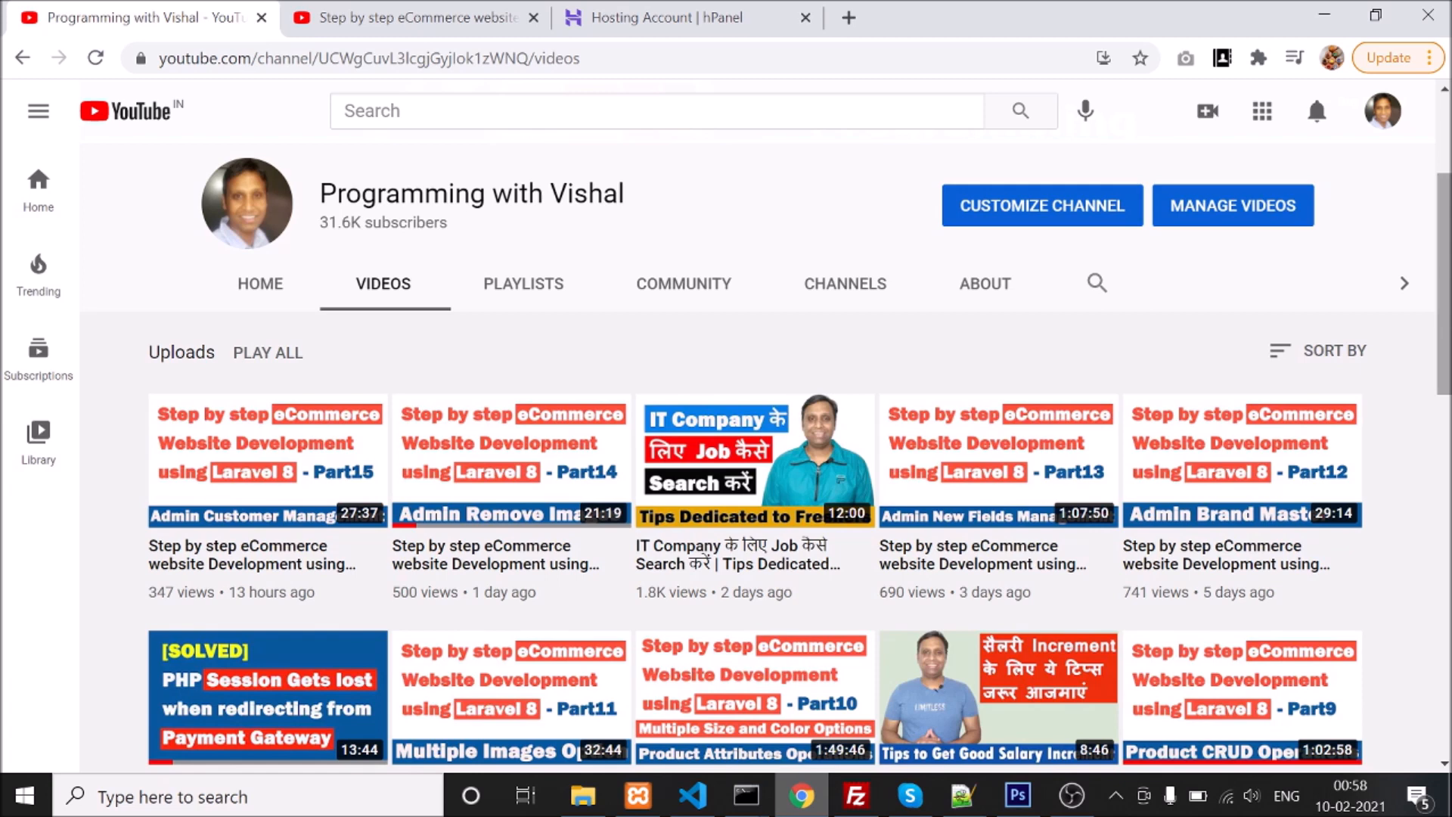
- Switch from the YouTube channel page to the Hostinger 'Hosting Account | hPanel' tab
click(730, 8)
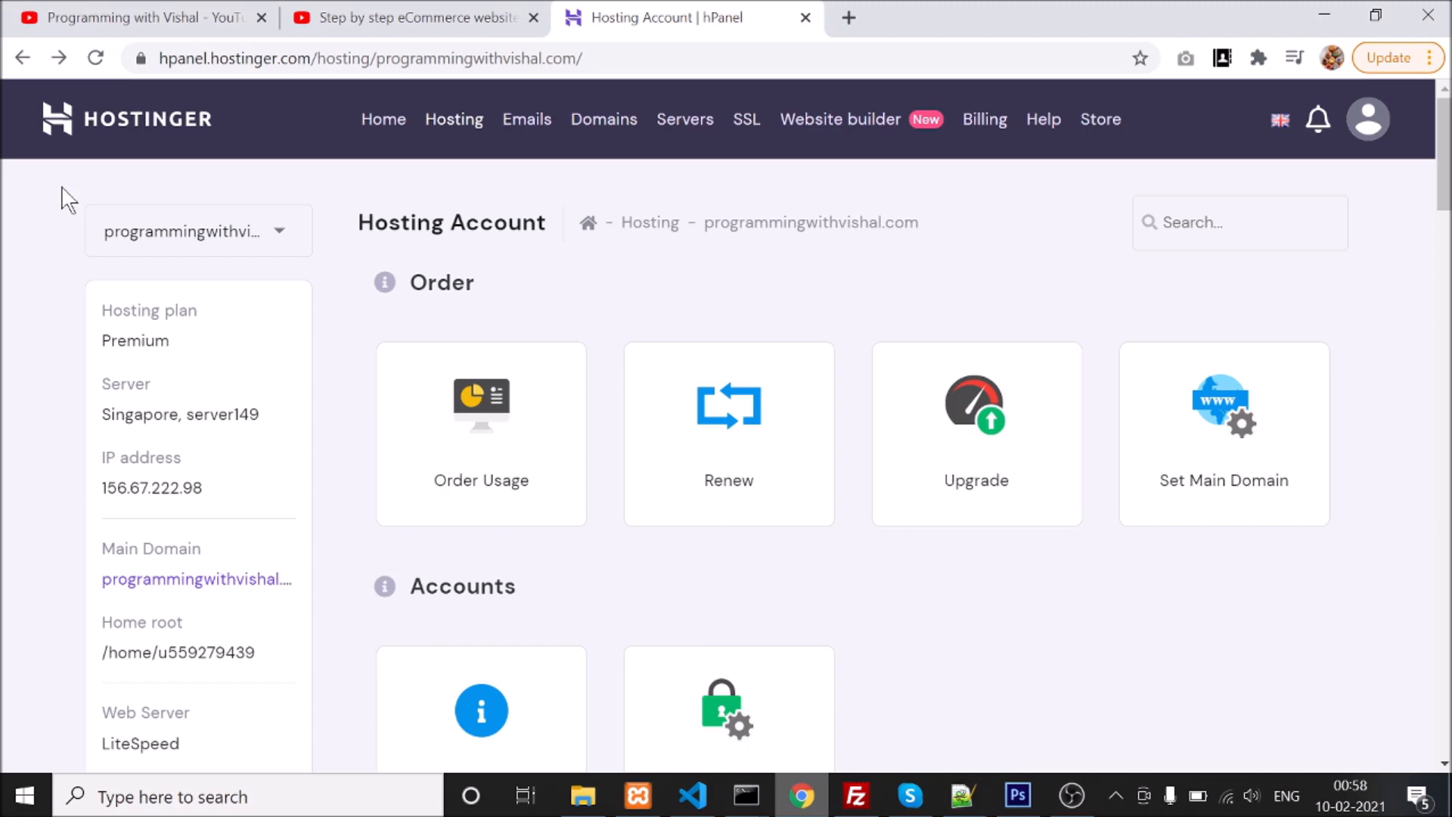
- Open the Hostinger link from the eCommerce tutorial's description and view the sale page
click(483, 17)
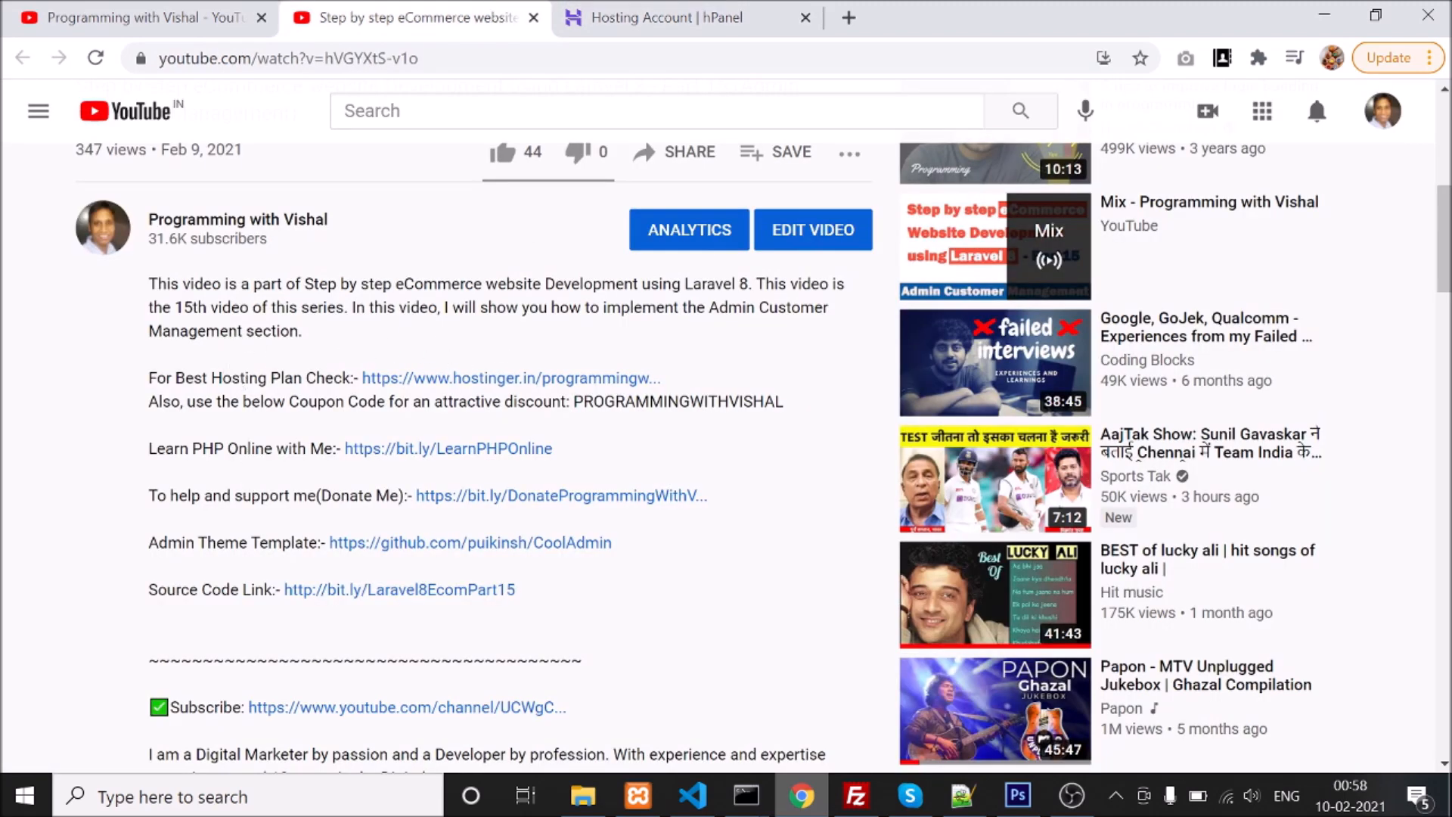
scroll(408, 382, up, 3)
scroll(408, 382, down, 3)
click(428, 379)
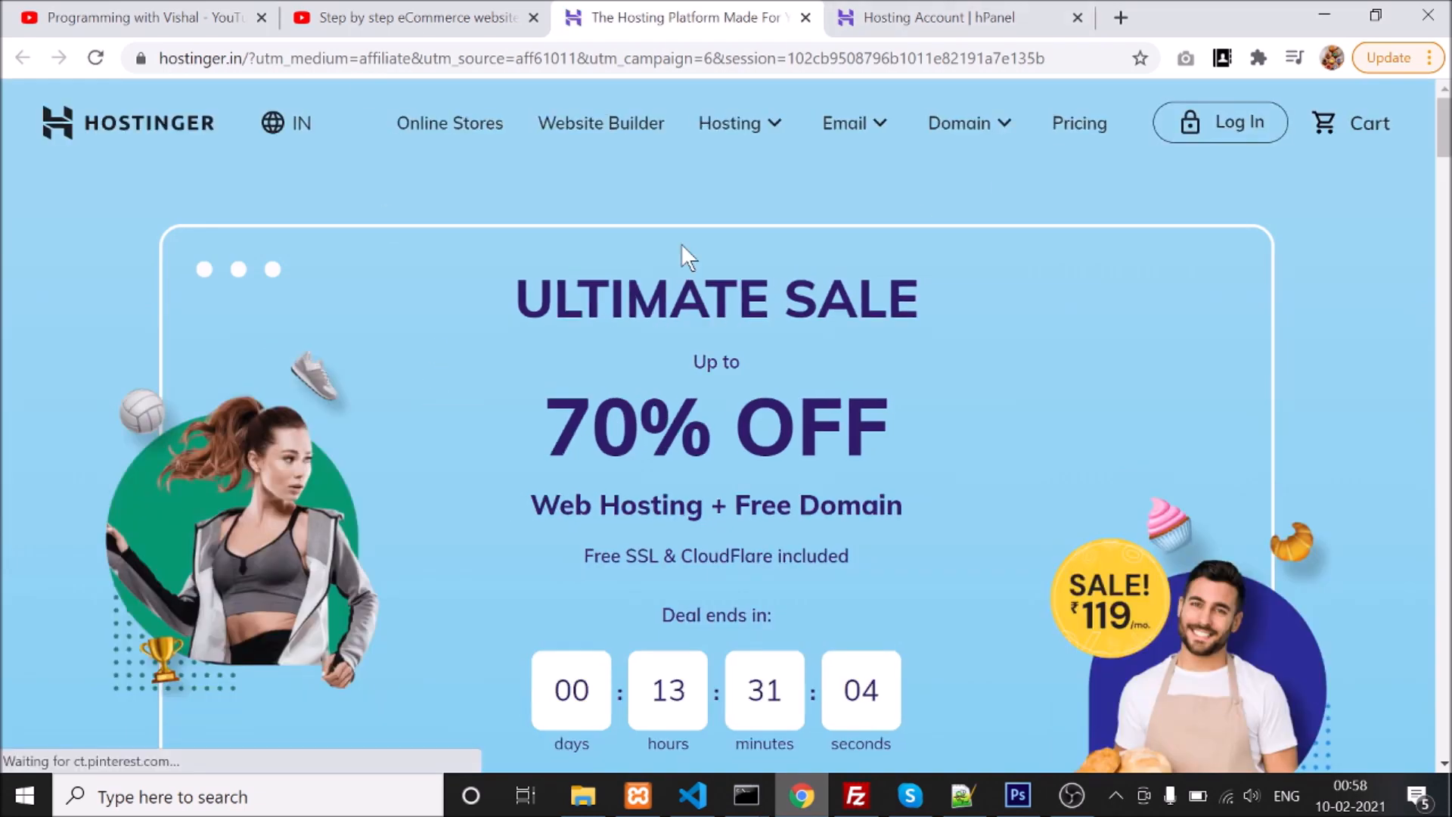
scroll(674, 361, down, 6)
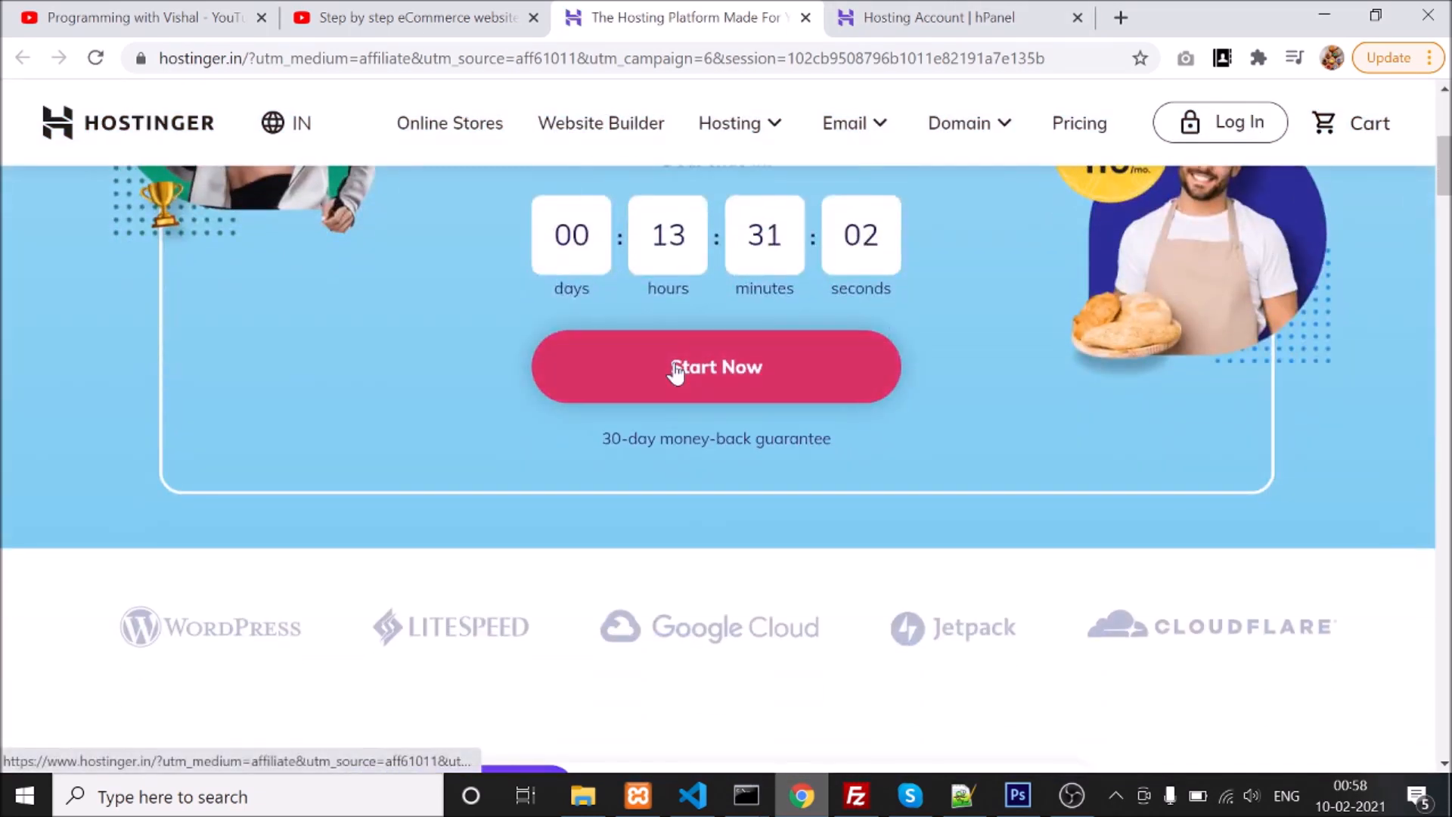
scroll(674, 365, up, 6)
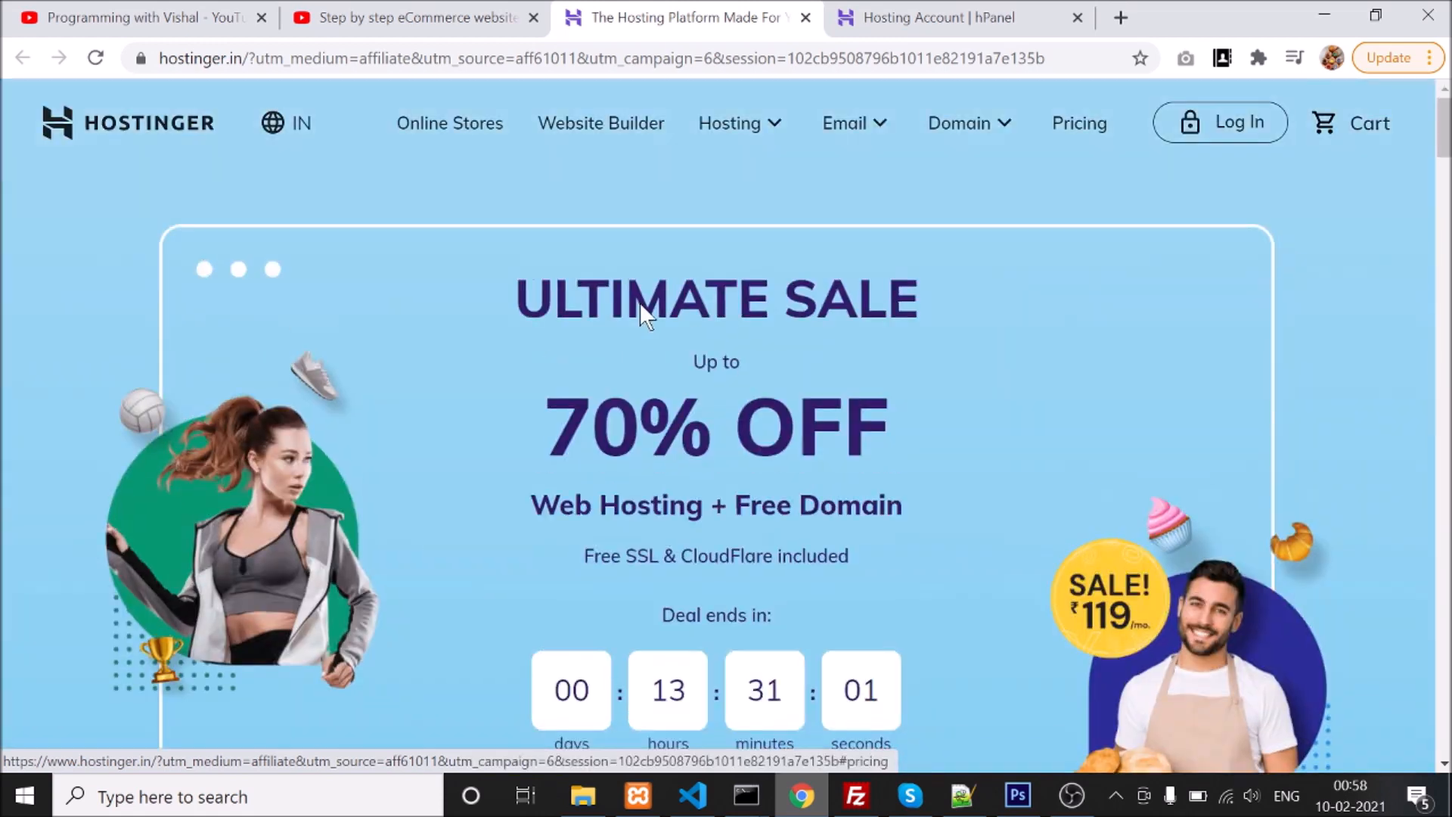
click(448, 10)
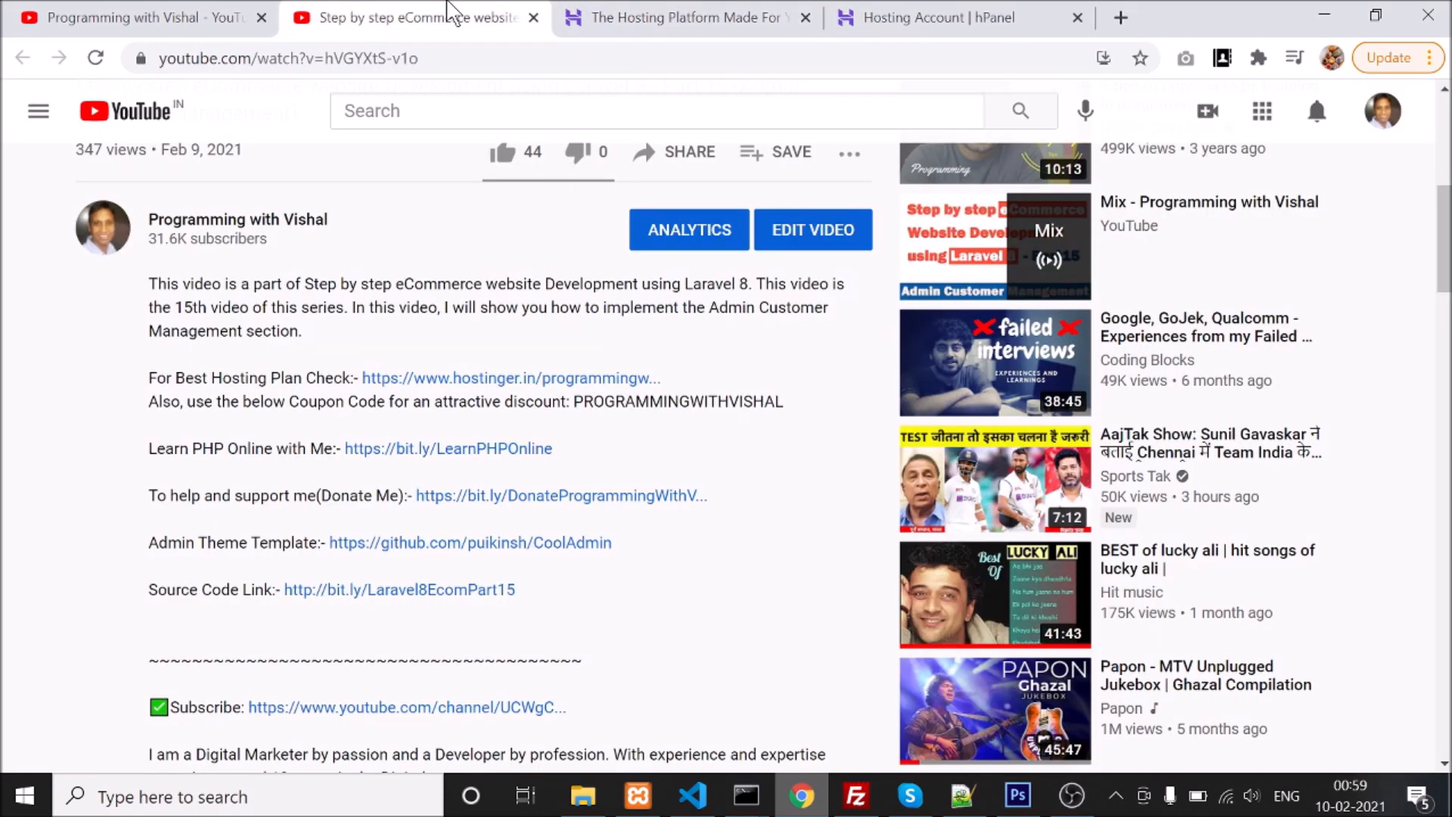
click(579, 11)
click(375, 29)
- Select the discount coupon code, close the Hostinger sale tab, and show the local ecom folder
double_click(677, 401)
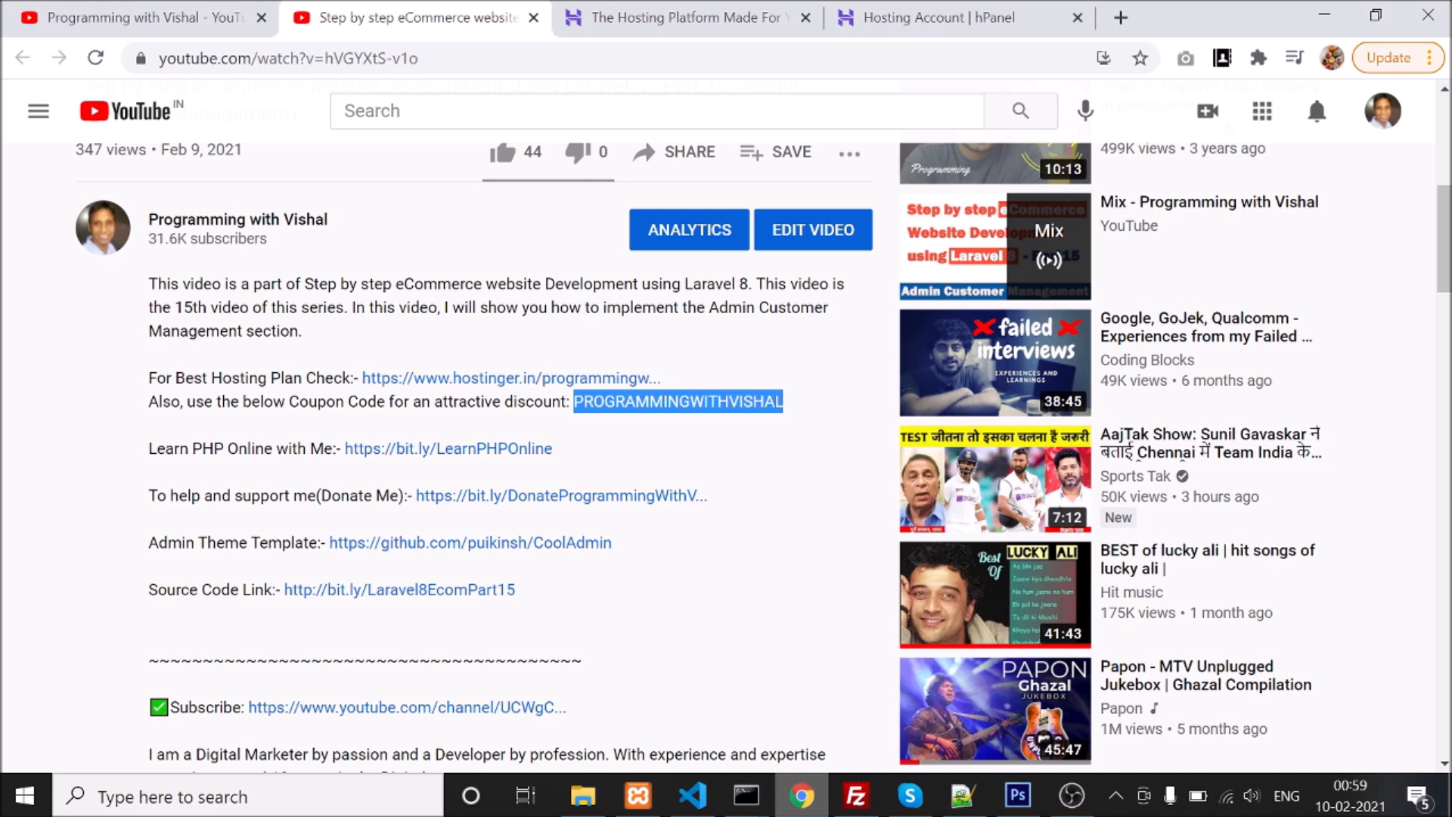
click(818, 23)
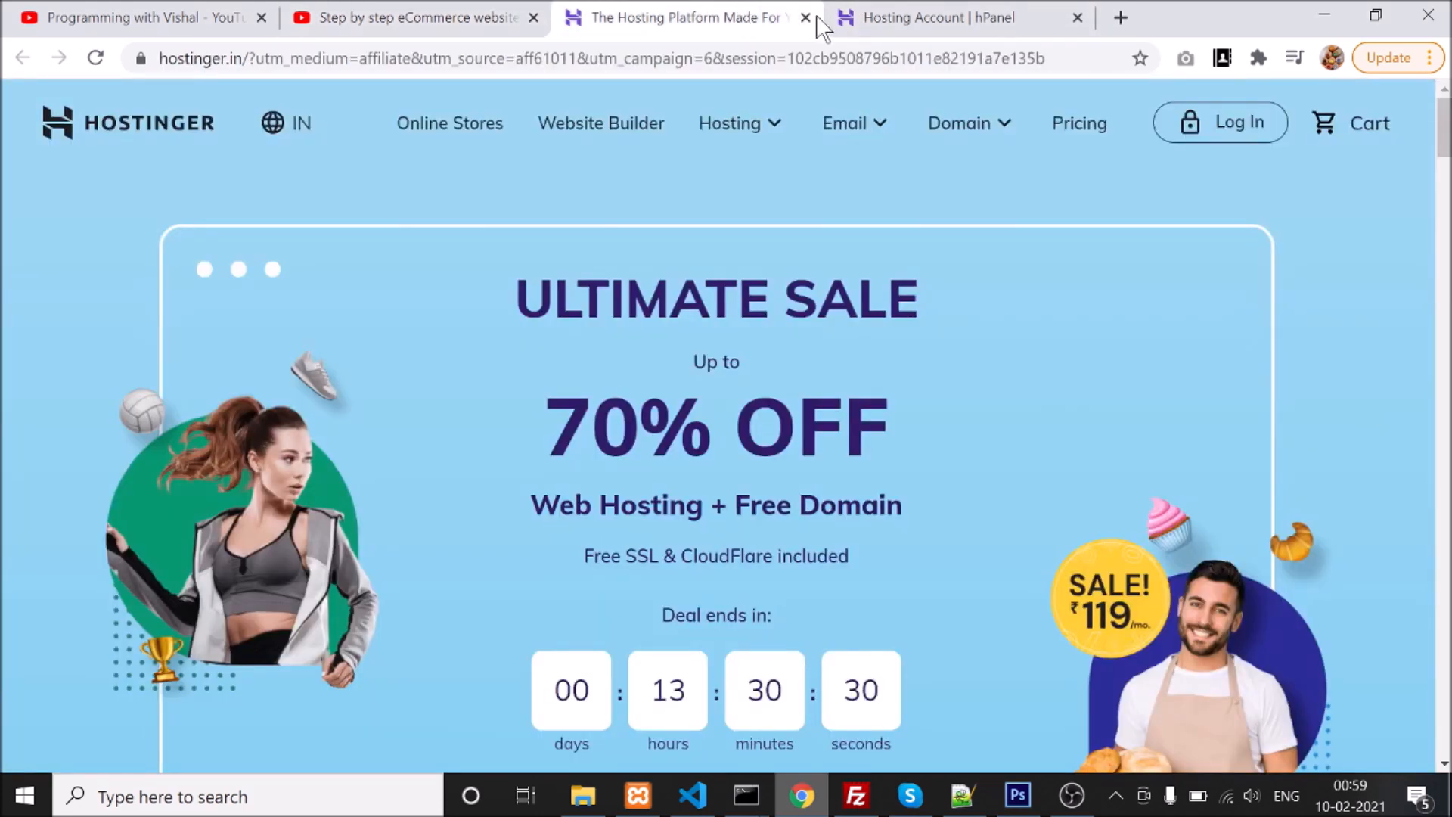
click(806, 17)
click(689, 10)
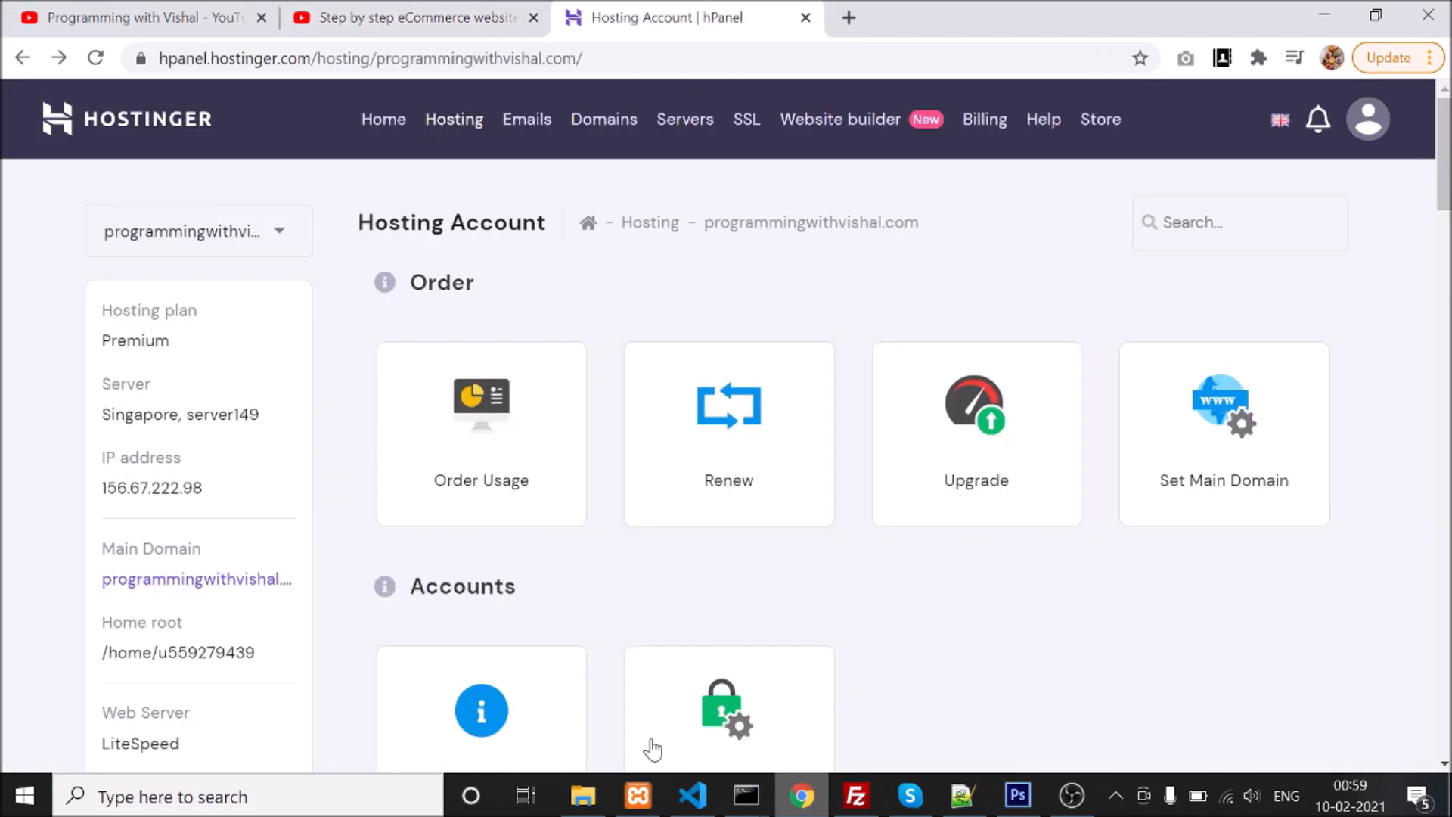
click(582, 795)
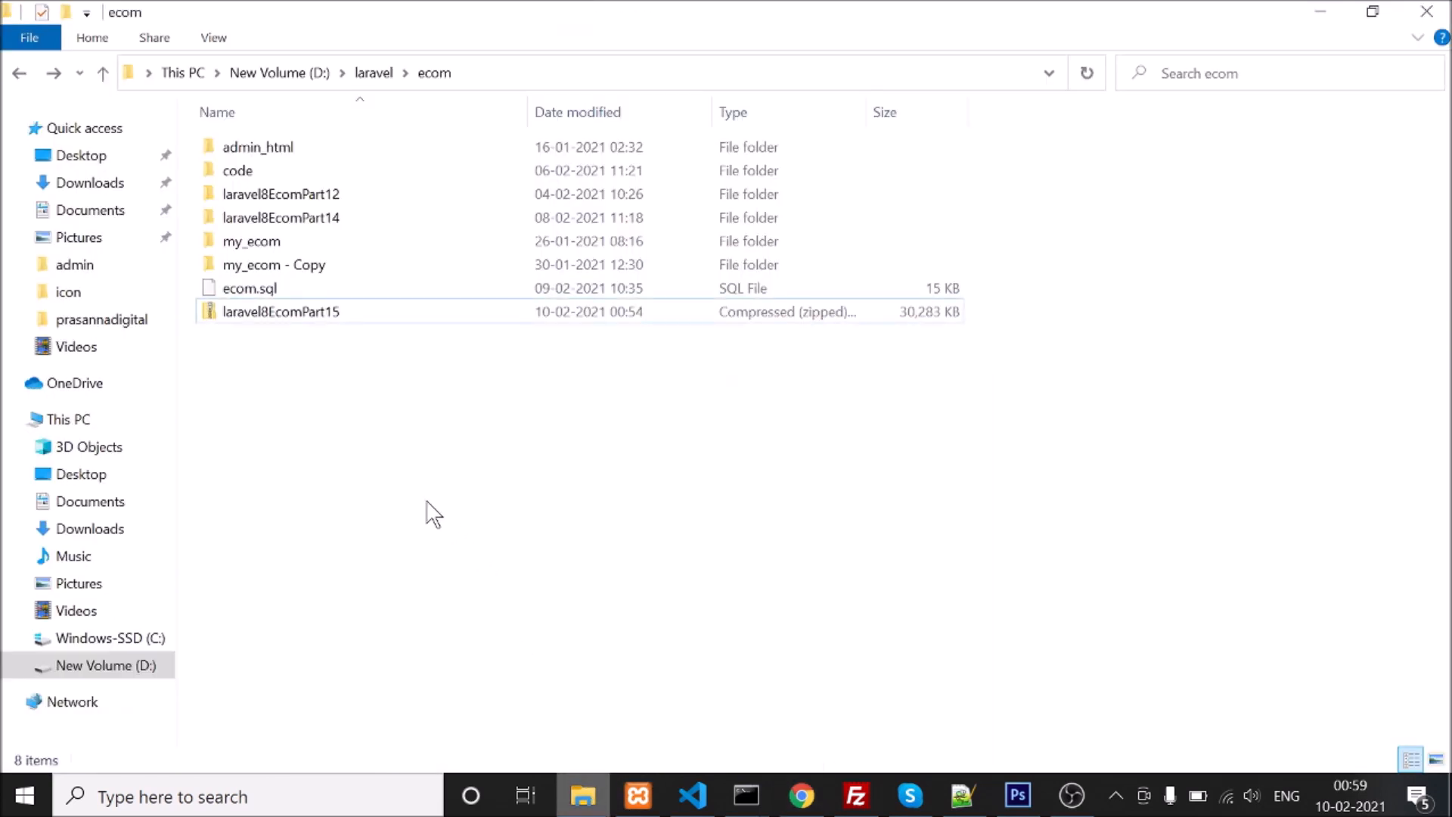
- Select the laravel8EcomPart15 zip locally, then search hPanel for 'data'
click(344, 314)
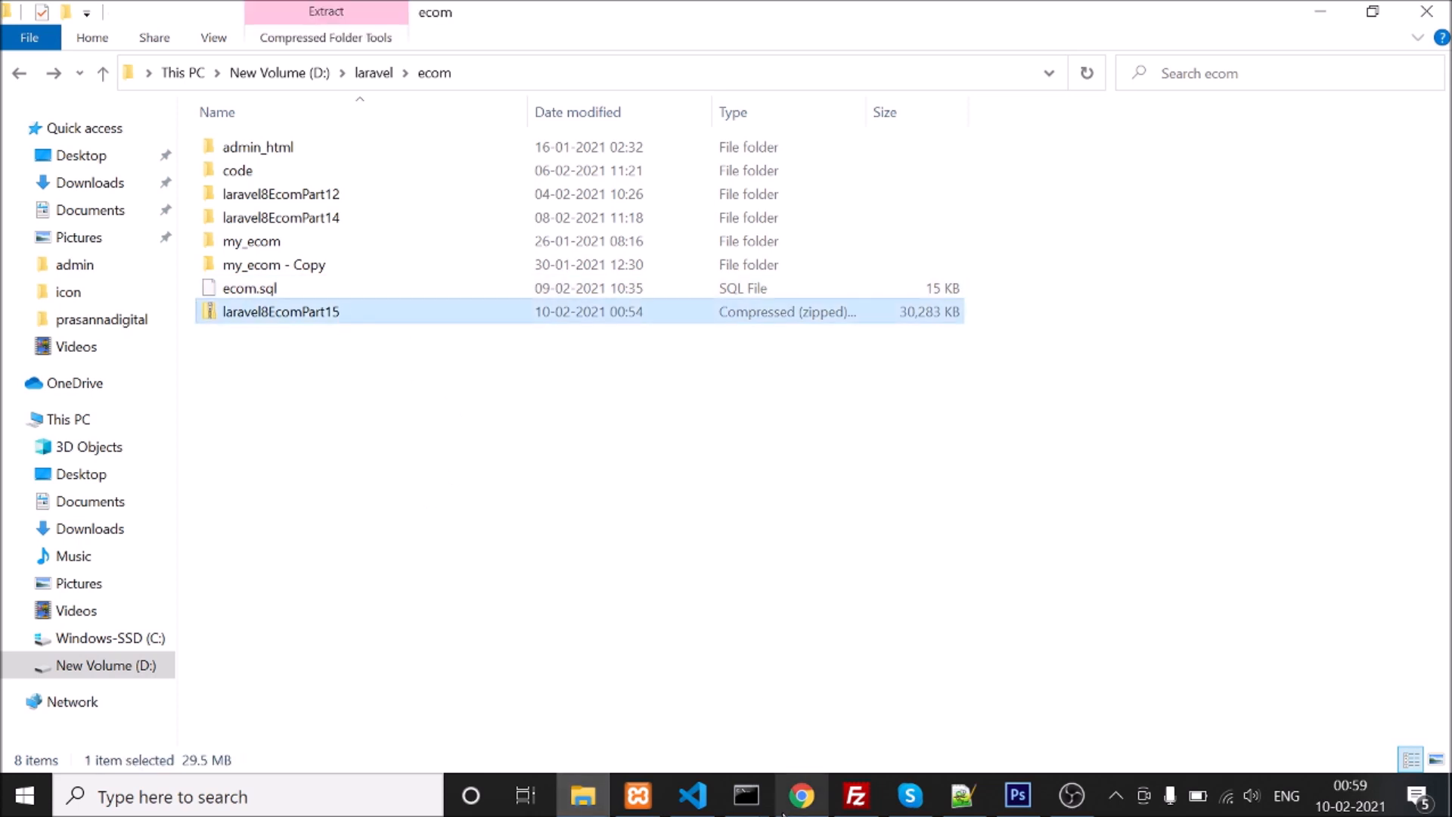
click(800, 797)
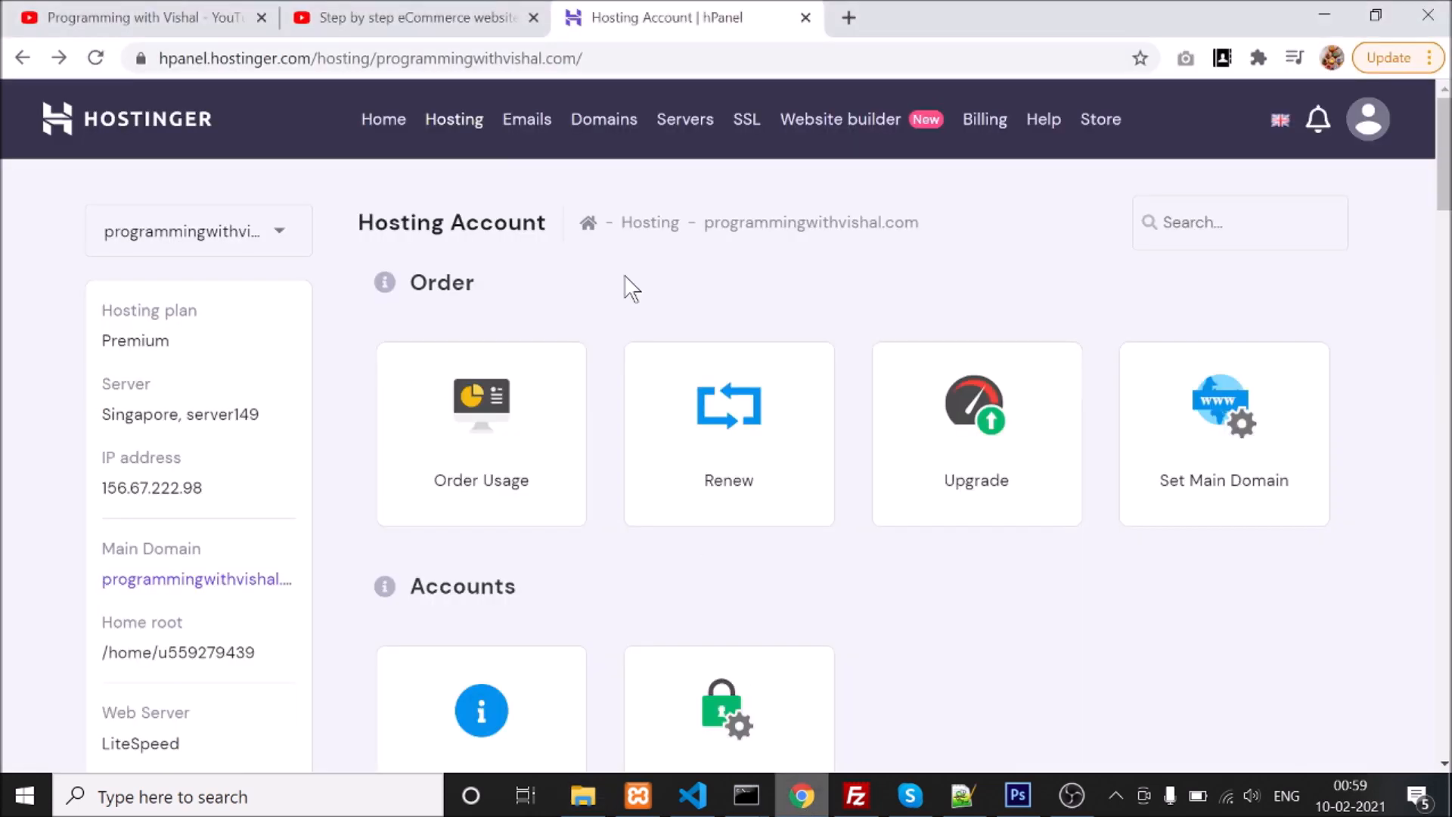
click(1180, 223)
text(my)
key(ctrl+a)
text(d)
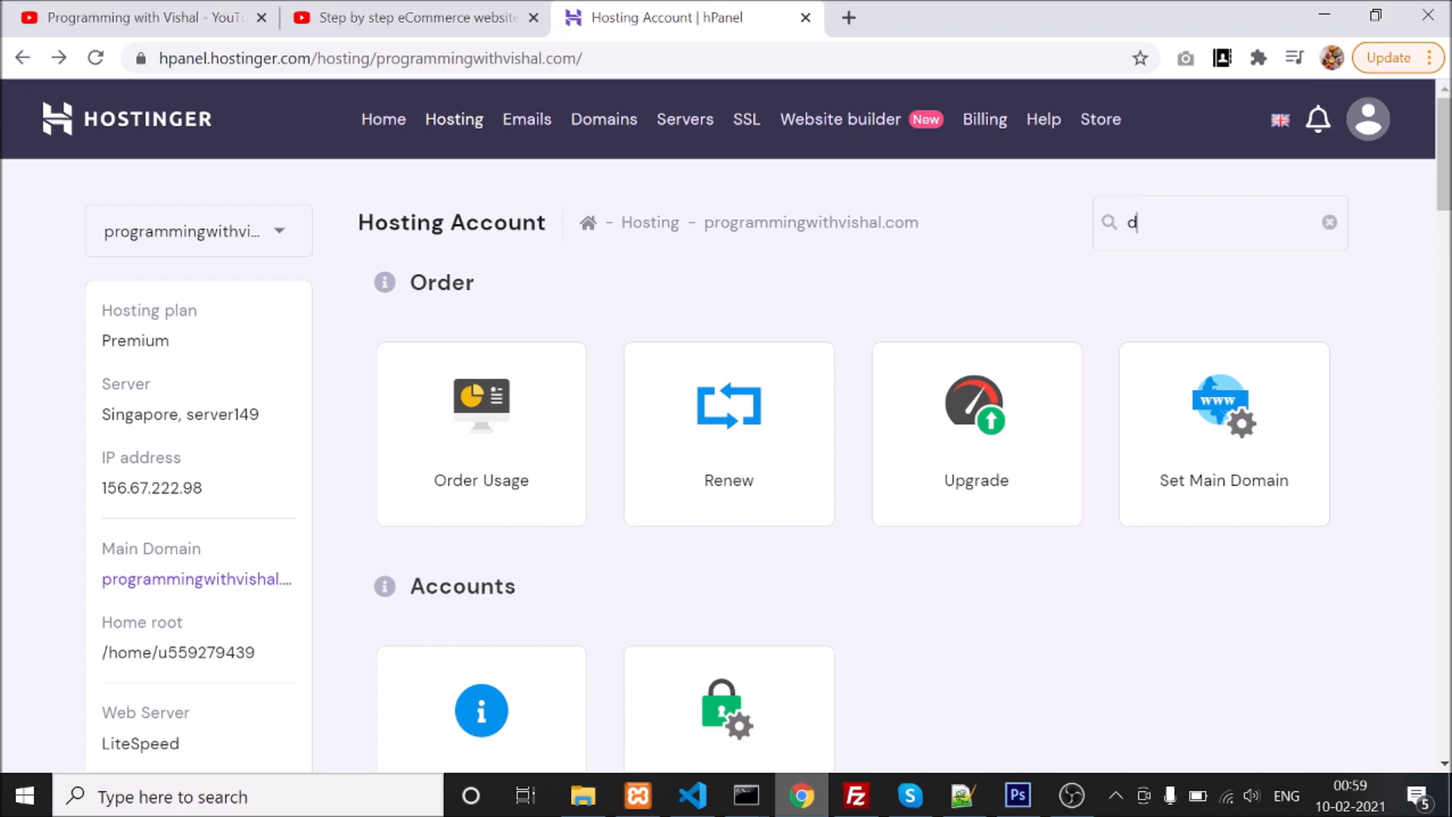
text(ata)
- Open MySQL Databases and phpMyAdmin each in a new browser tab
right_click(481, 450)
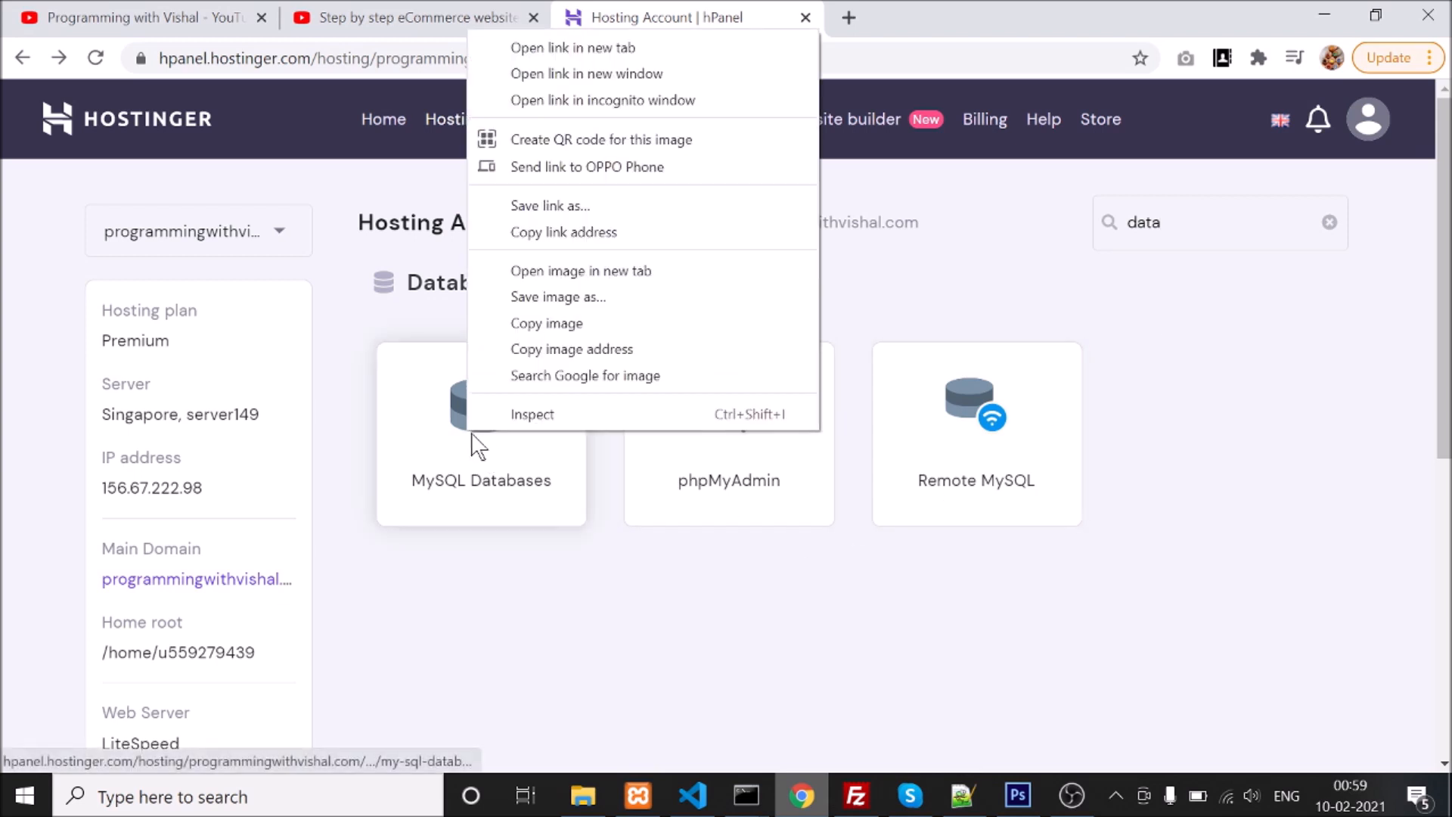
click(547, 47)
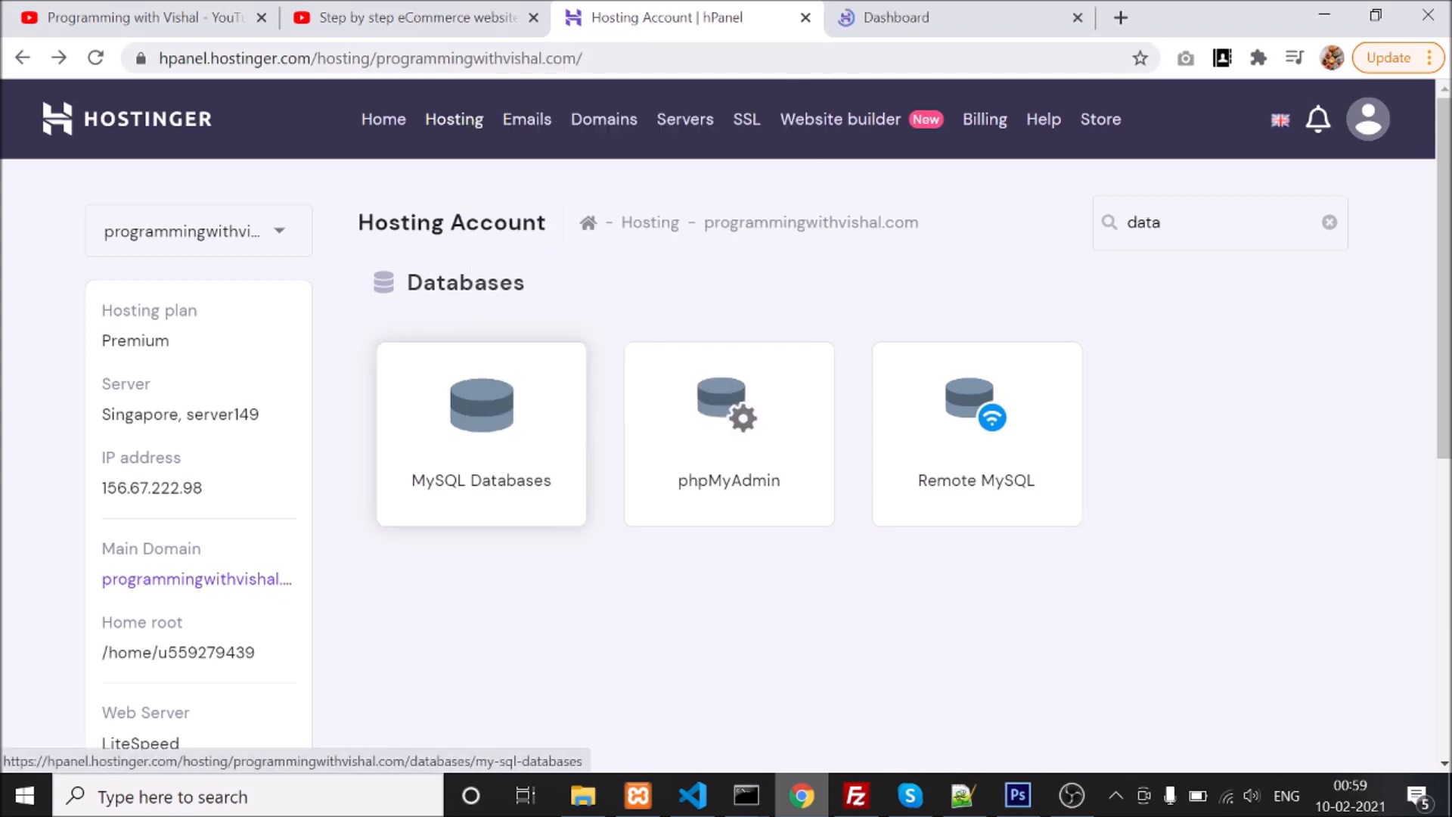
right_click(726, 397)
click(785, 384)
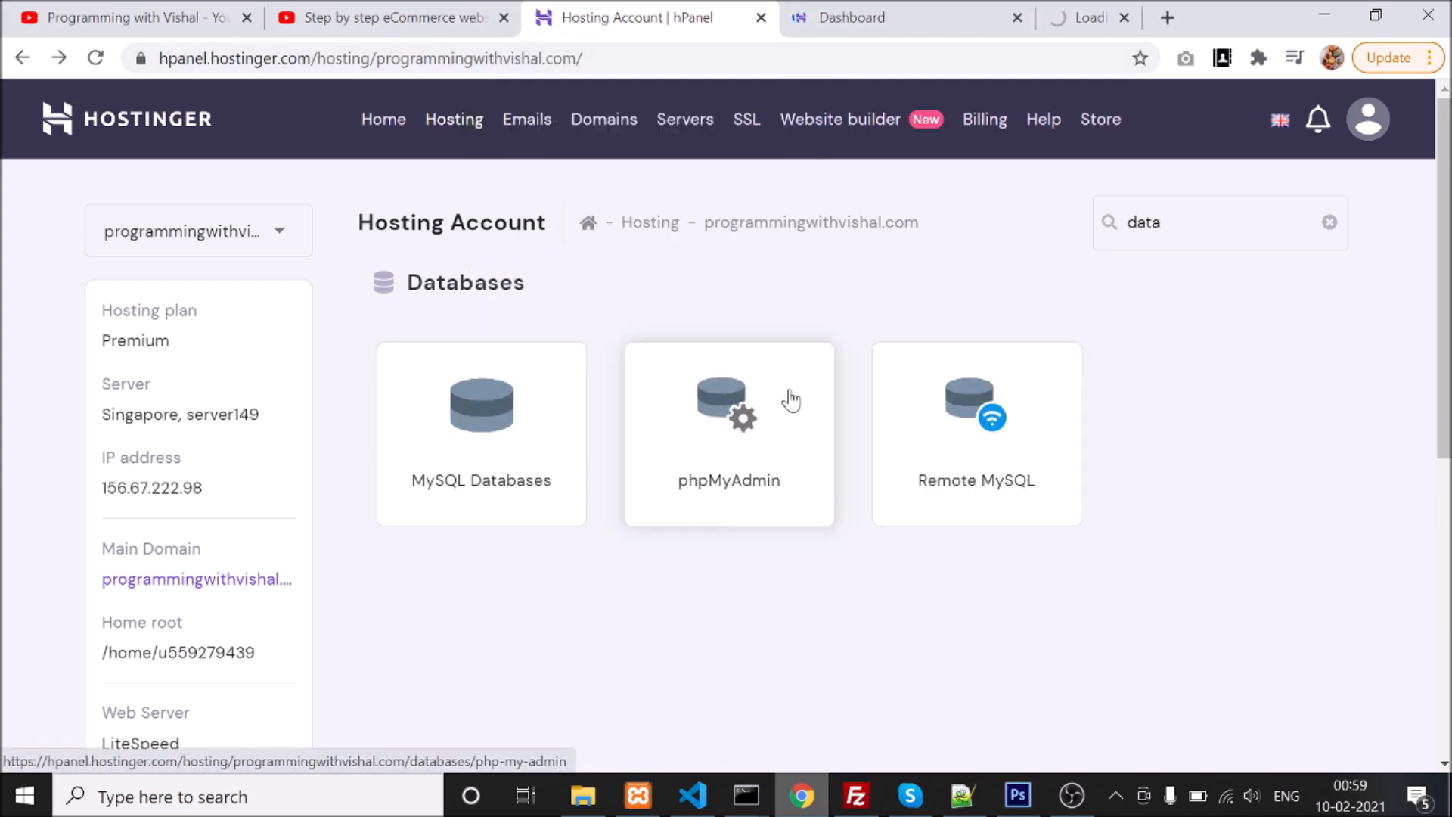
- Search hPanel for 'file' and launch the online File Manager
double_click(1143, 222)
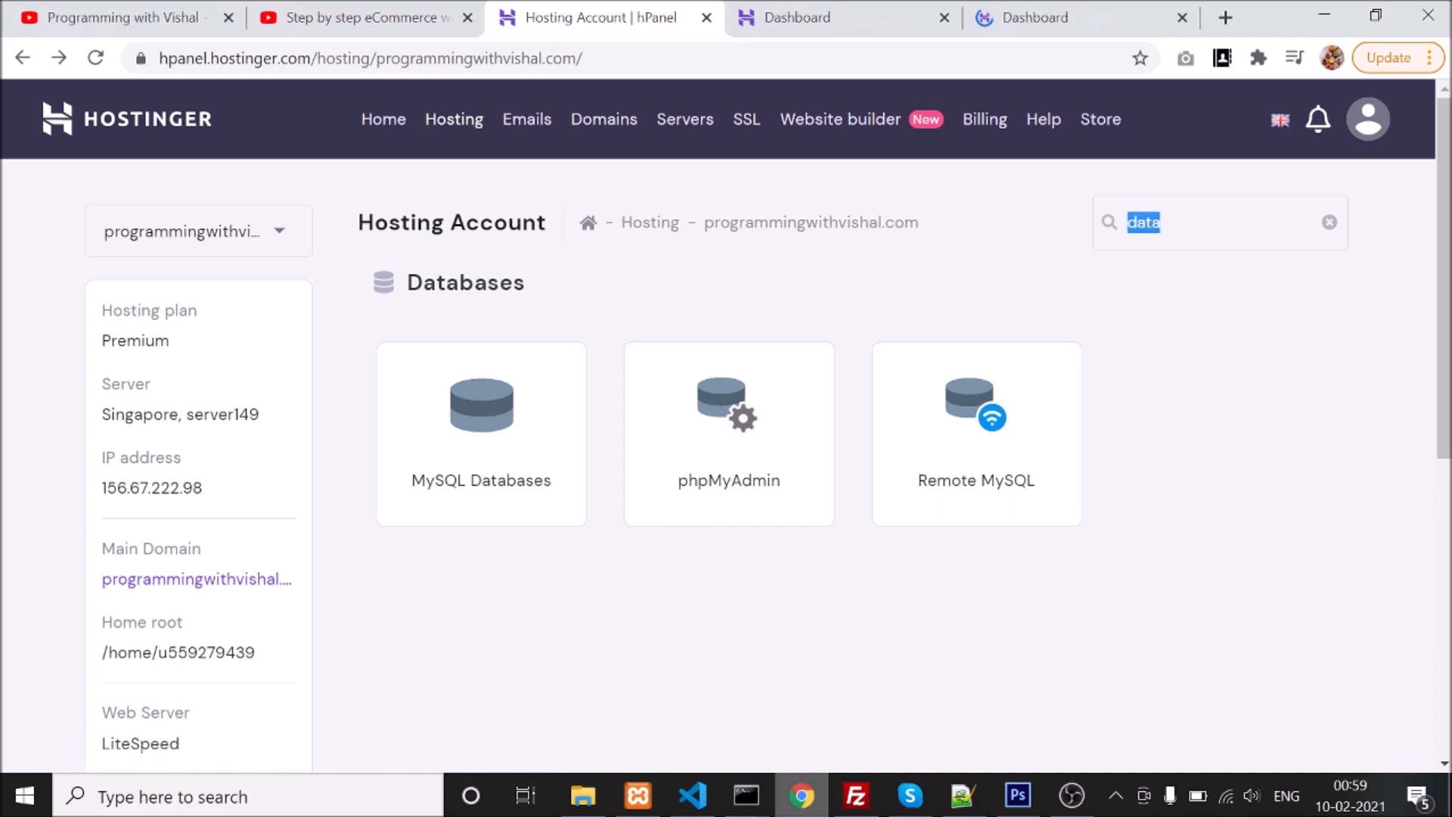
text(file)
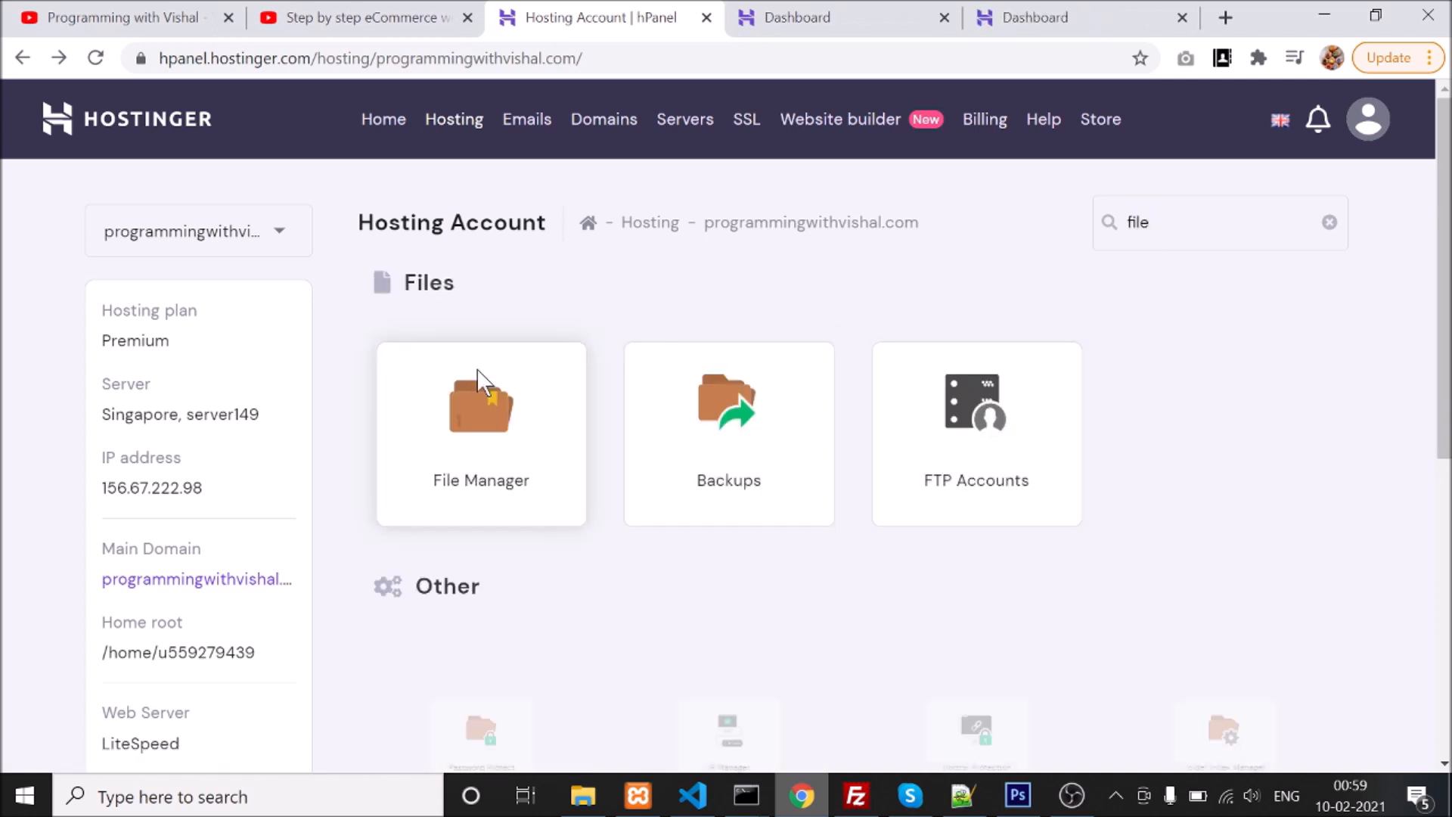
click(477, 384)
click(583, 796)
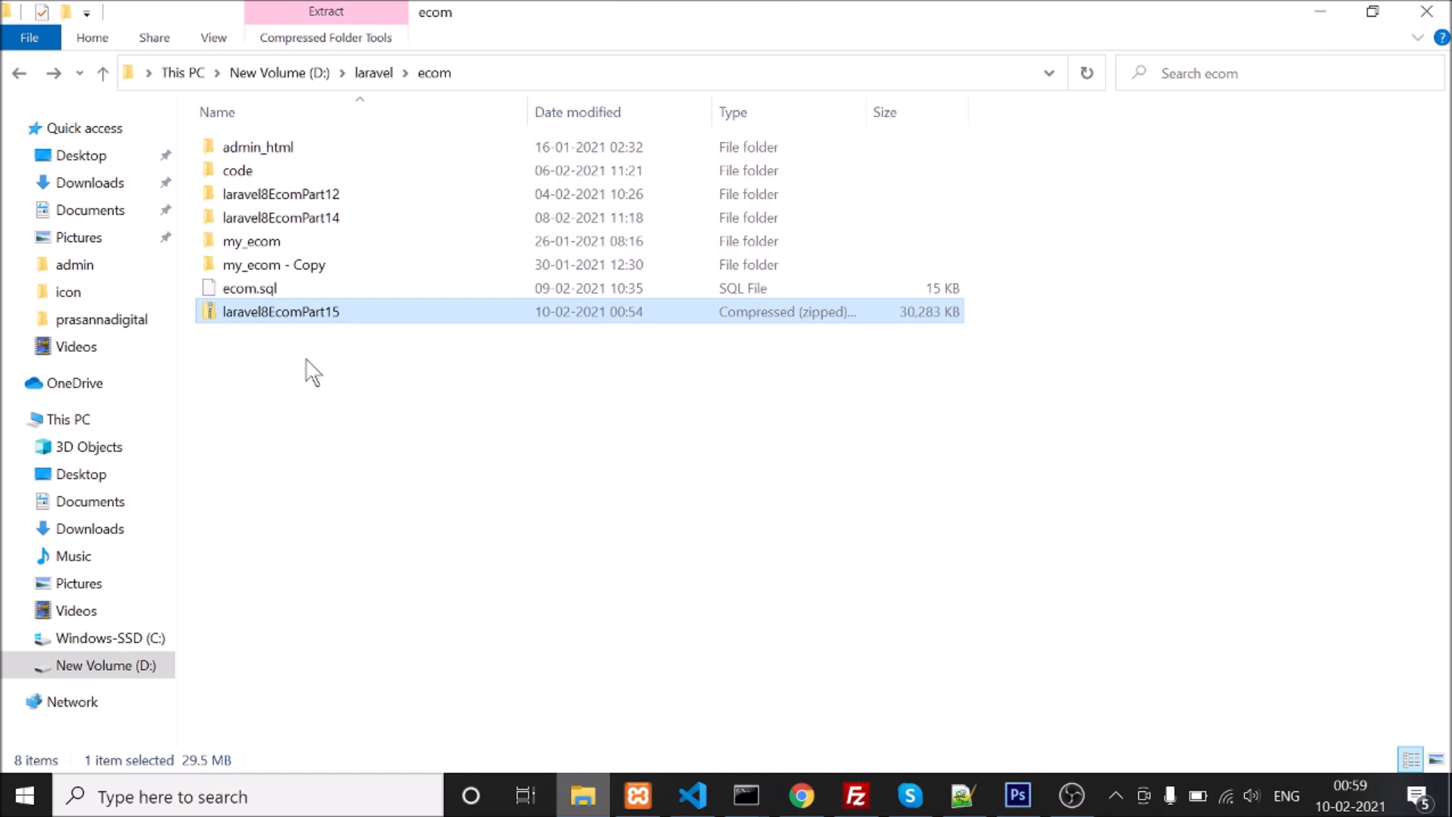
click(802, 796)
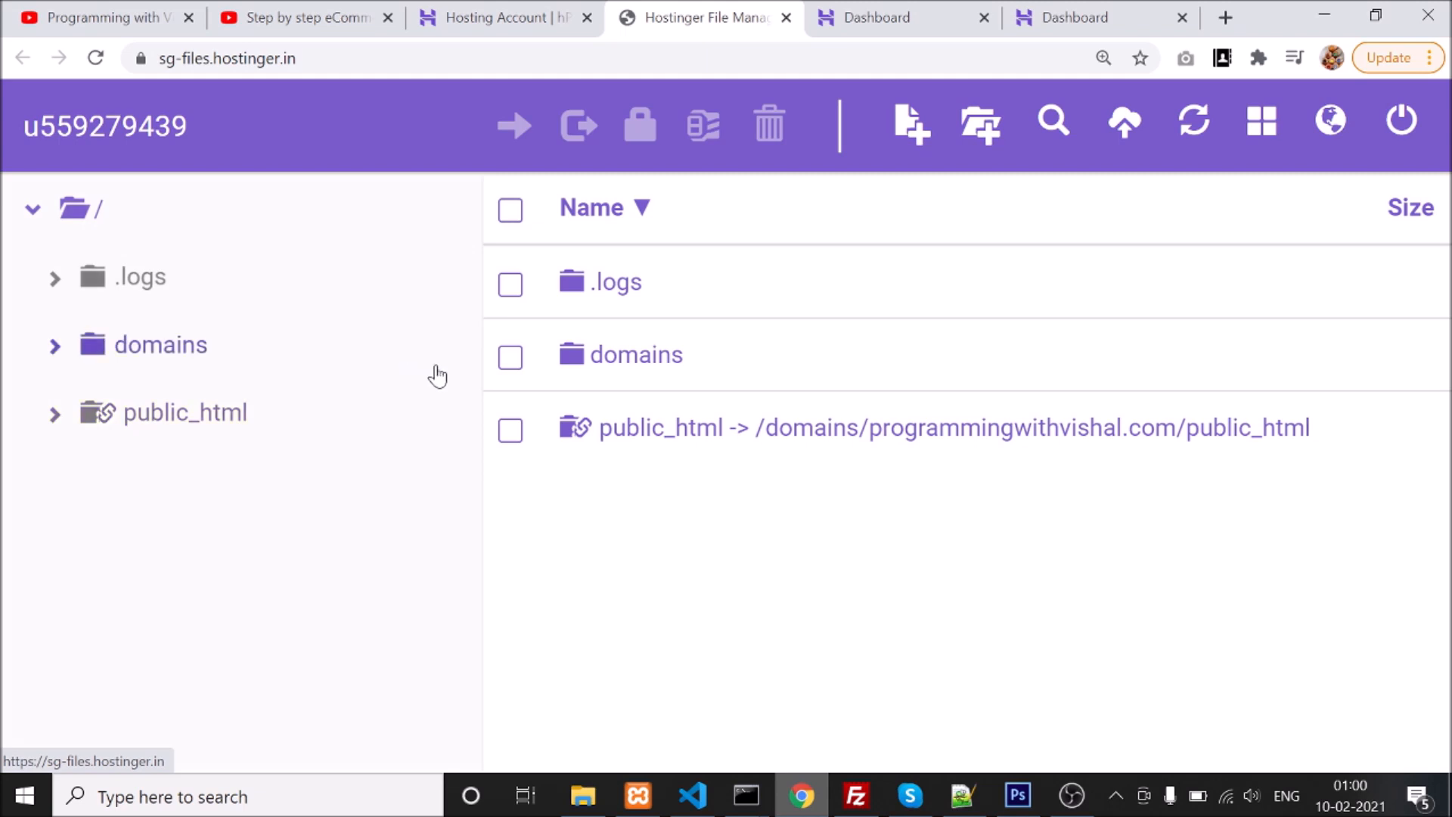
- Browse into public_html > demo in File Manager at default page zoom
key(ctrl+0)
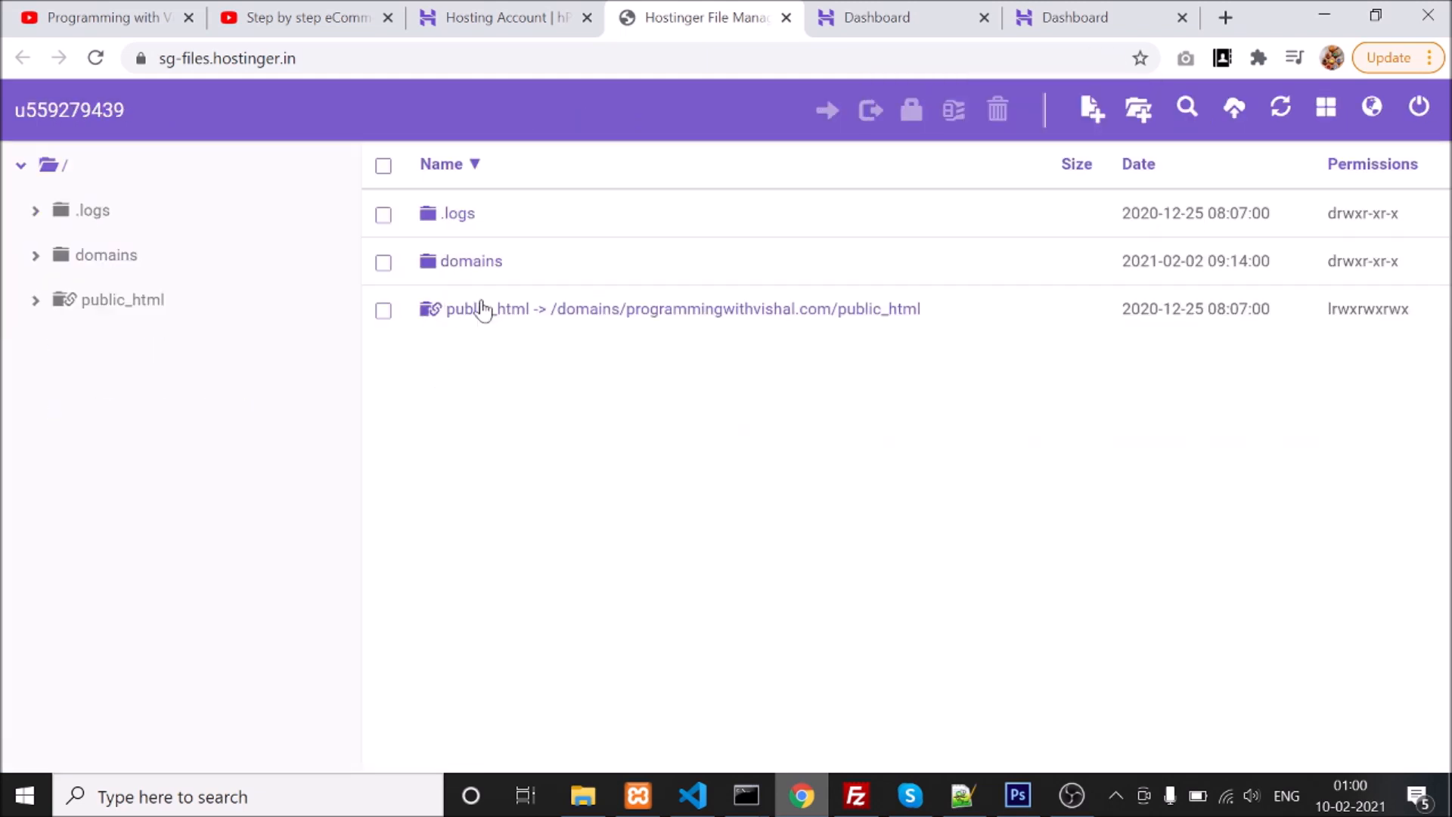
double_click(484, 310)
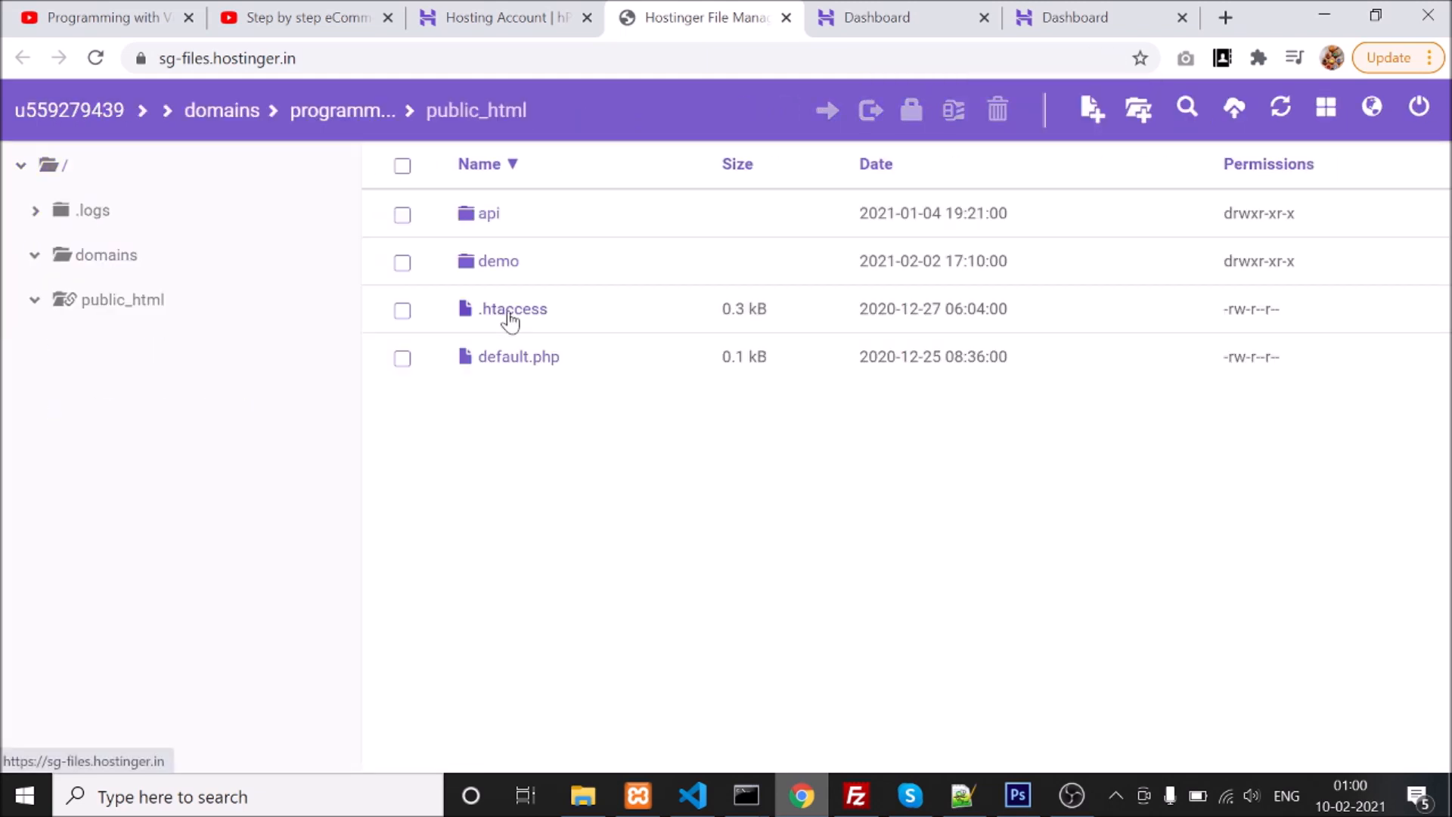
double_click(501, 265)
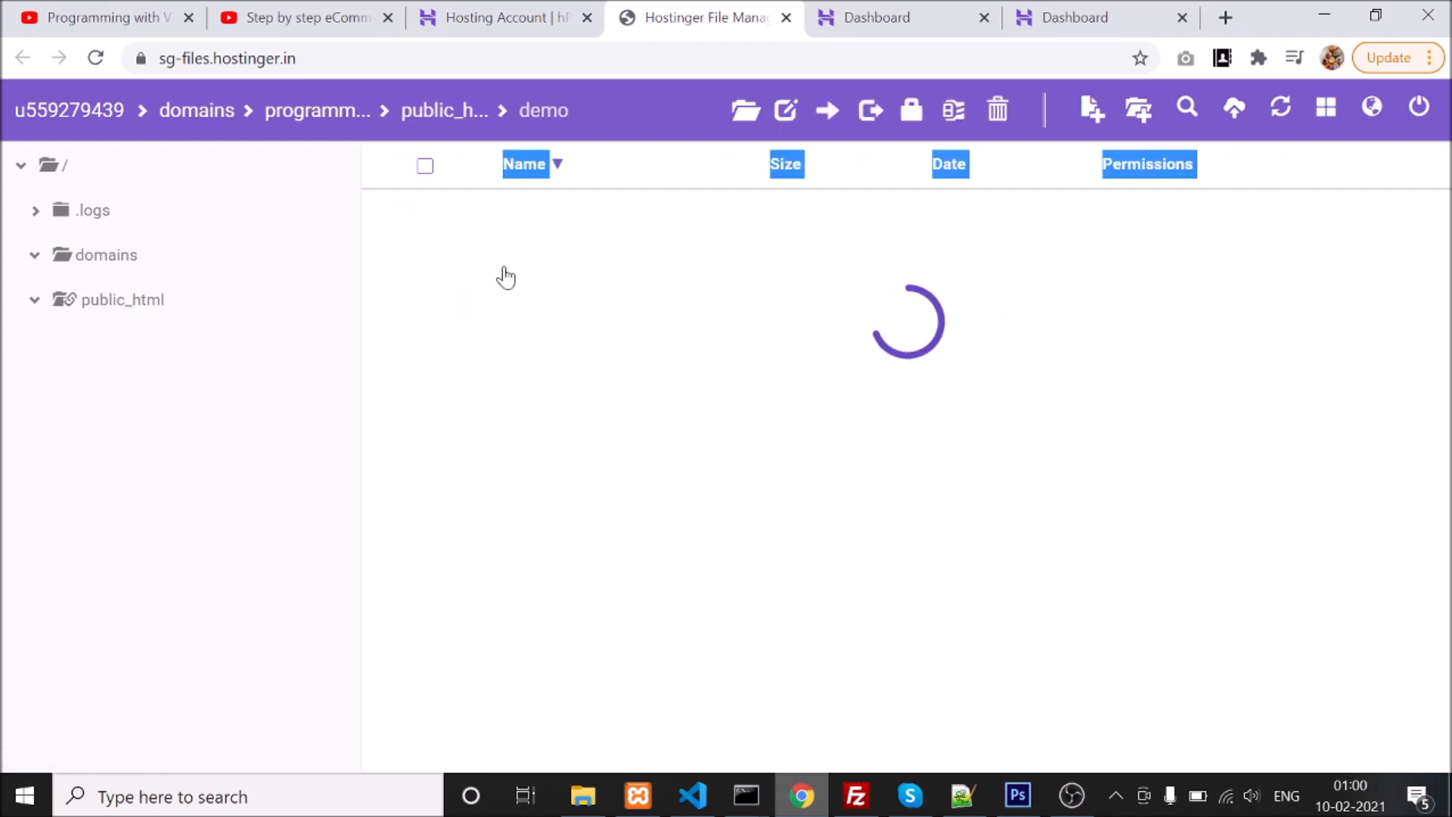
click(487, 590)
right_click(485, 580)
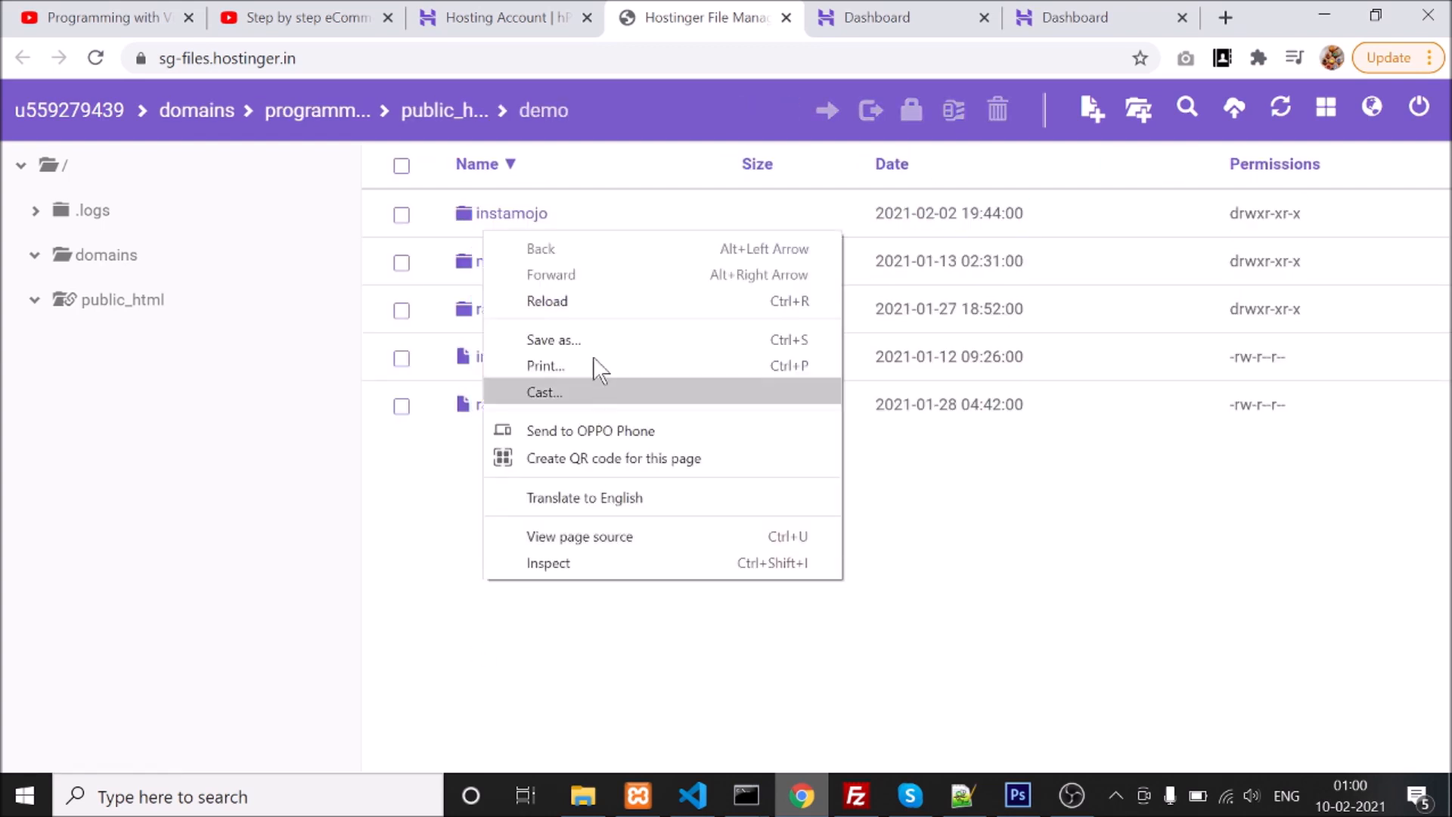
click(1032, 546)
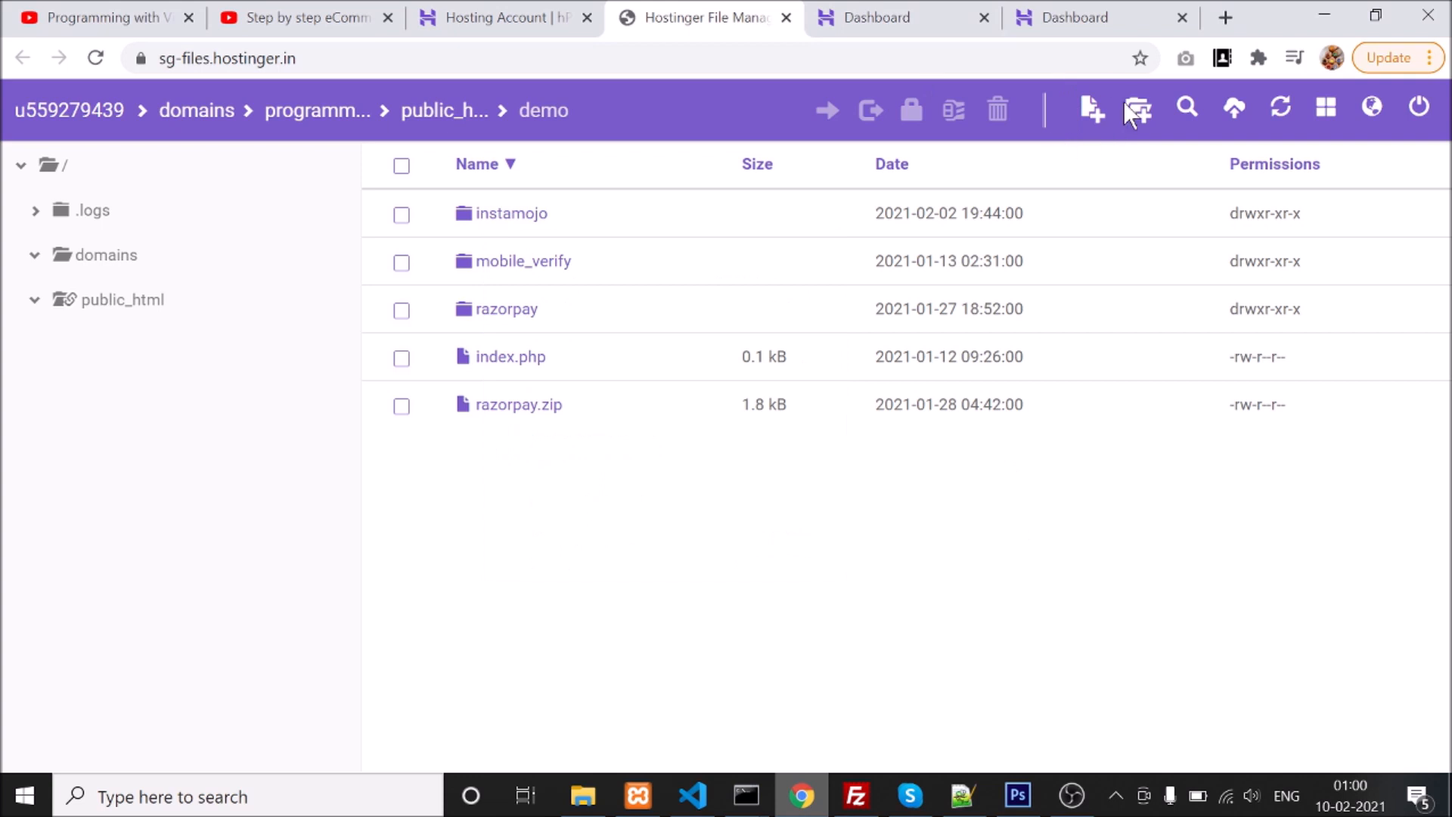
- Create a new folder named ecom inside demo and open it
click(1125, 102)
text(ecom)
key(Return)
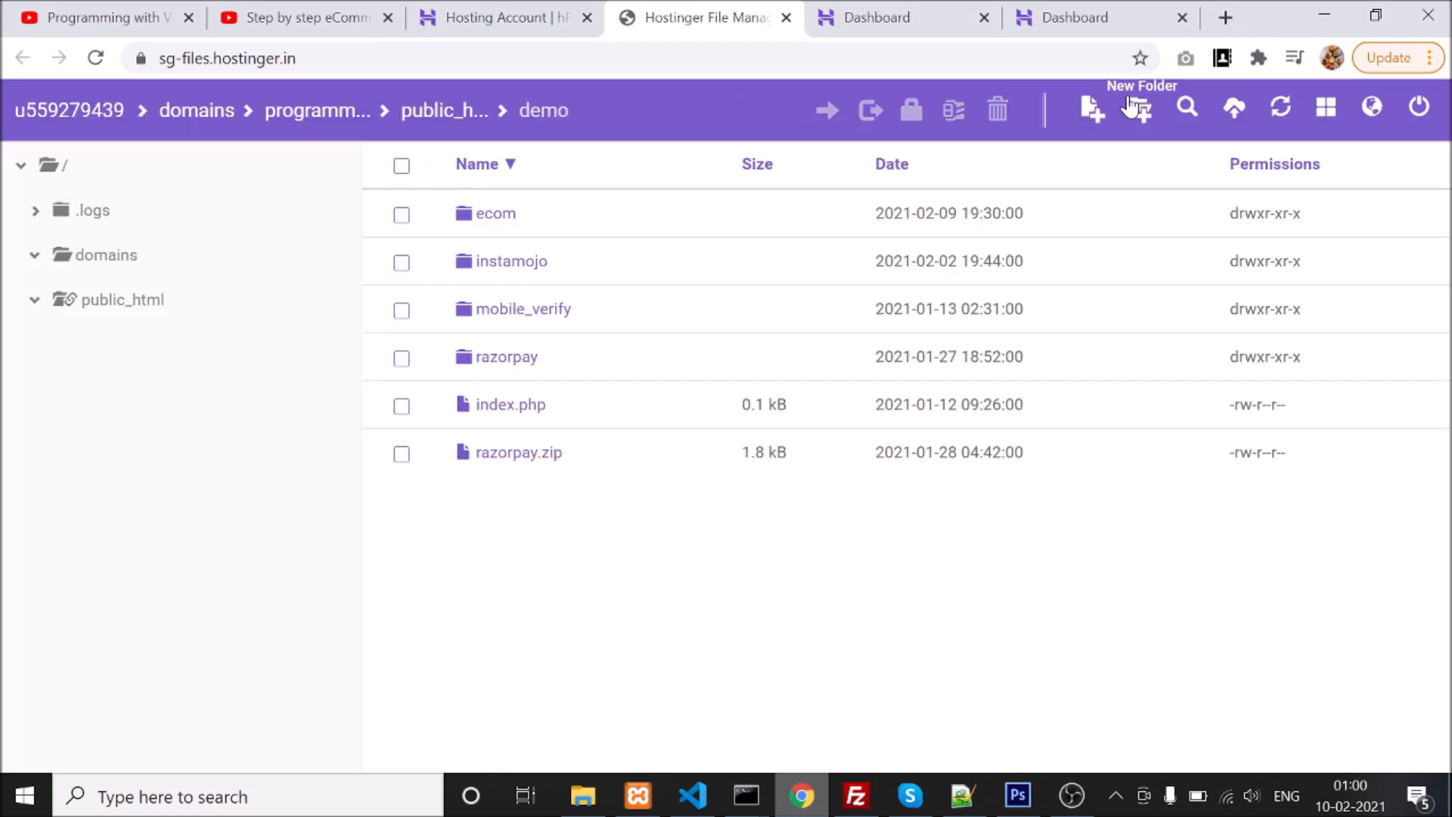
double_click(511, 221)
key(ctrl+a)
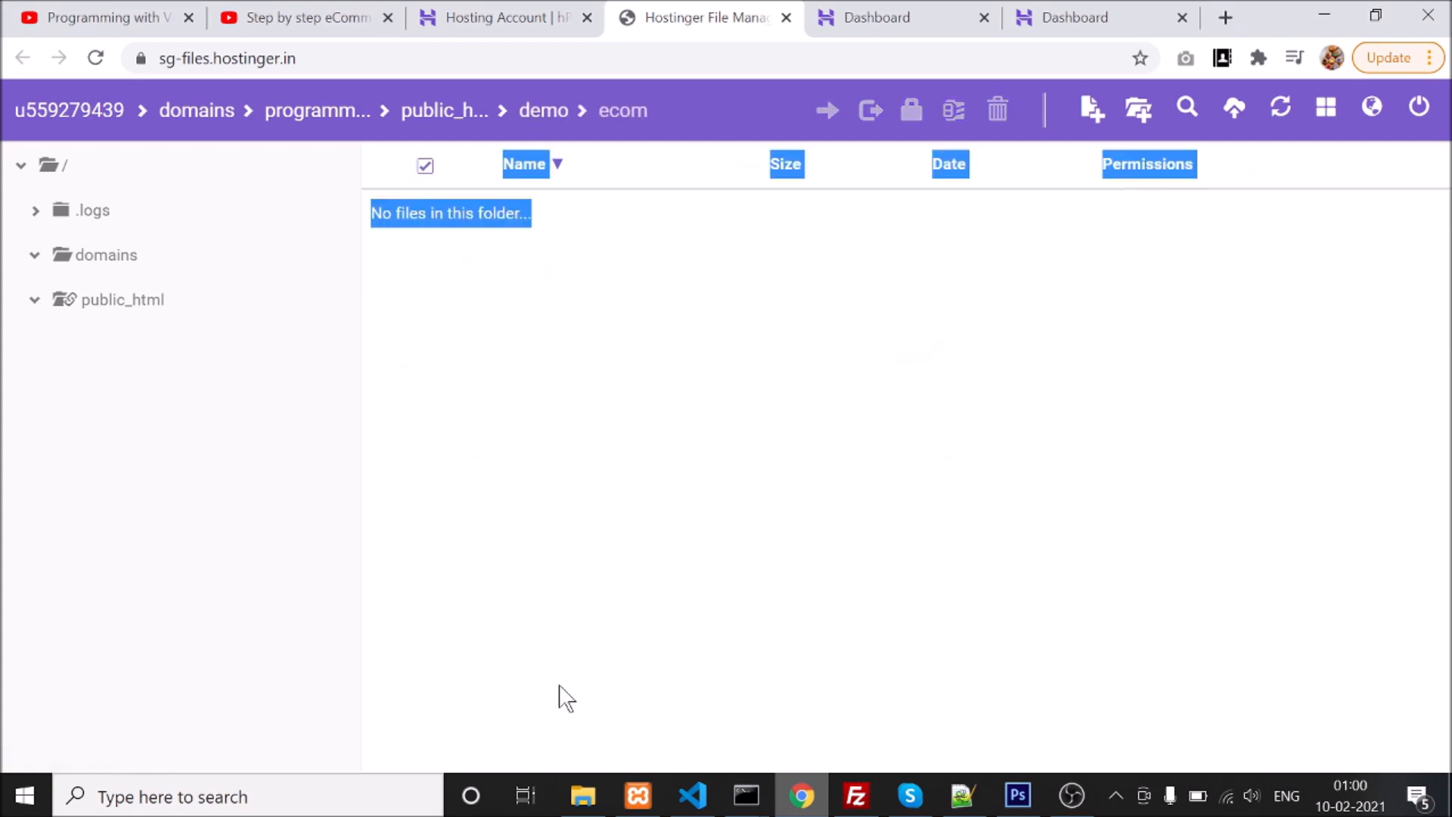
click(587, 597)
- Dismiss the New File prompt in demo/ecom and bring up the upload window
click(583, 794)
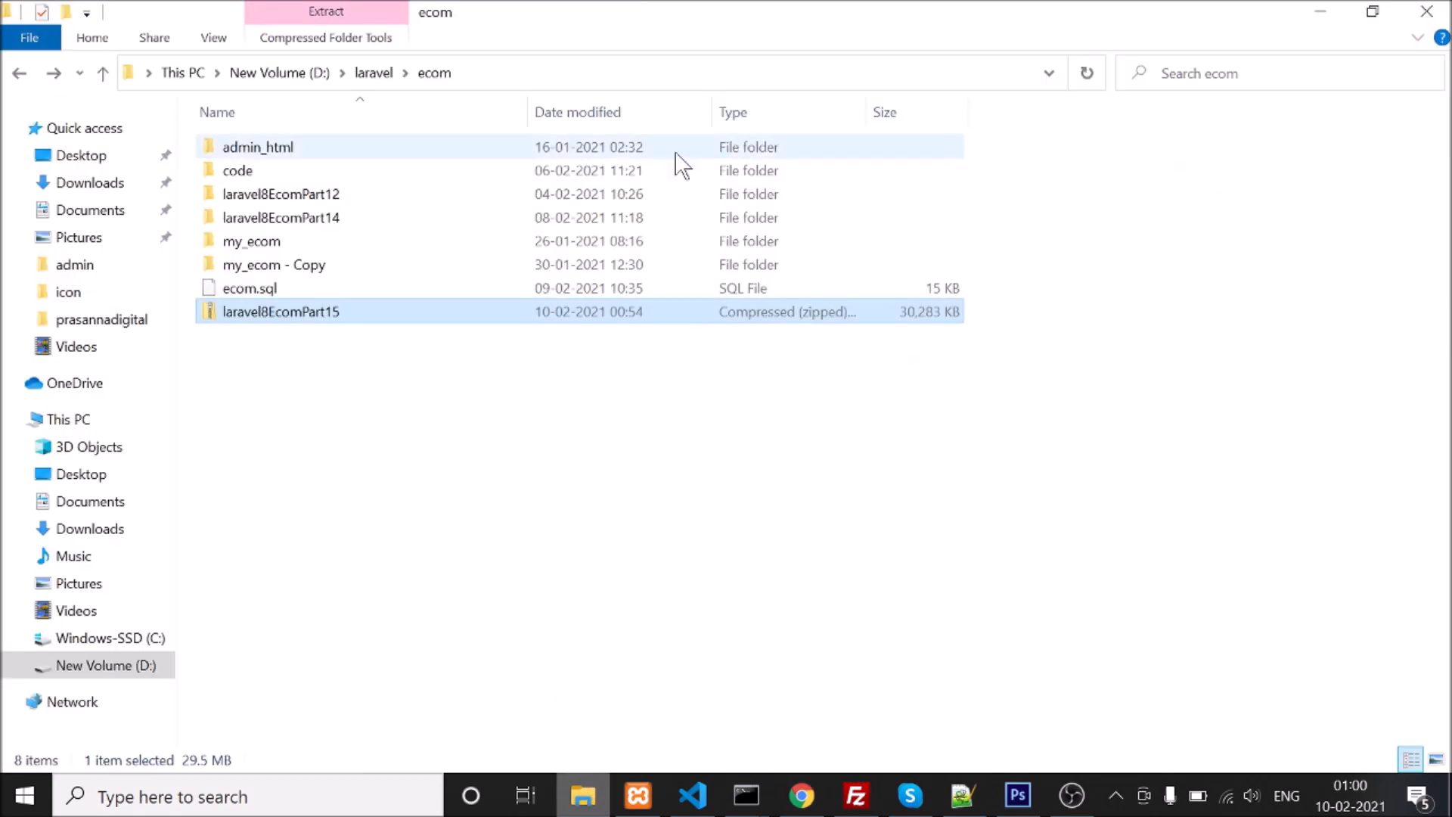
click(658, 80)
click(801, 794)
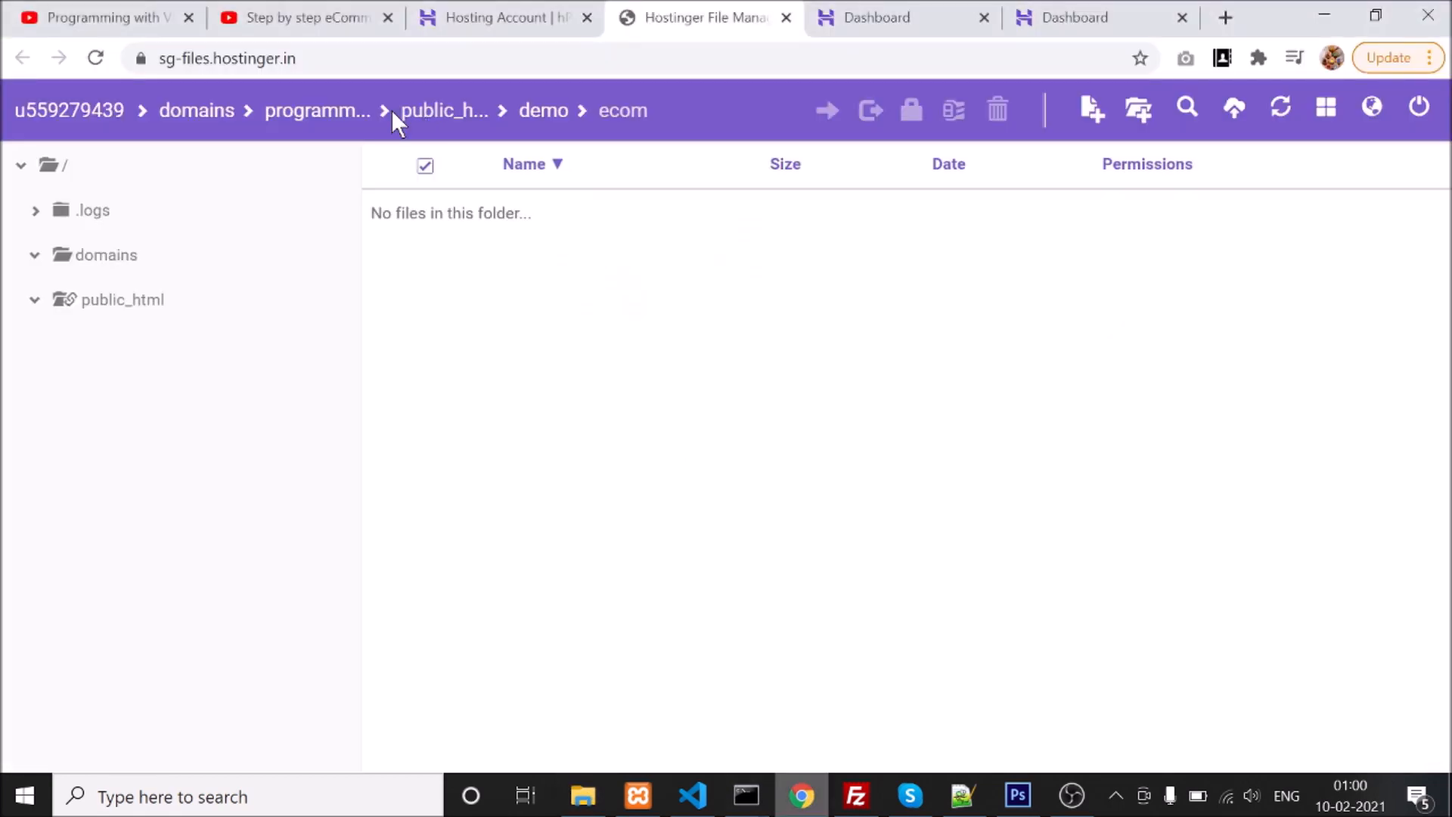
click(1091, 110)
click(1038, 152)
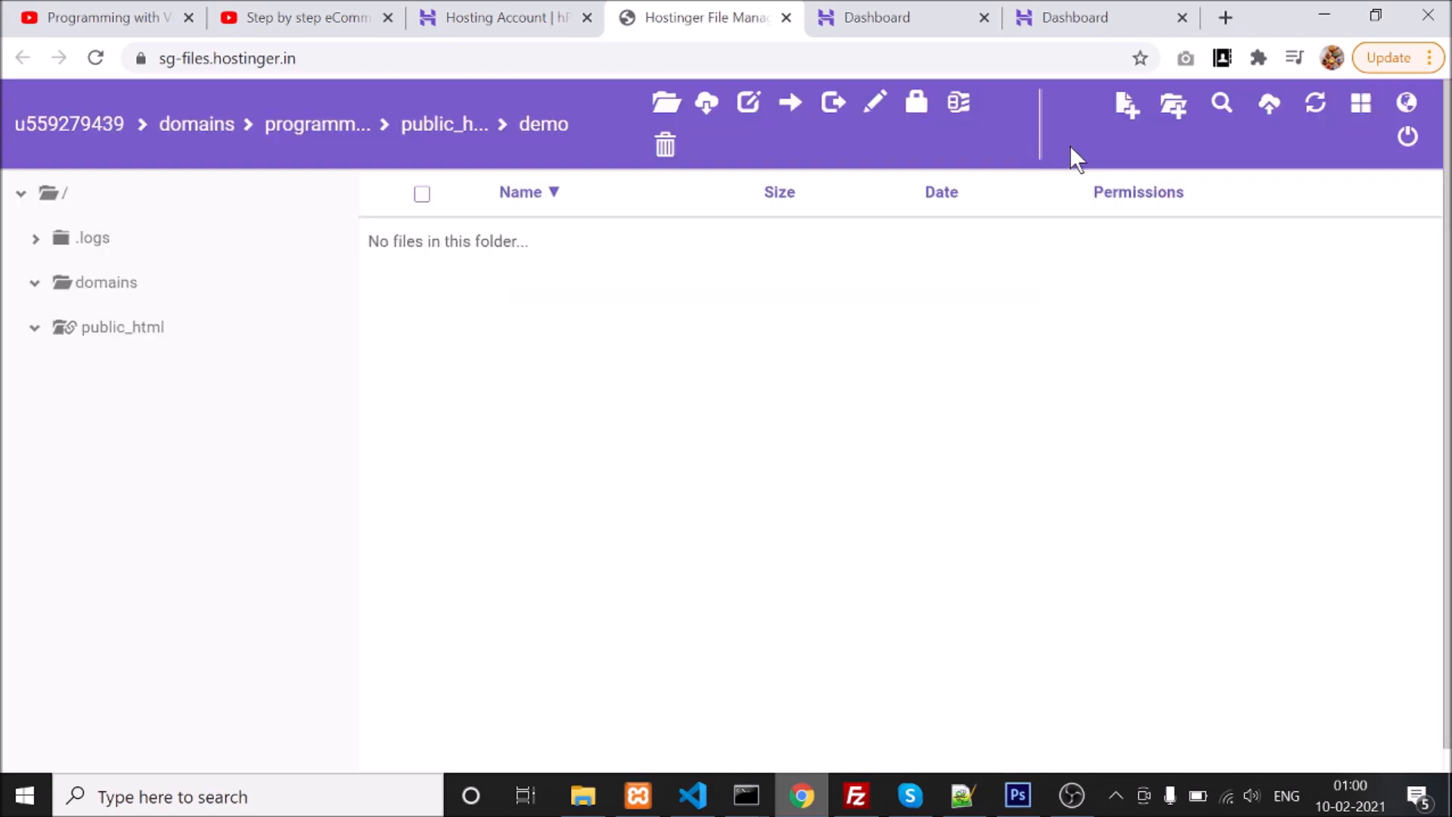
click(1269, 104)
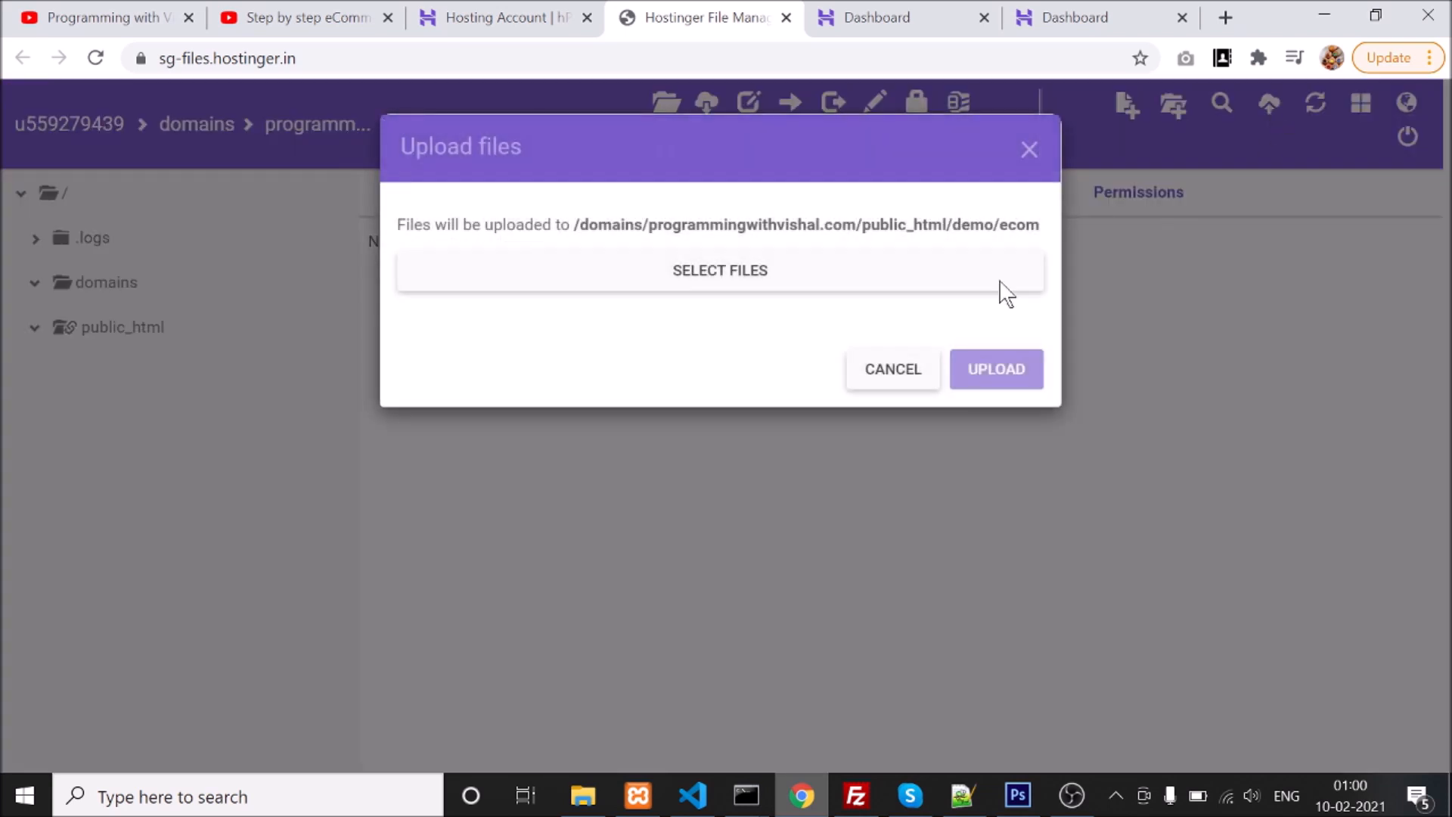
- Upload laravel8EcomPart15.zip from D:\laravel\ecom into demo/ecom and select the uploaded file
click(787, 269)
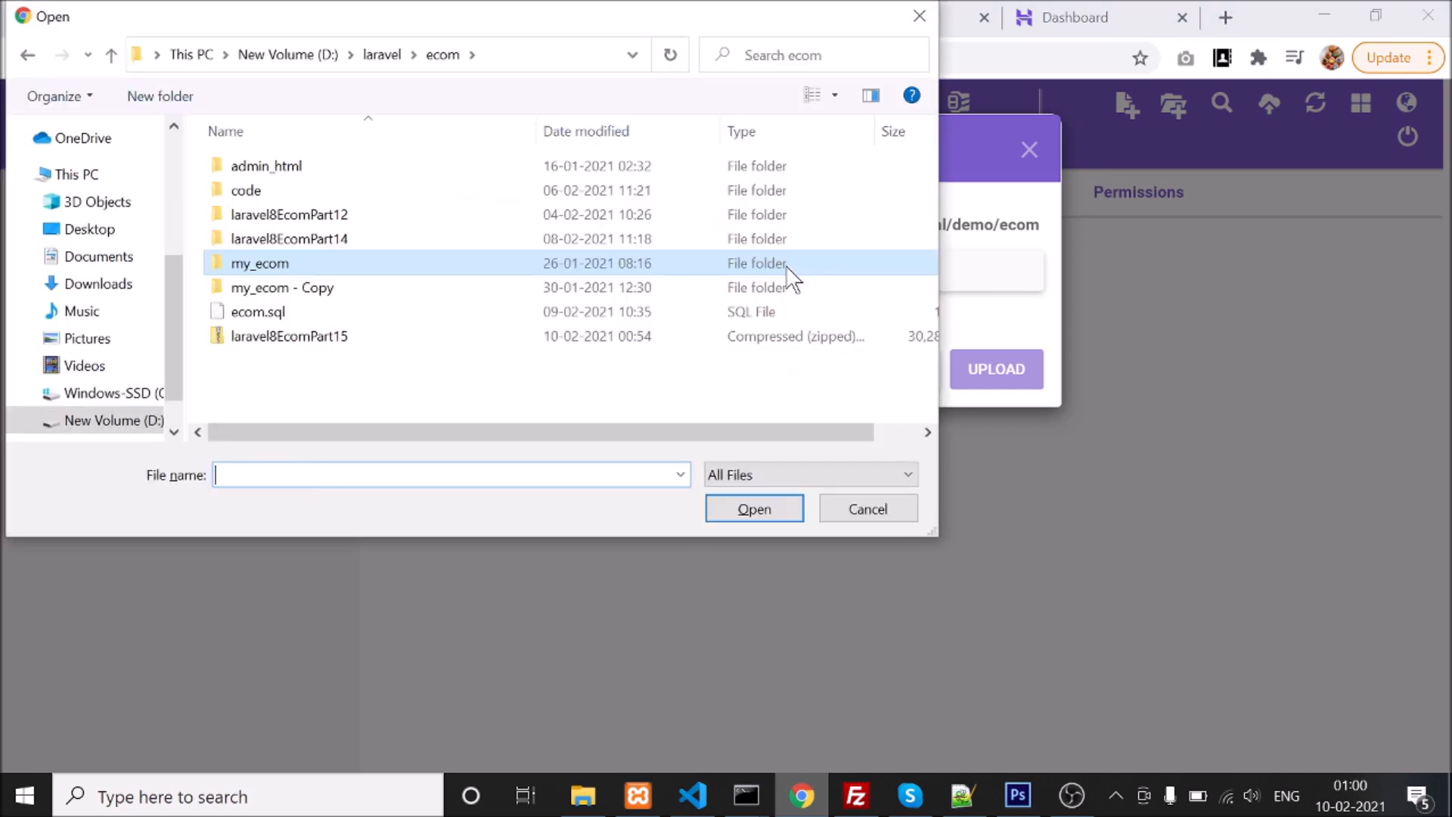
double_click(438, 337)
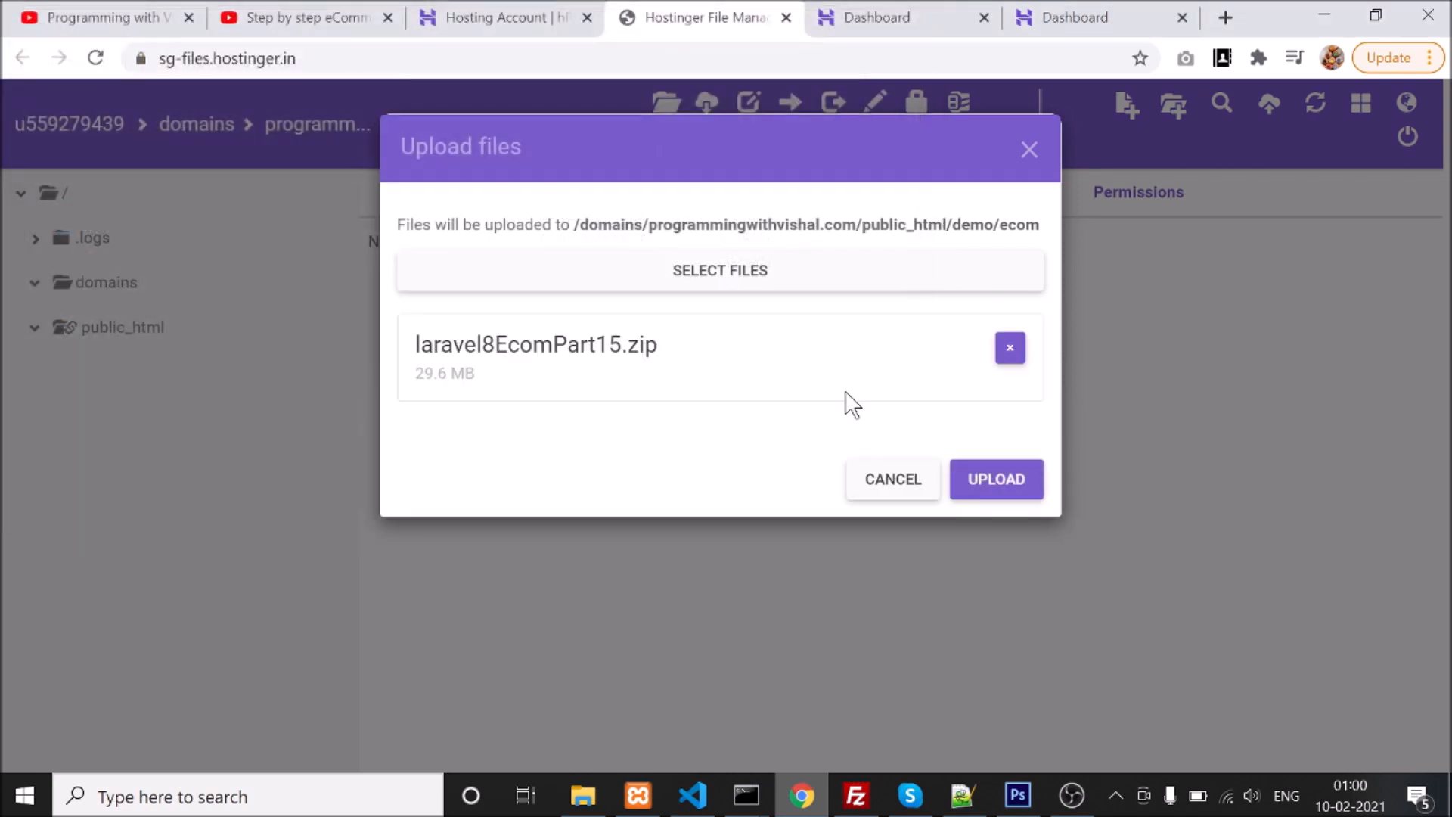
click(1024, 481)
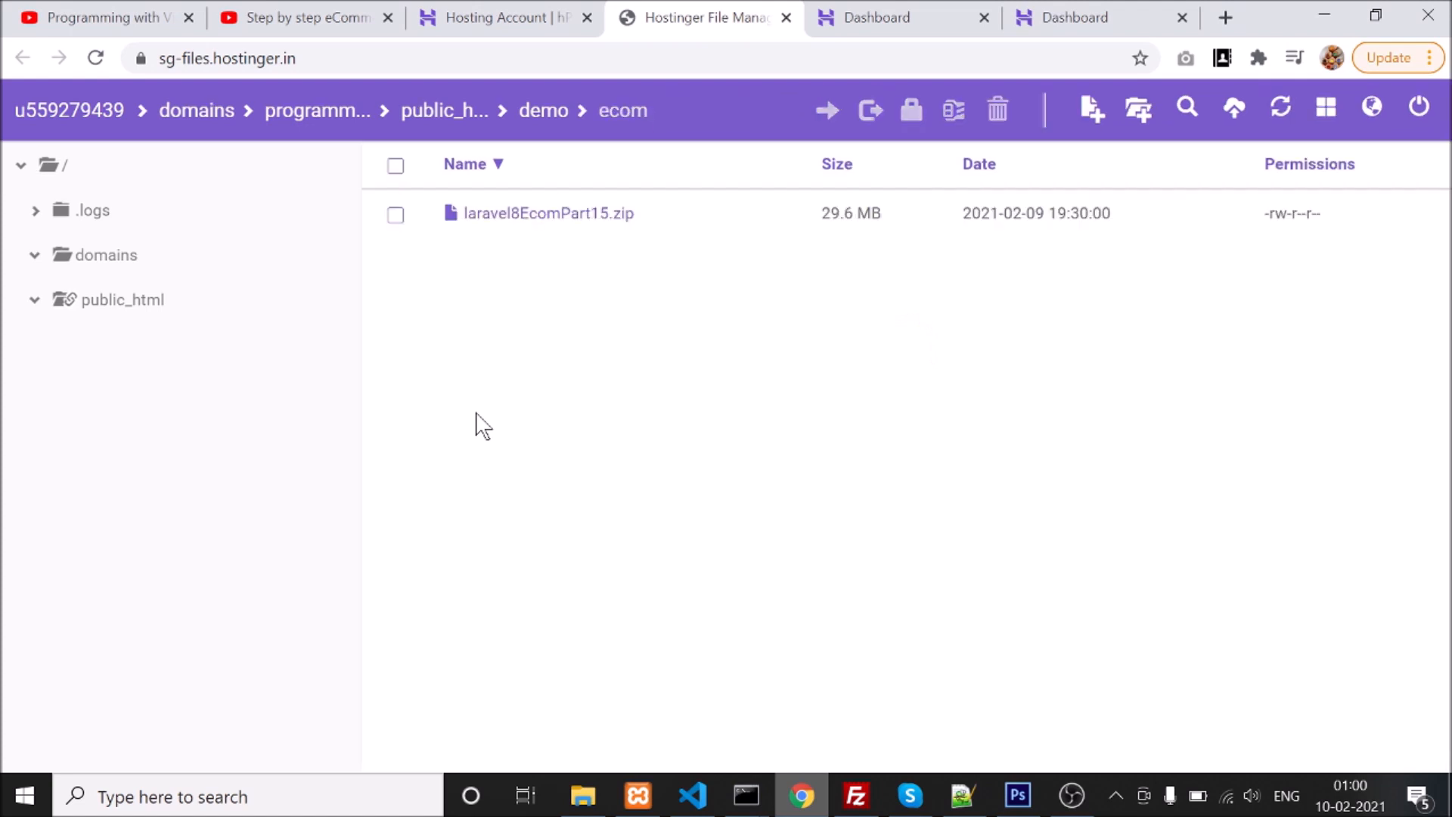
click(399, 215)
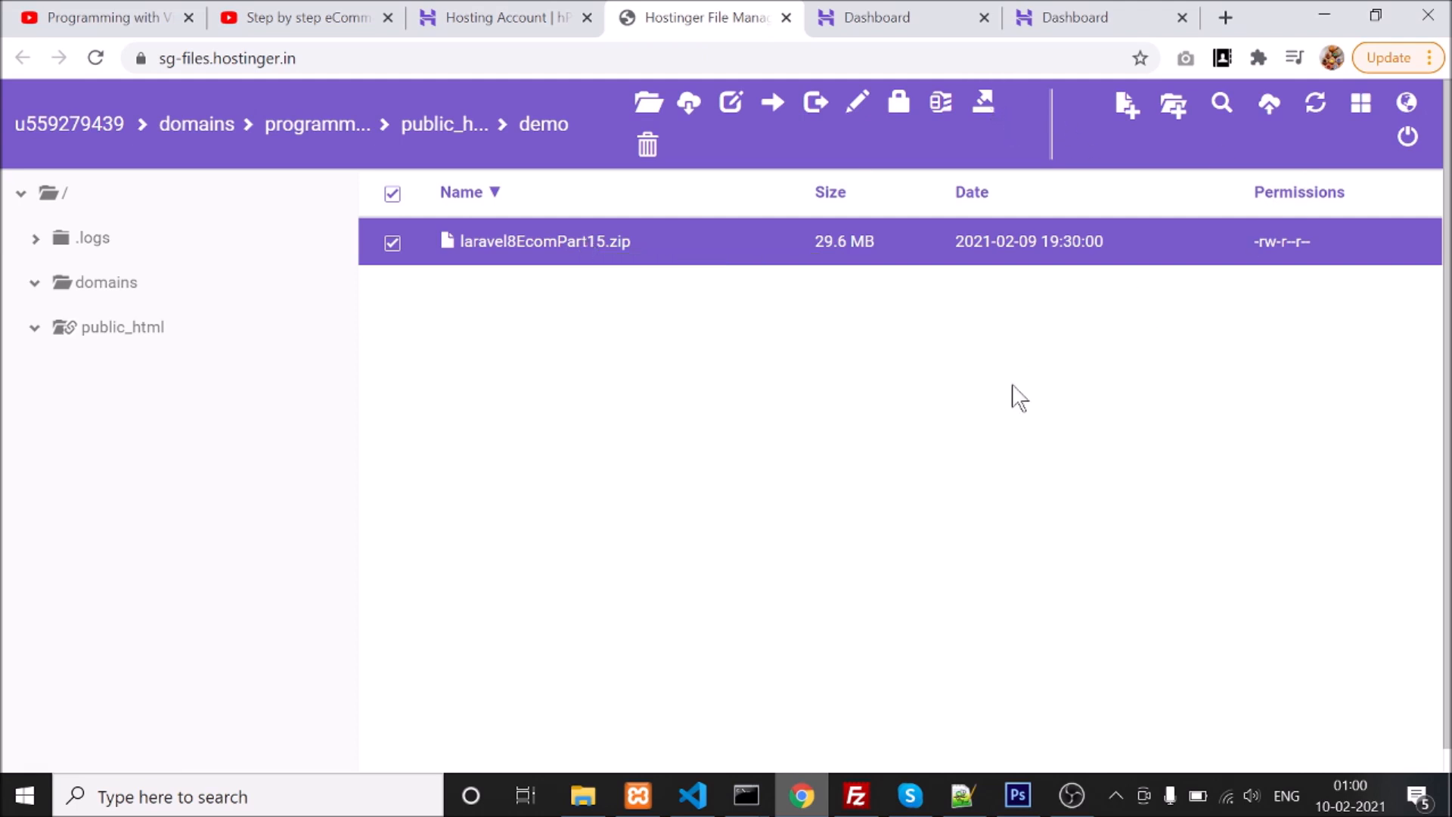
- Extract the selected zip into a folder named laravel8EcomPart15, then return to MySQL Databases
key(ctrl+plus)
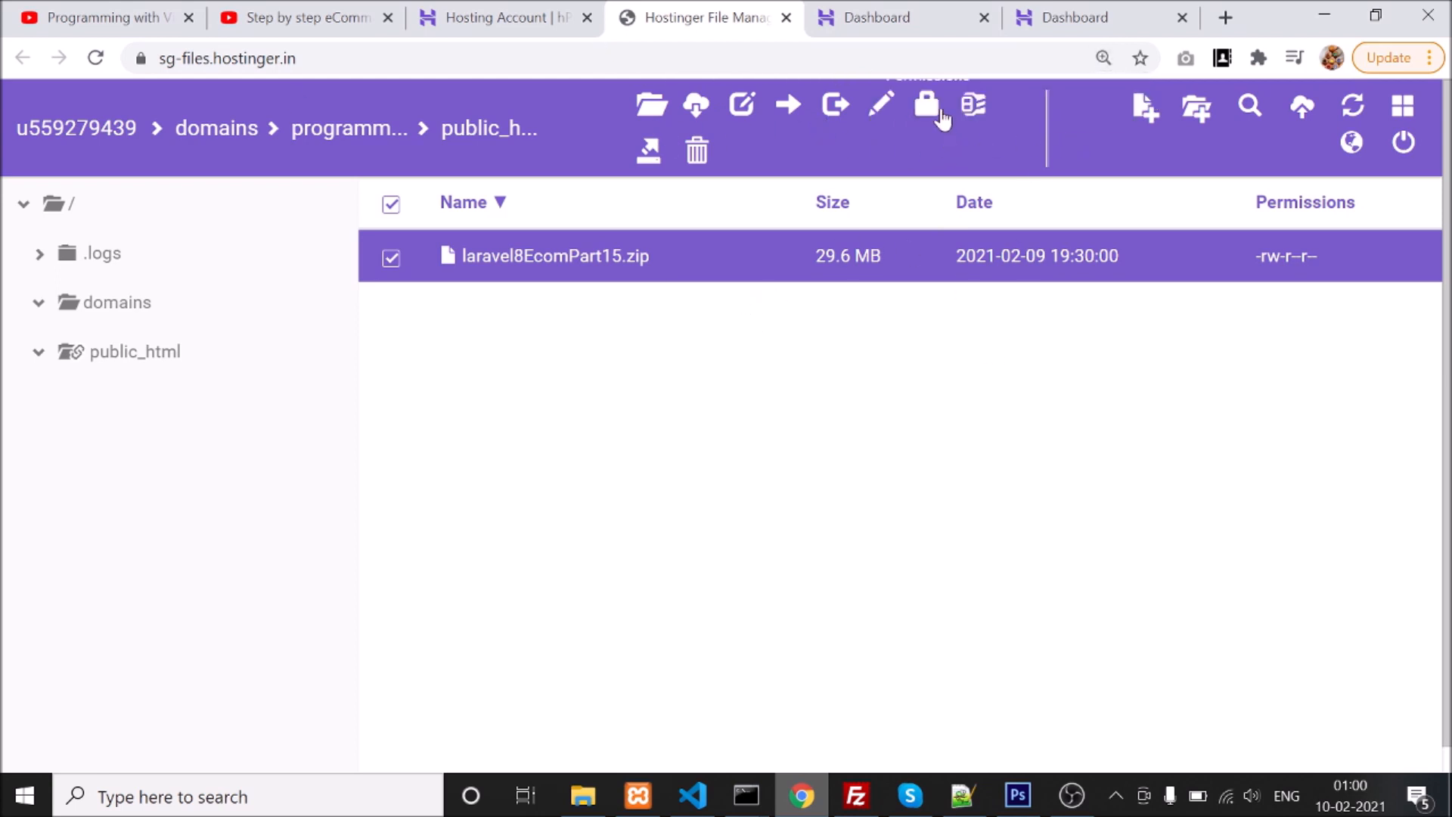
scroll(976, 112, up, 1)
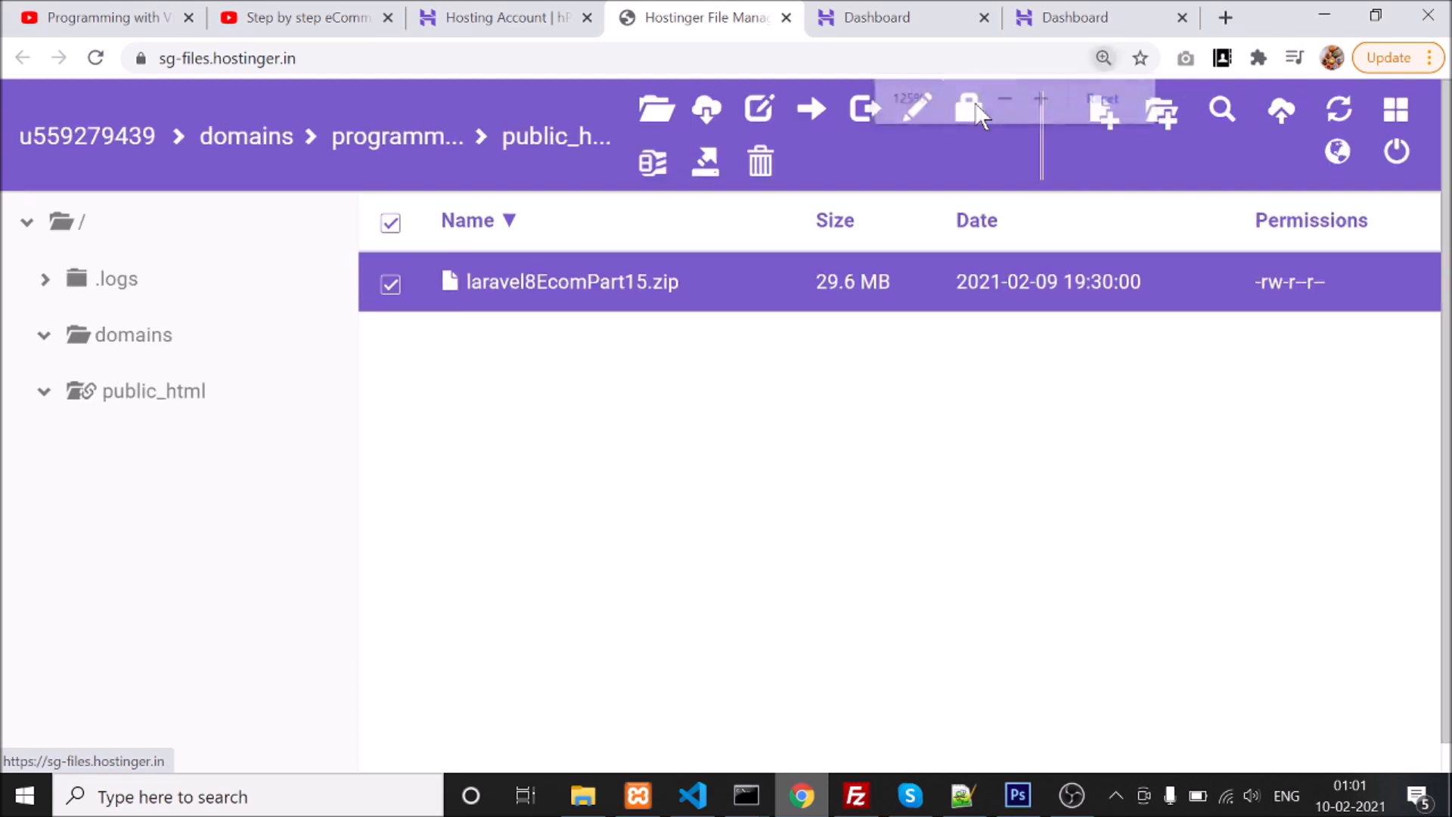
scroll(975, 130, up, 2)
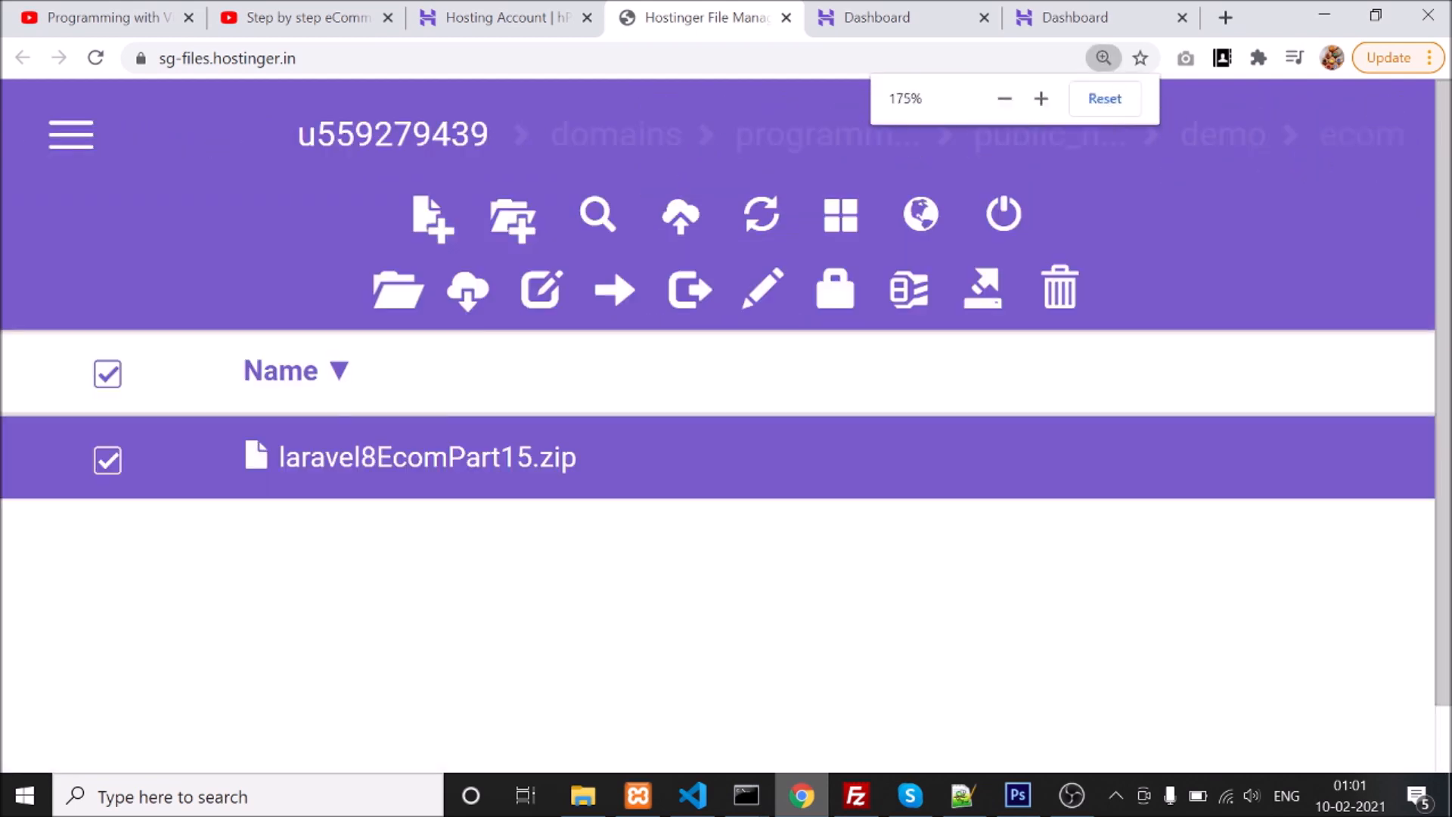
click(969, 304)
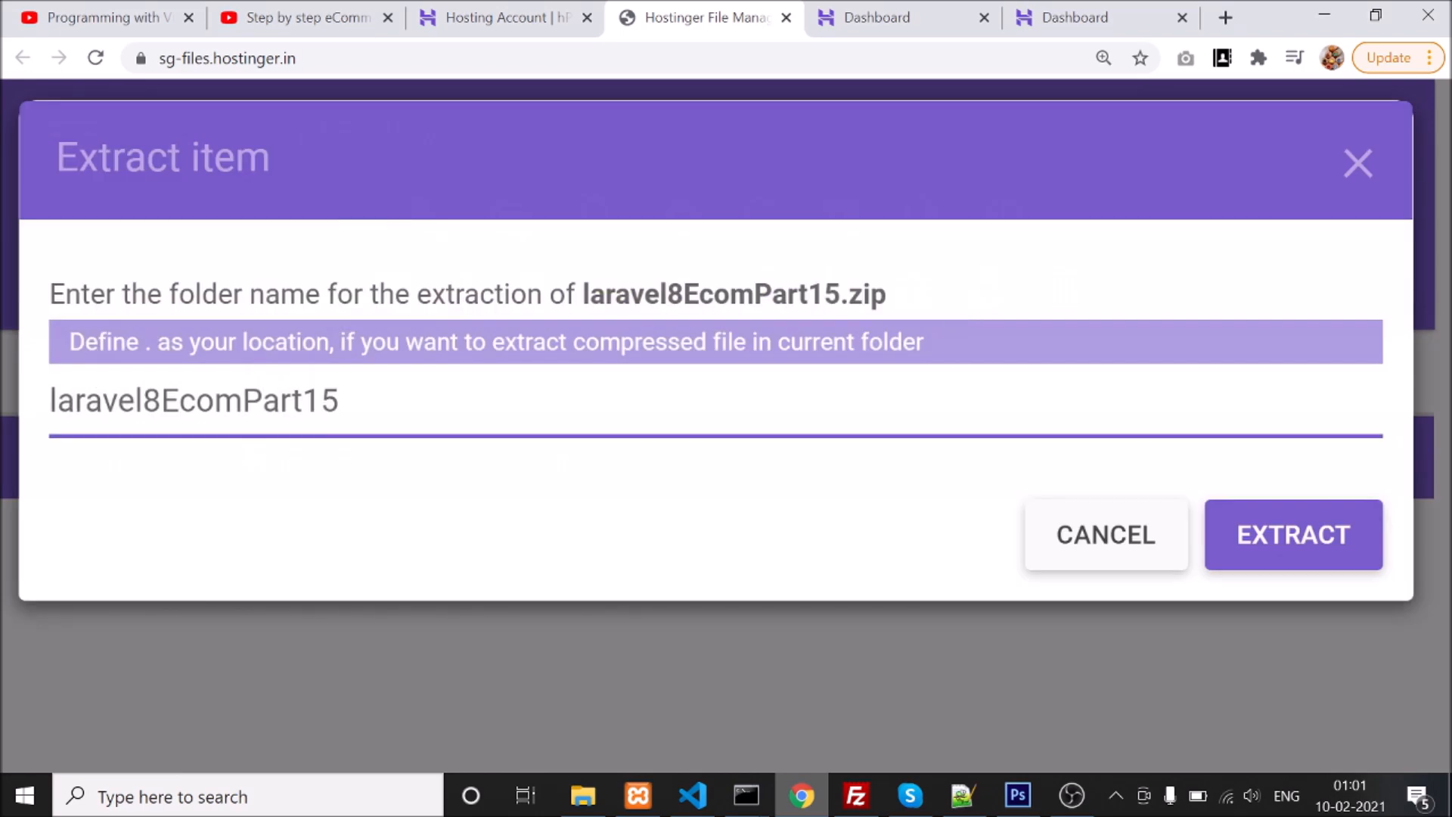
key(ctrl+a)
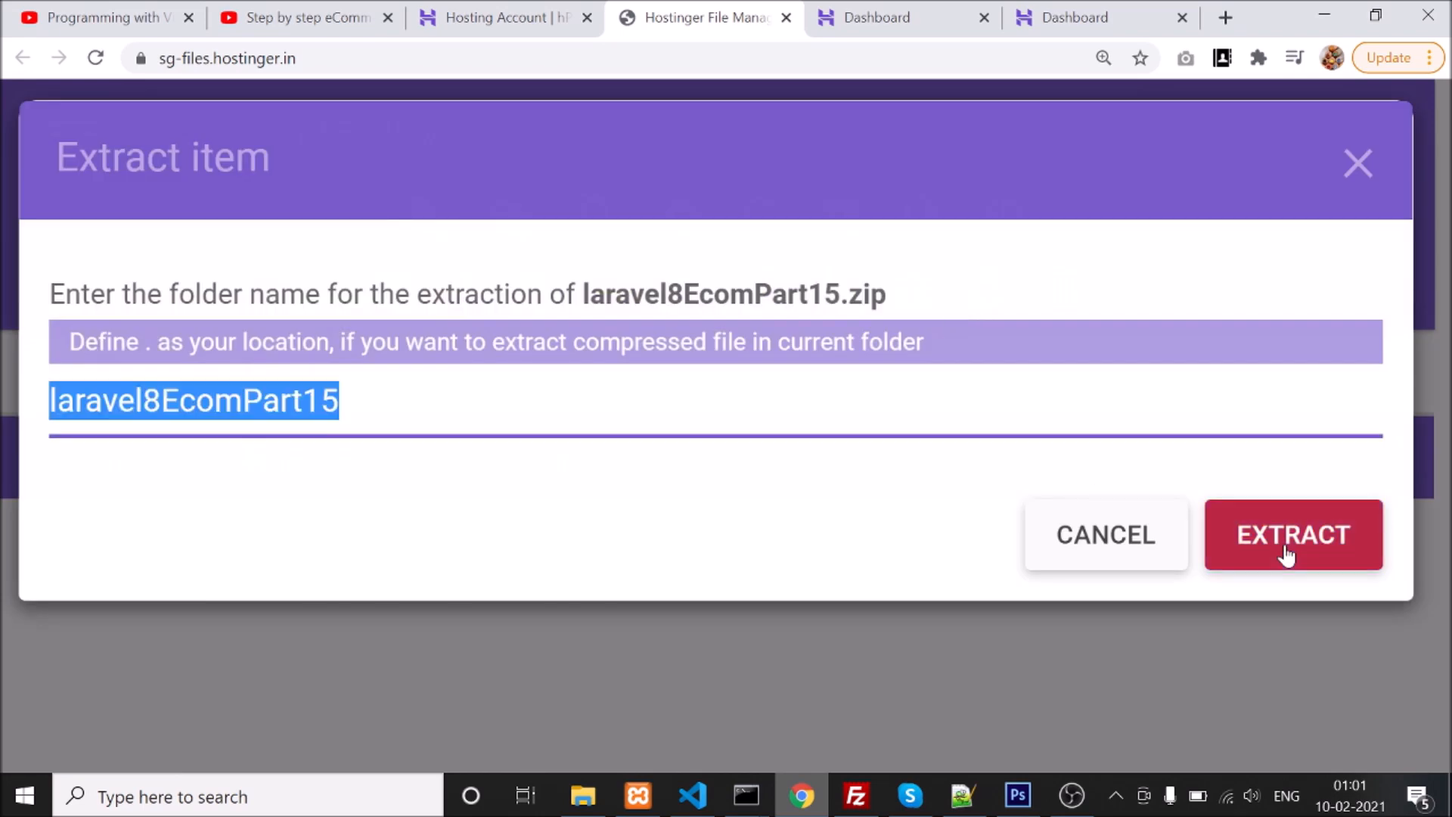
click(1287, 552)
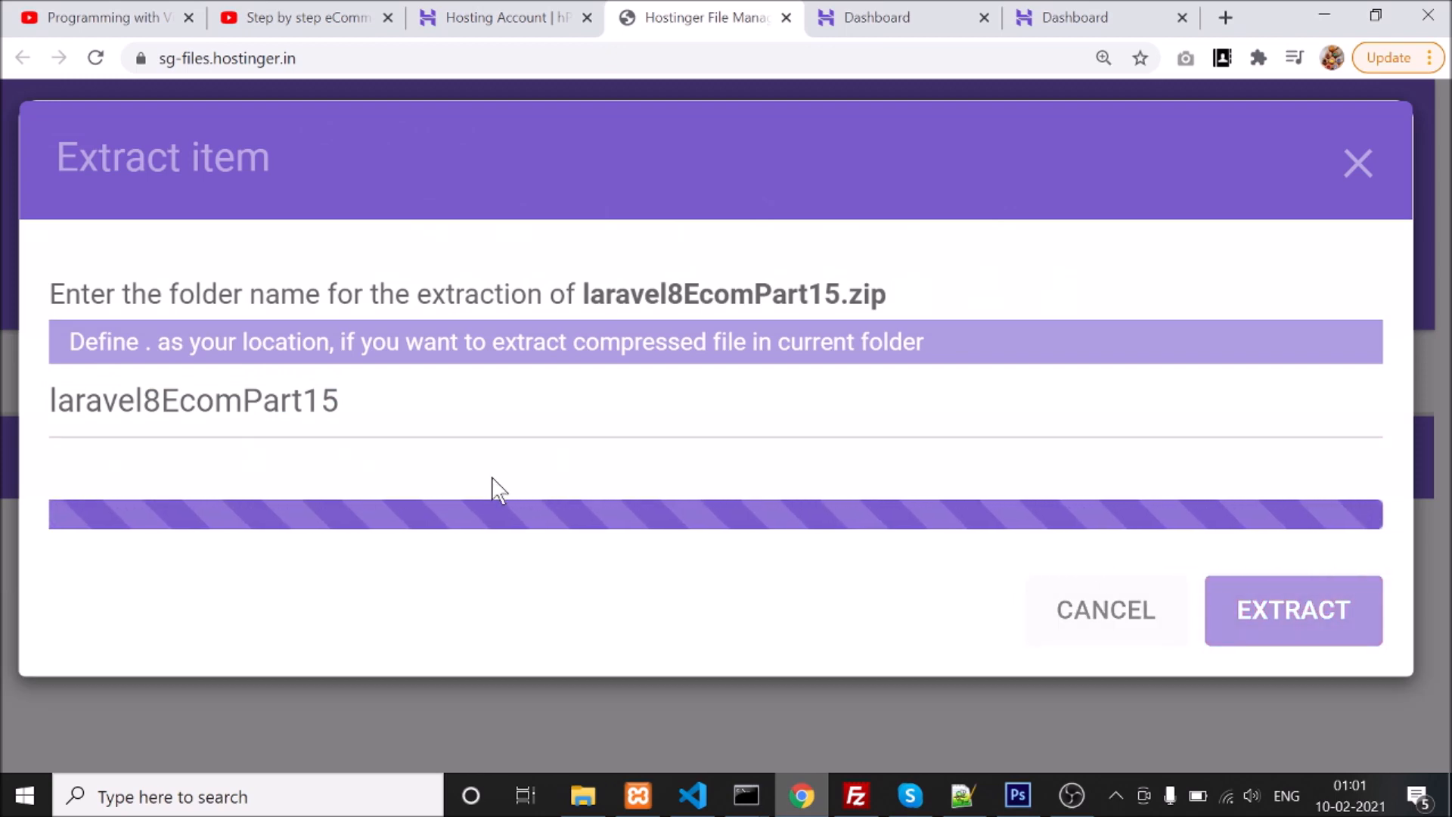
key(ctrl+minus)
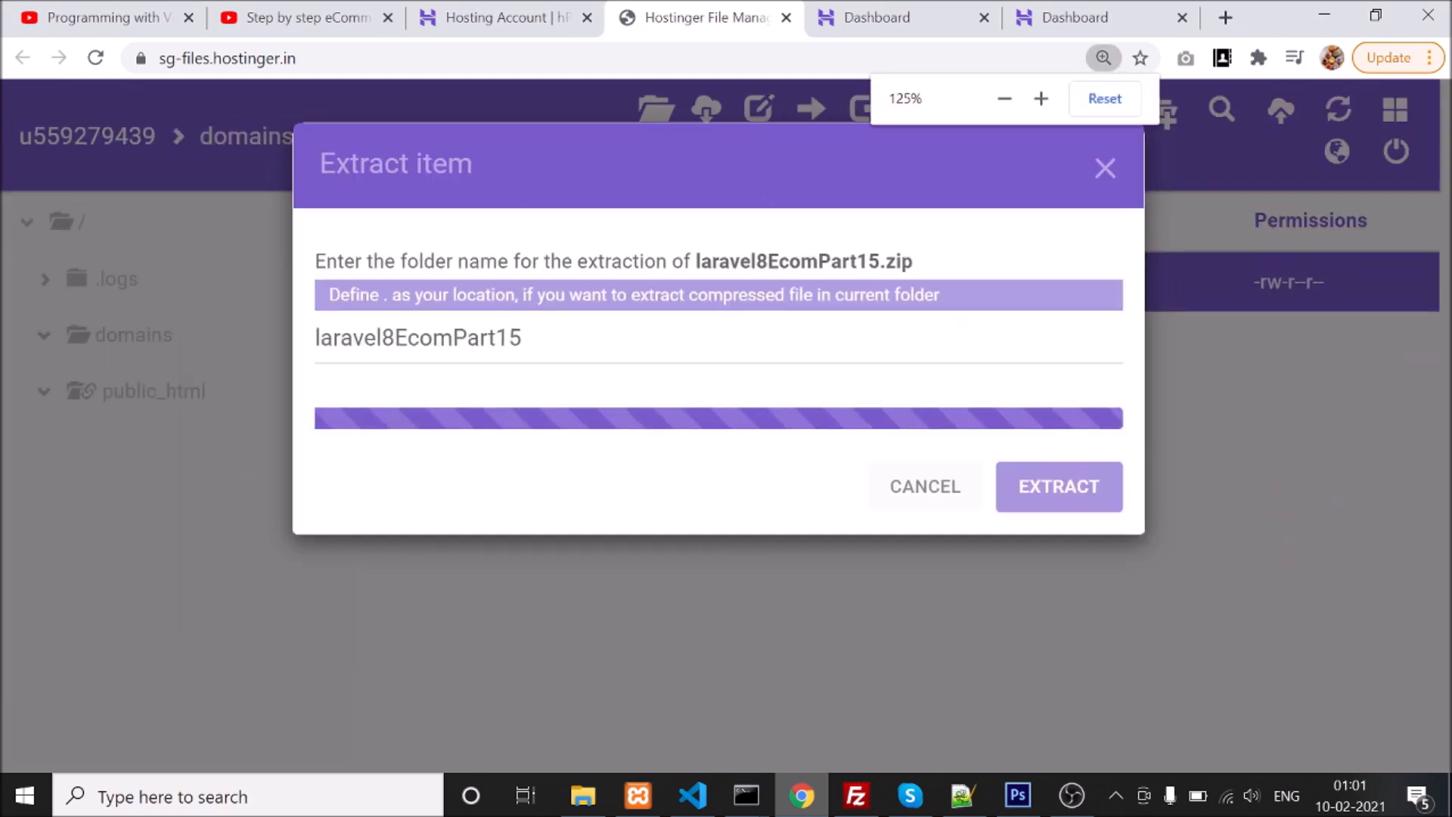
key(ctrl+Tab)
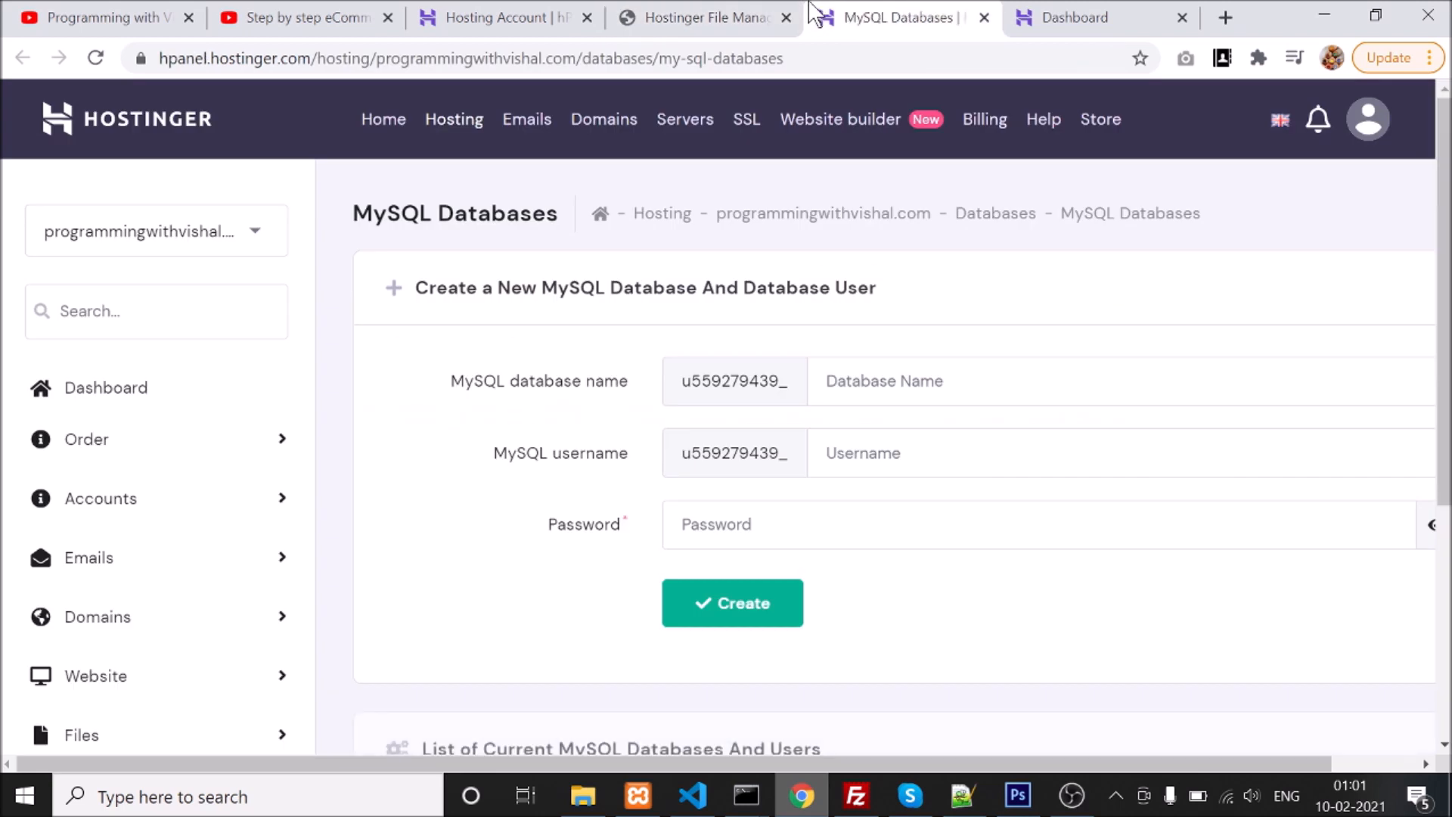
- Enter ecom as both database name and username, type a password, and submit the form
text(e)
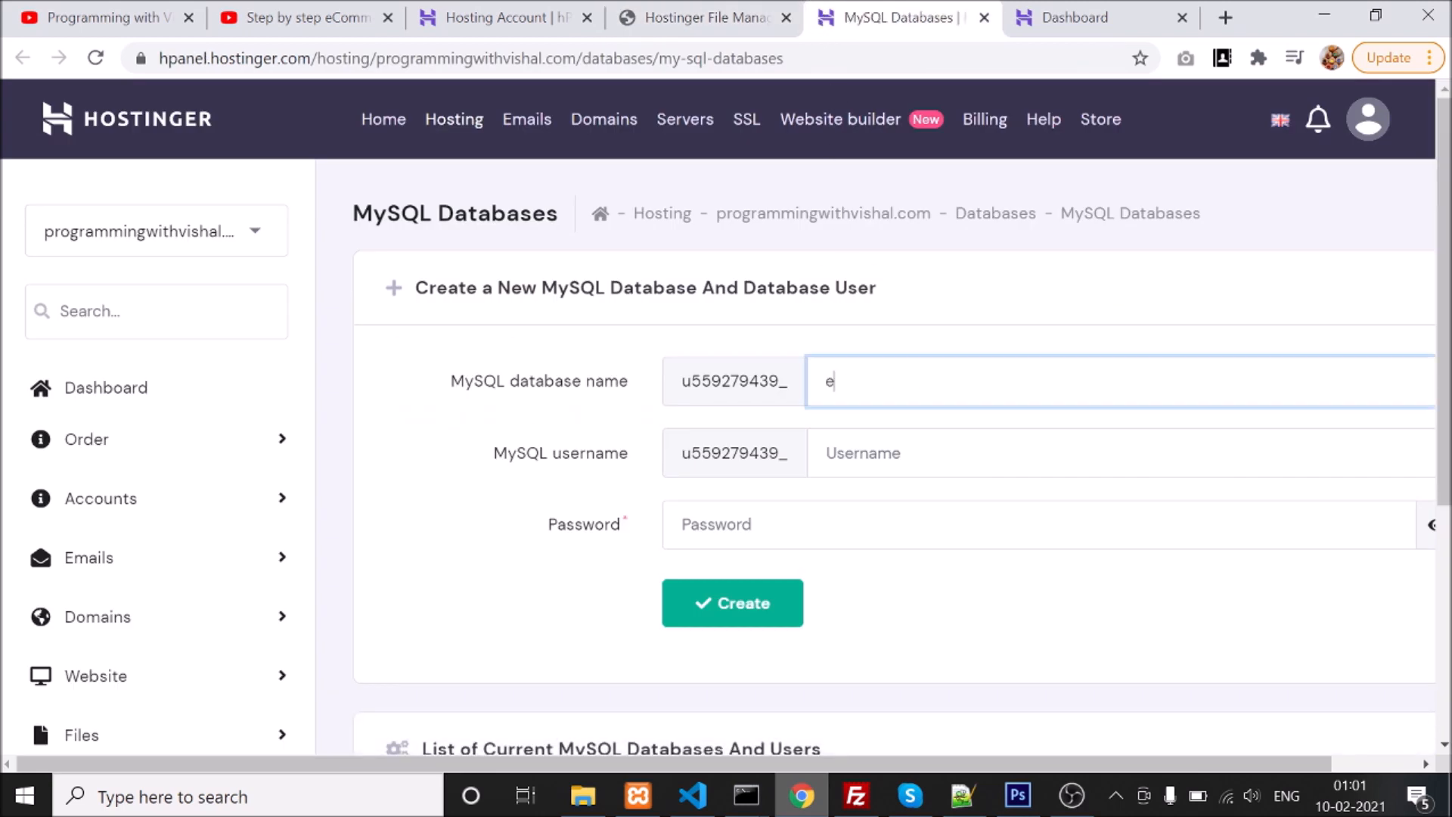
key(ctrl+a)
key(ctrl+c)
key(Tab)
key(ctrl+v)
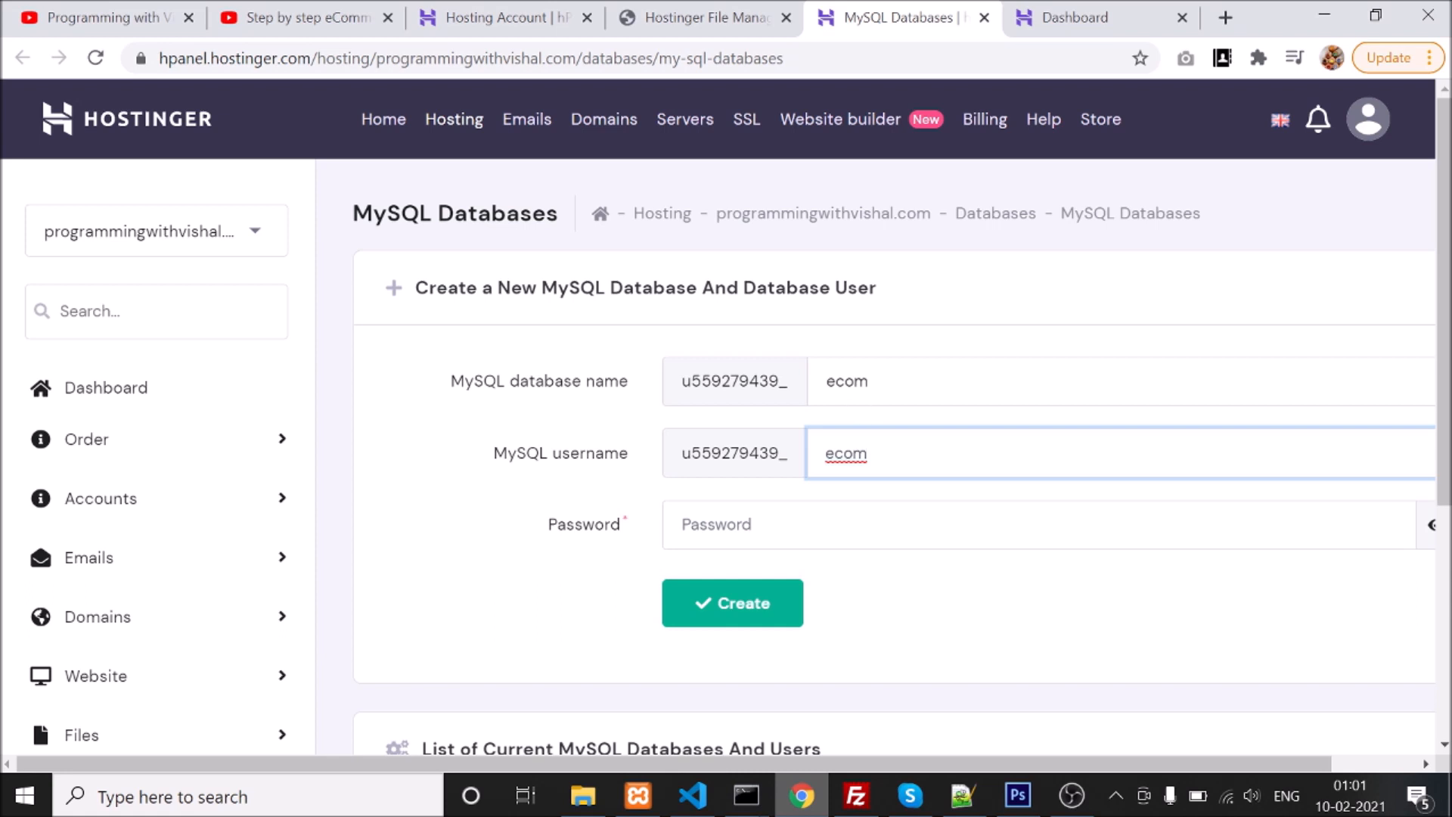
key(shift+Tab)
key(Tab)
key(Tab)
text(•)
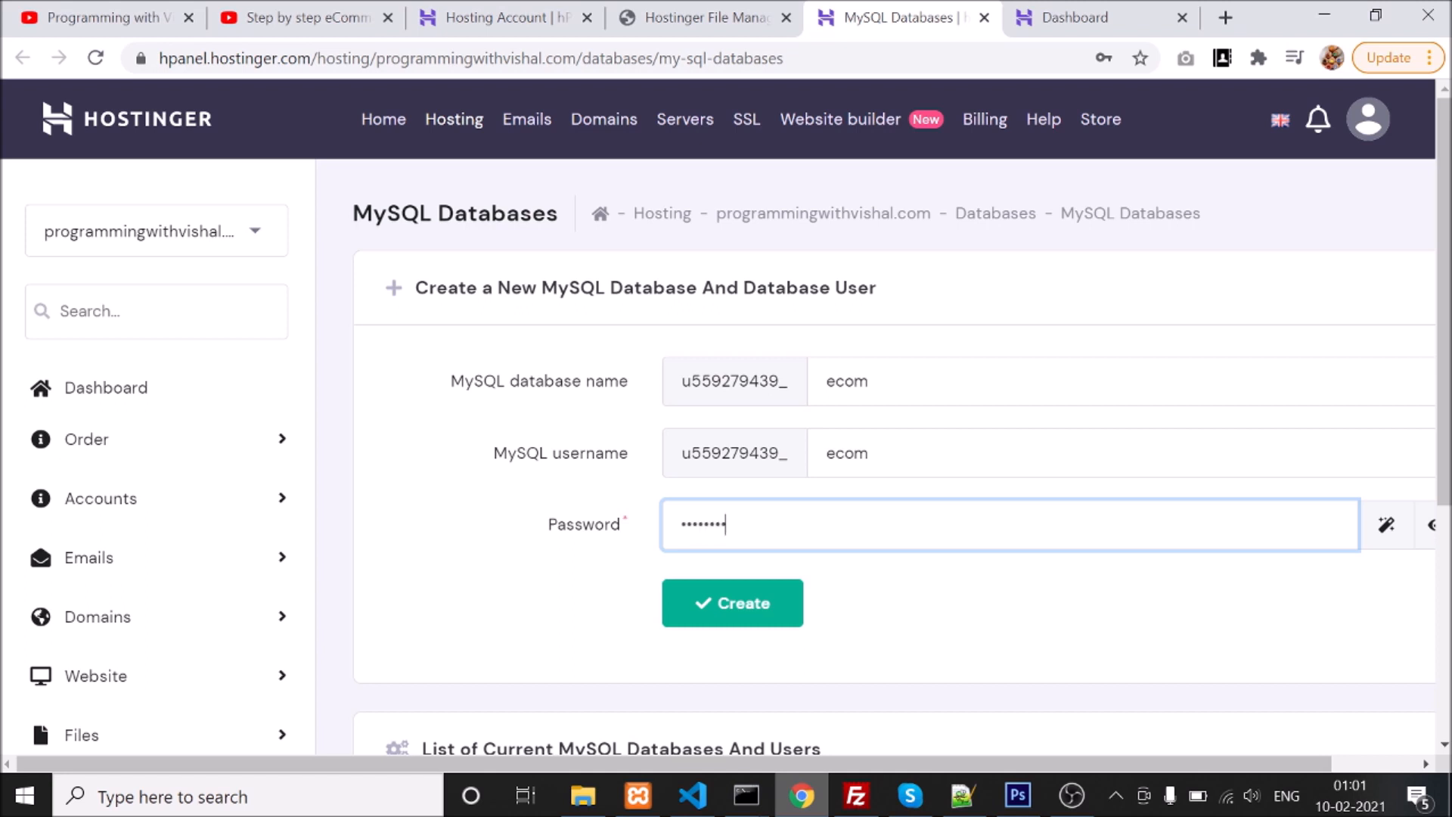
click(729, 617)
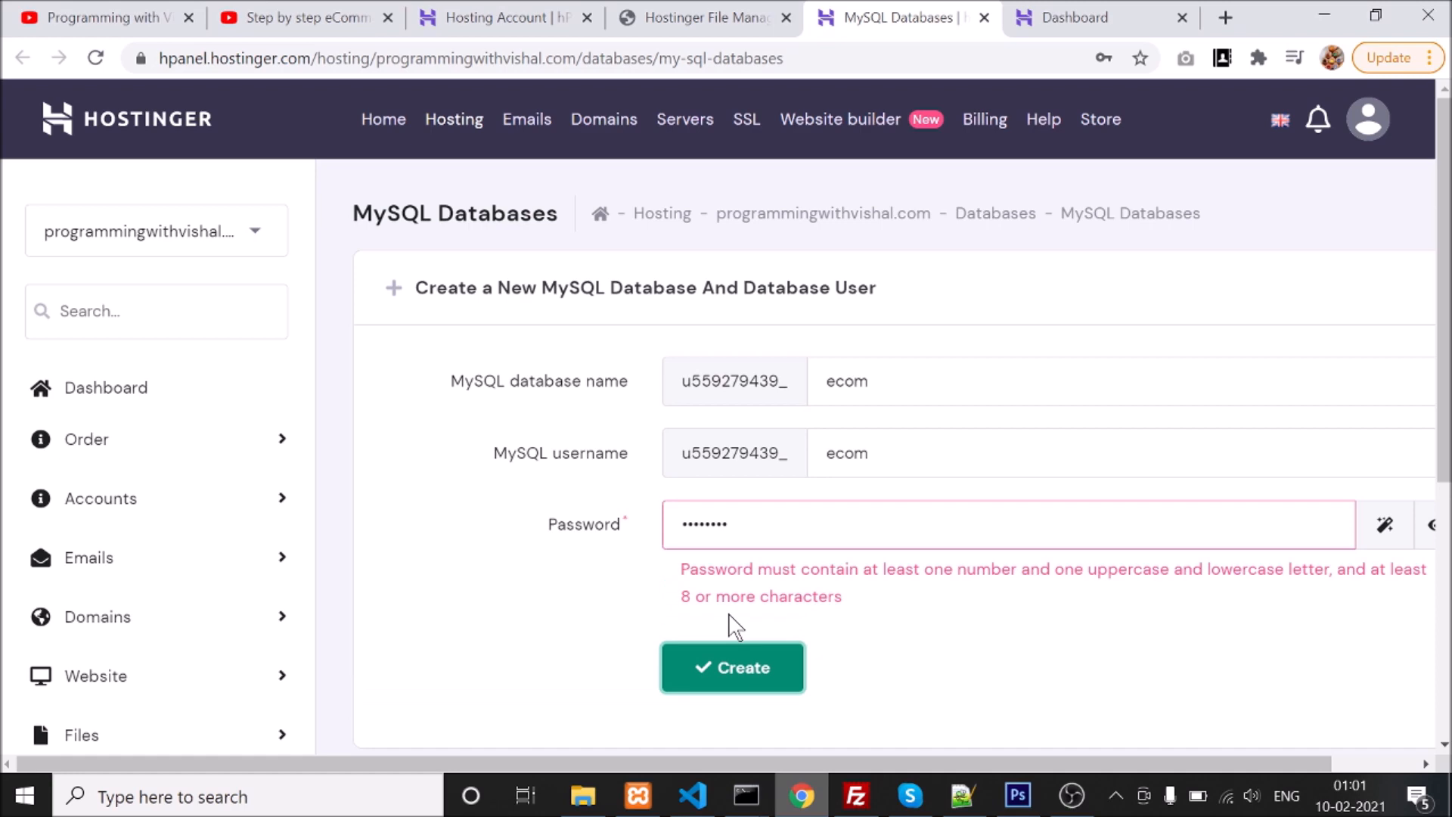
click(961, 795)
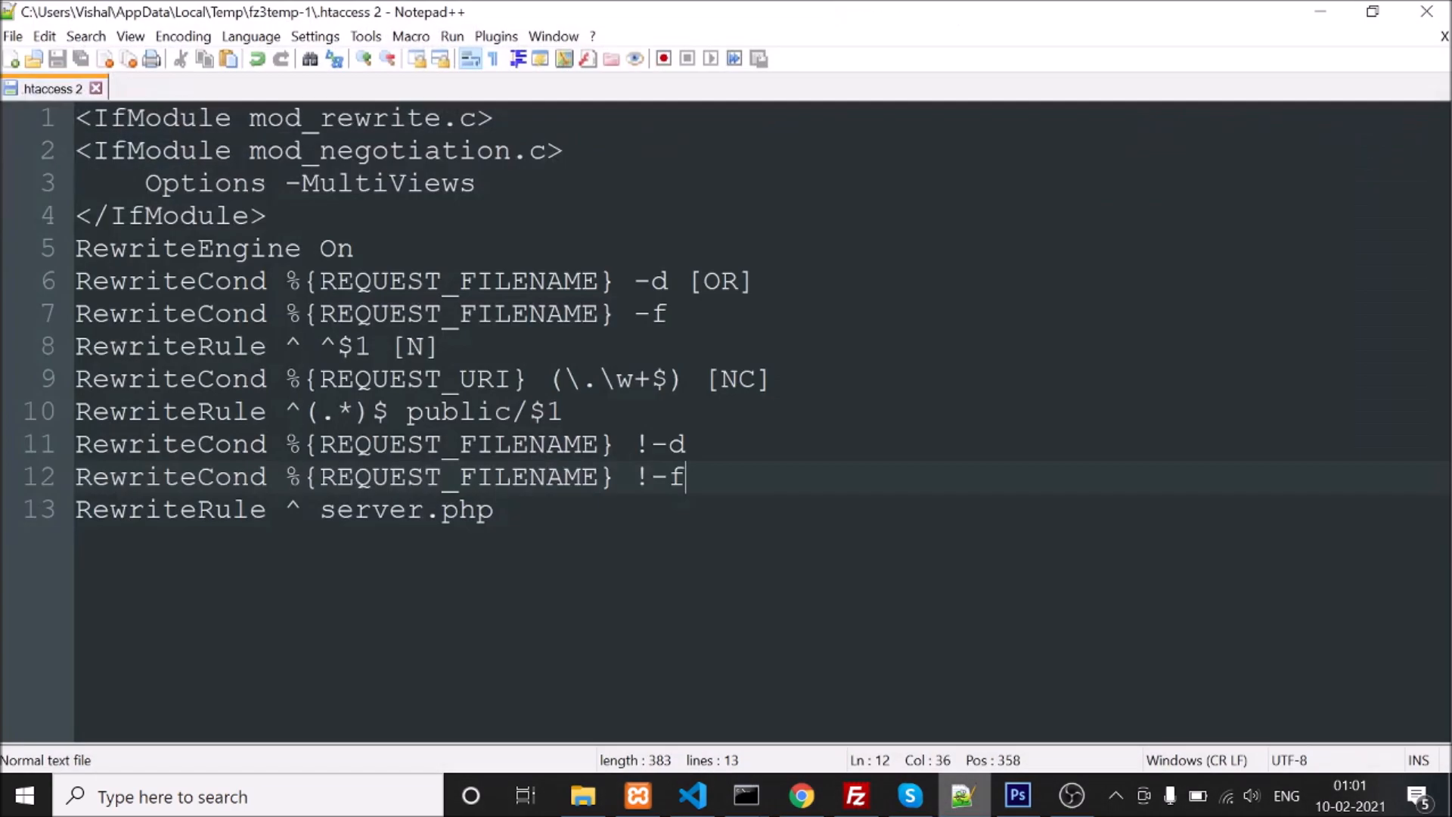
- Write a stronger password in a new Notepad++ document, copy it, and select hPanel's password field
key(ctrl+n)
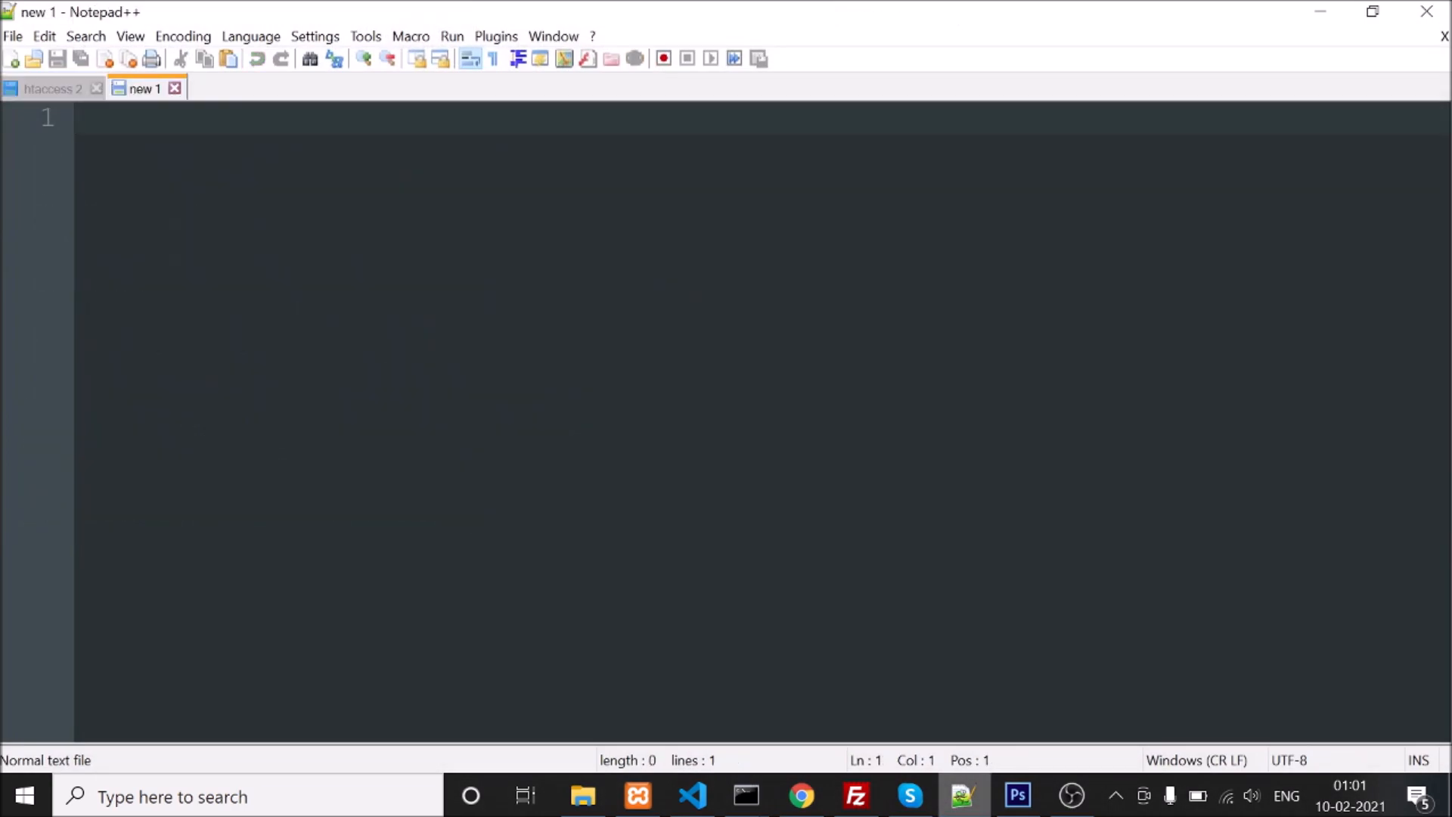
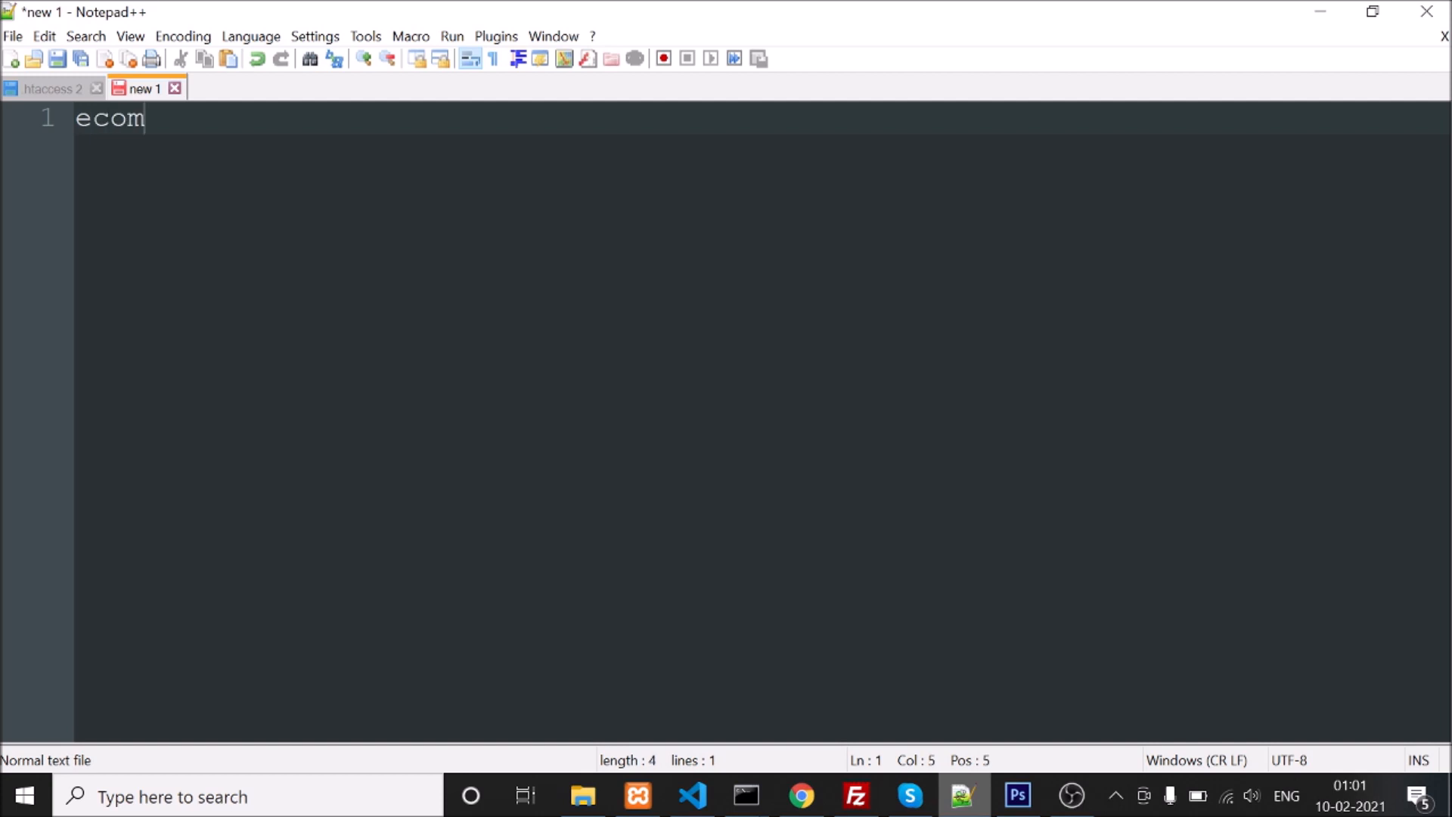
key(BackSpace)
key(BackSpace)
key(BackSpace)
key(ctrl+a)
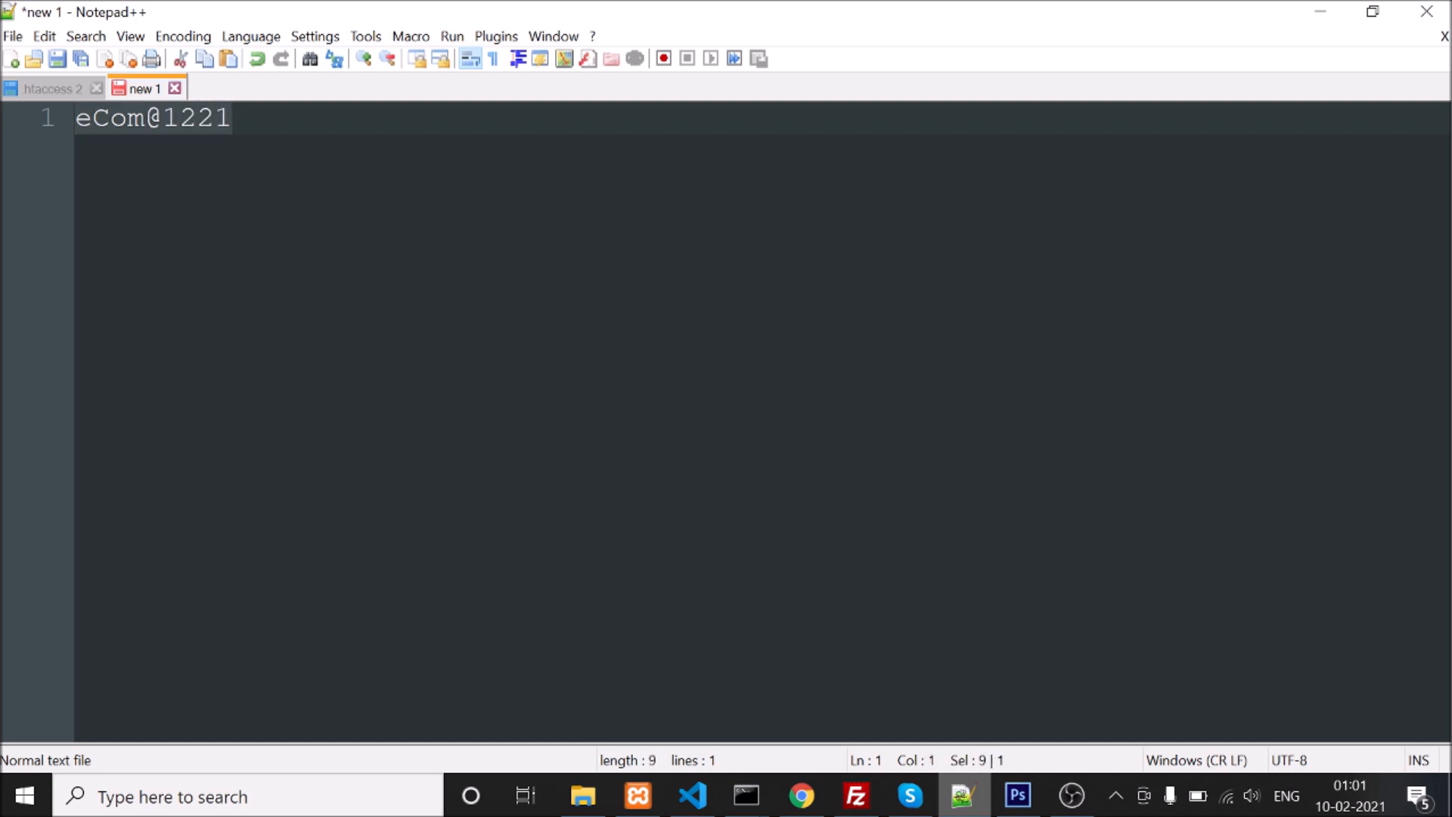
key(ctrl+c)
click(801, 795)
click(771, 525)
key(ctrl+a)
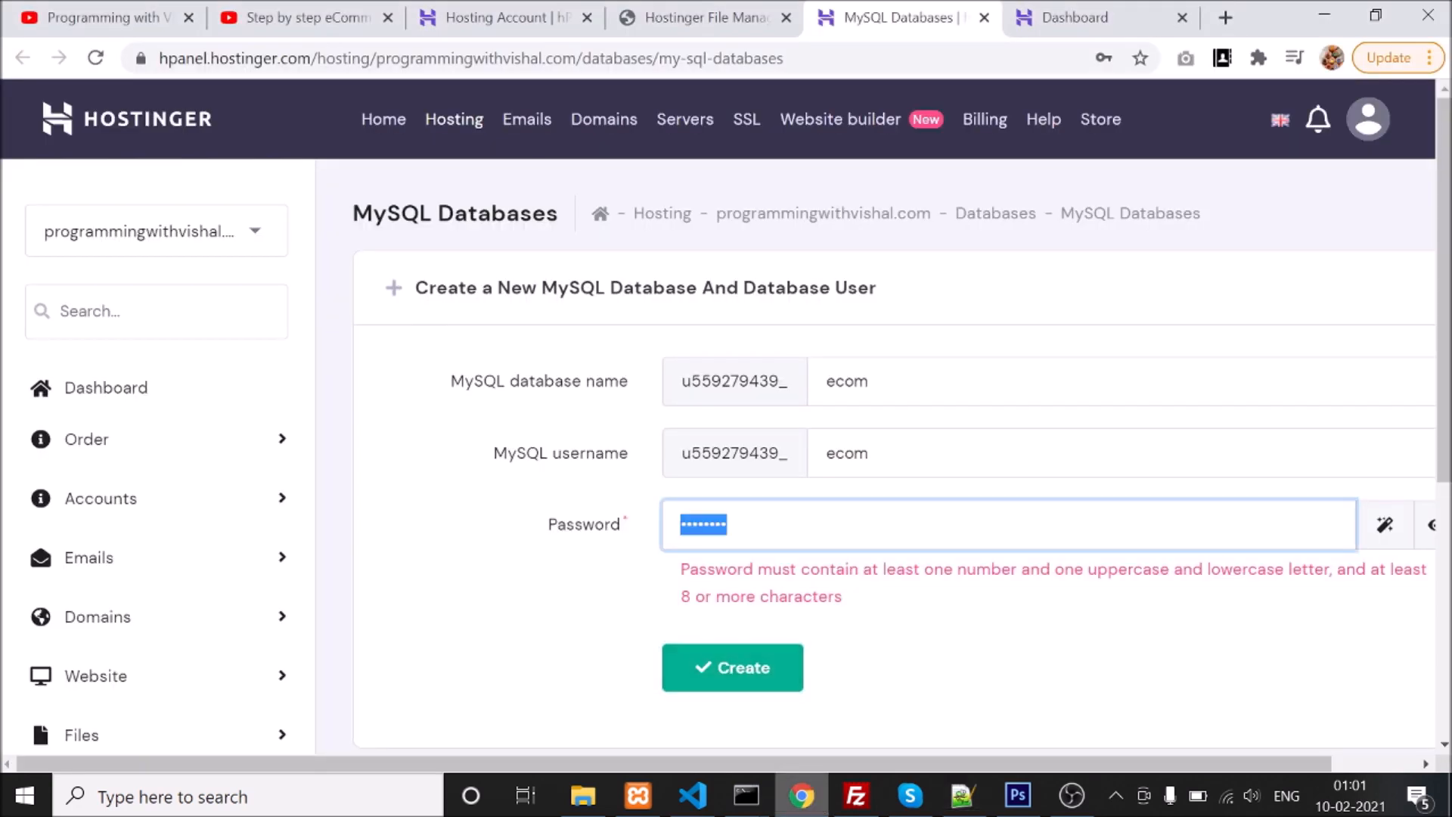
- Paste the new password, create the ecom database and user, and enter phpMyAdmin for it
key(ctrl+v)
click(762, 597)
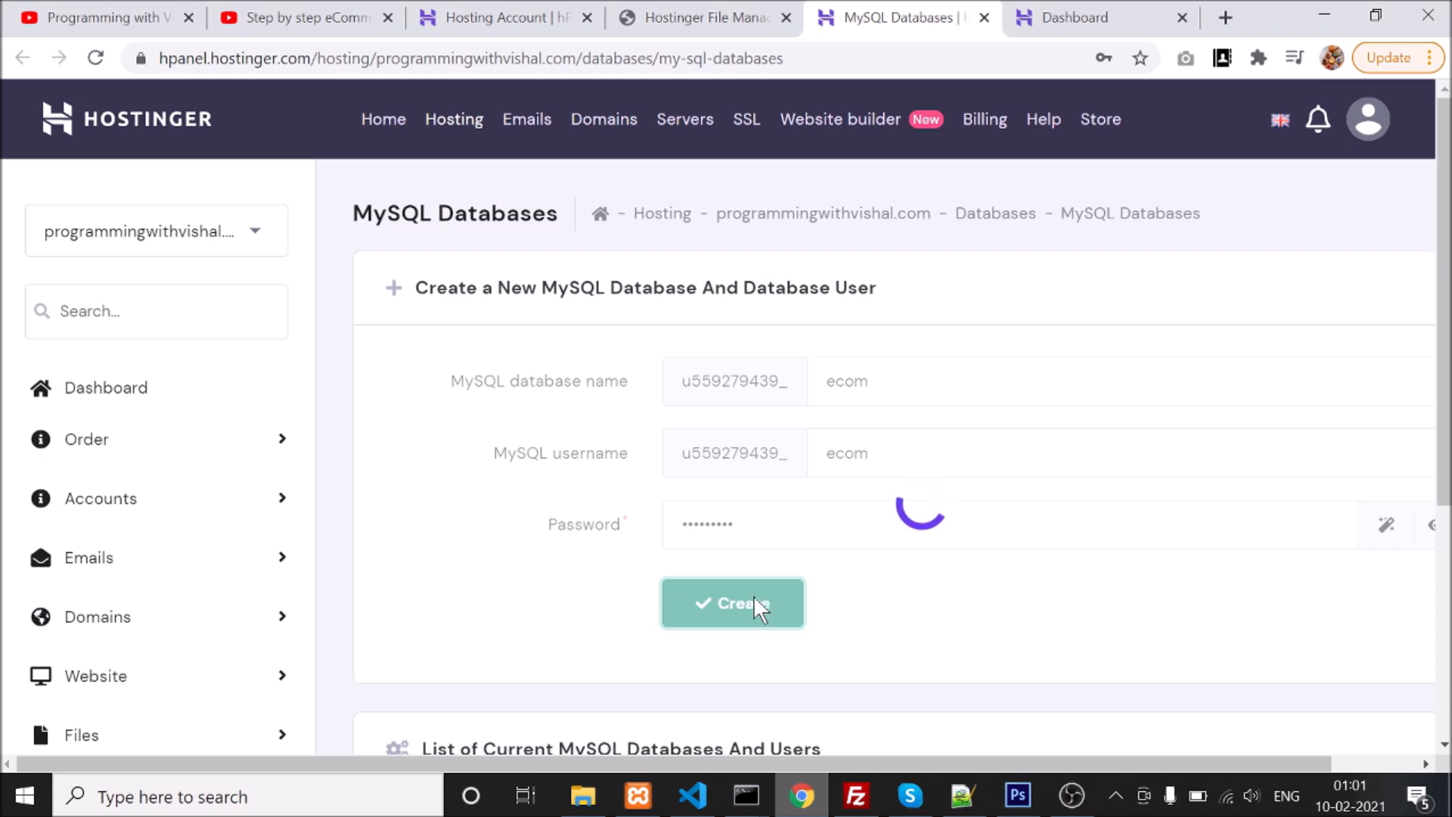
click(1149, 15)
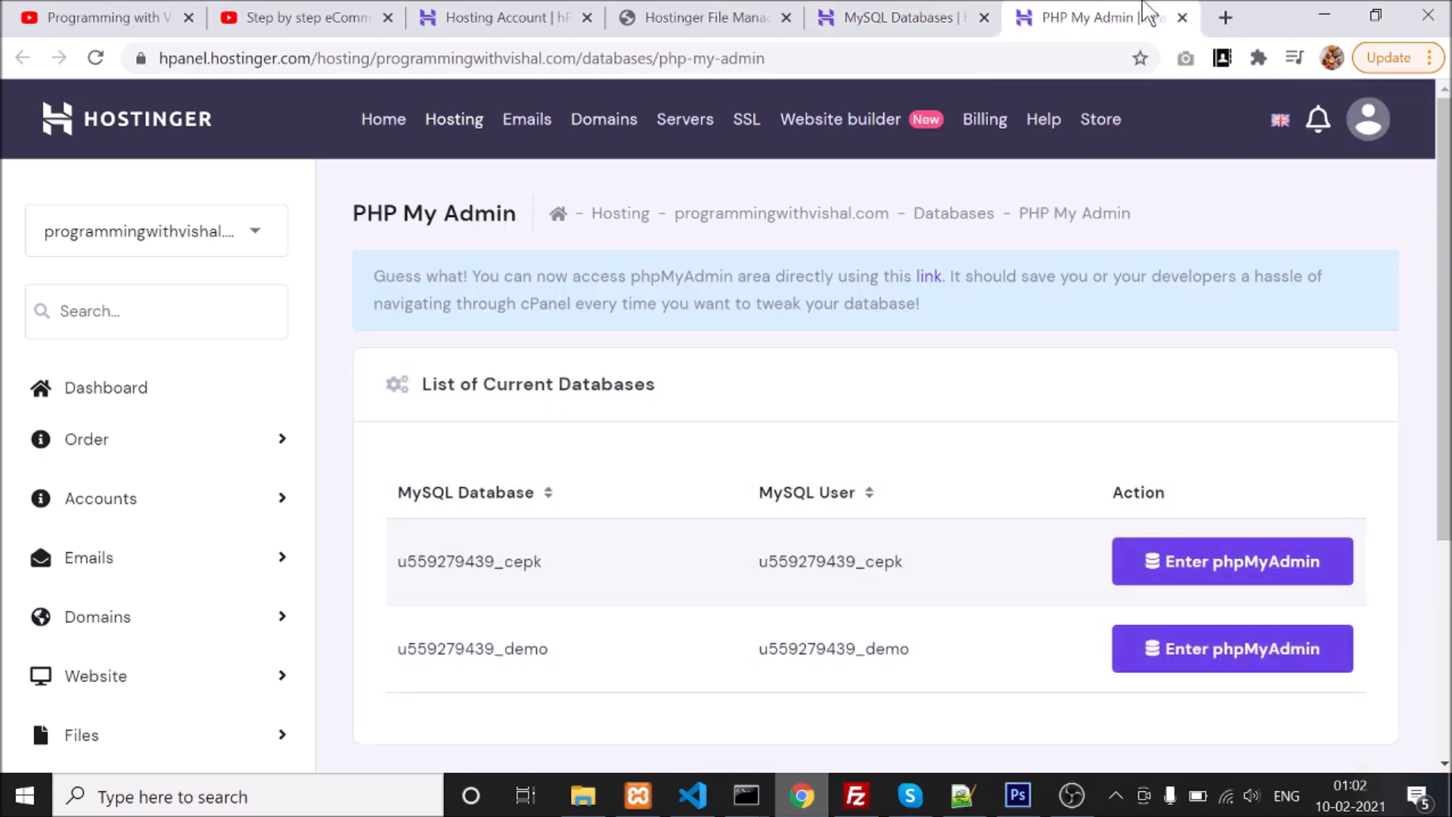
click(898, 15)
click(1037, 15)
click(954, 15)
scroll(1050, 114, down, 6)
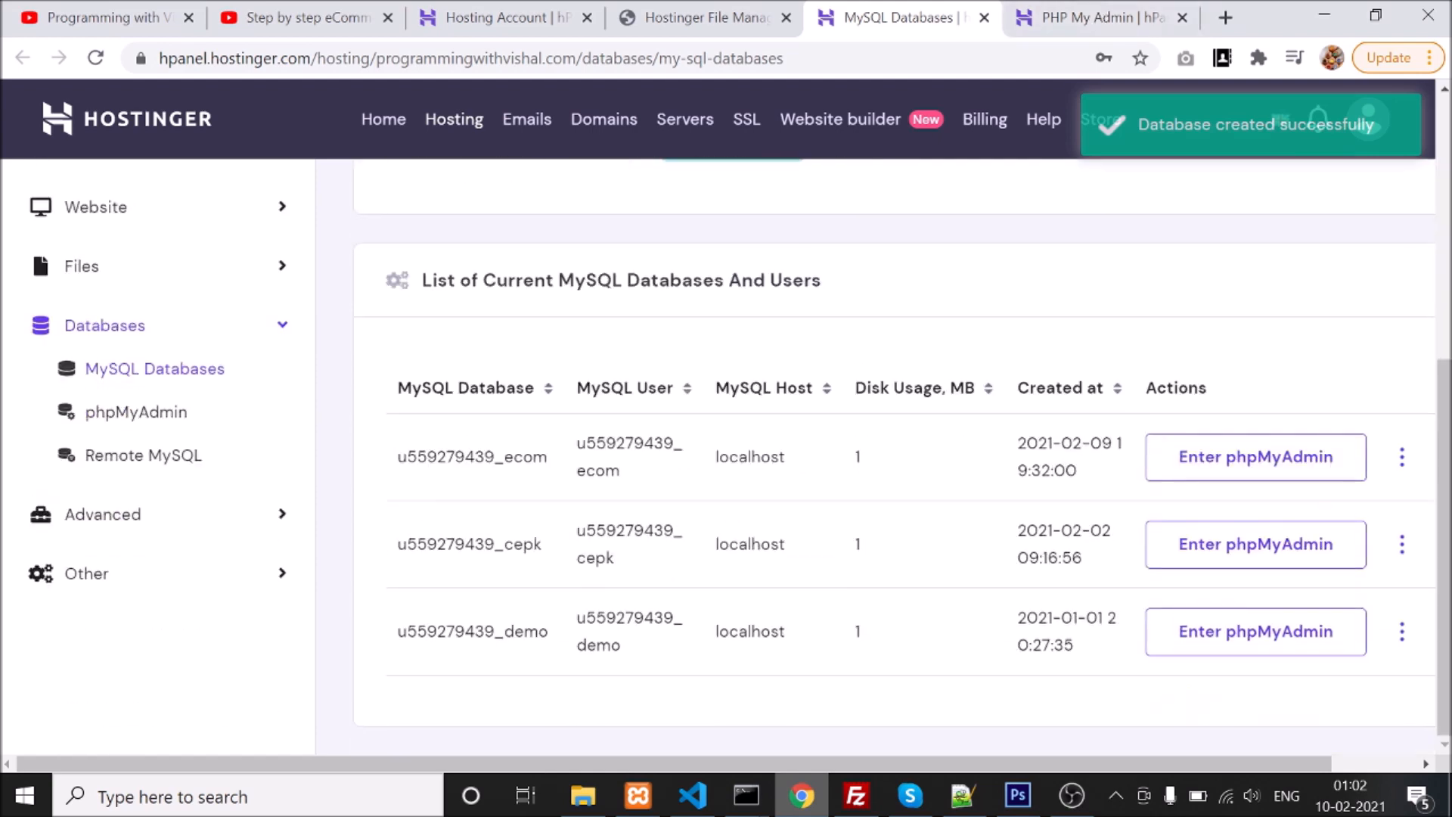
click(1182, 17)
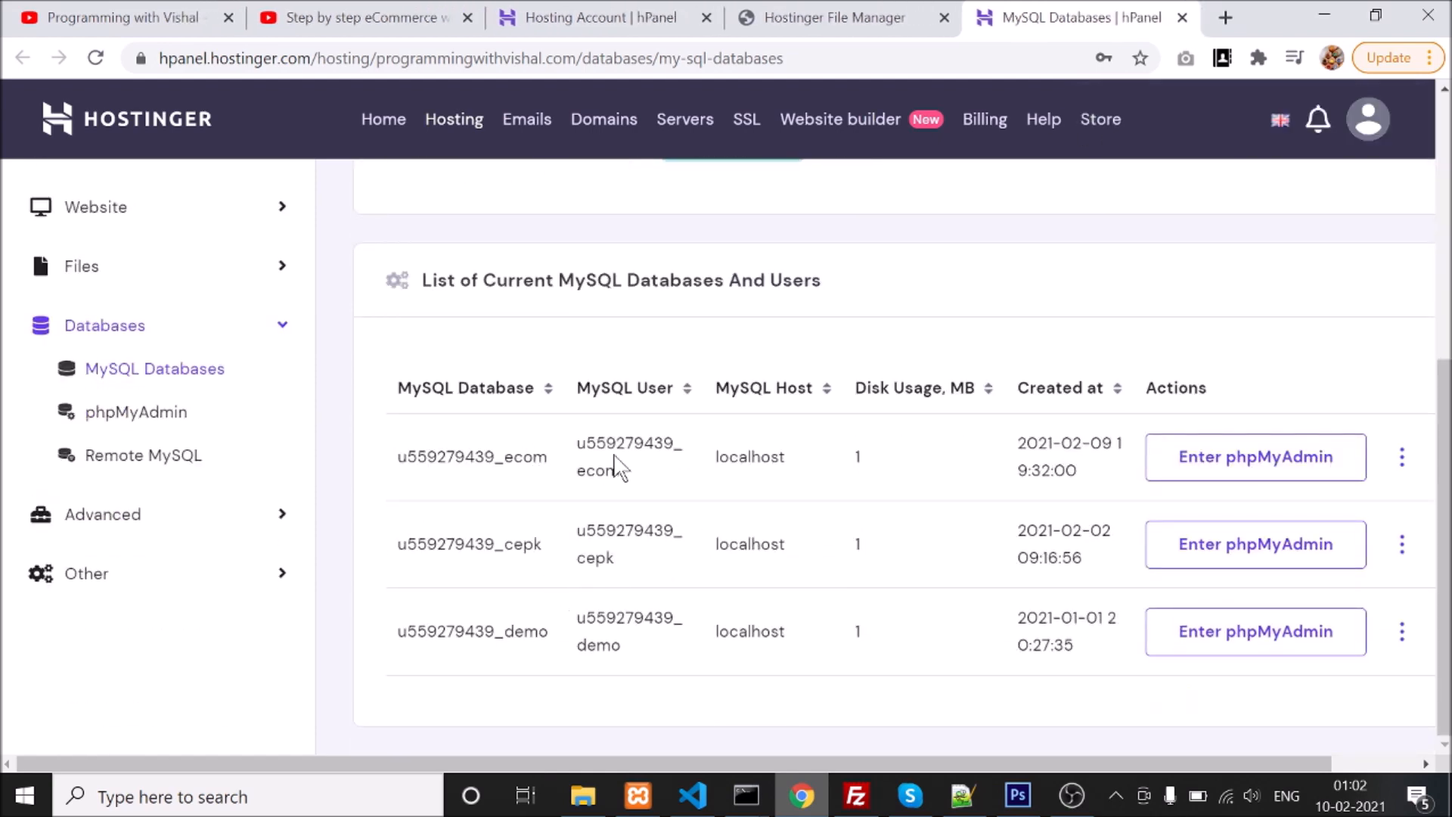
click(1335, 478)
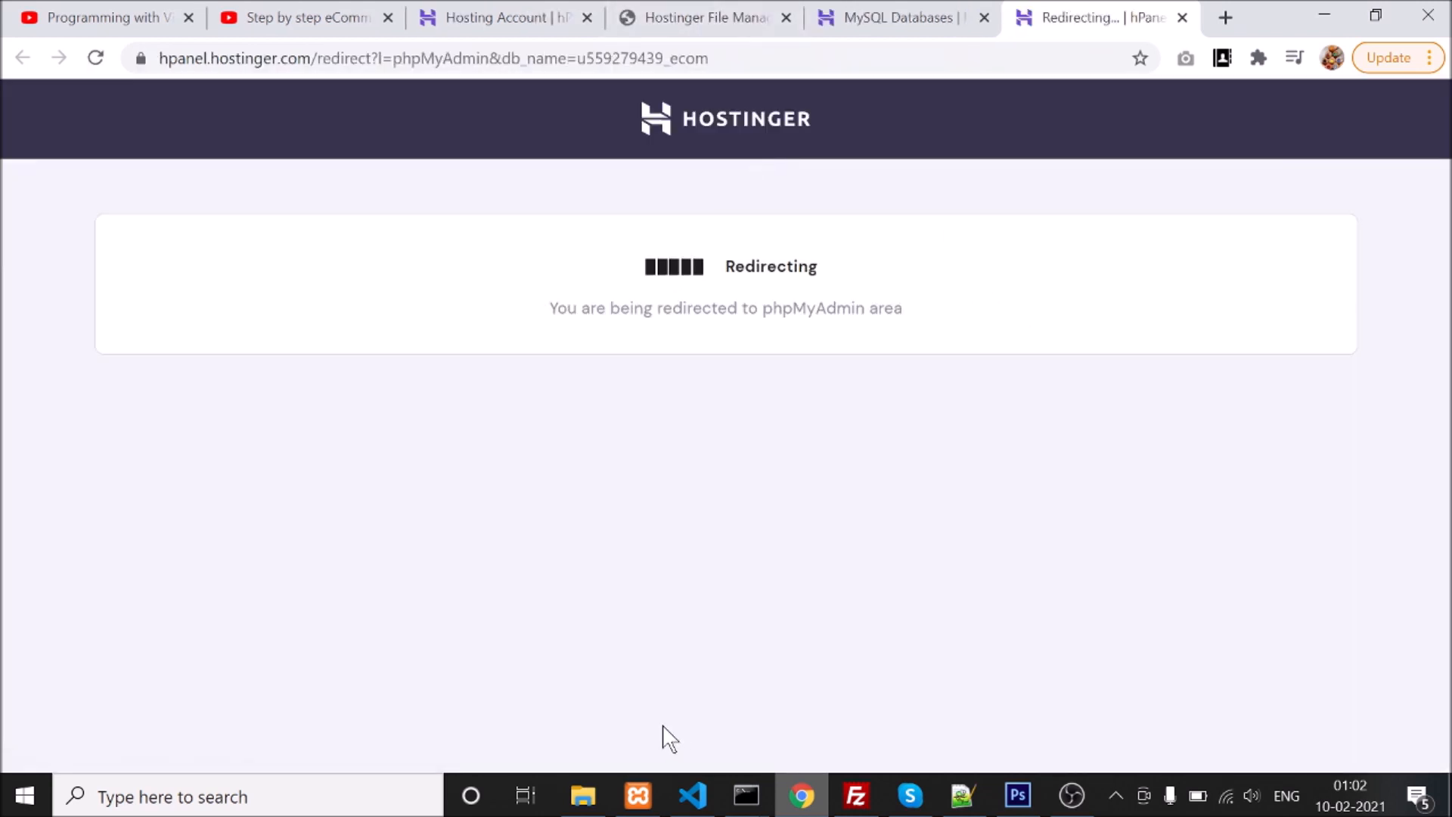
- Open the ecom database in phpMyAdmin and go to its Import page
click(565, 785)
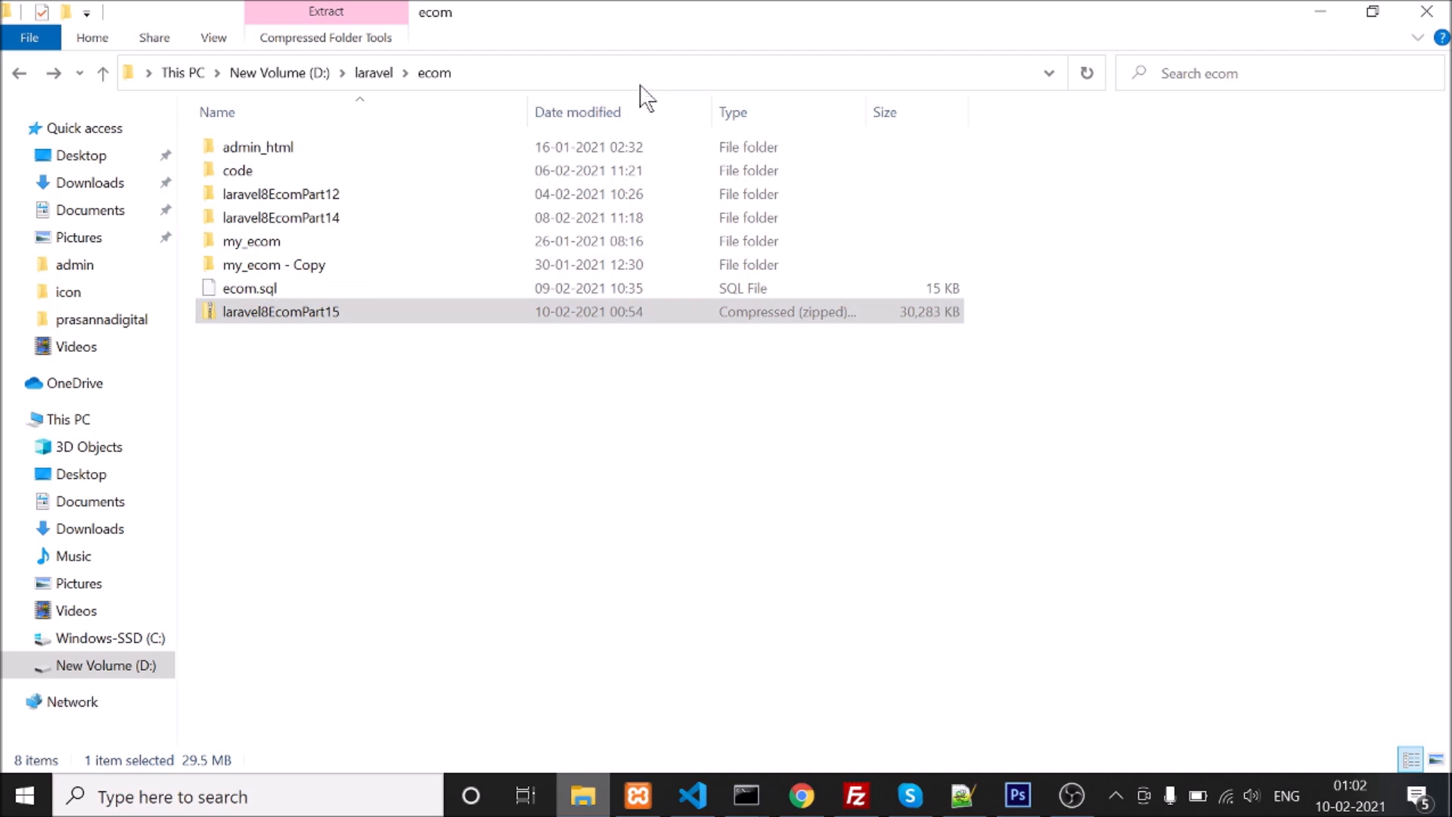
key(alt+d)
click(803, 791)
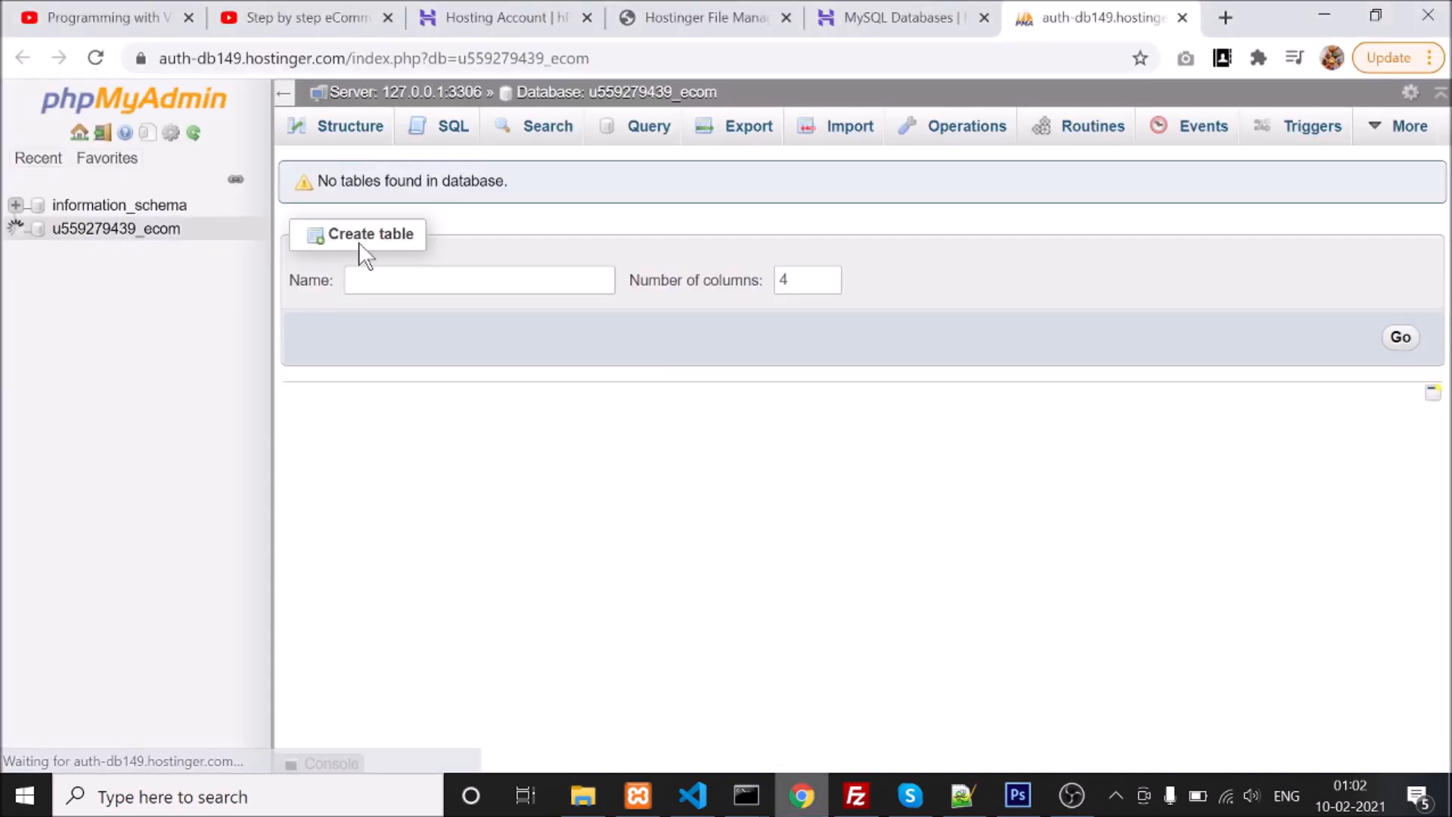
click(141, 238)
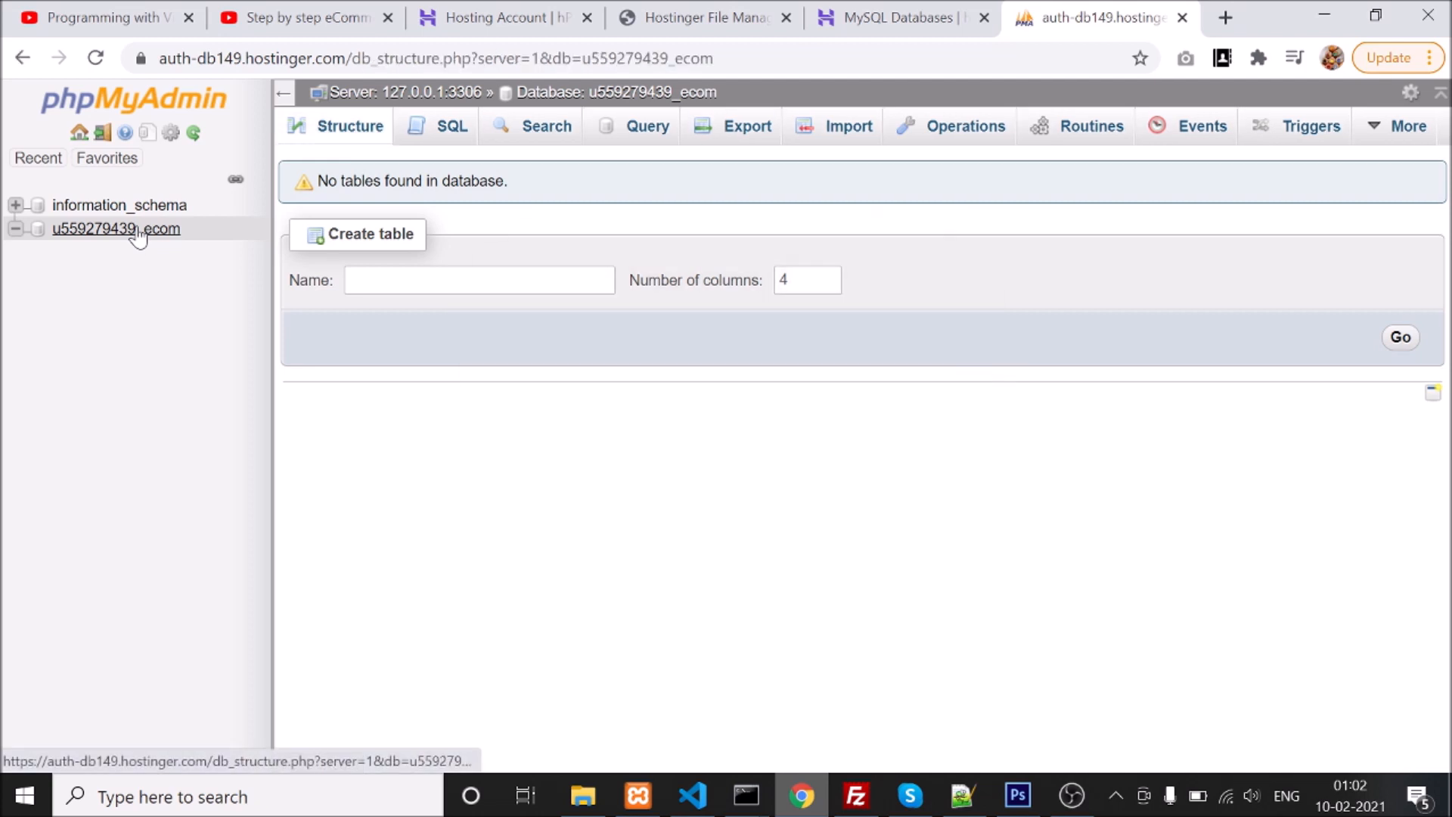
click(139, 237)
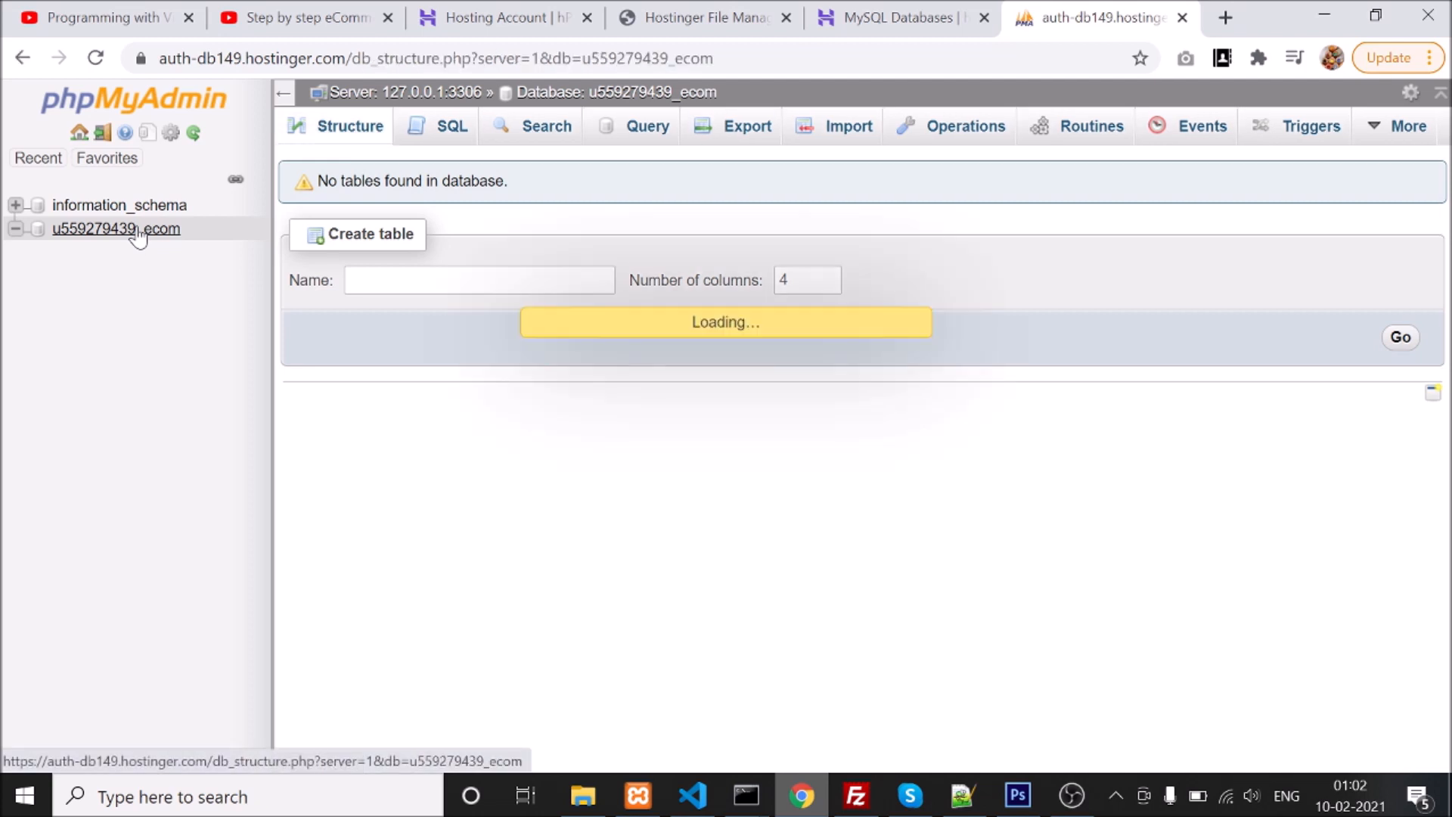
click(765, 128)
click(846, 132)
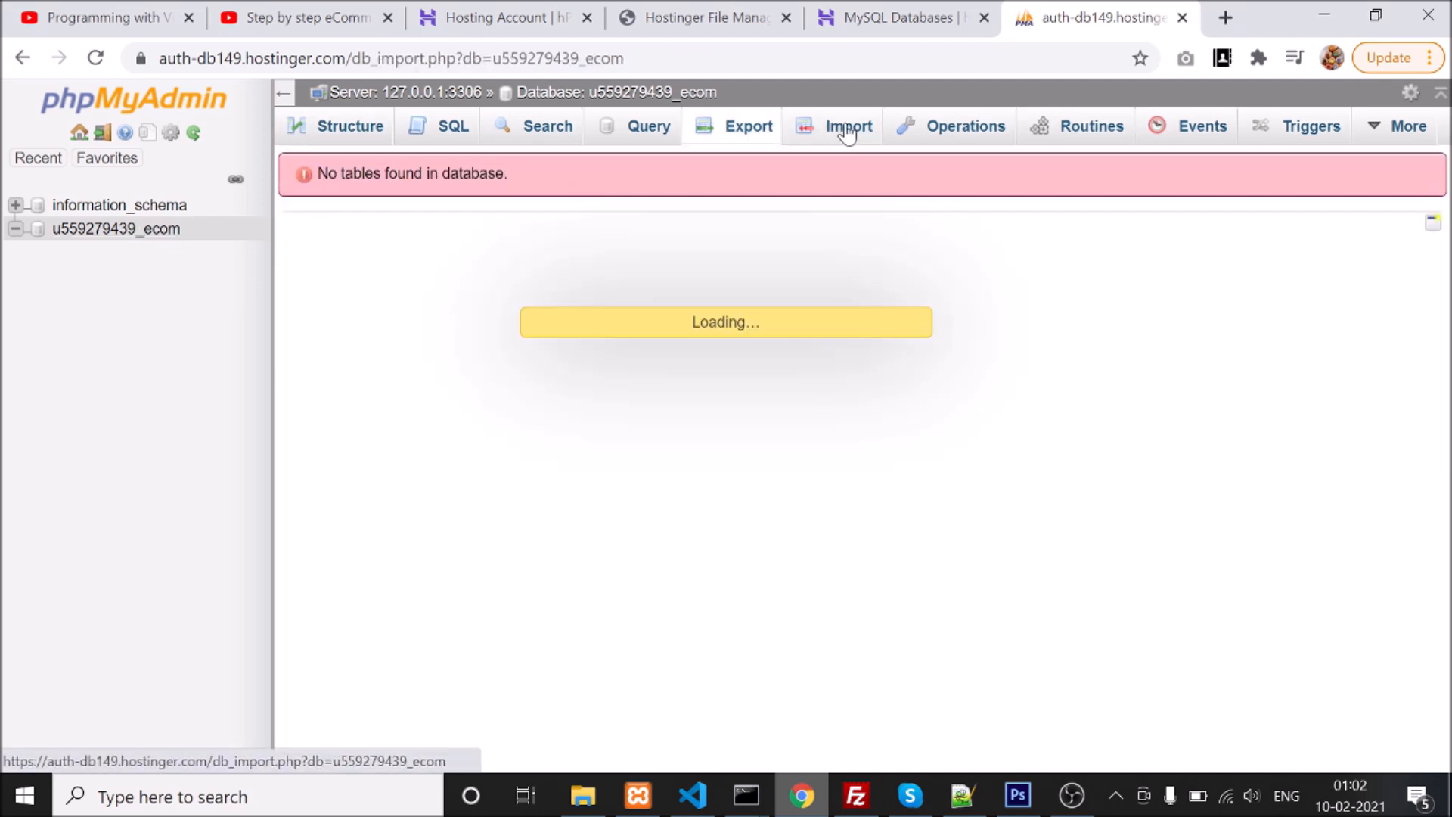
click(611, 92)
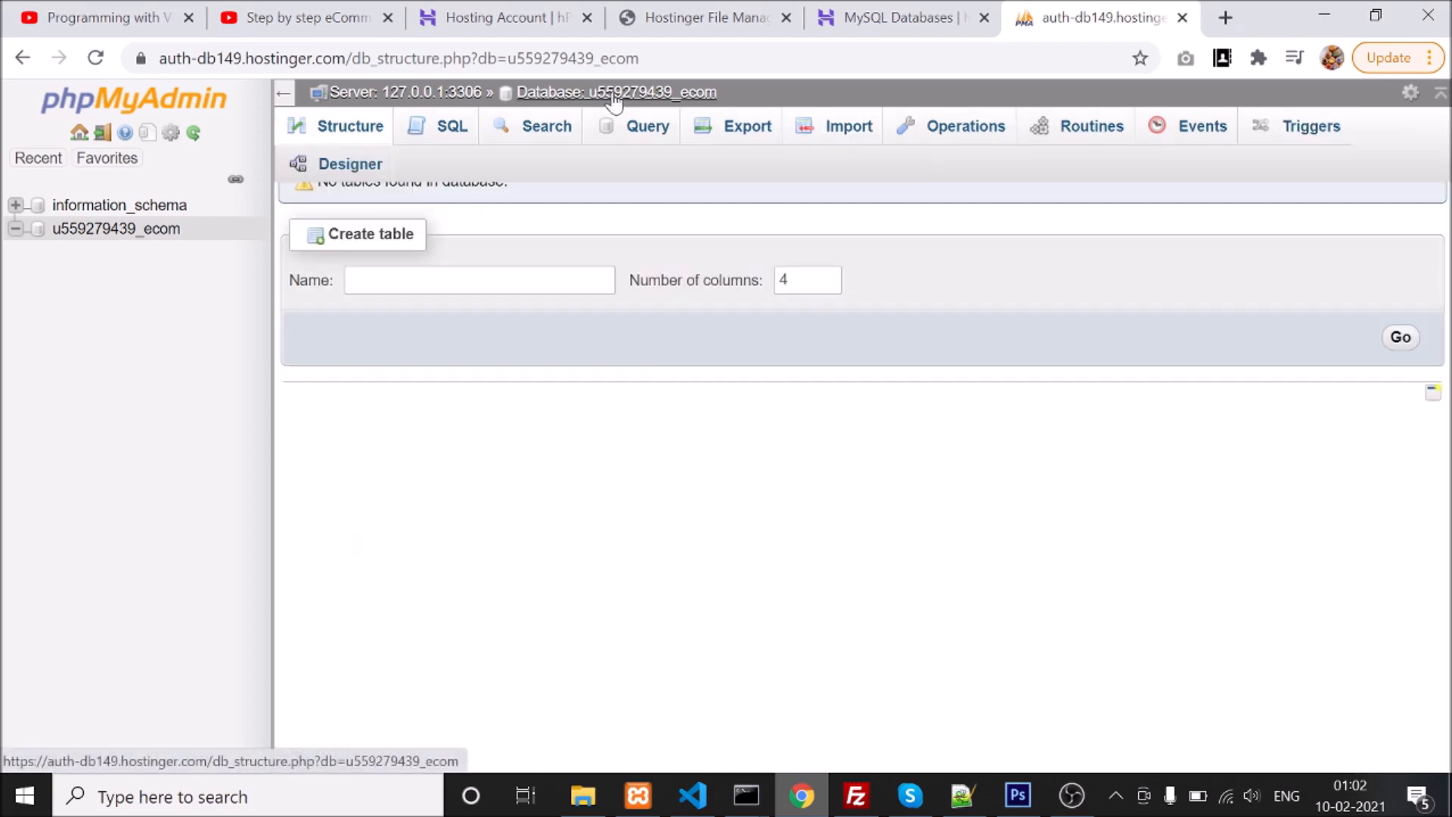
click(842, 127)
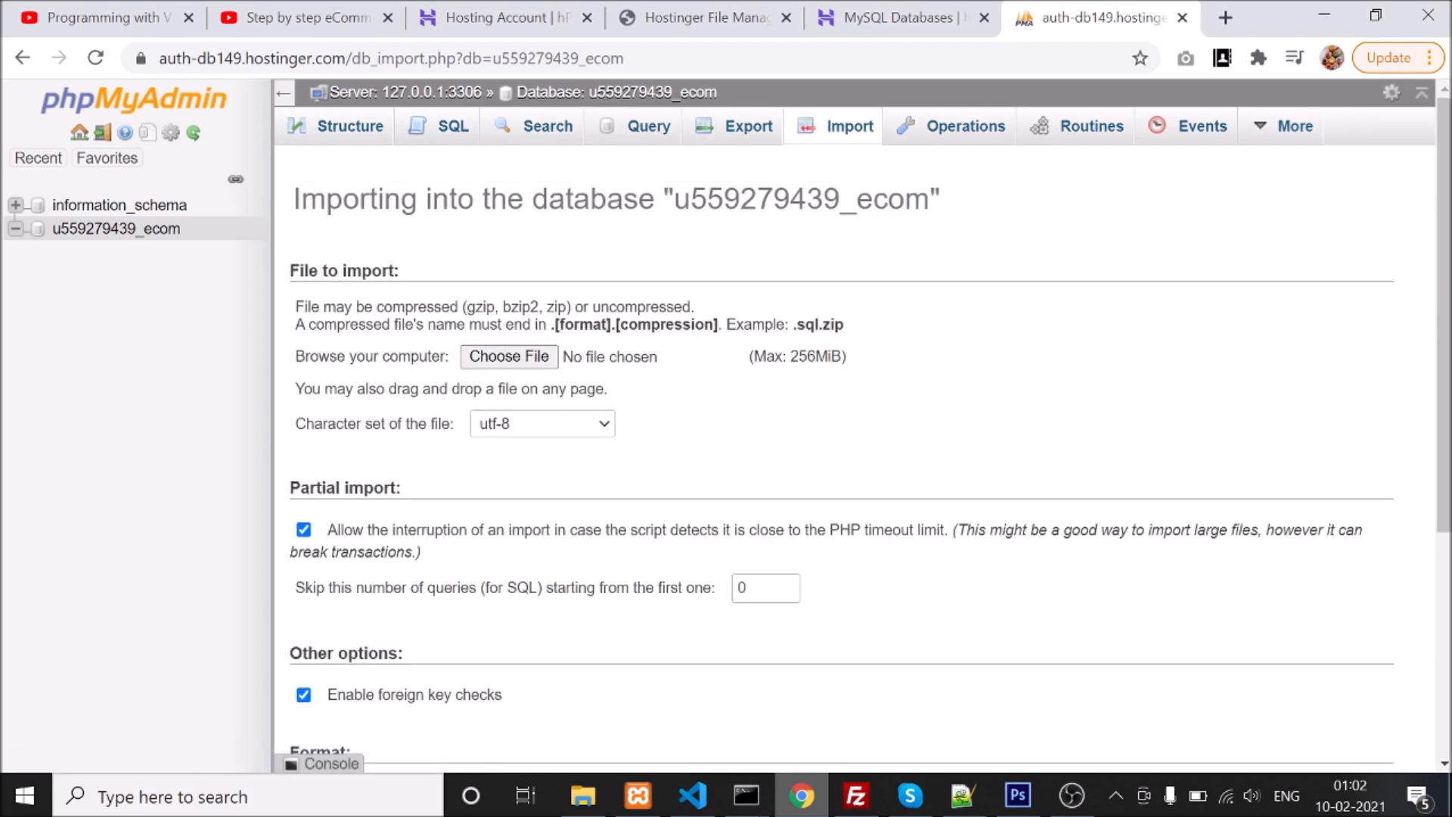
- Choose ecom.sql from the computer and run the import
click(532, 359)
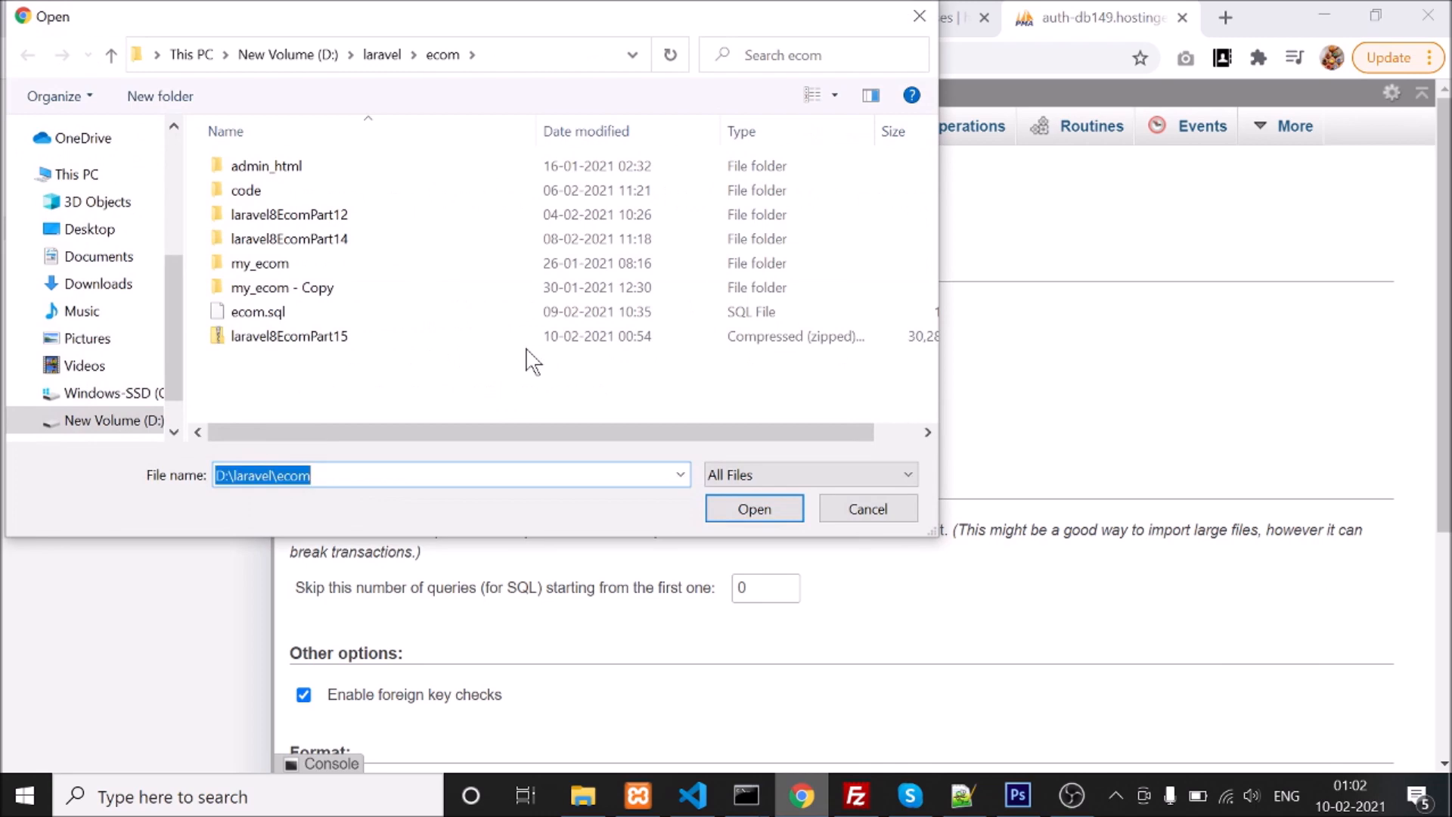
double_click(260, 311)
scroll(606, 587, down, 5)
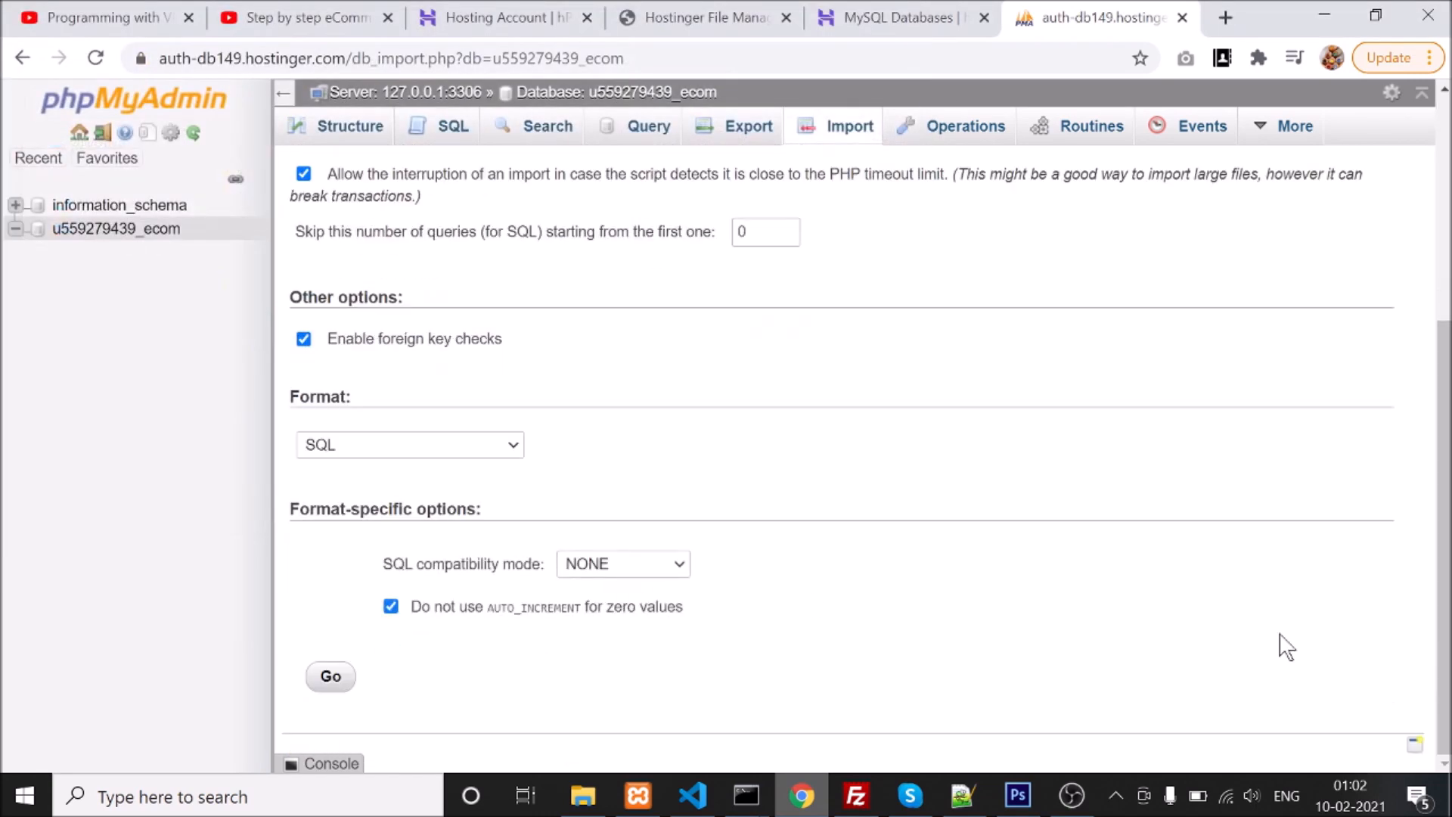
click(330, 678)
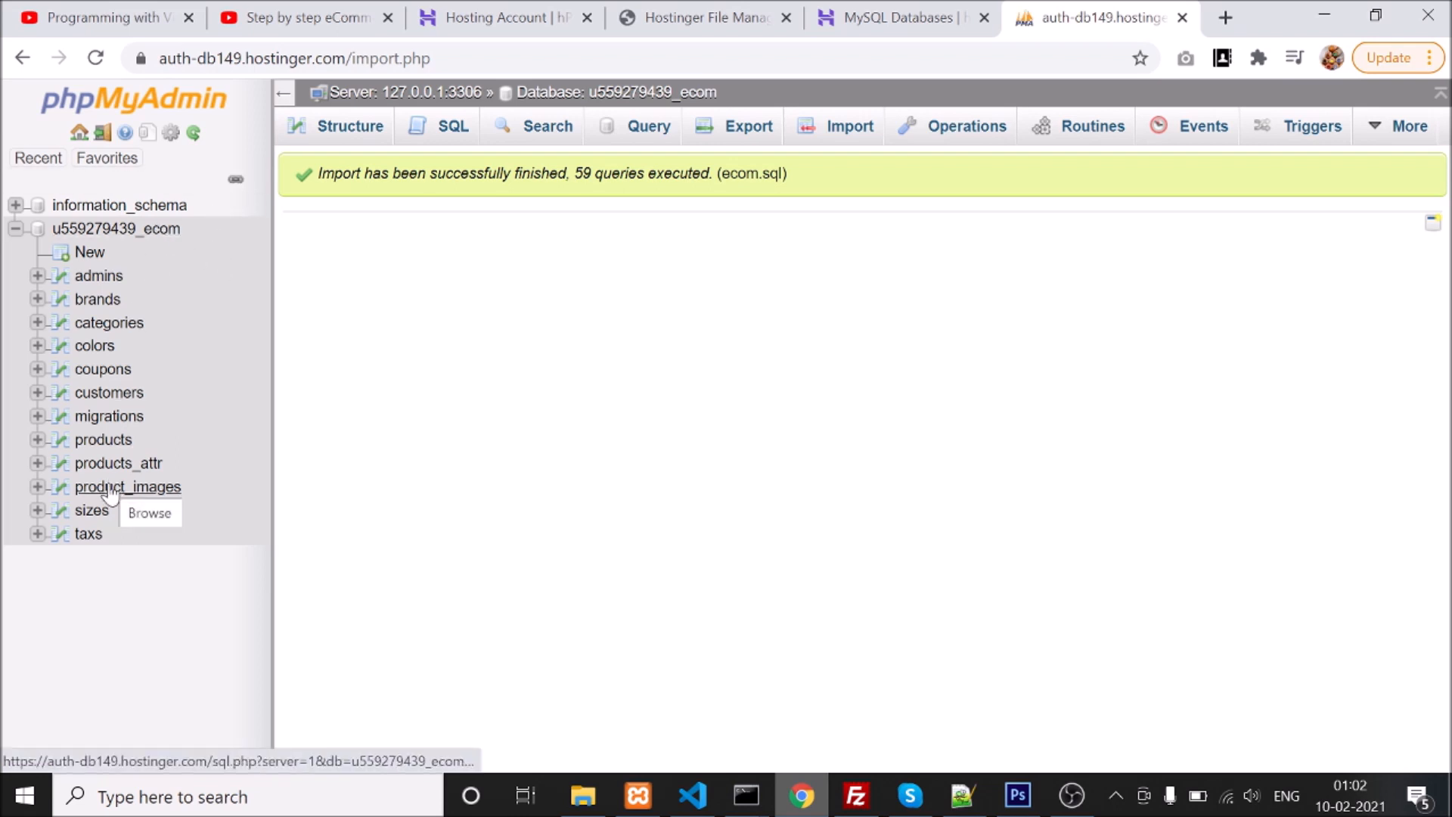
click(704, 10)
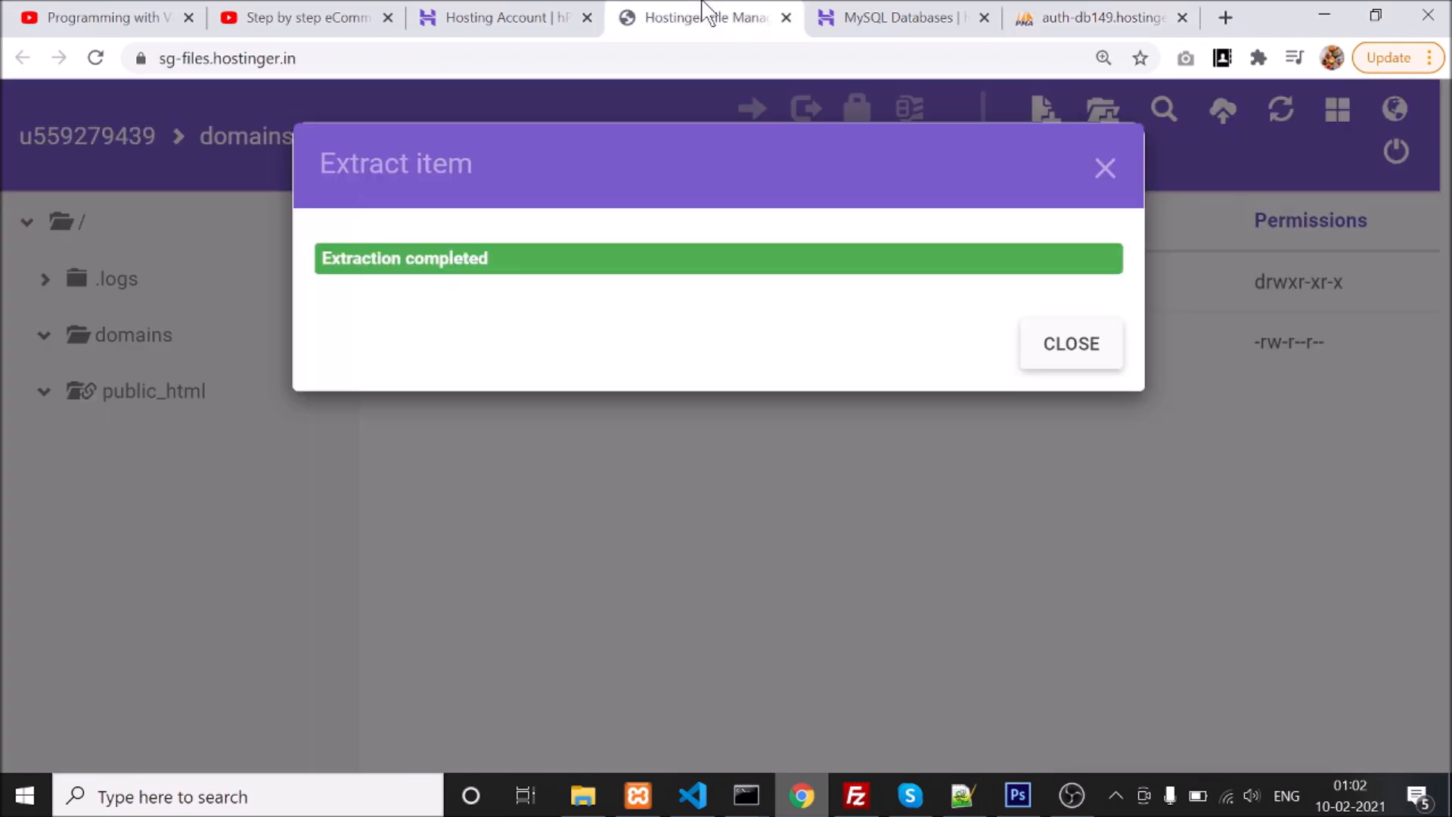
- Delete the laravel8EcomPart15.zip archive after the extraction finishes
click(1067, 363)
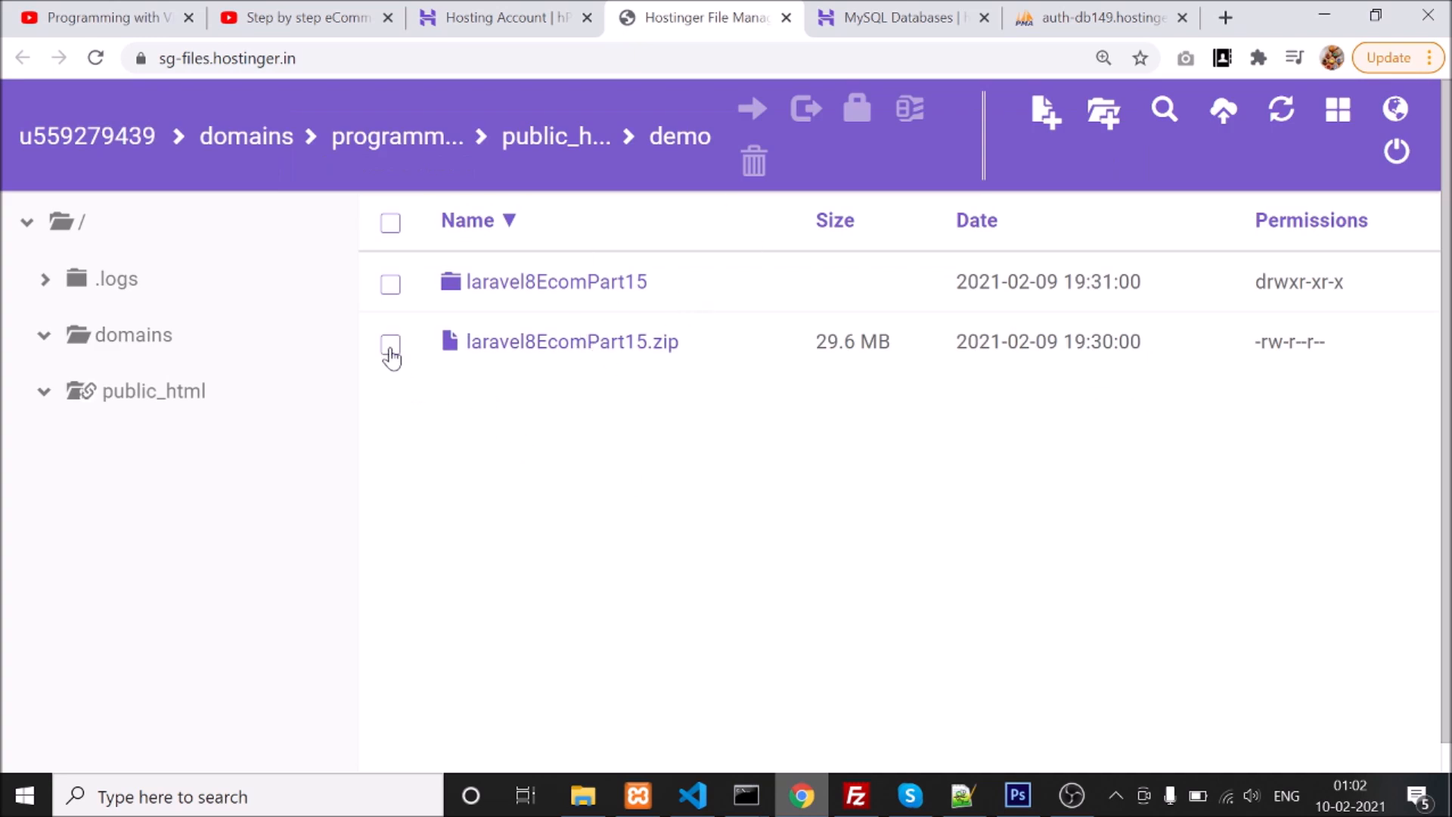
click(390, 348)
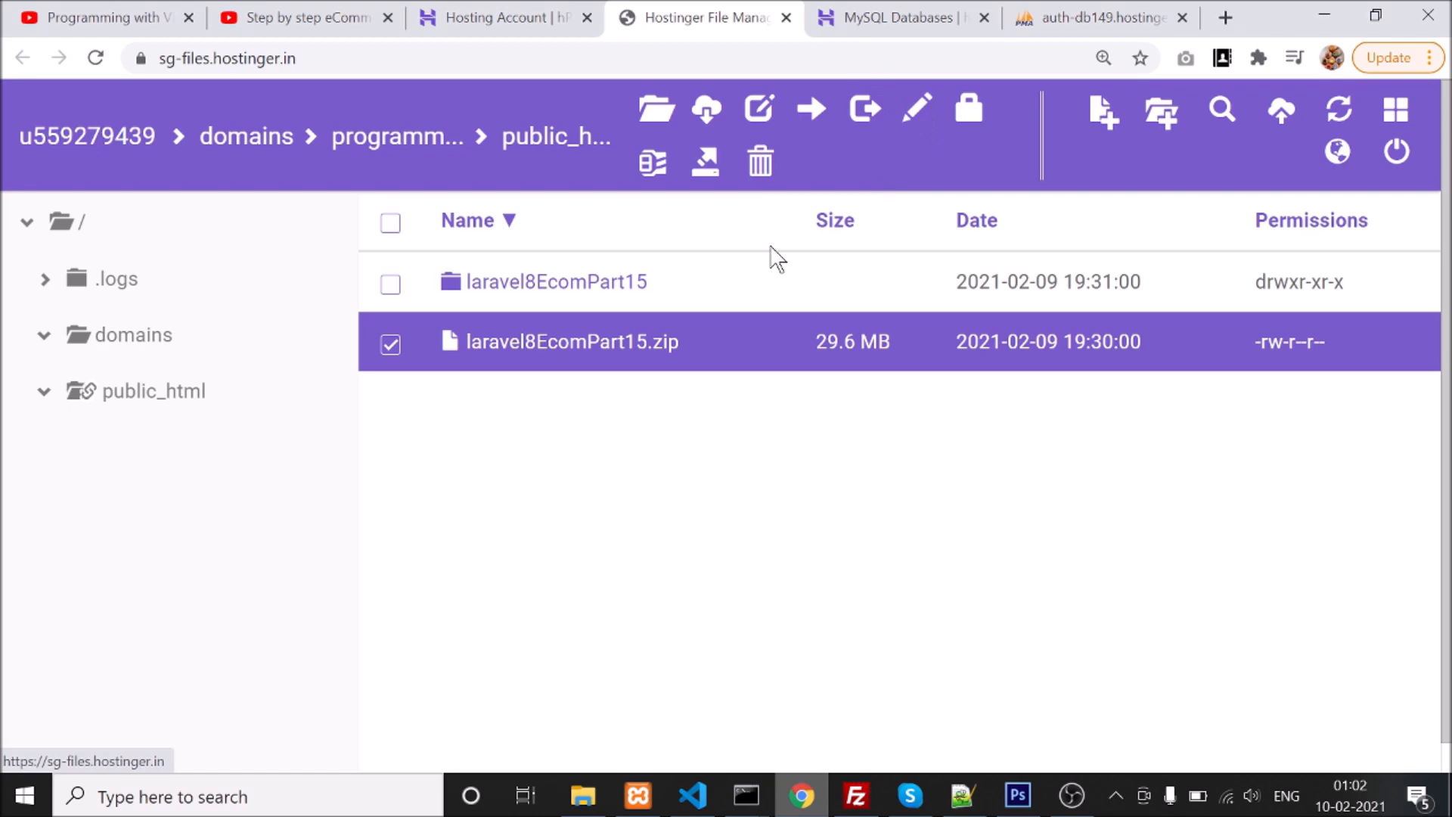
click(760, 161)
click(1093, 334)
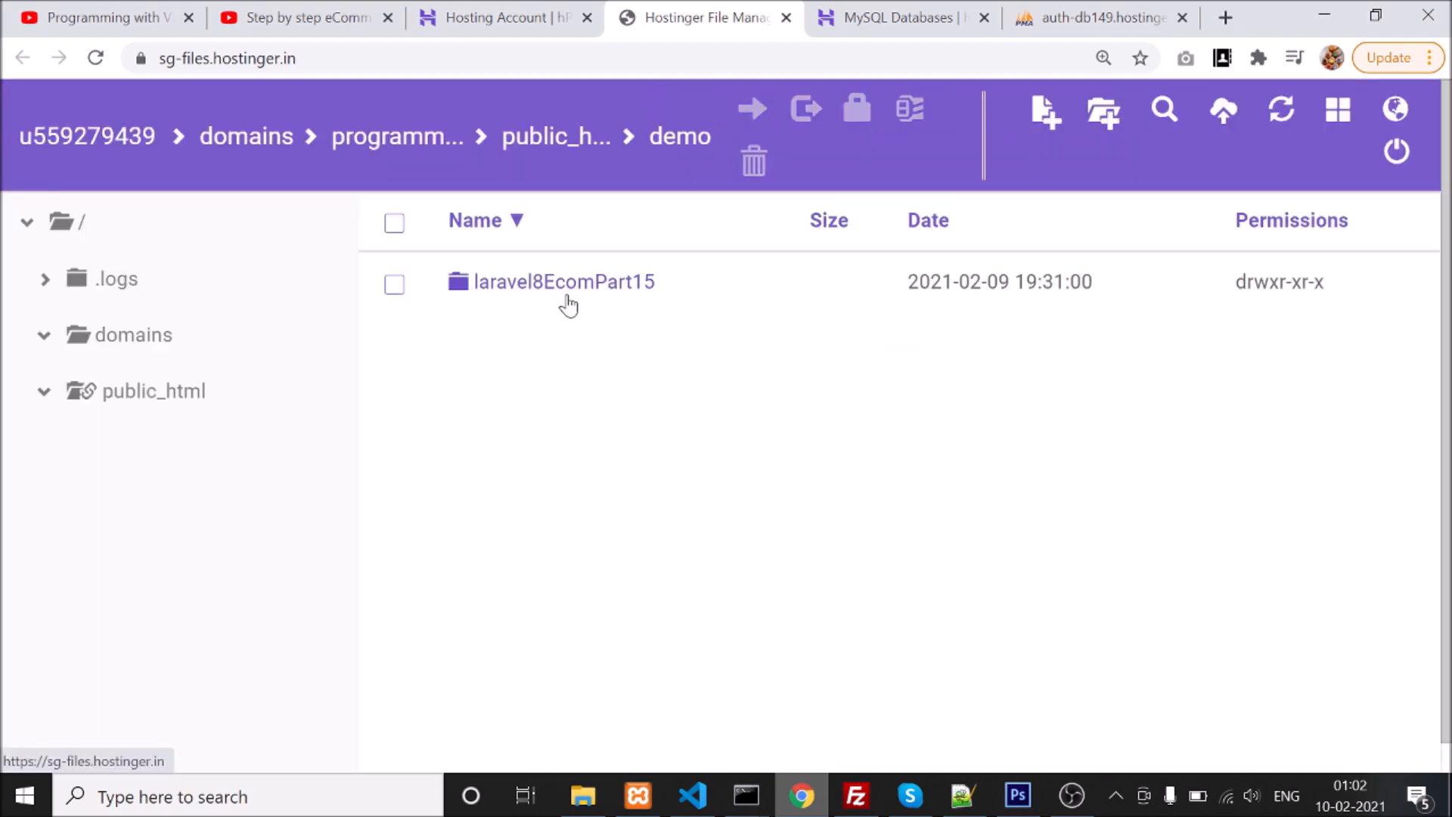
- Open the extracted laravel8EcomPart15 folder and then its my_ecom project folder
double_click(561, 295)
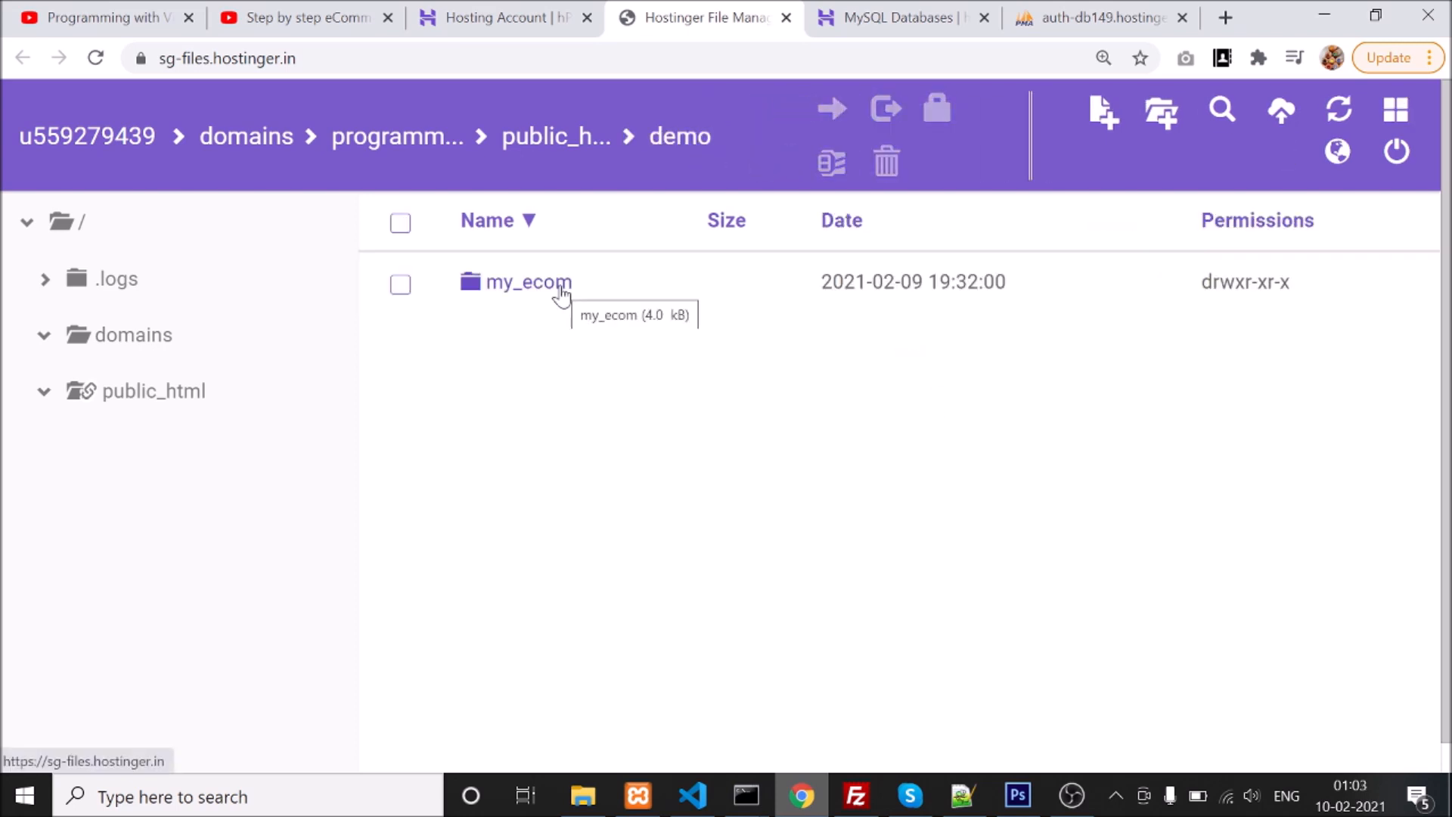
click(548, 290)
double_click(548, 289)
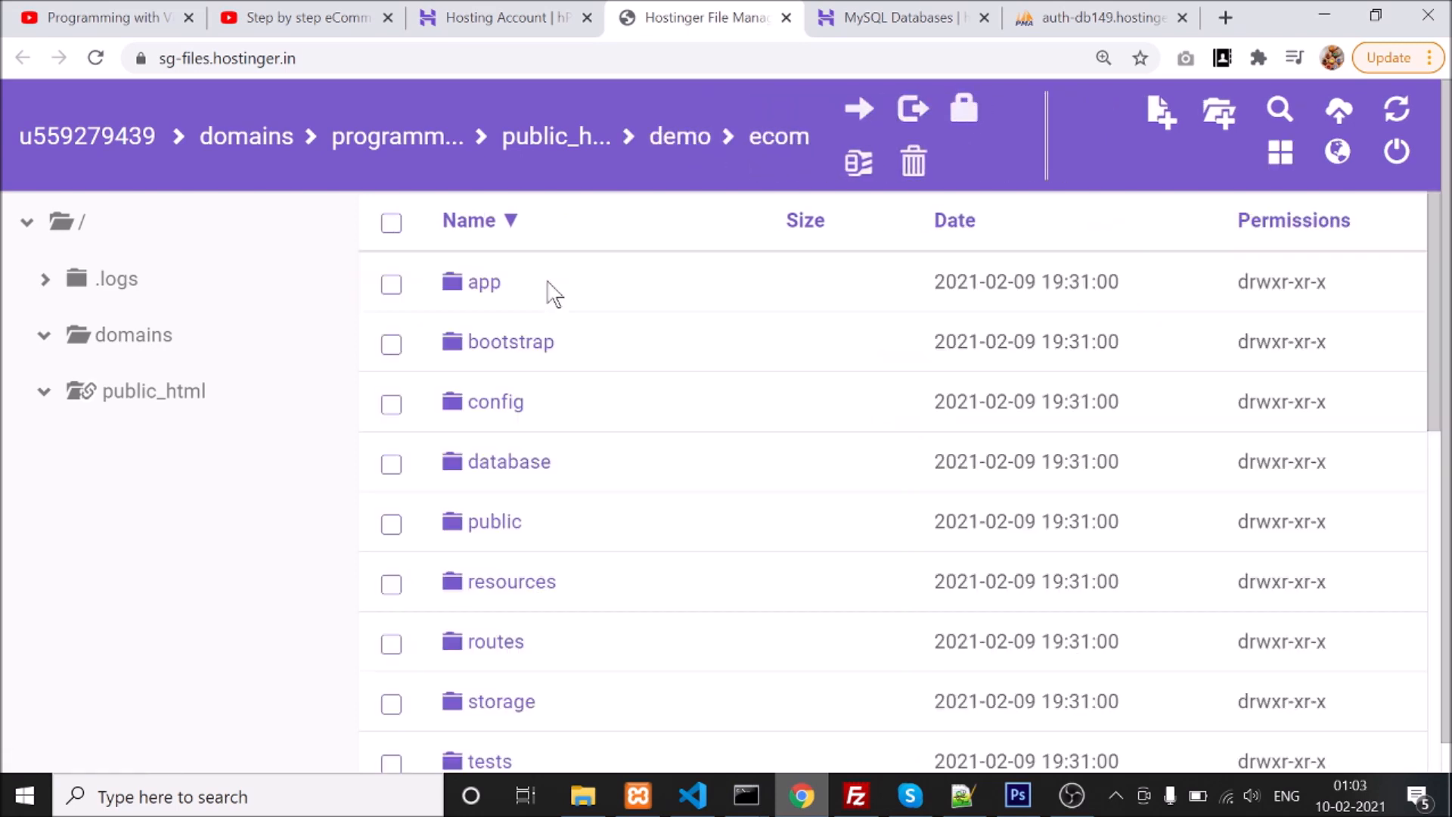
- Select all 25 files and folders in the my_ecom project
click(391, 222)
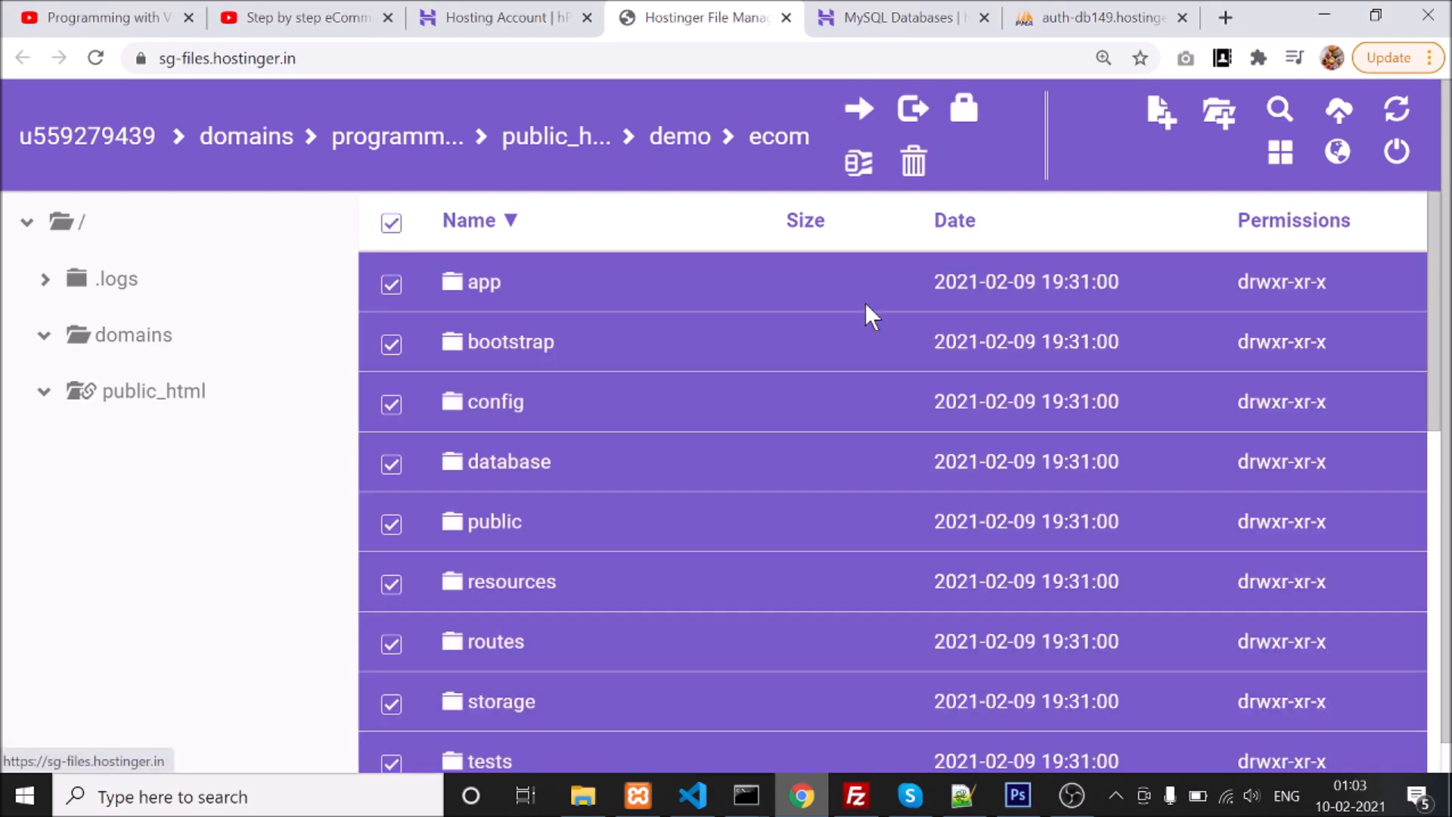
key(ctrl+plus)
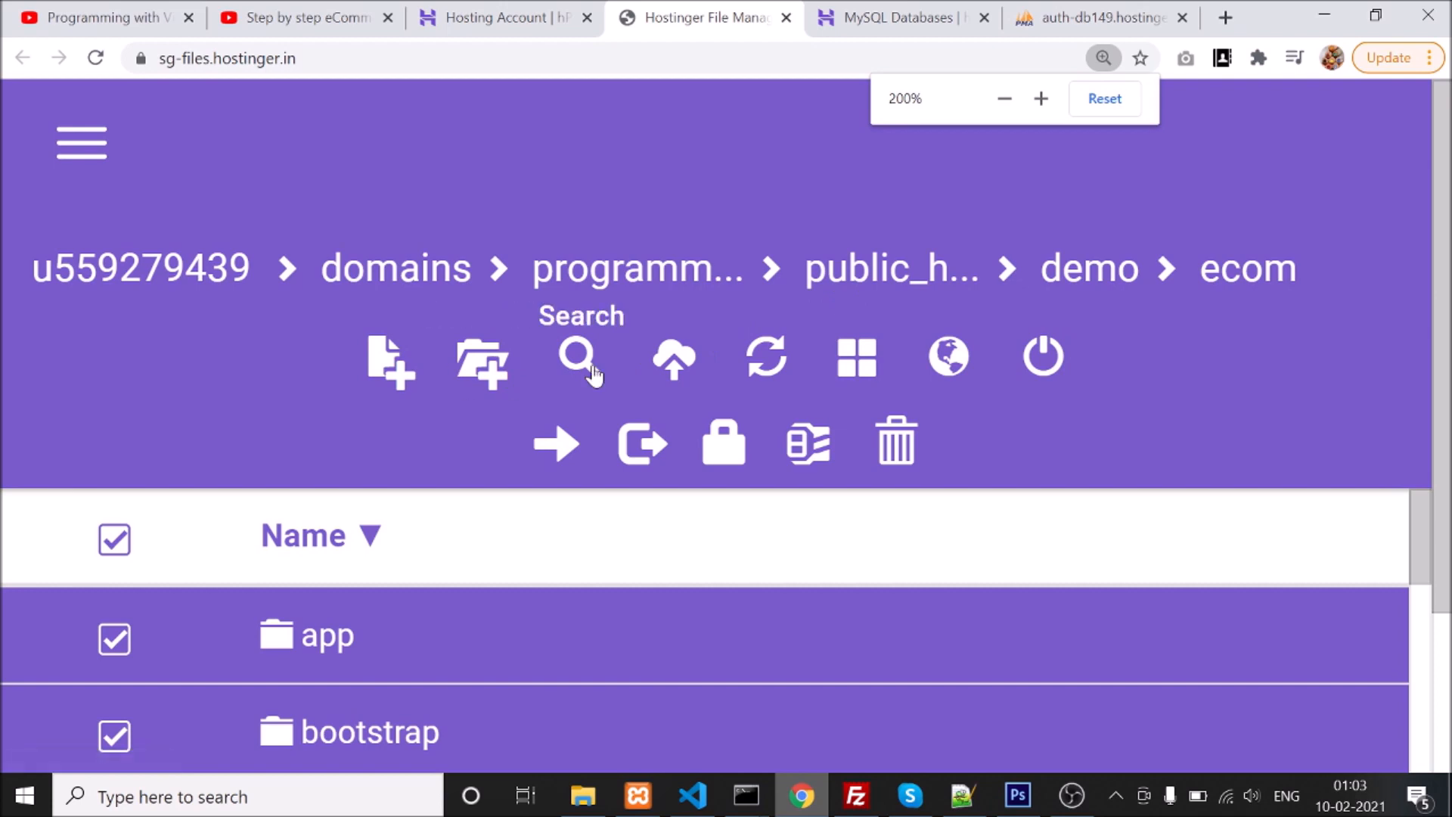
scroll(560, 452, down, 1)
scroll(560, 451, down, 1)
key(ctrl+minus)
key(ctrl+minus)
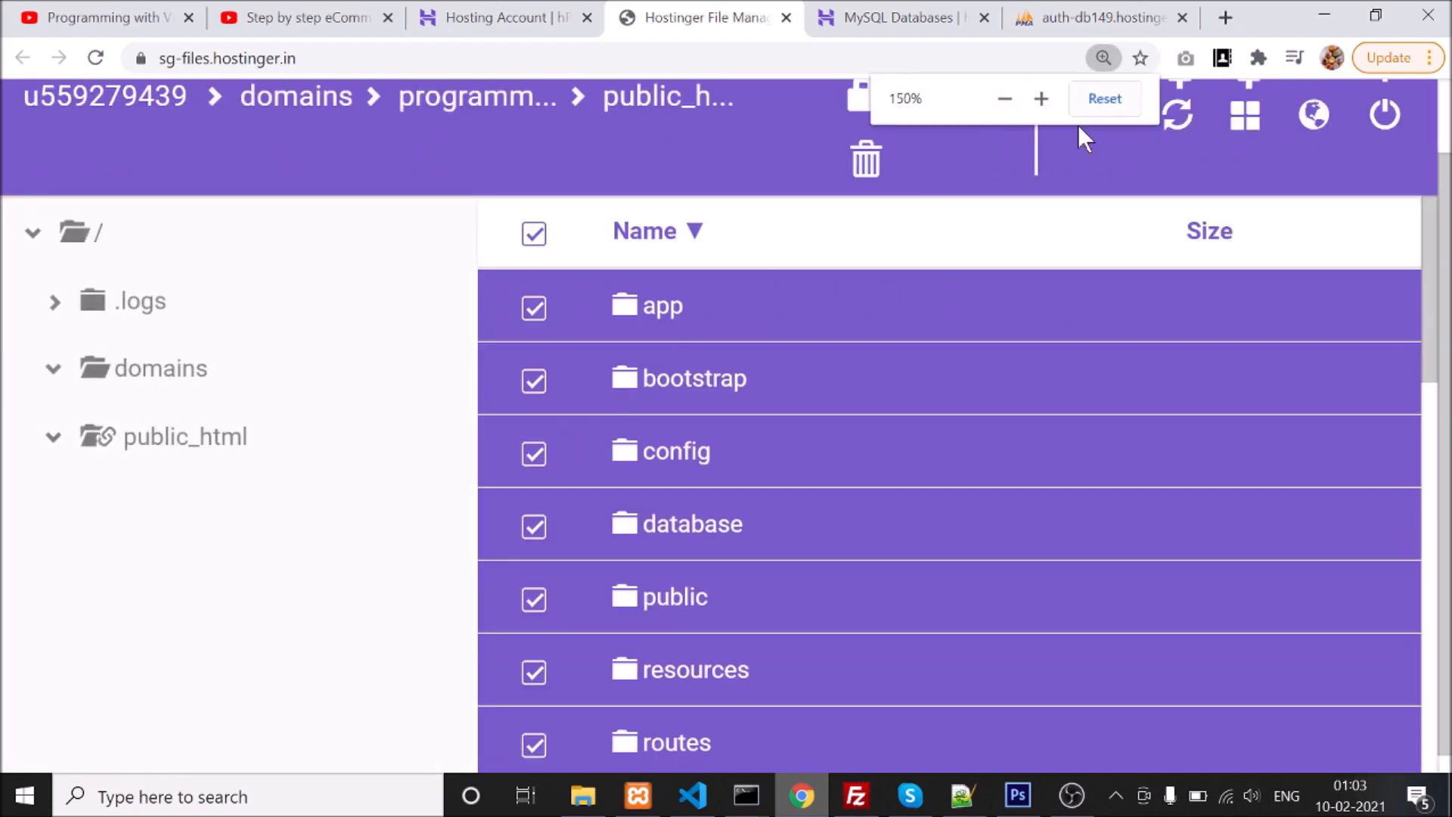
scroll(1073, 151, up, 1)
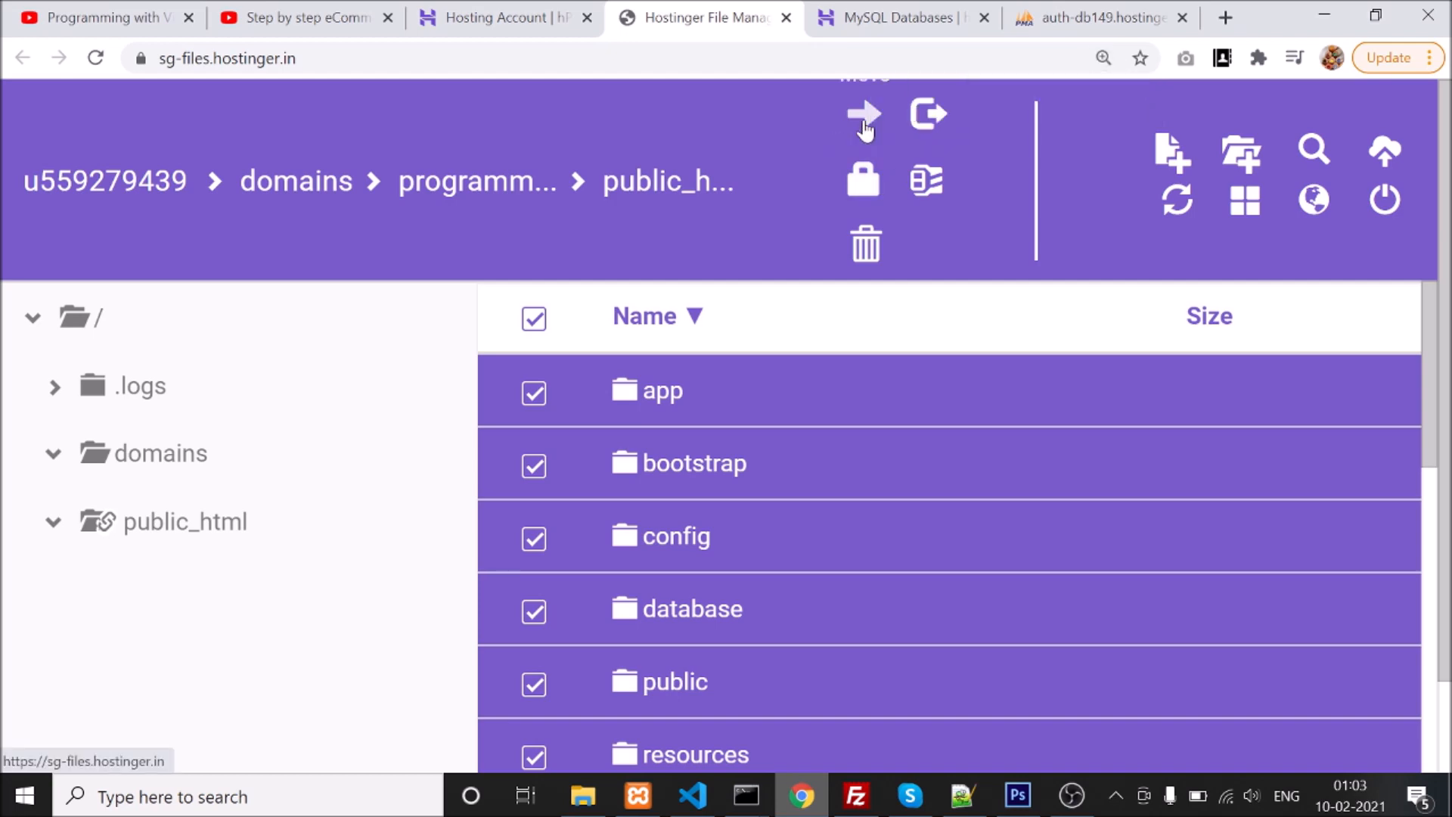
- Move the selected items into demo/ecom and go up to that folder
click(863, 119)
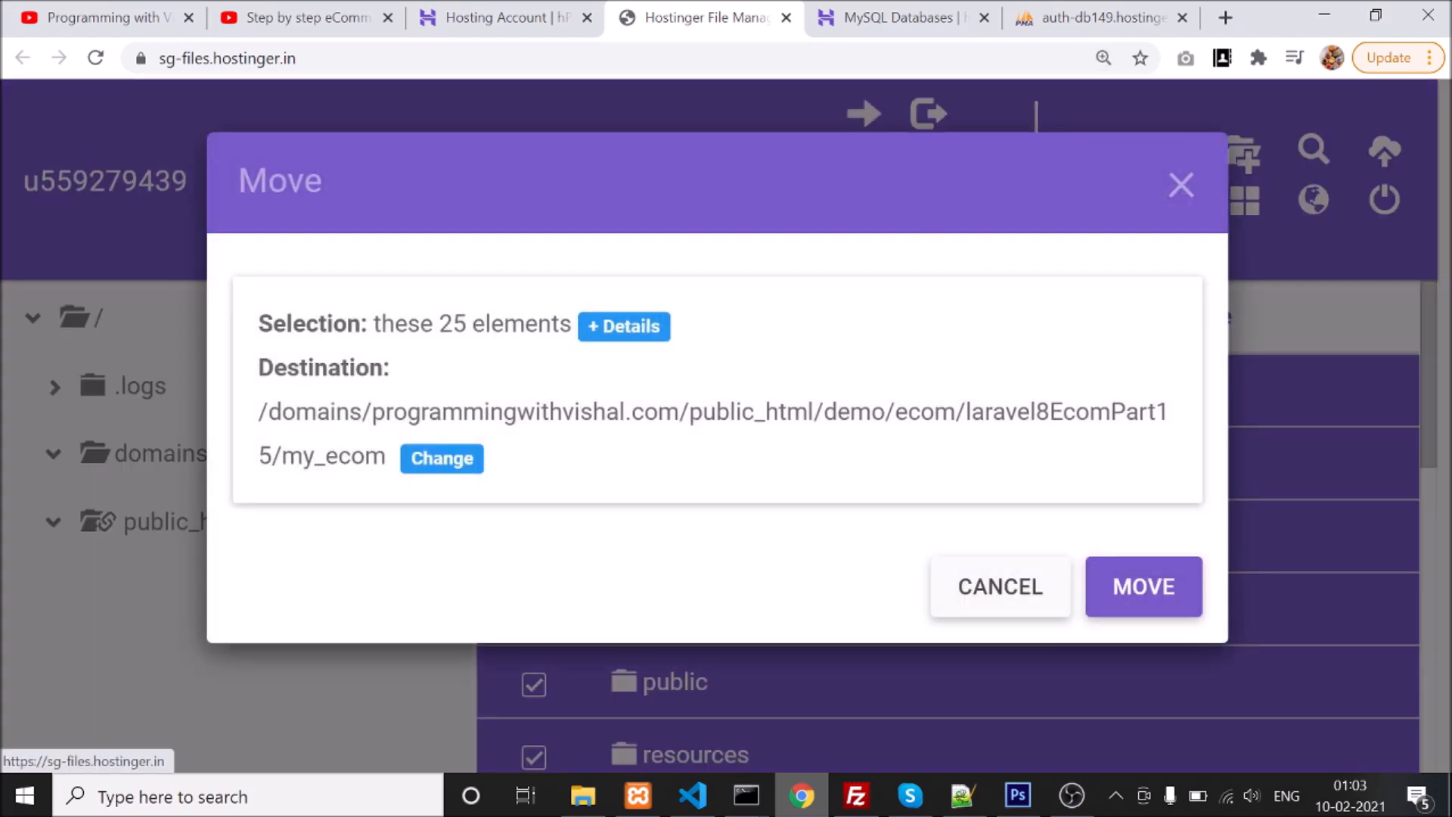
click(442, 459)
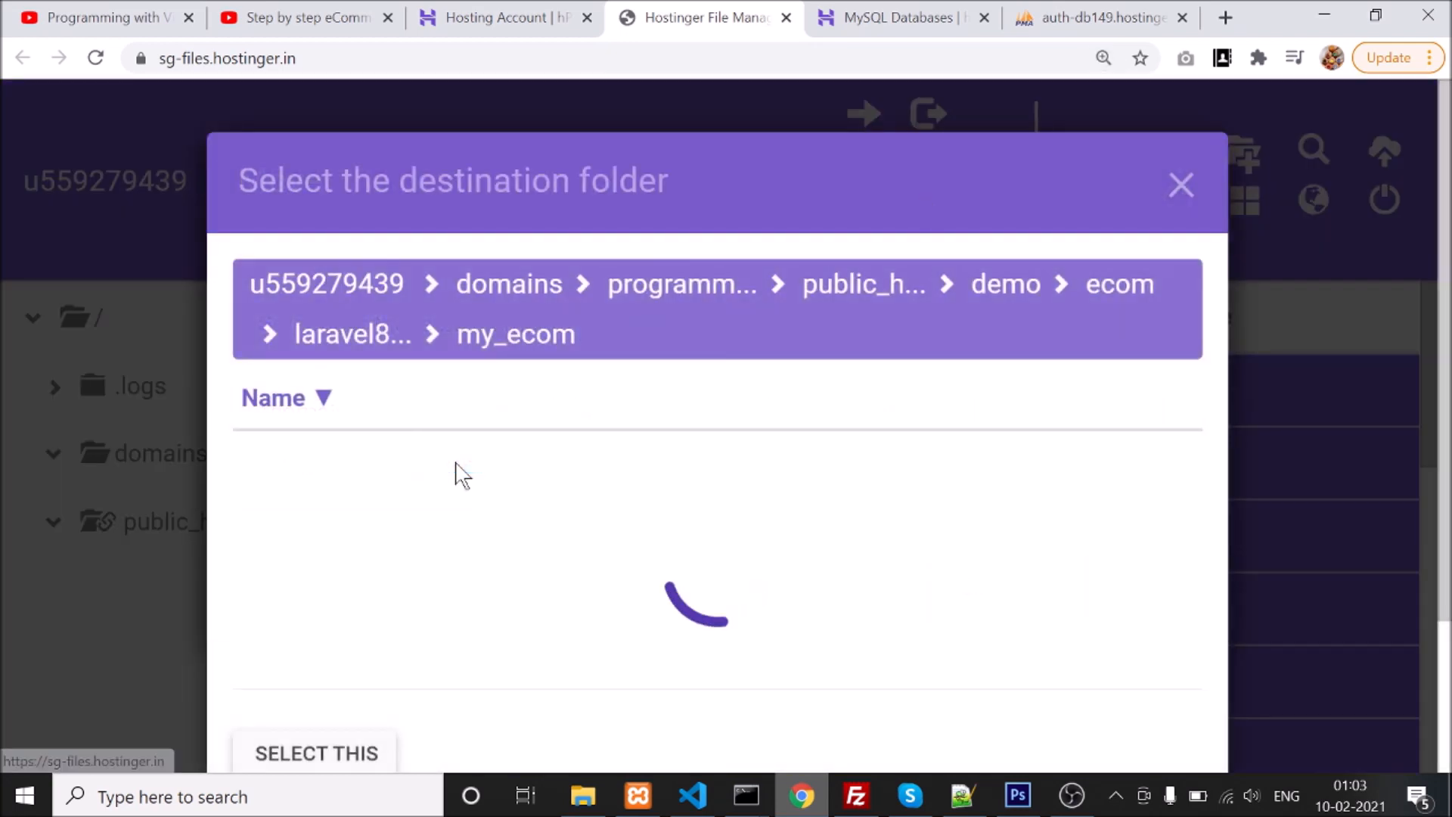
click(1118, 289)
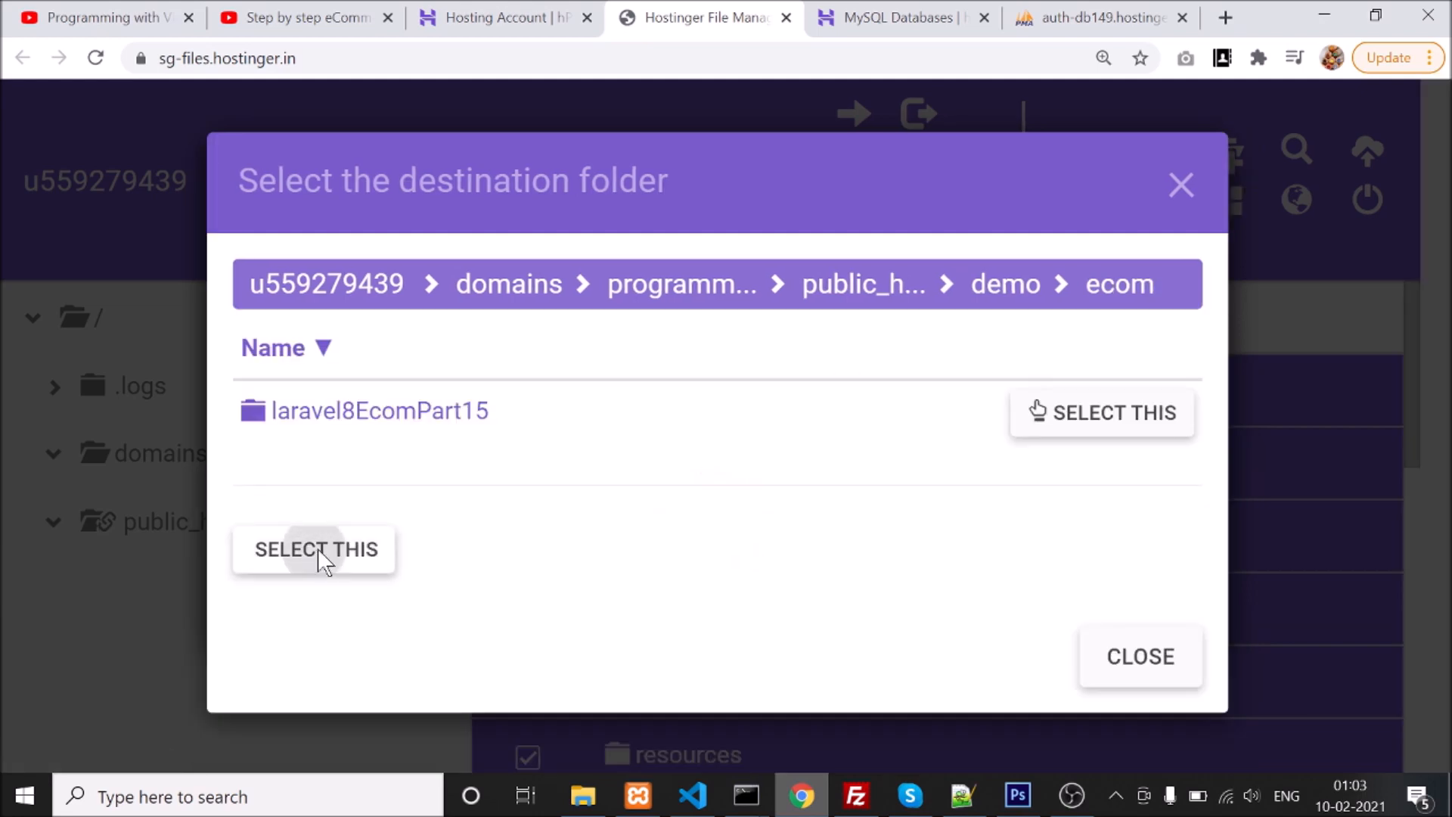
click(317, 547)
click(1104, 555)
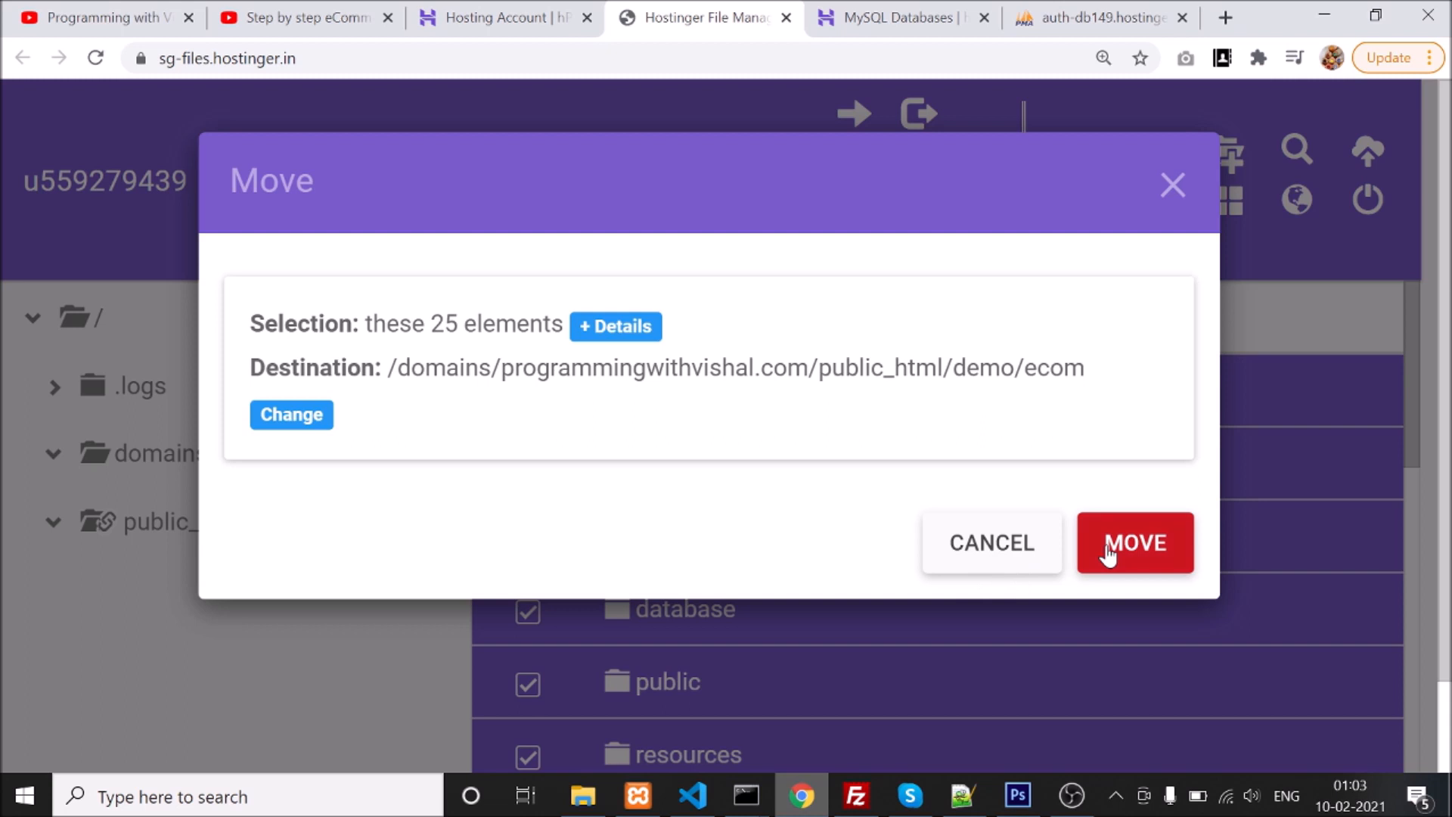
click(1107, 551)
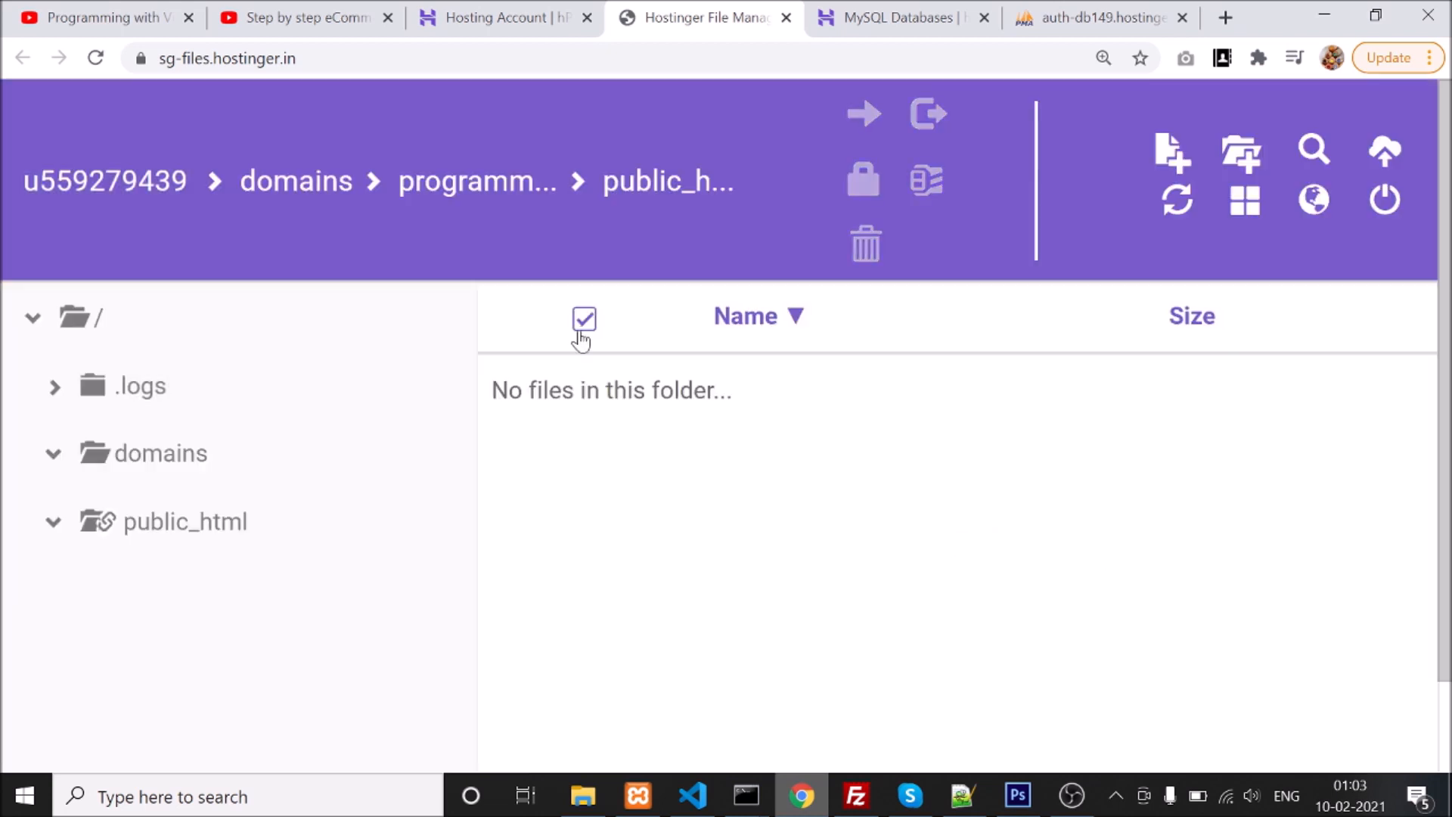
key(ctrl+plus)
key(ctrl+minus)
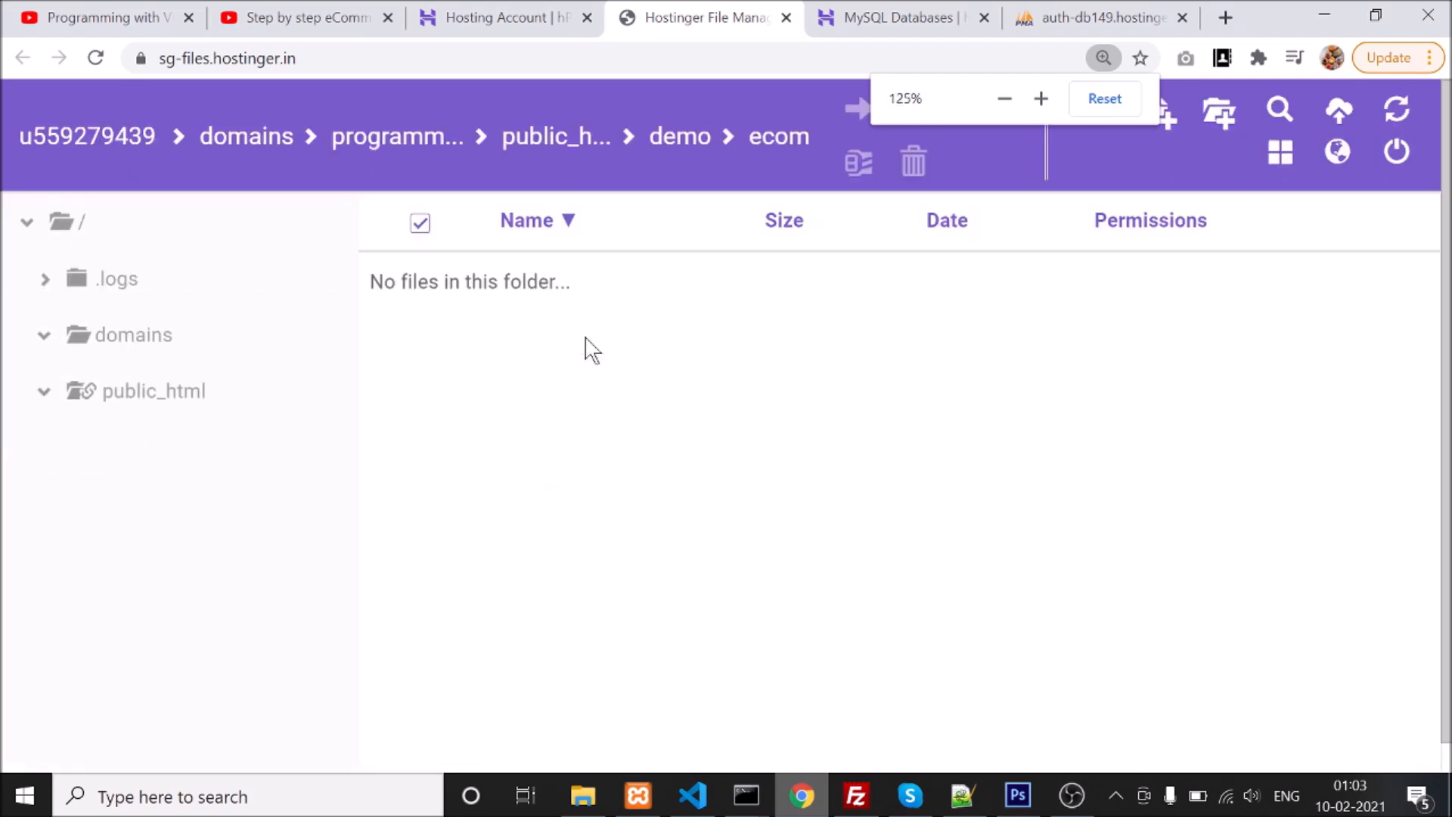
click(776, 143)
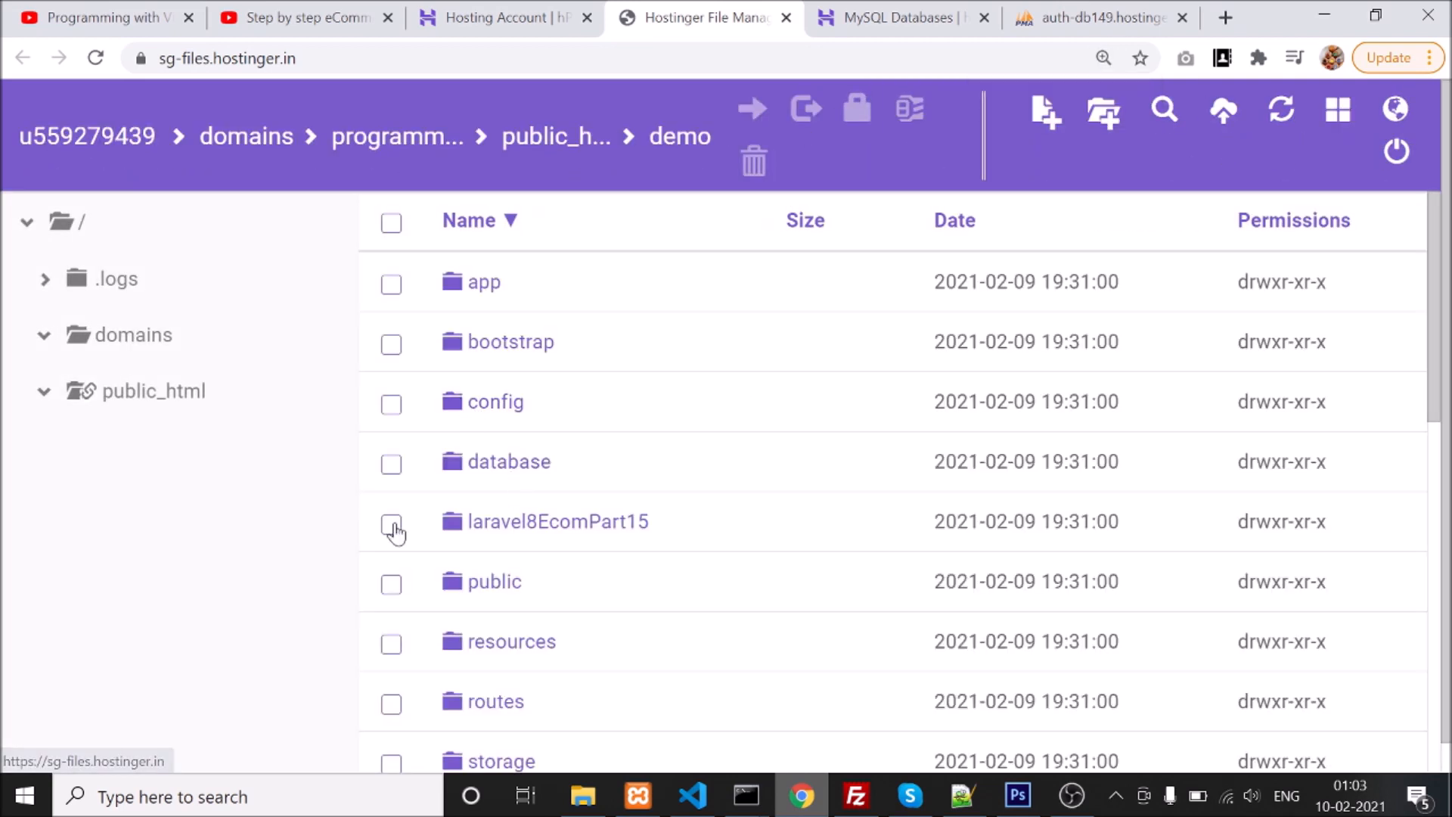
- Delete the empty laravel8EcomPart15 folder from demo/ecom
click(392, 525)
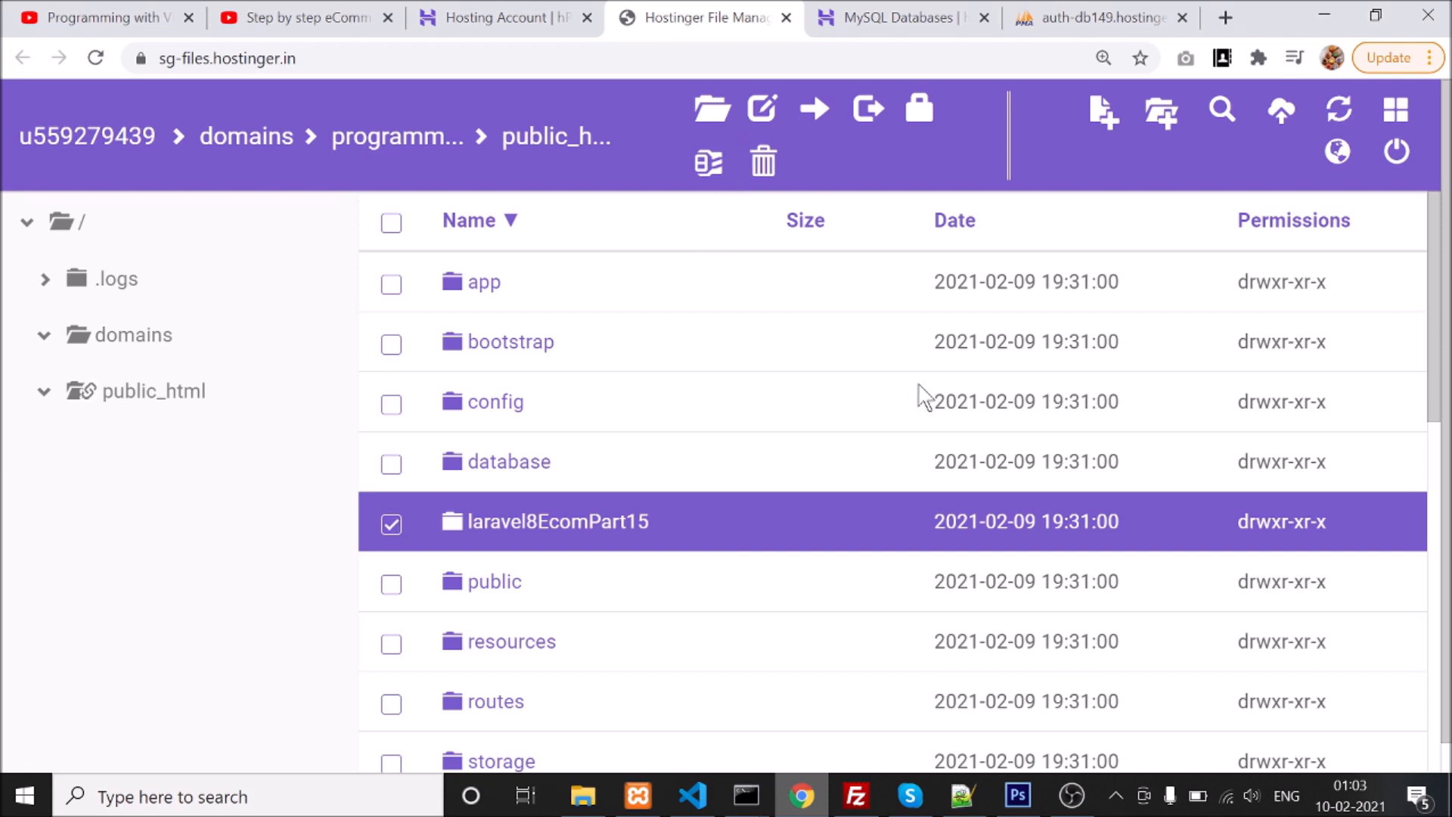
click(764, 162)
click(1065, 338)
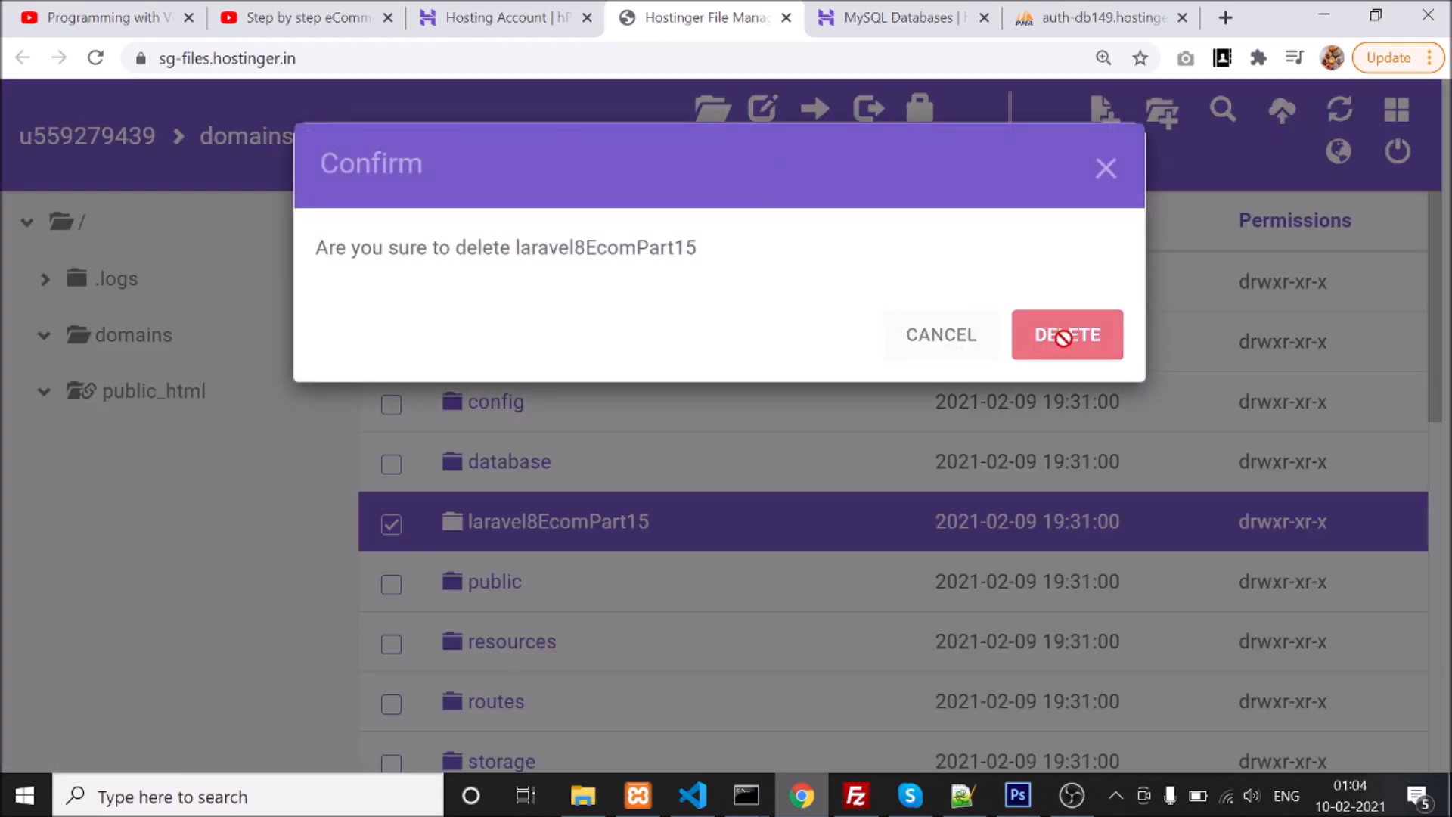
scroll(447, 632, down, 8)
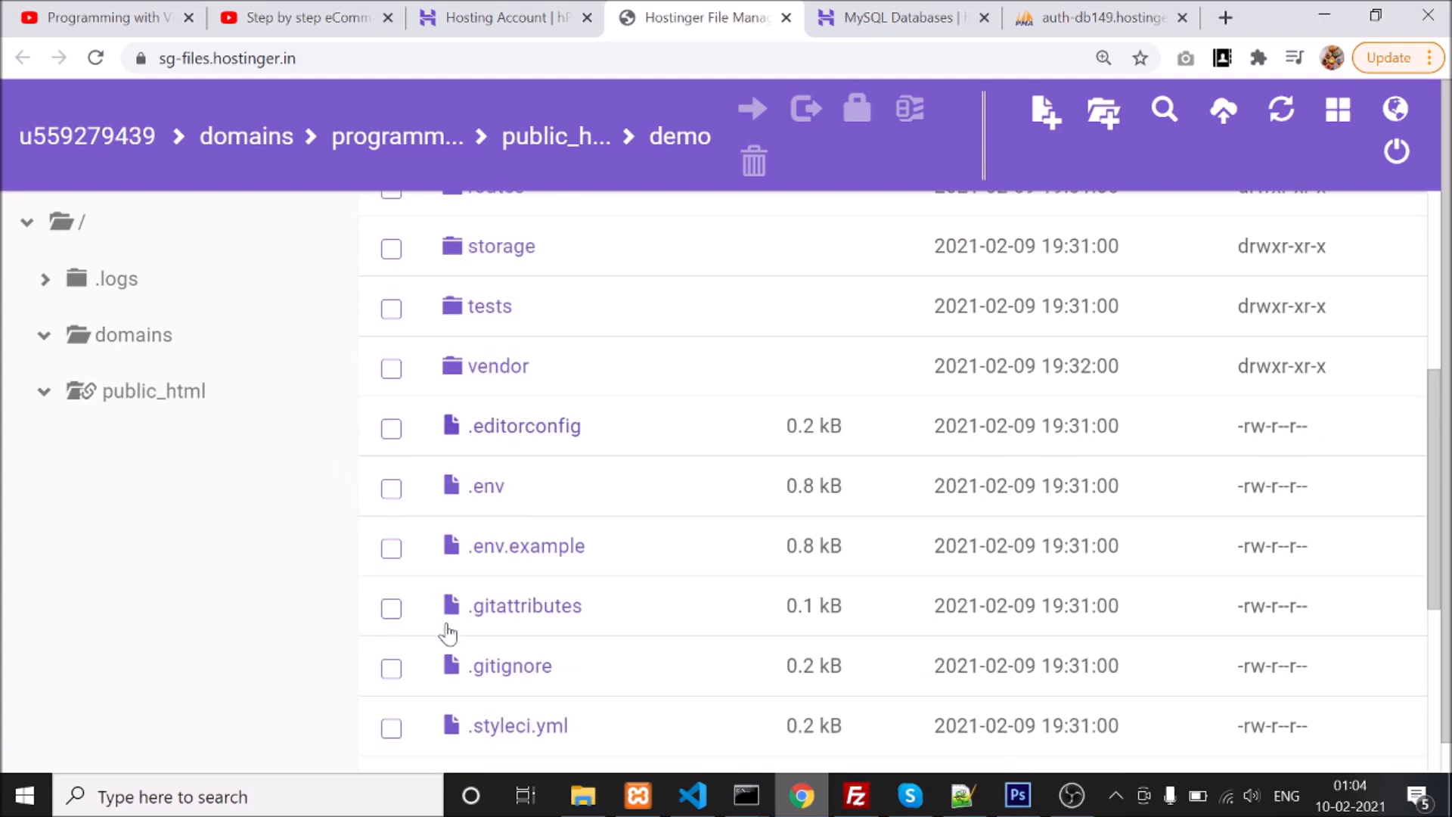
scroll(529, 492, up, 2)
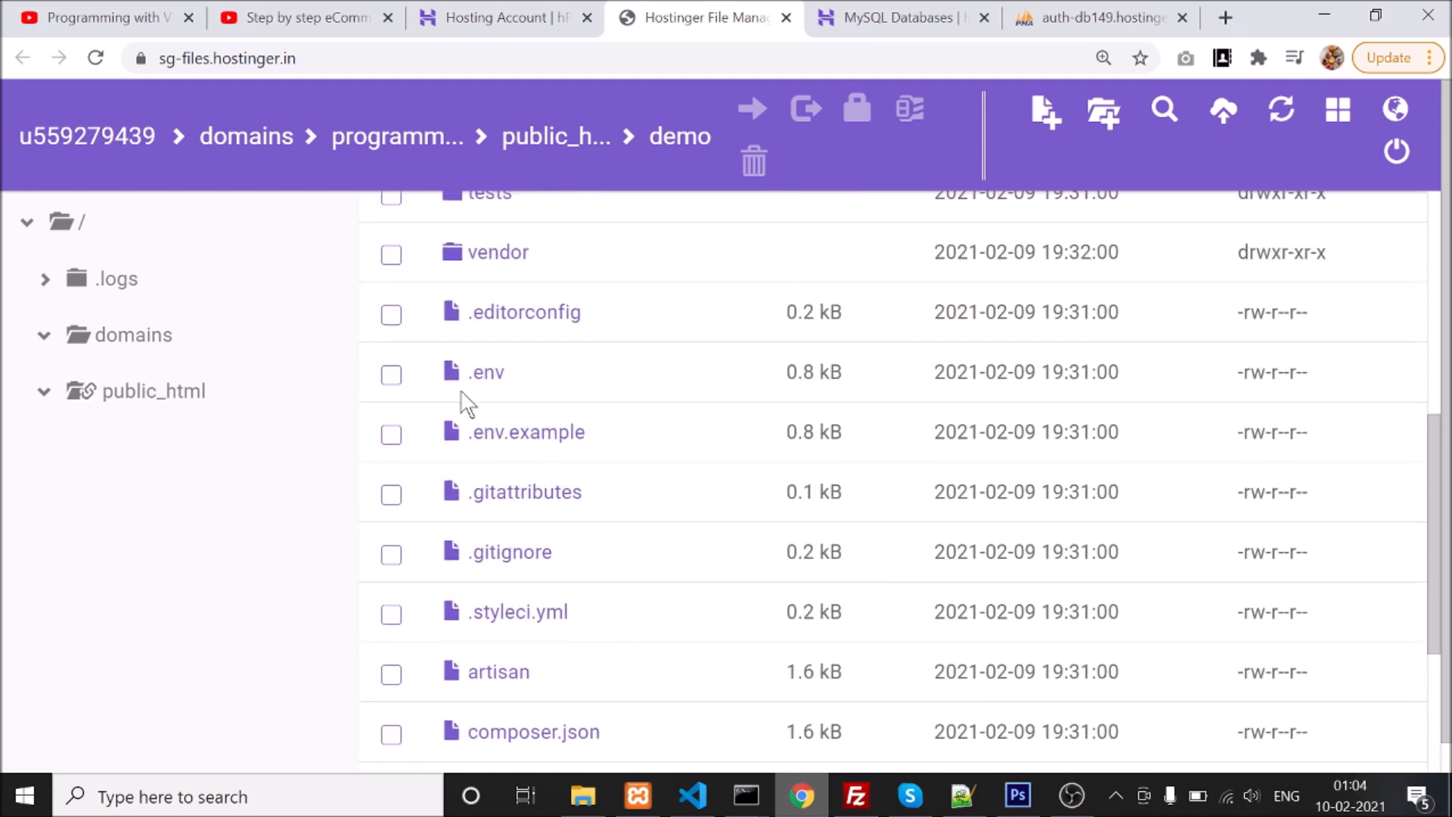
- Open the project's .env file in the editor
click(392, 375)
click(935, 108)
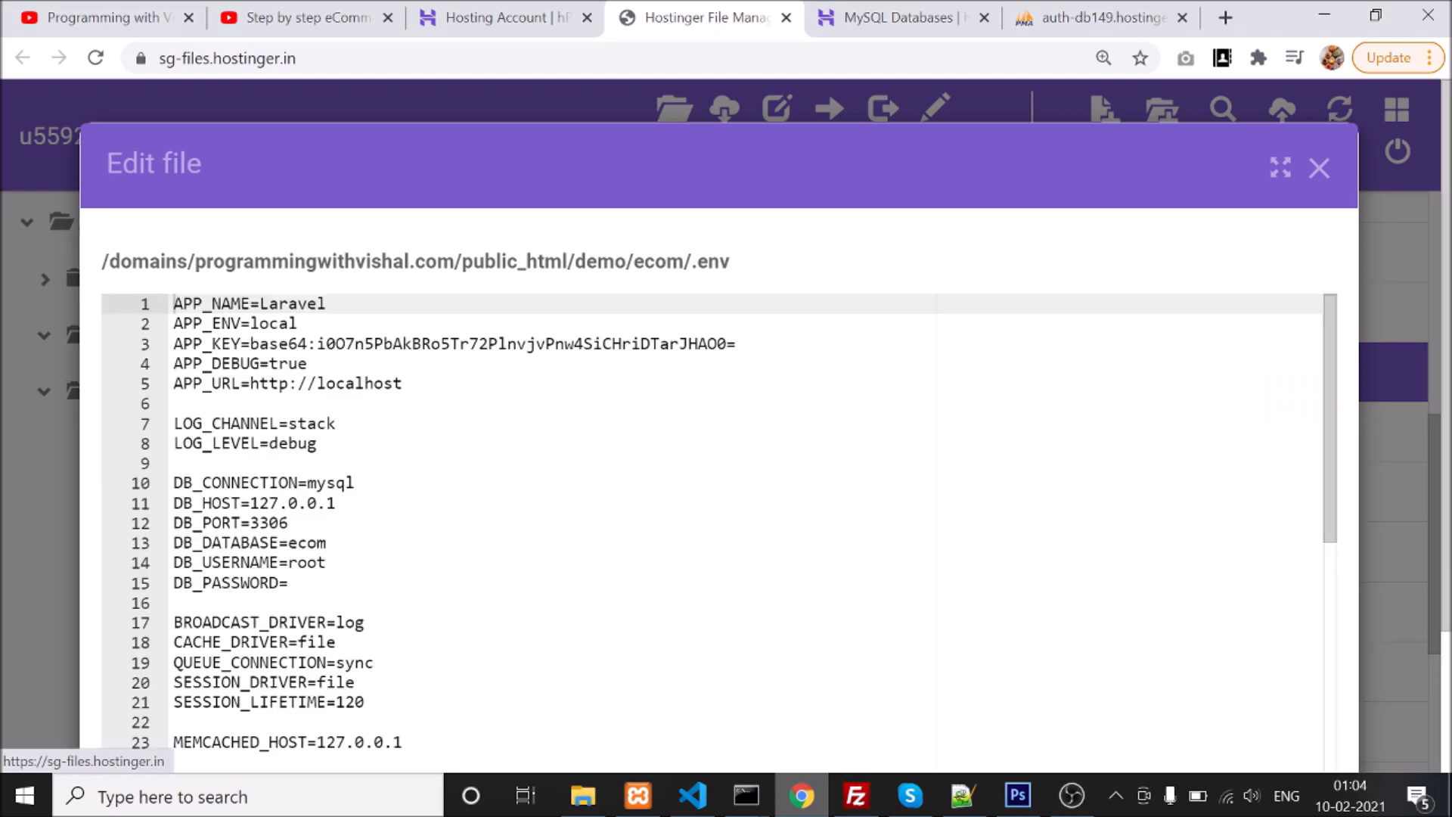
key(ctrl+plus)
key(ctrl+plus)
scroll(715, 564, down, 2)
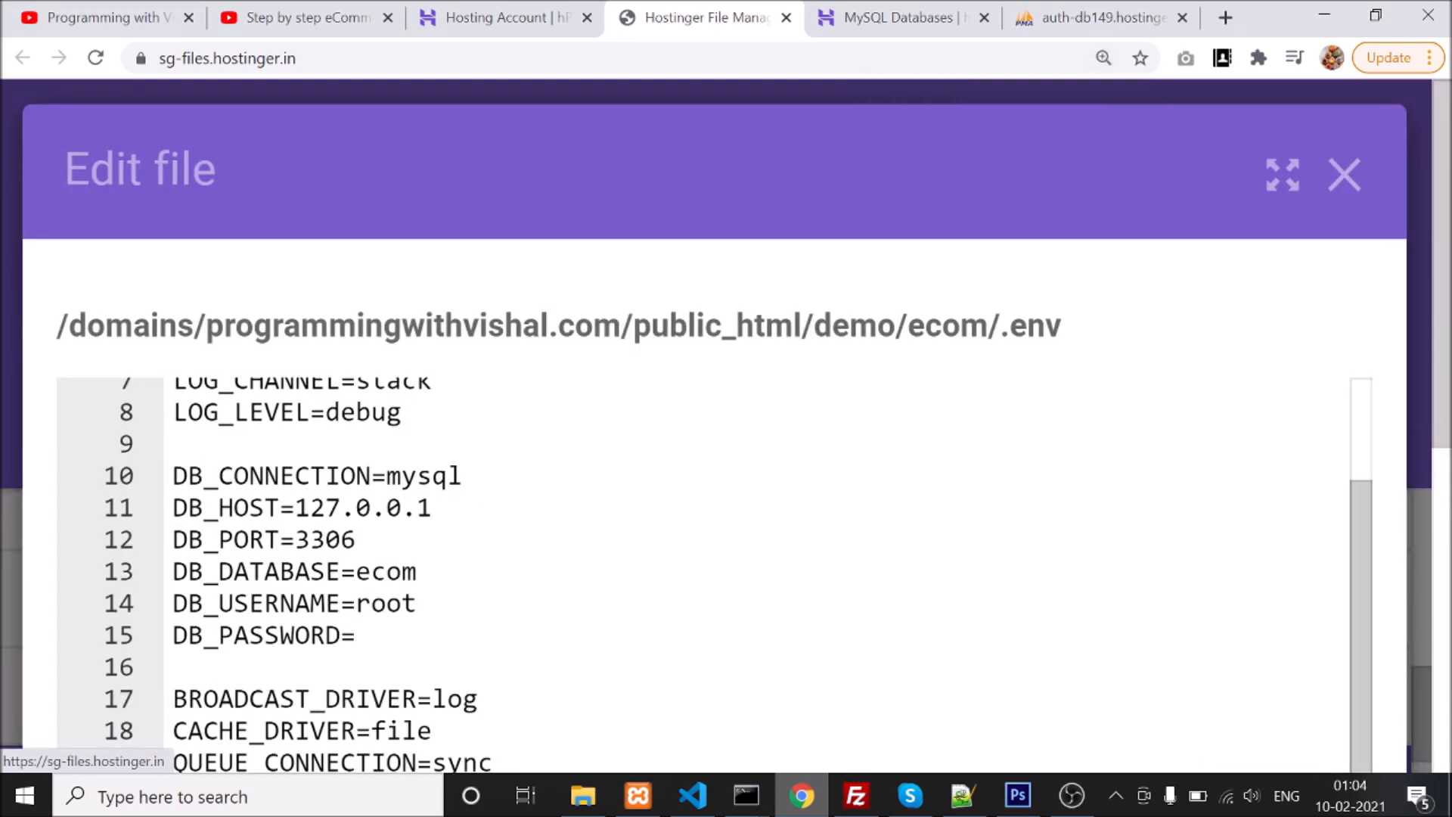
- Set DB_DATABASE and DB_USERNAME to the hosted database name from MySQL Databases
click(967, 803)
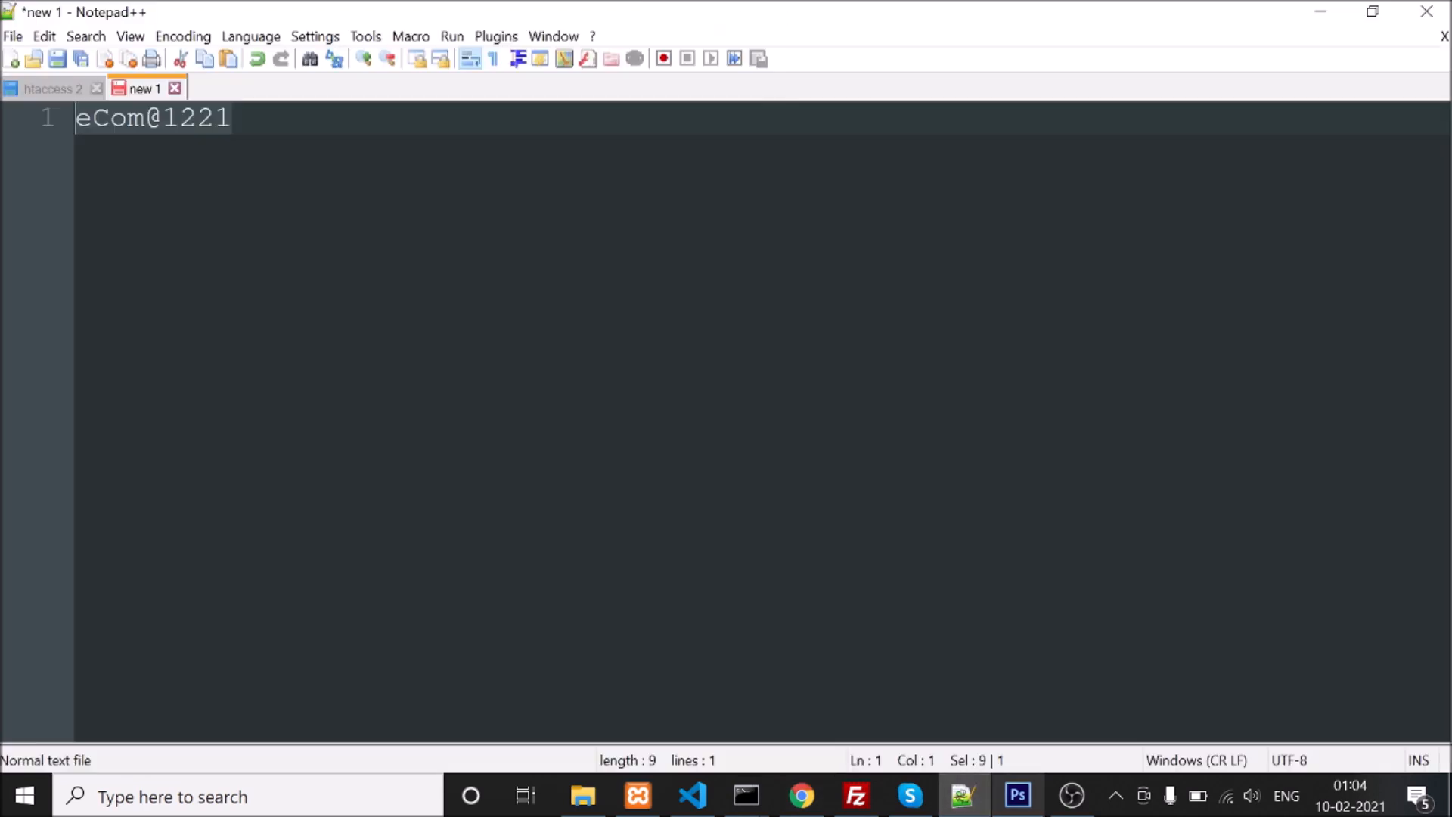
click(801, 796)
click(936, 15)
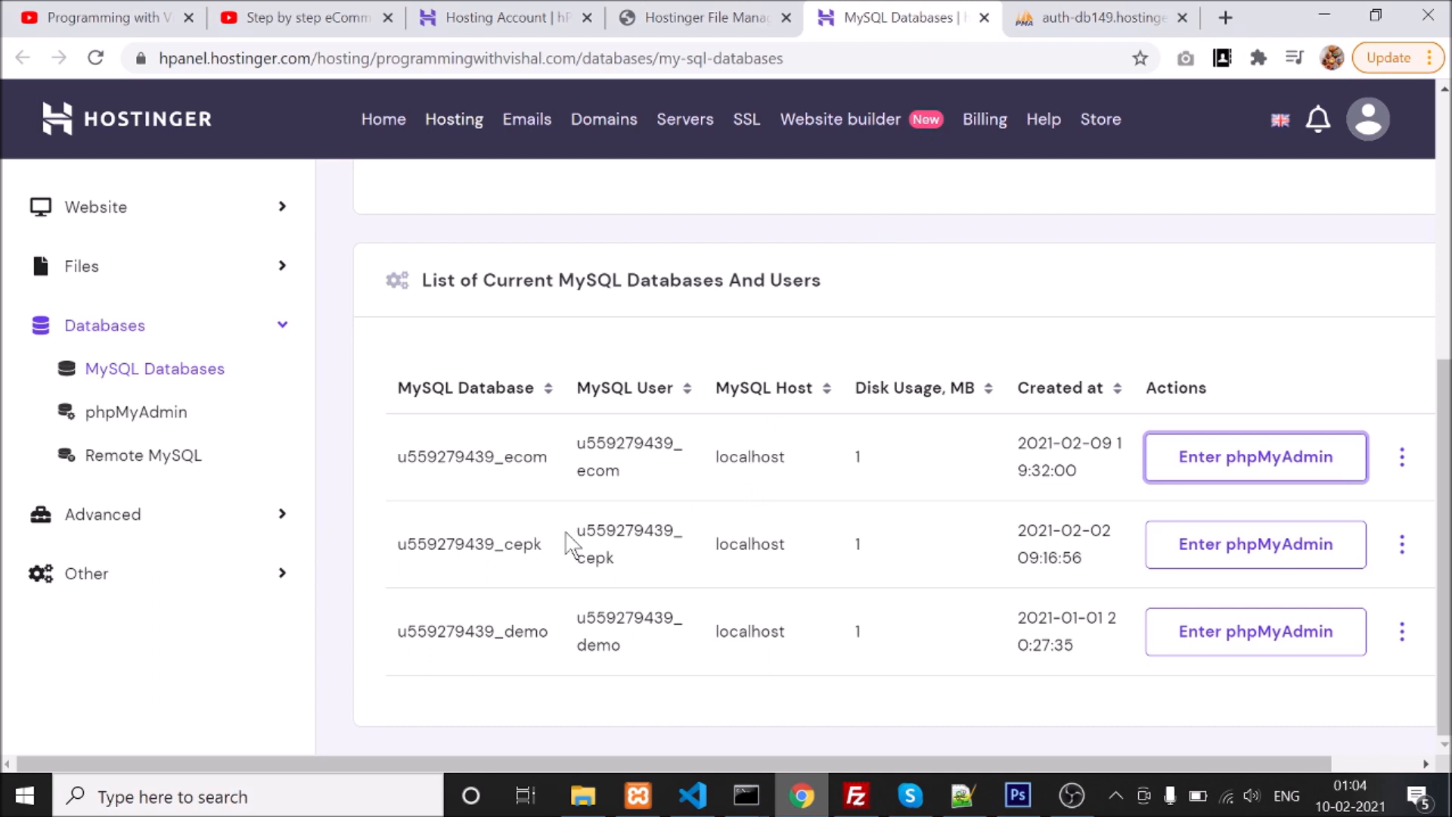
double_click(472, 456)
key(ctrl+c)
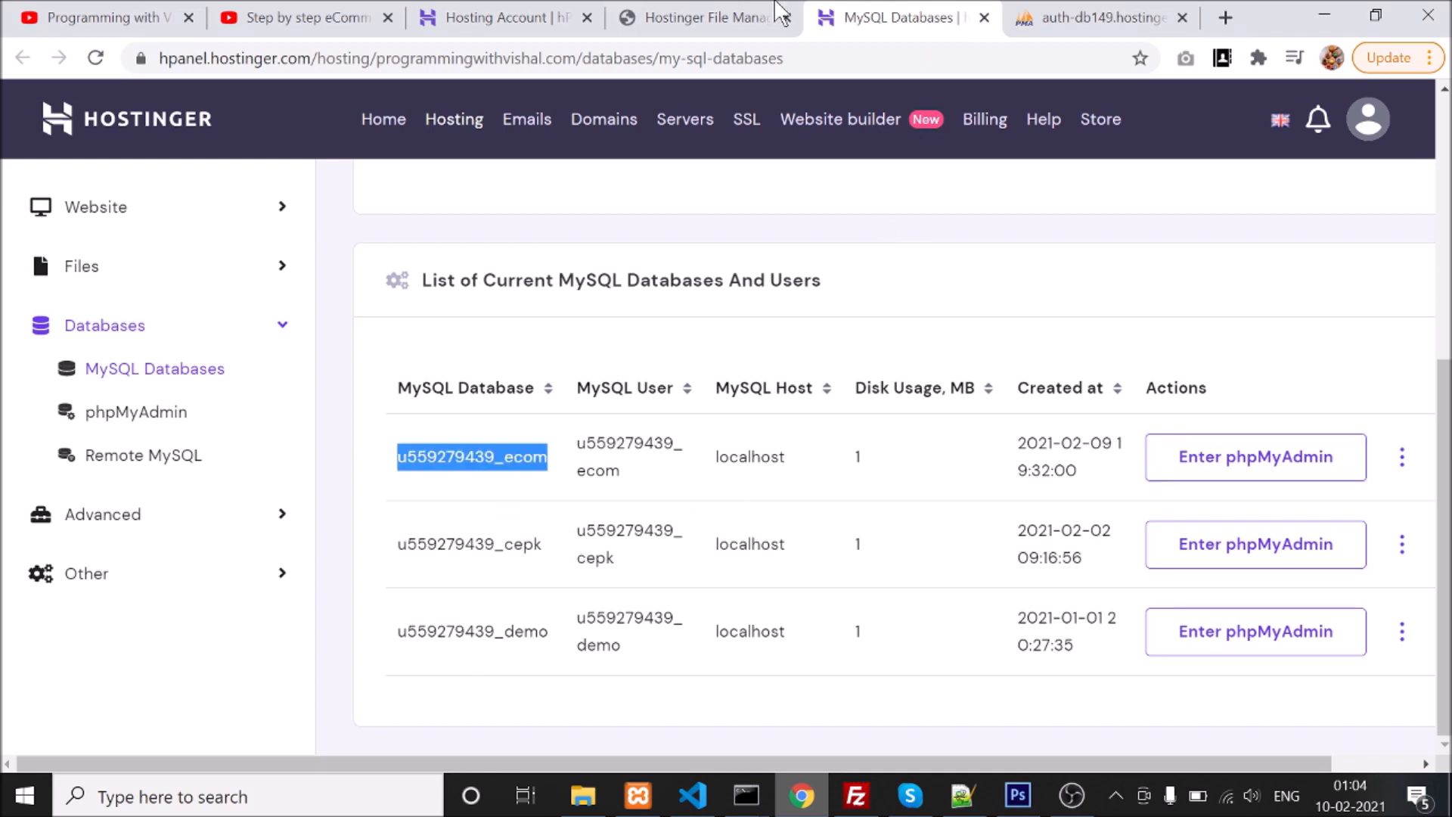
click(760, 13)
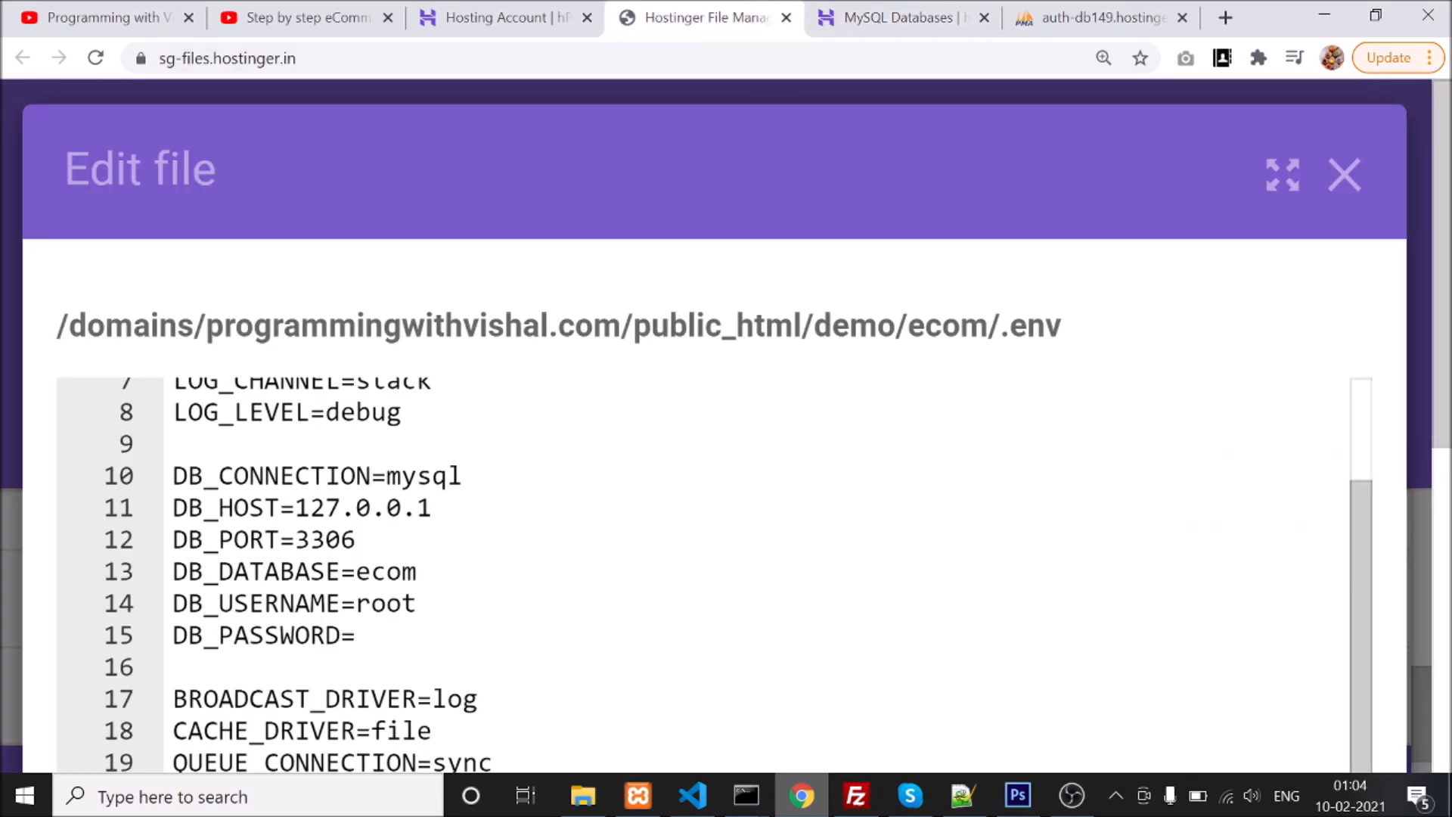
double_click(392, 571)
key(ctrl+v)
double_click(385, 603)
key(ctrl+v)
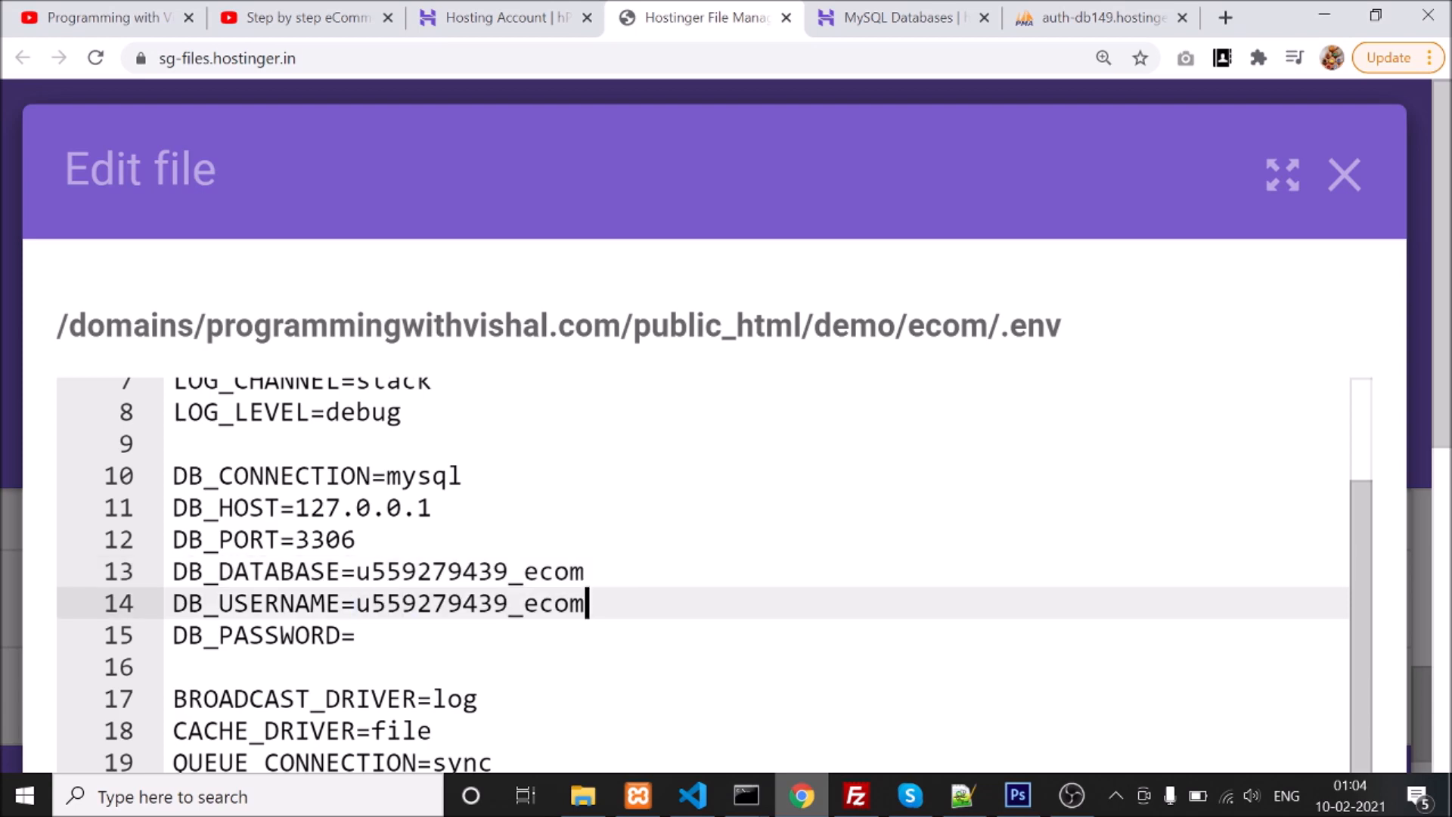
- Fill in the database password after DB_PASSWORD= and save .env
click(962, 795)
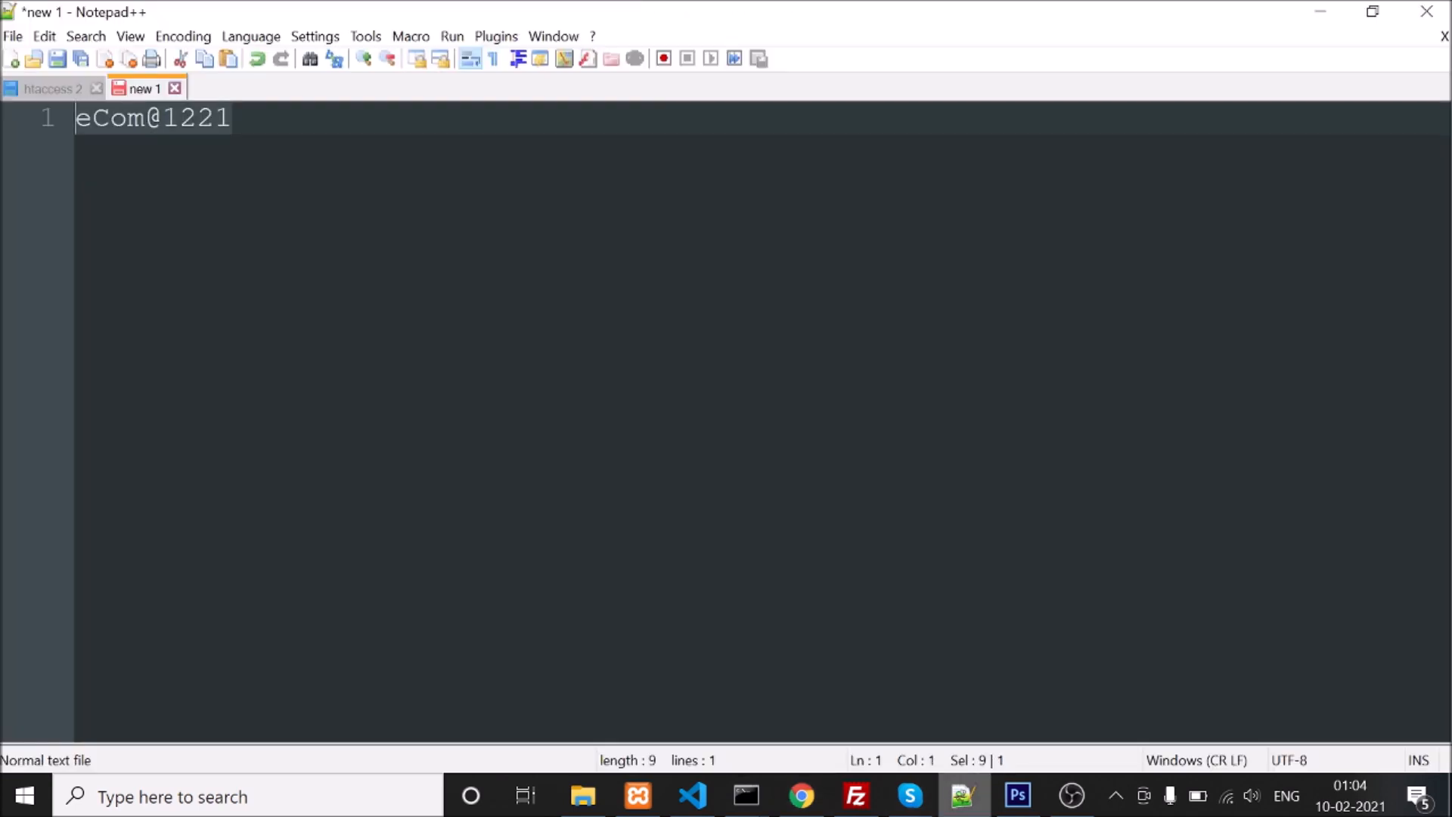
key(ctrl+c)
key(alt+Tab)
key(Down)
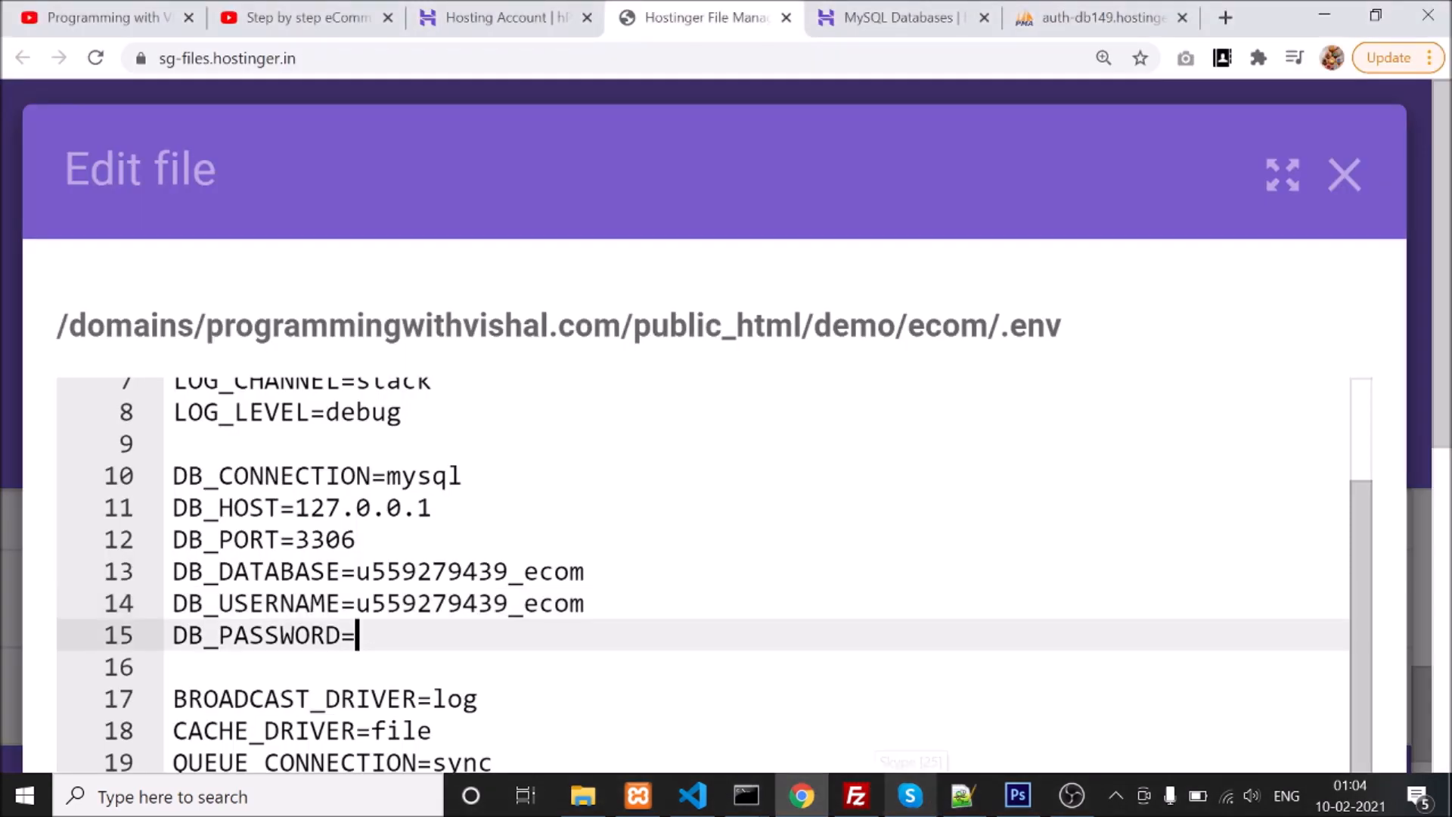
key(ctrl+v)
key(ctrl+minus)
key(ctrl+minus)
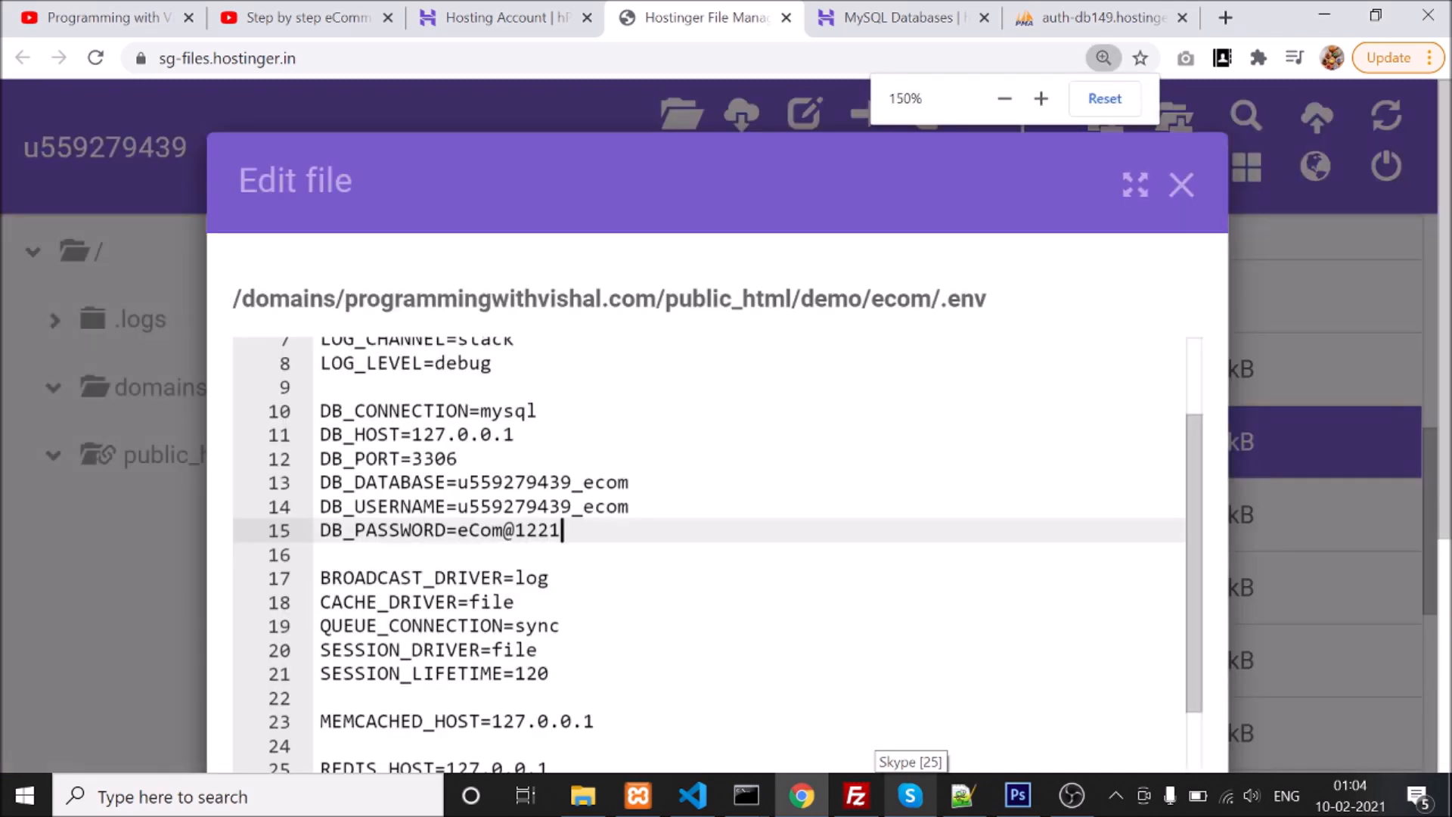
scroll(711, 552, down, 4)
scroll(1427, 431, down, 5)
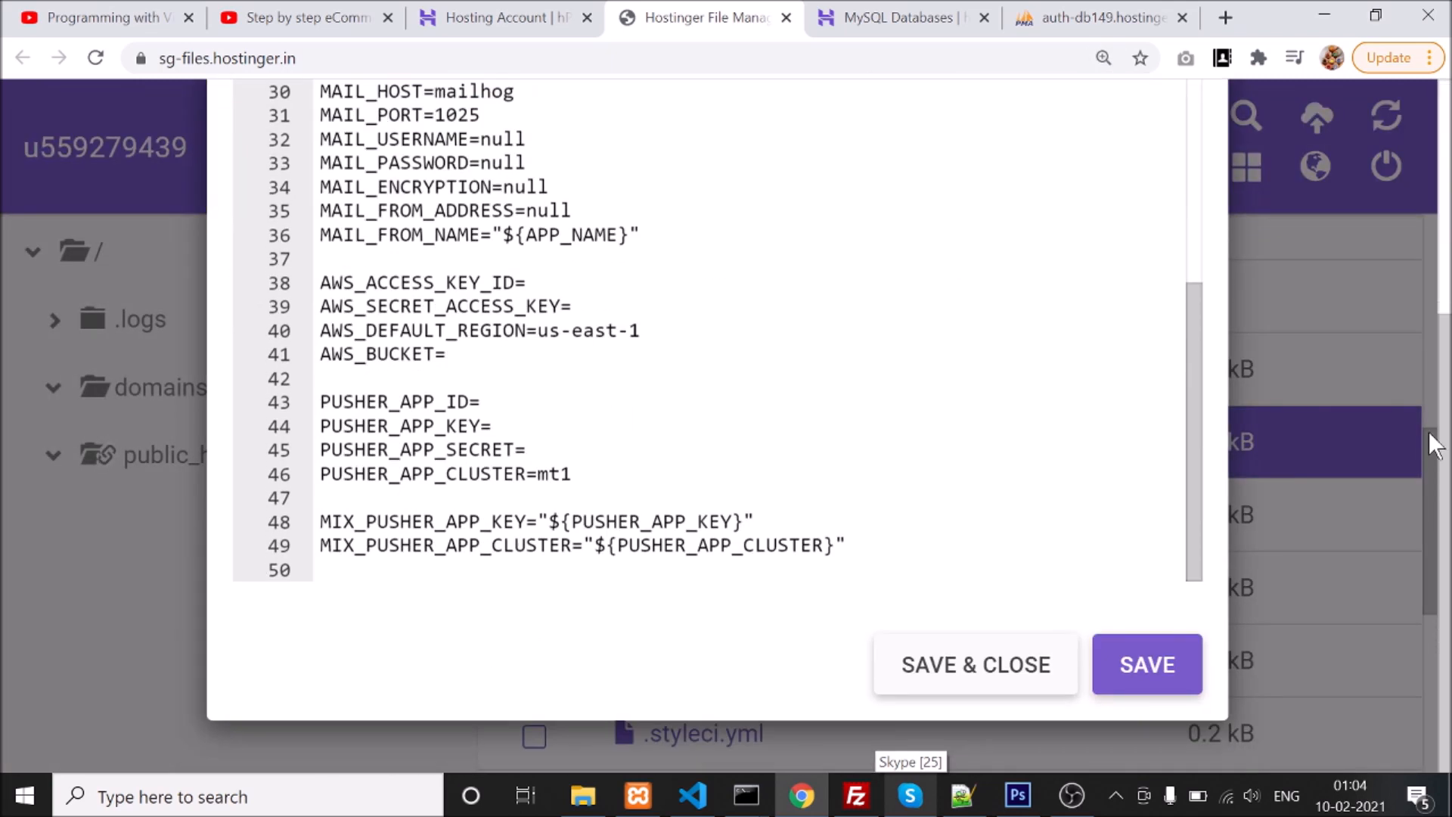
click(1155, 660)
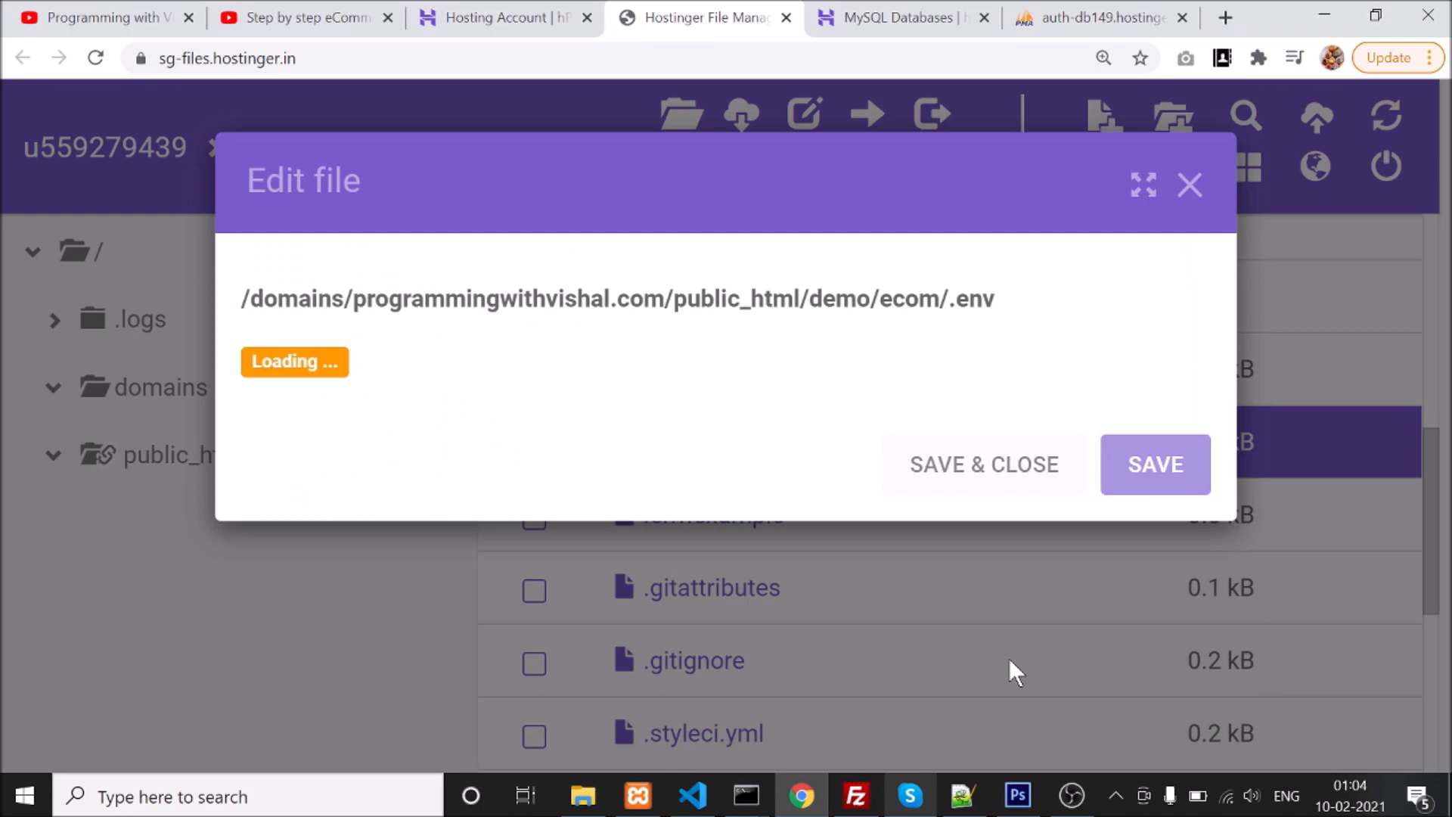
key(ctrl+minus)
key(ctrl+minus)
key(ctrl+minus)
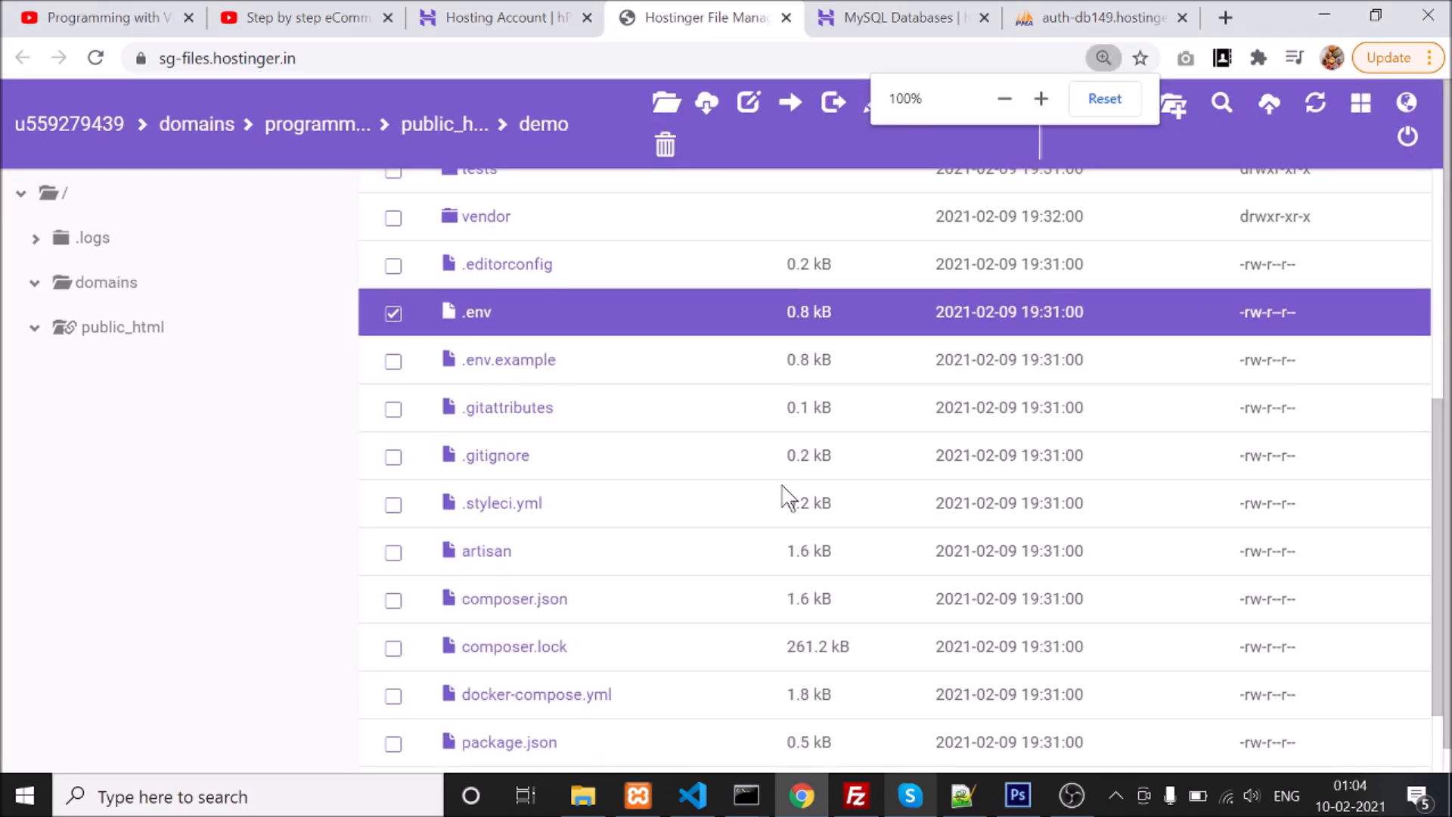
- Create a new empty file named .htaccess in demo/ecom
scroll(737, 511, down, 2)
scroll(465, 242, up, 8)
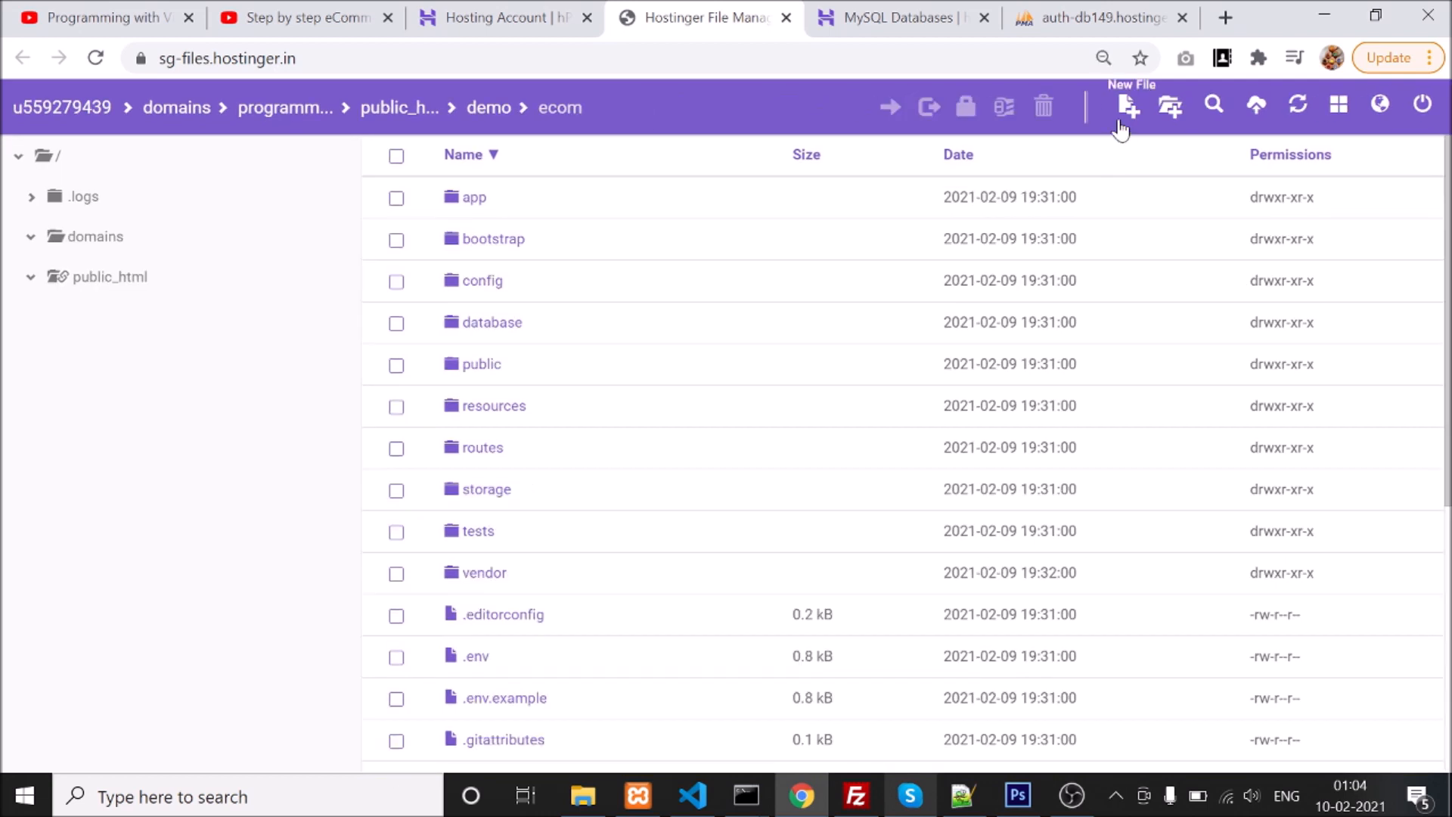
click(1125, 106)
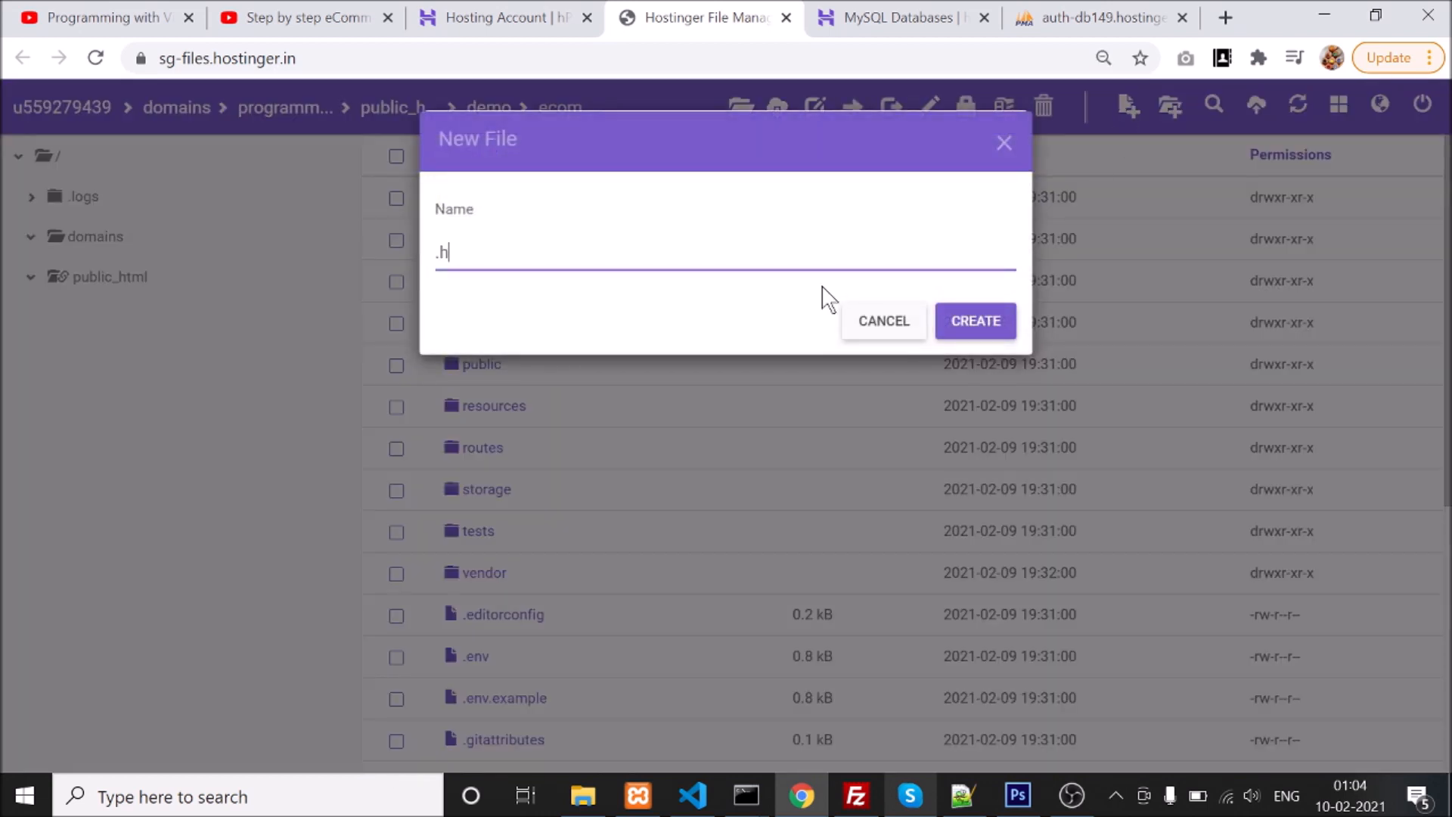
text(.htaccess)
click(1001, 316)
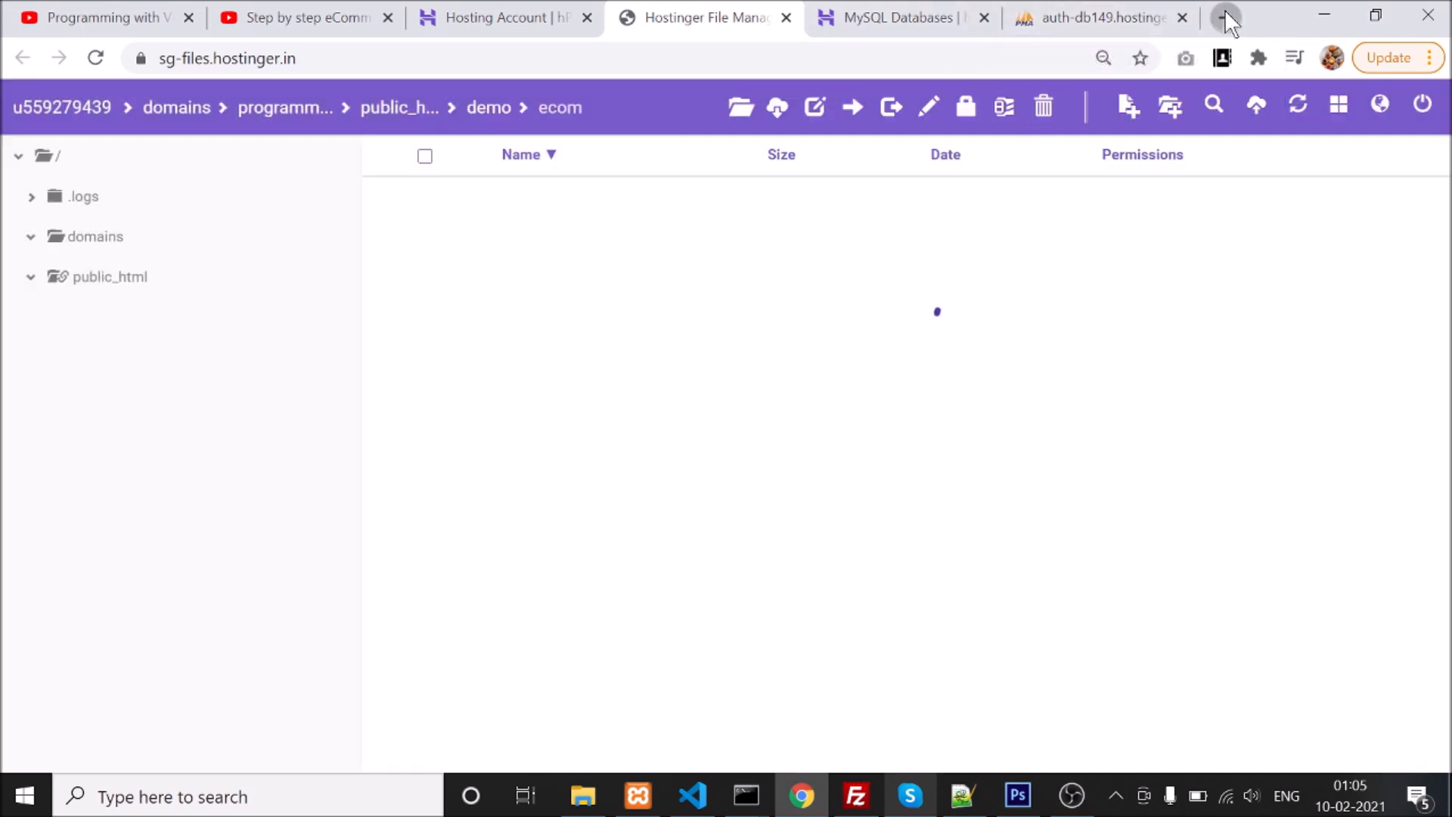
- Load programmingwithvishal.com/demo/ecom in a new tab, then return to File Manager
click(1224, 17)
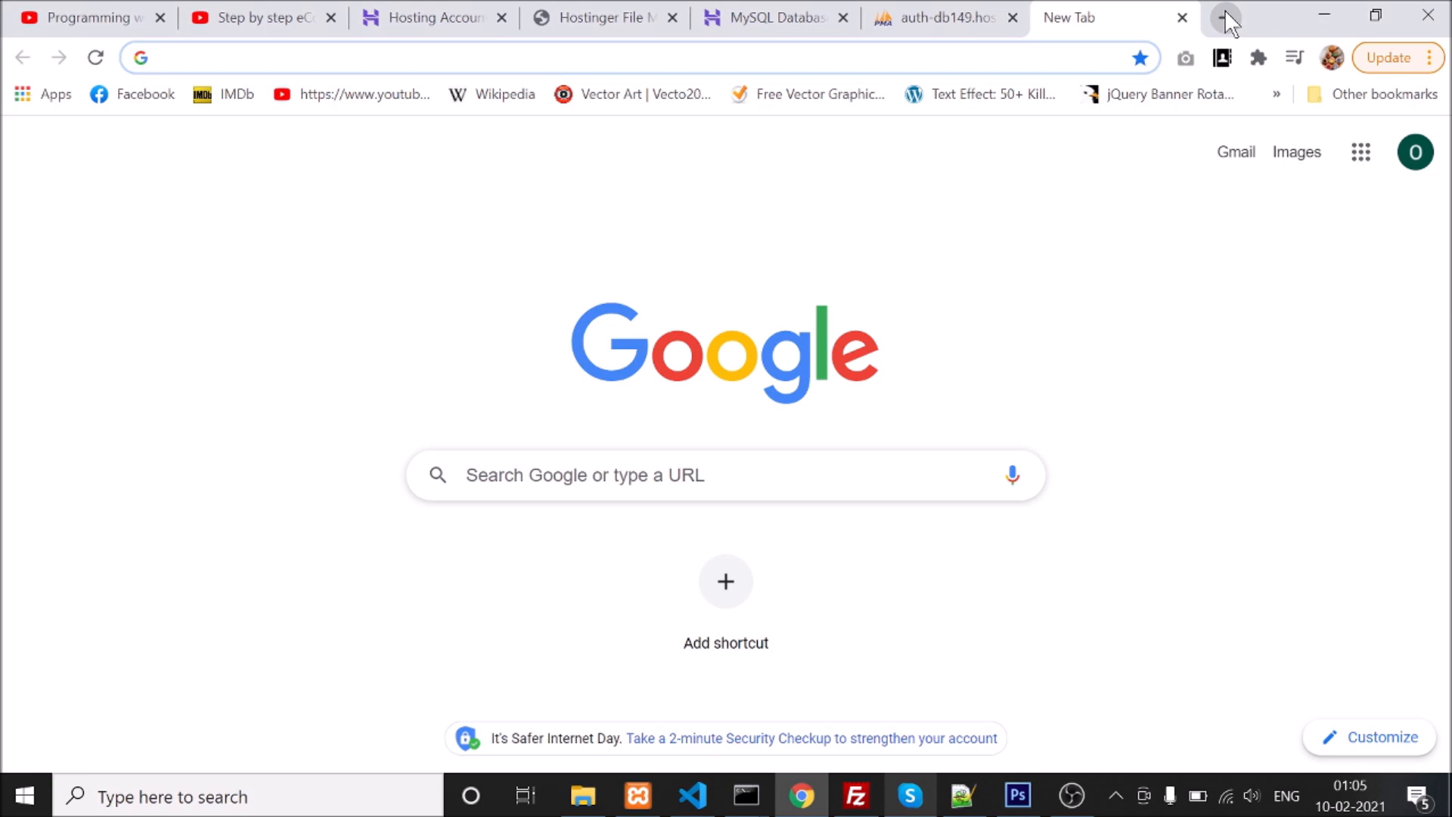
text(prog)
key(Right)
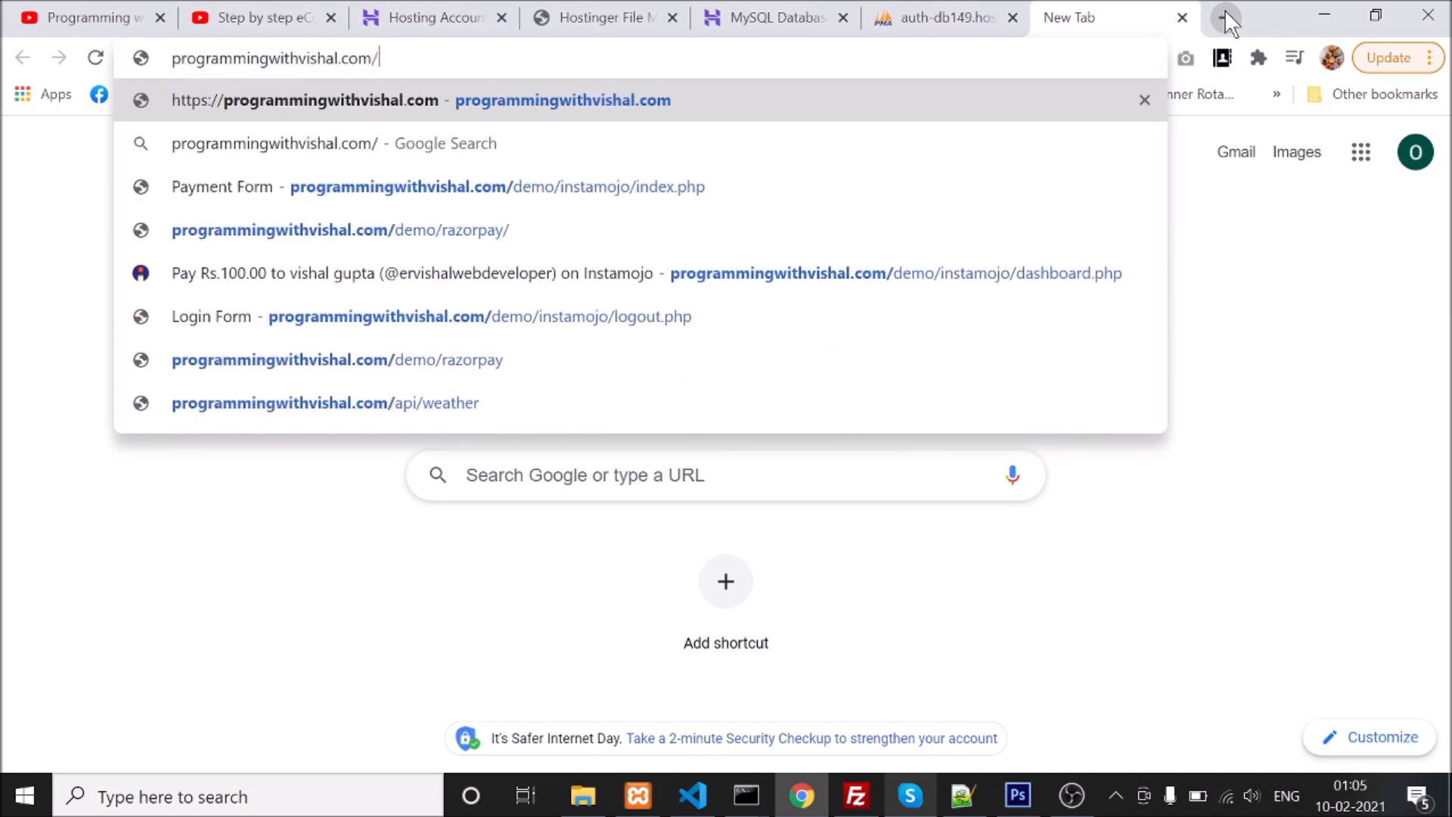
text(demo)
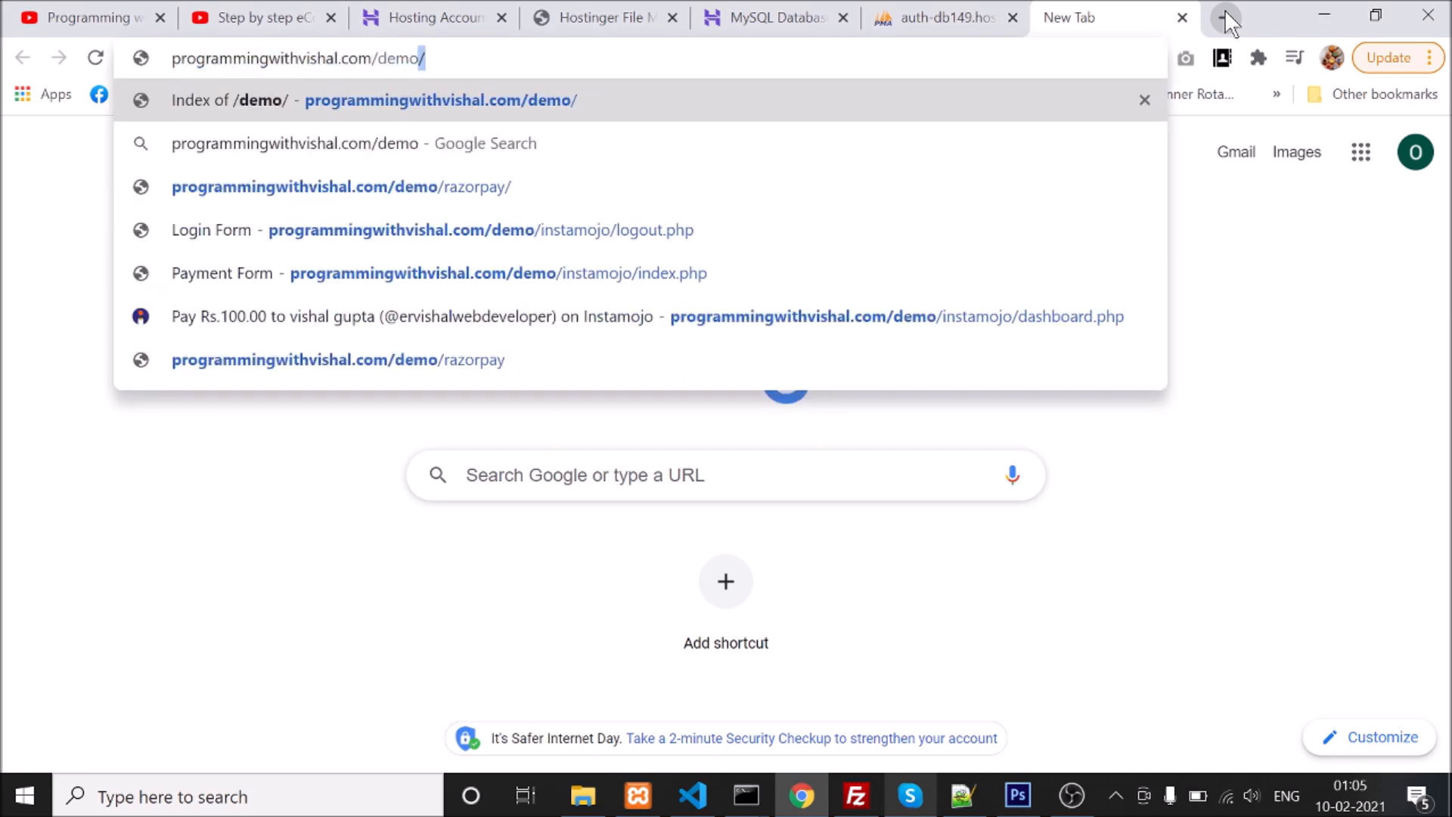
text(/ecom)
key(Return)
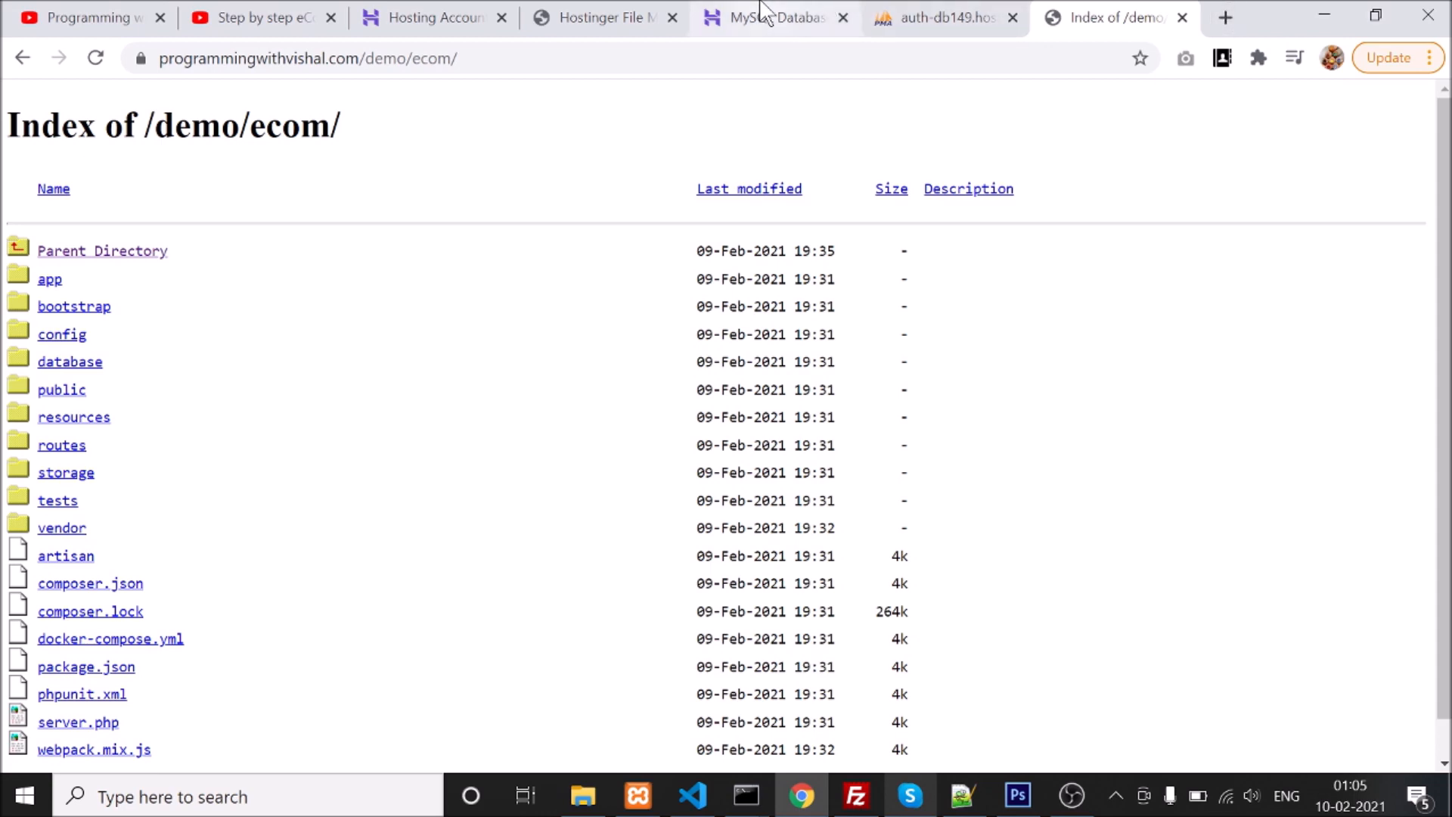
click(650, 9)
scroll(658, 423, down, 6)
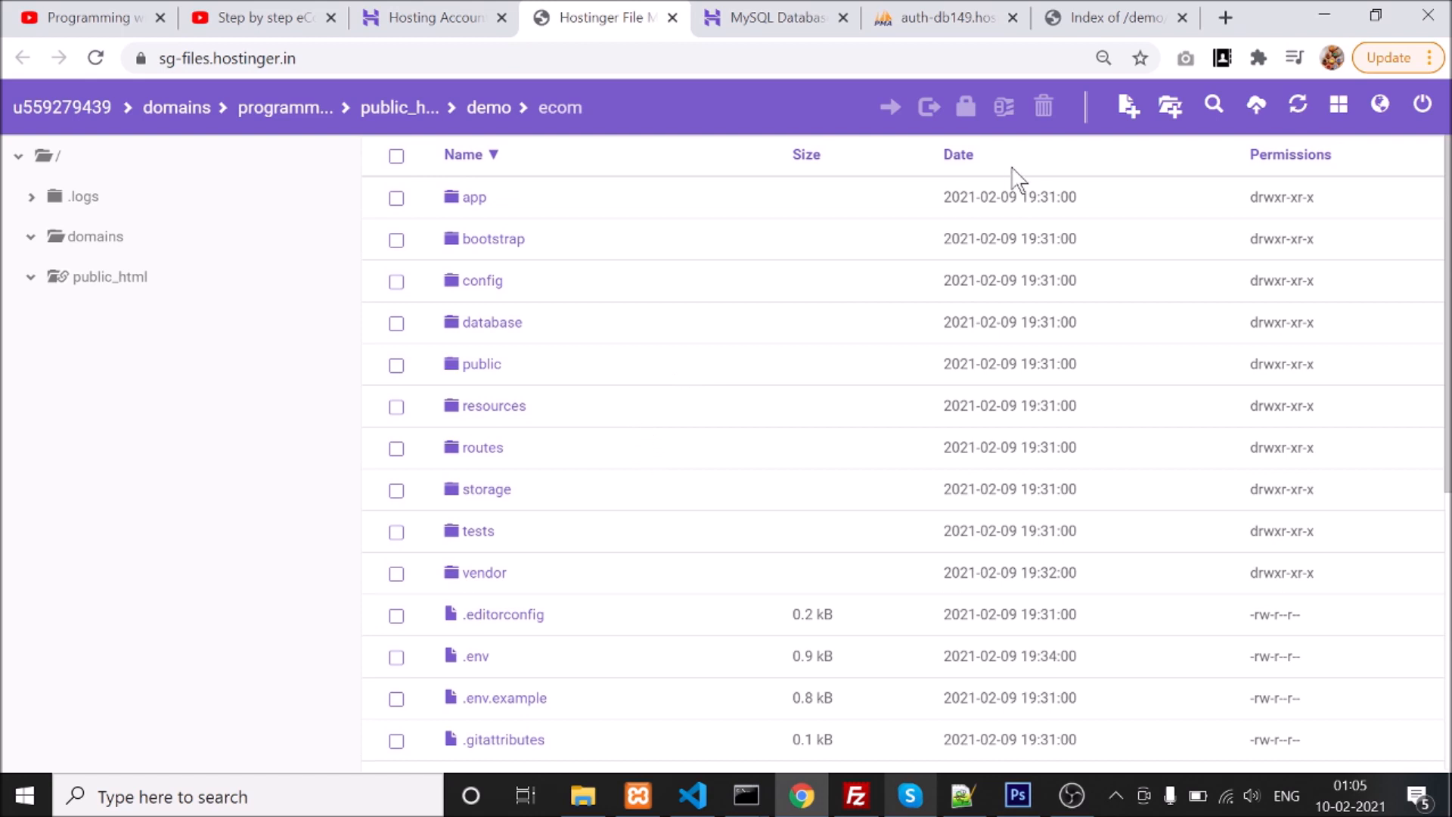
- Sort files by date so .htaccess comes first, and open it for editing
click(960, 156)
click(966, 162)
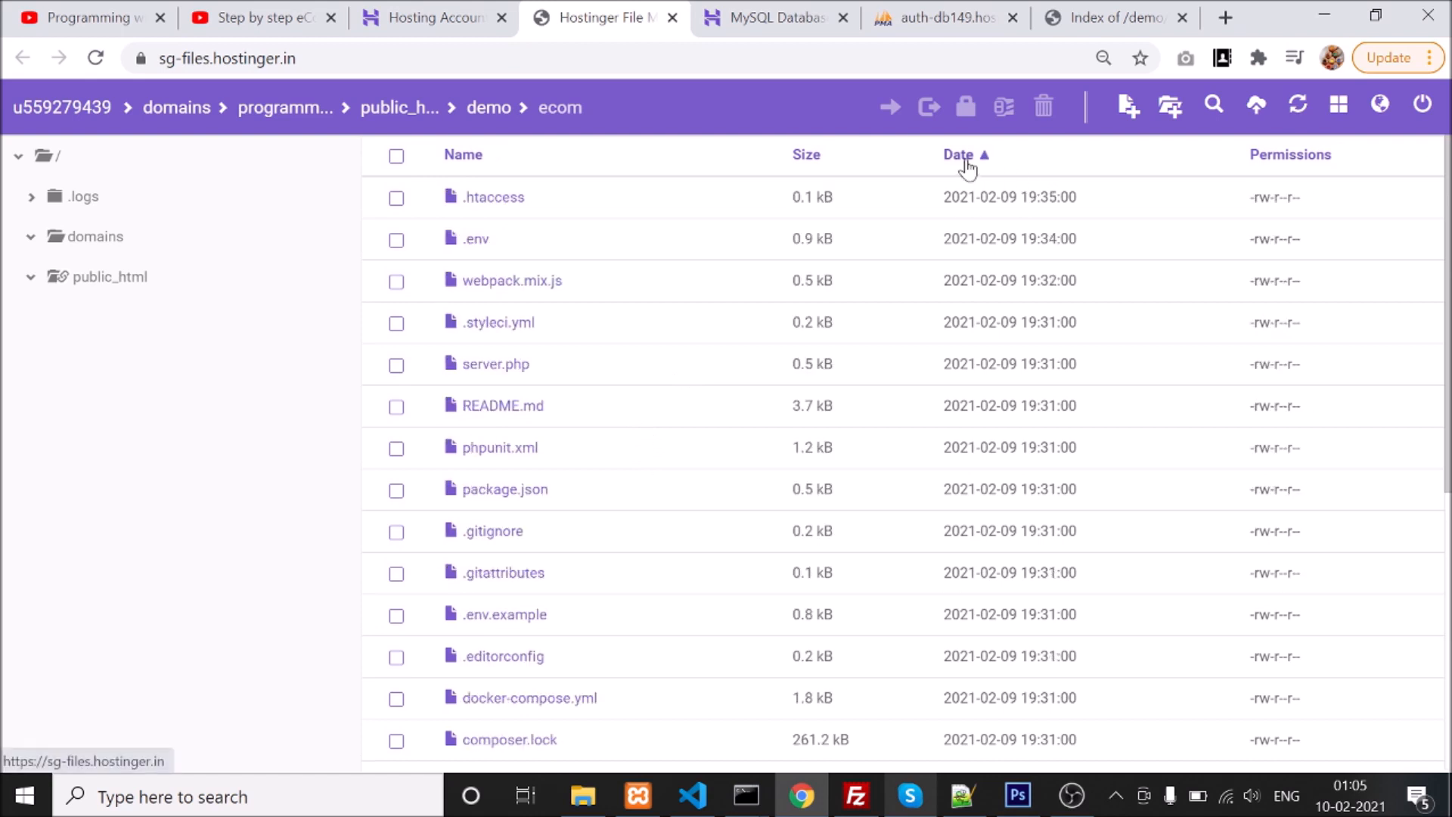
click(394, 197)
click(930, 108)
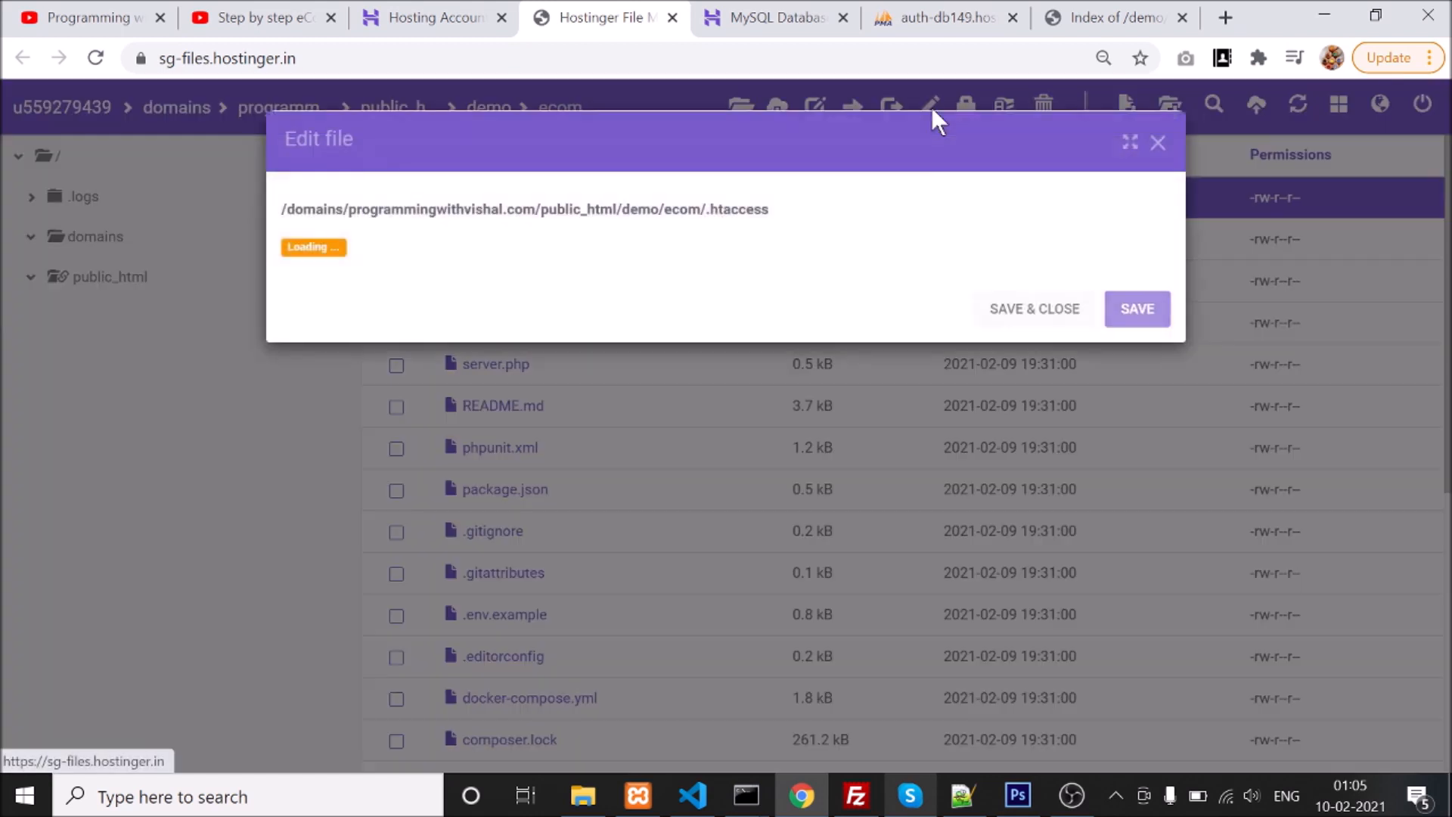
- Paste the 13 rewrite rules routing to public/ and server.php into .htaccess and save
click(962, 795)
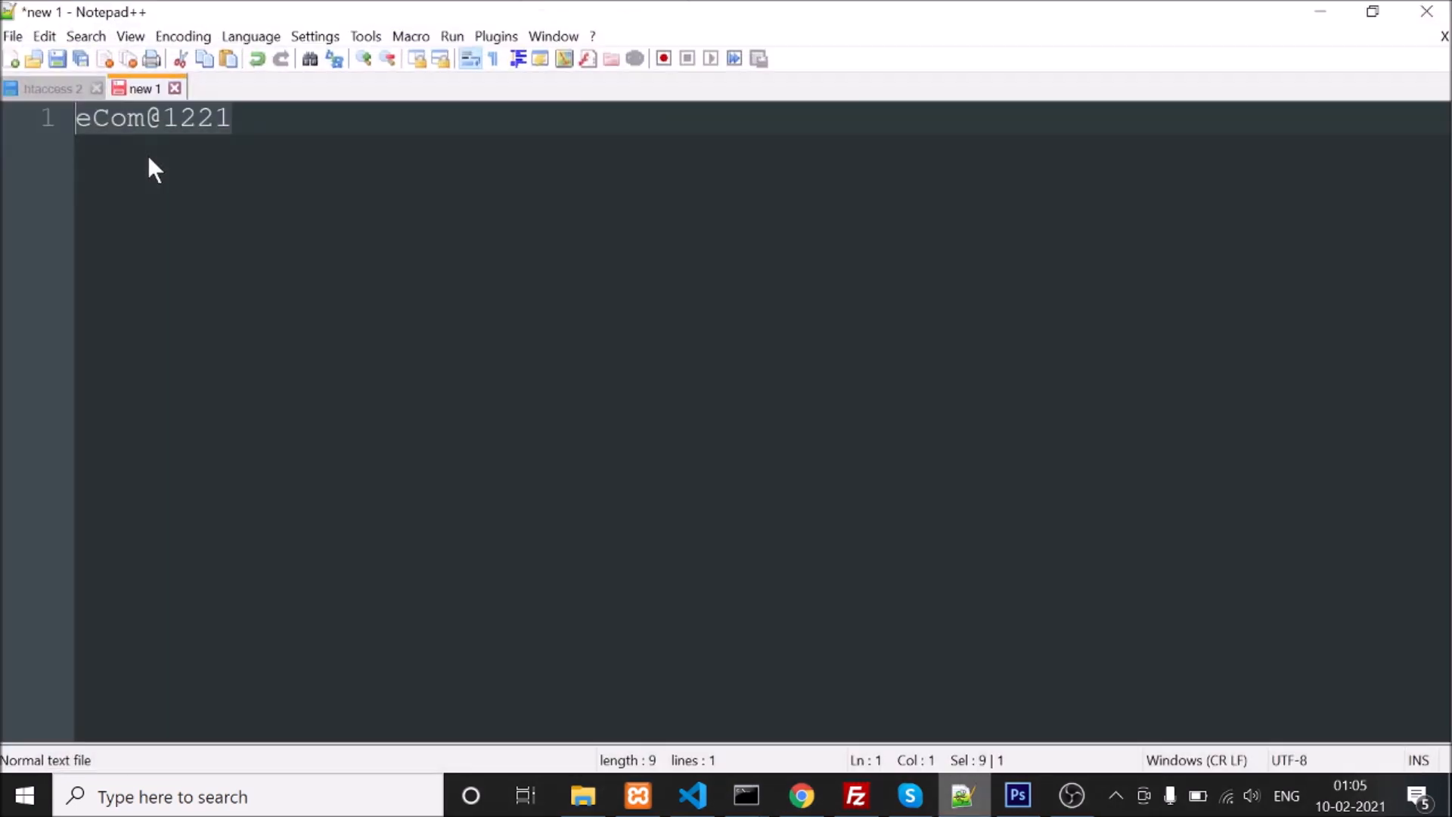
click(47, 89)
key(ctrl+a)
key(ctrl+c)
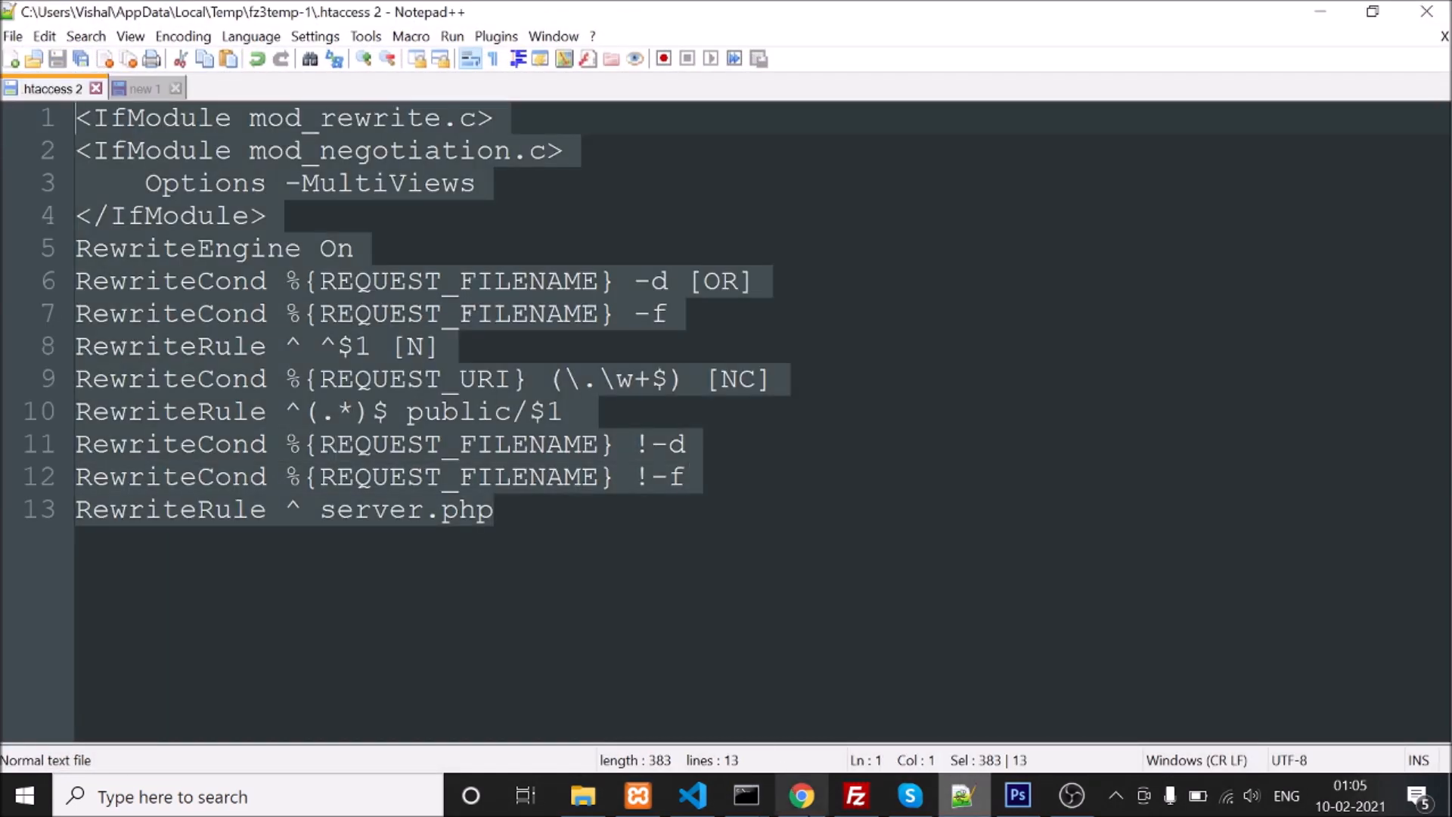
click(802, 795)
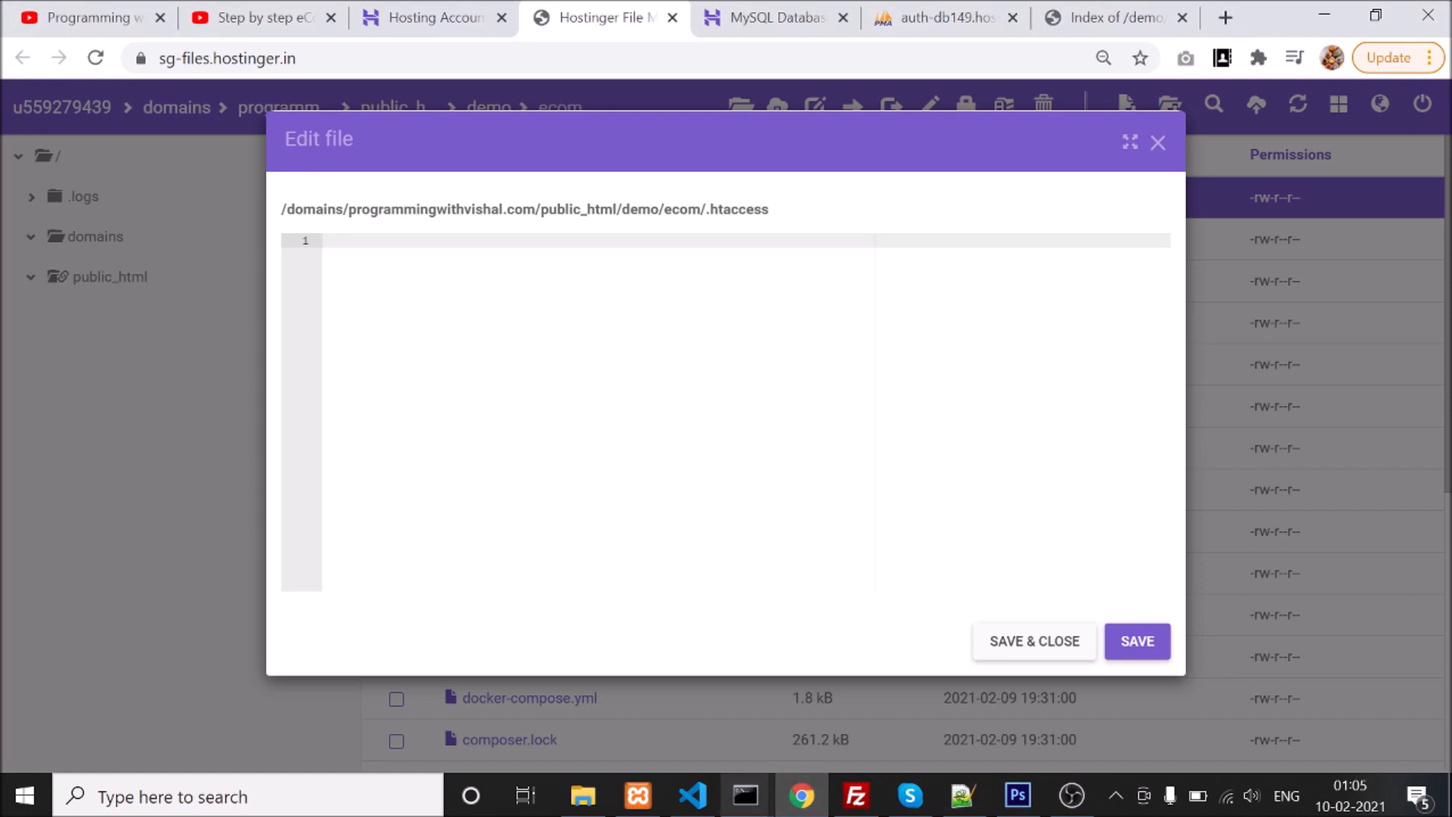
key(ctrl+v)
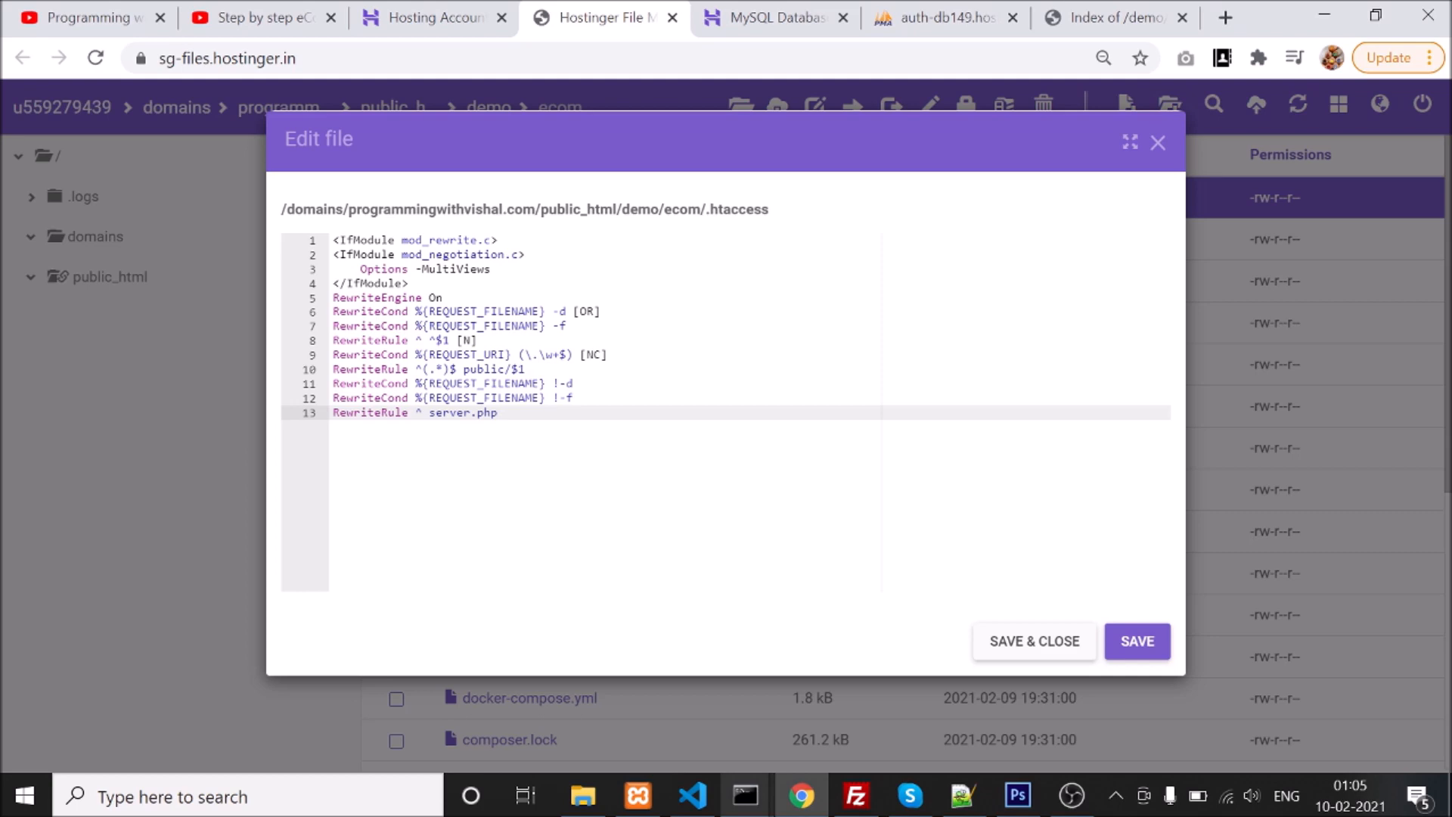
click(986, 649)
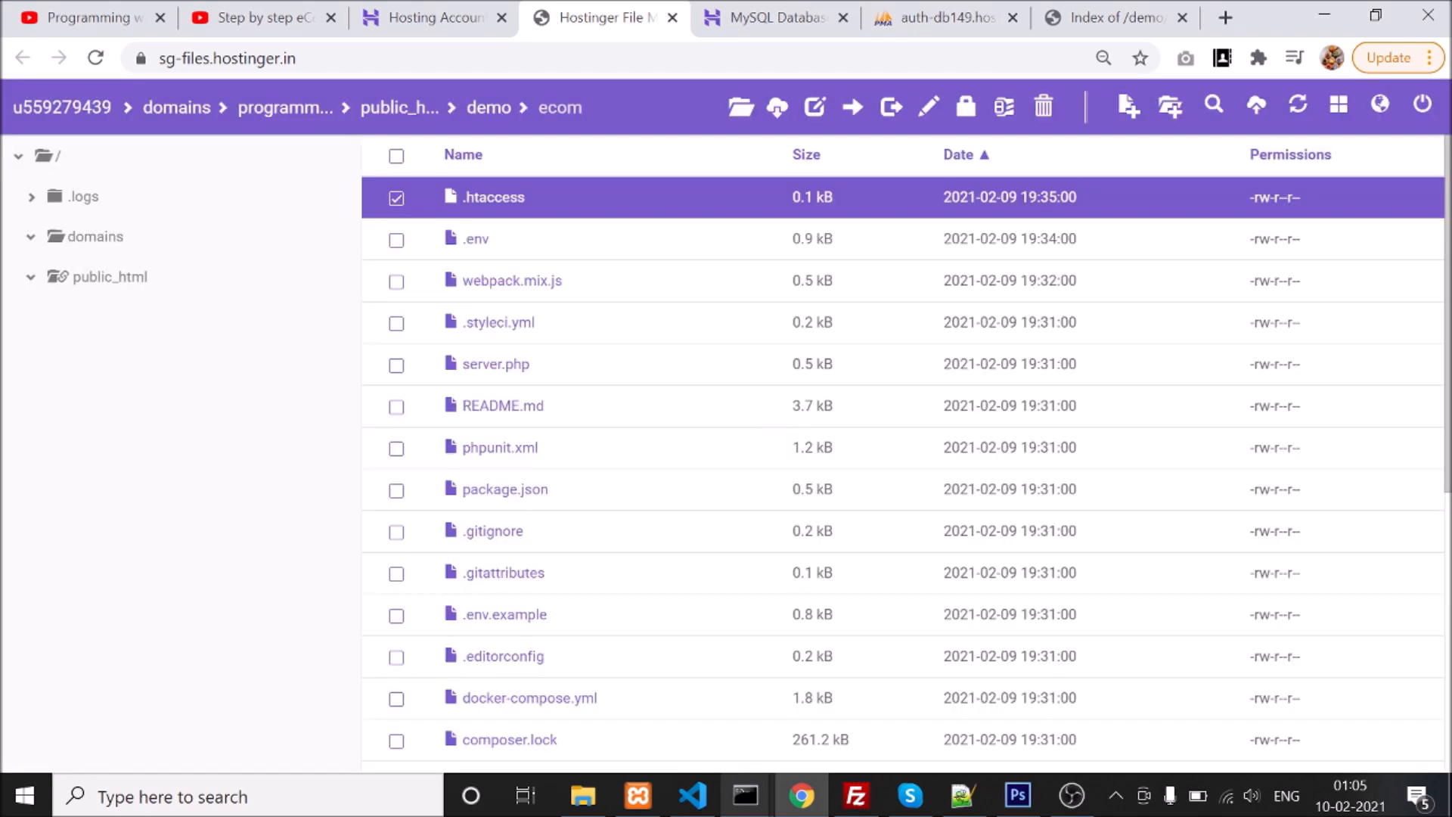
- Reload demo/ecom and select the Composer error requiring PHP version >= 7.3.0
click(1111, 17)
right_click(800, 188)
click(593, 250)
right_click(593, 250)
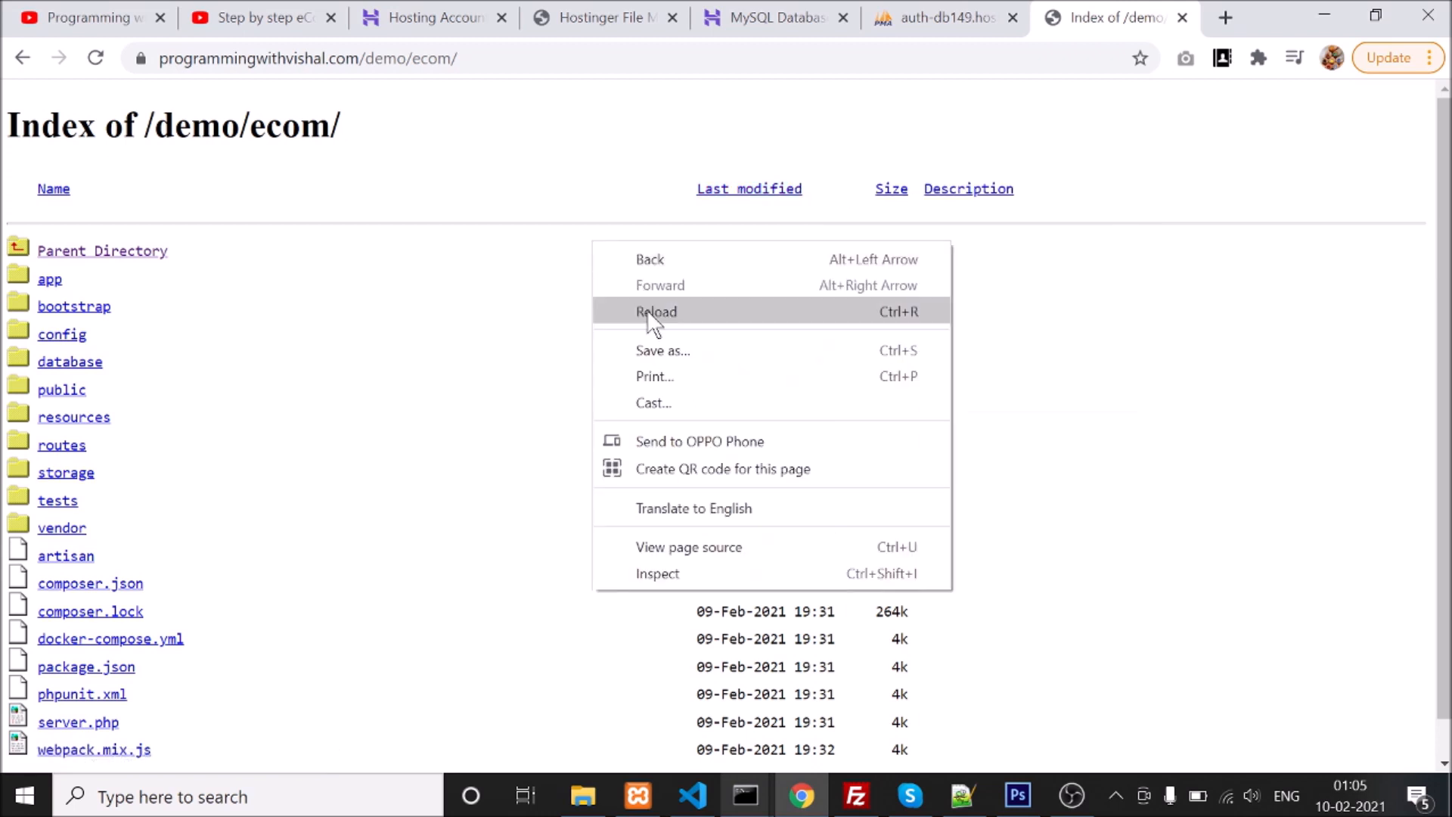
click(647, 311)
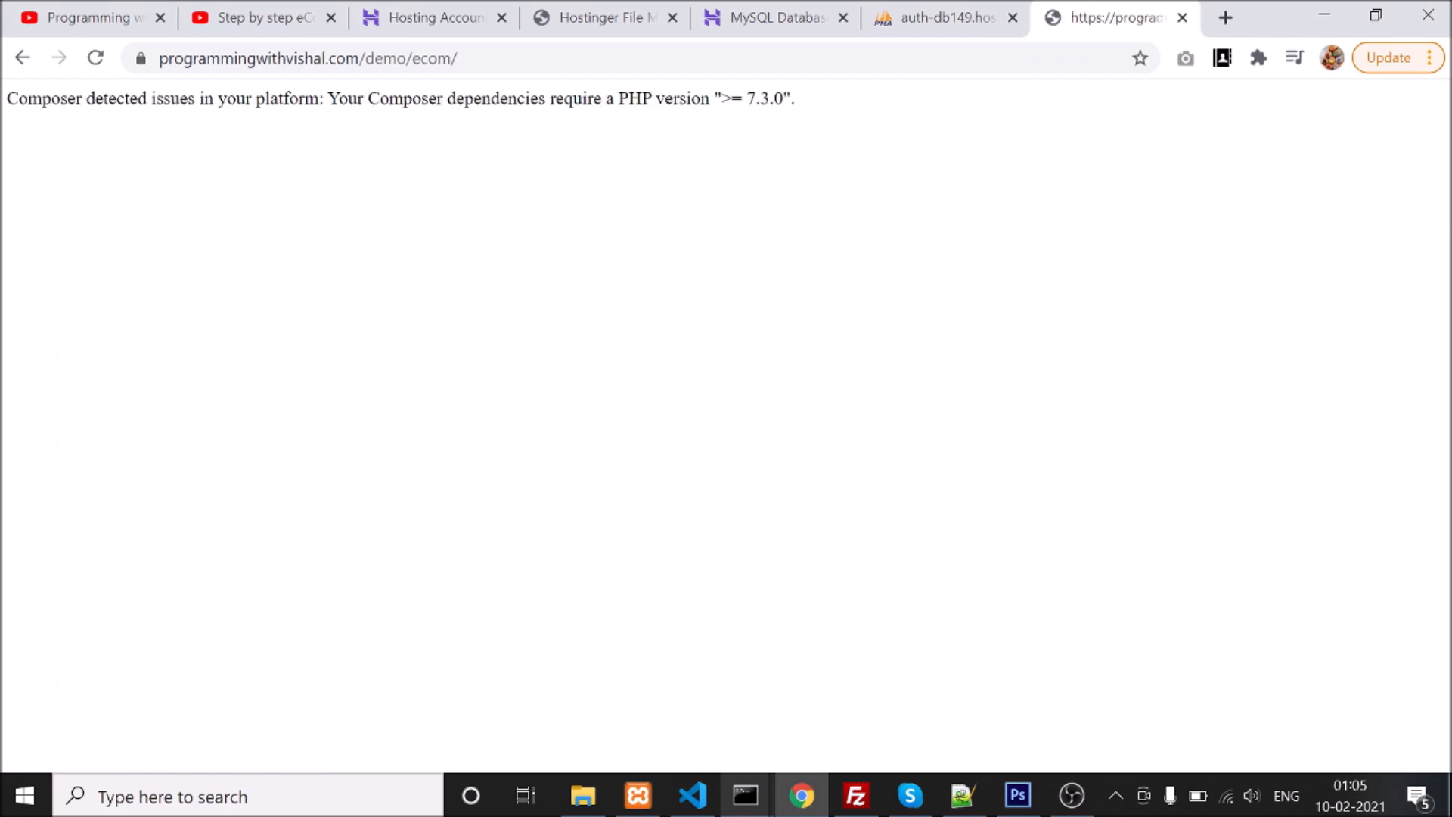
drag(18, 98, 949, 107)
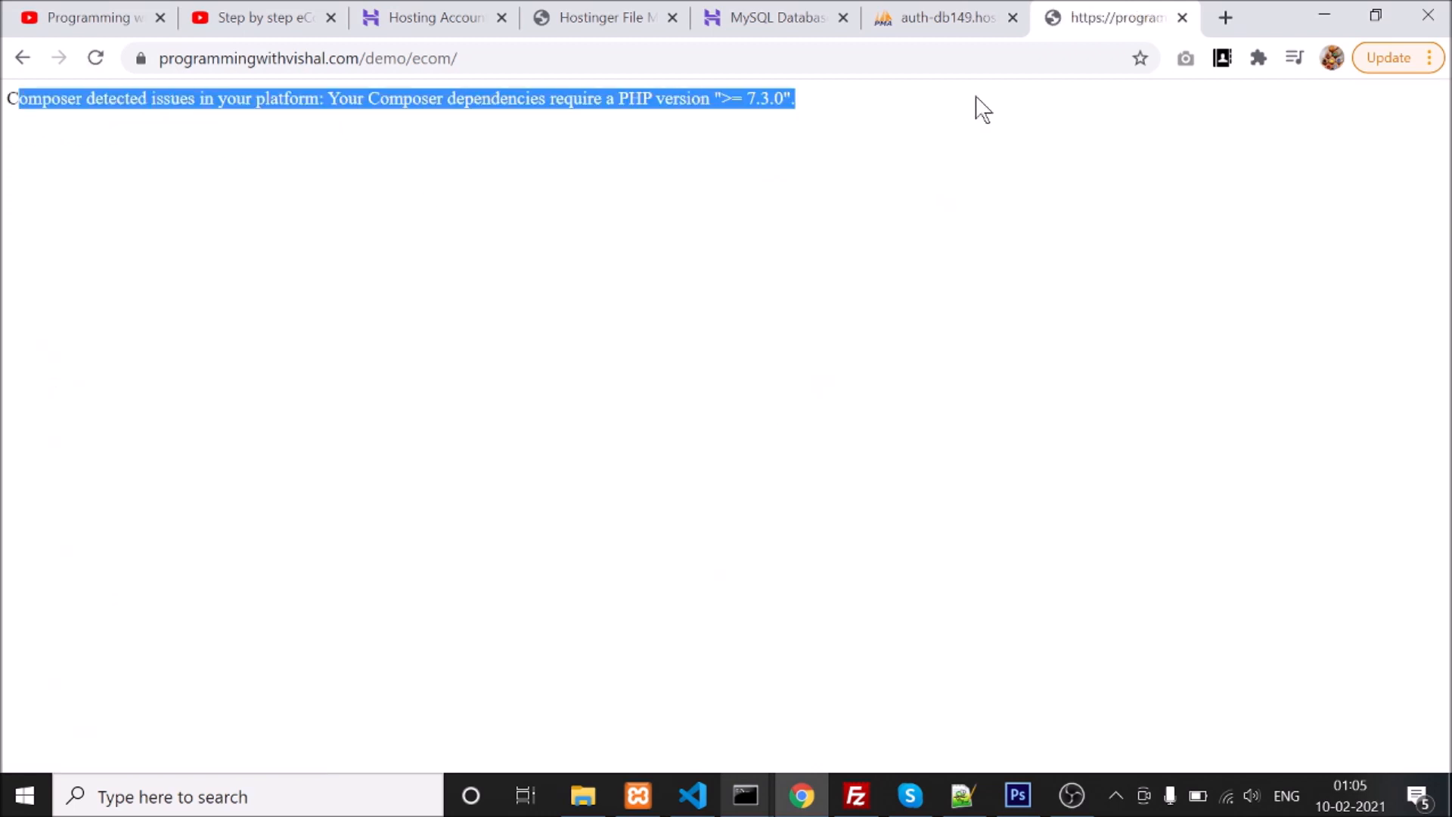
click(392, 269)
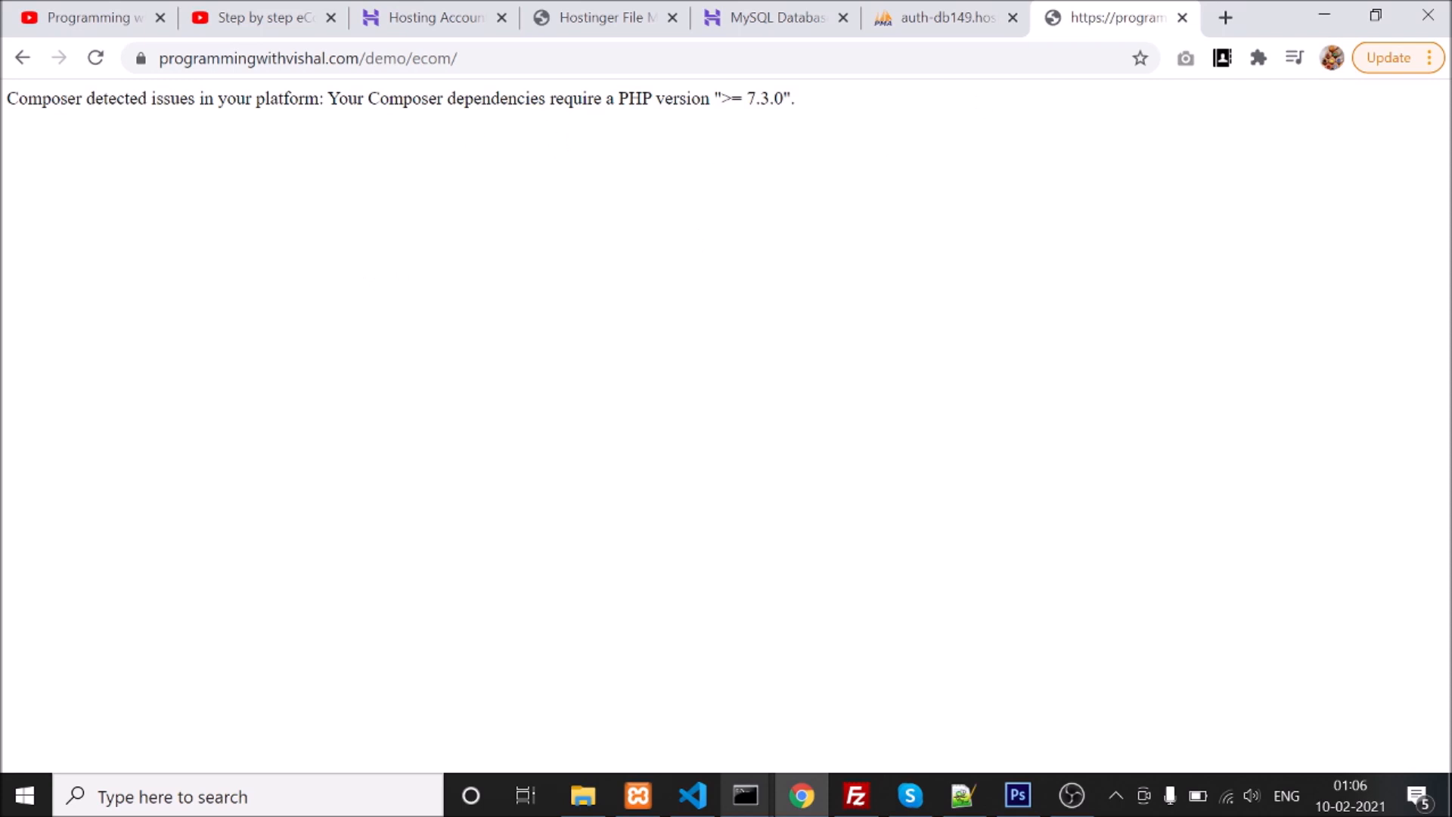
triple_click(405, 98)
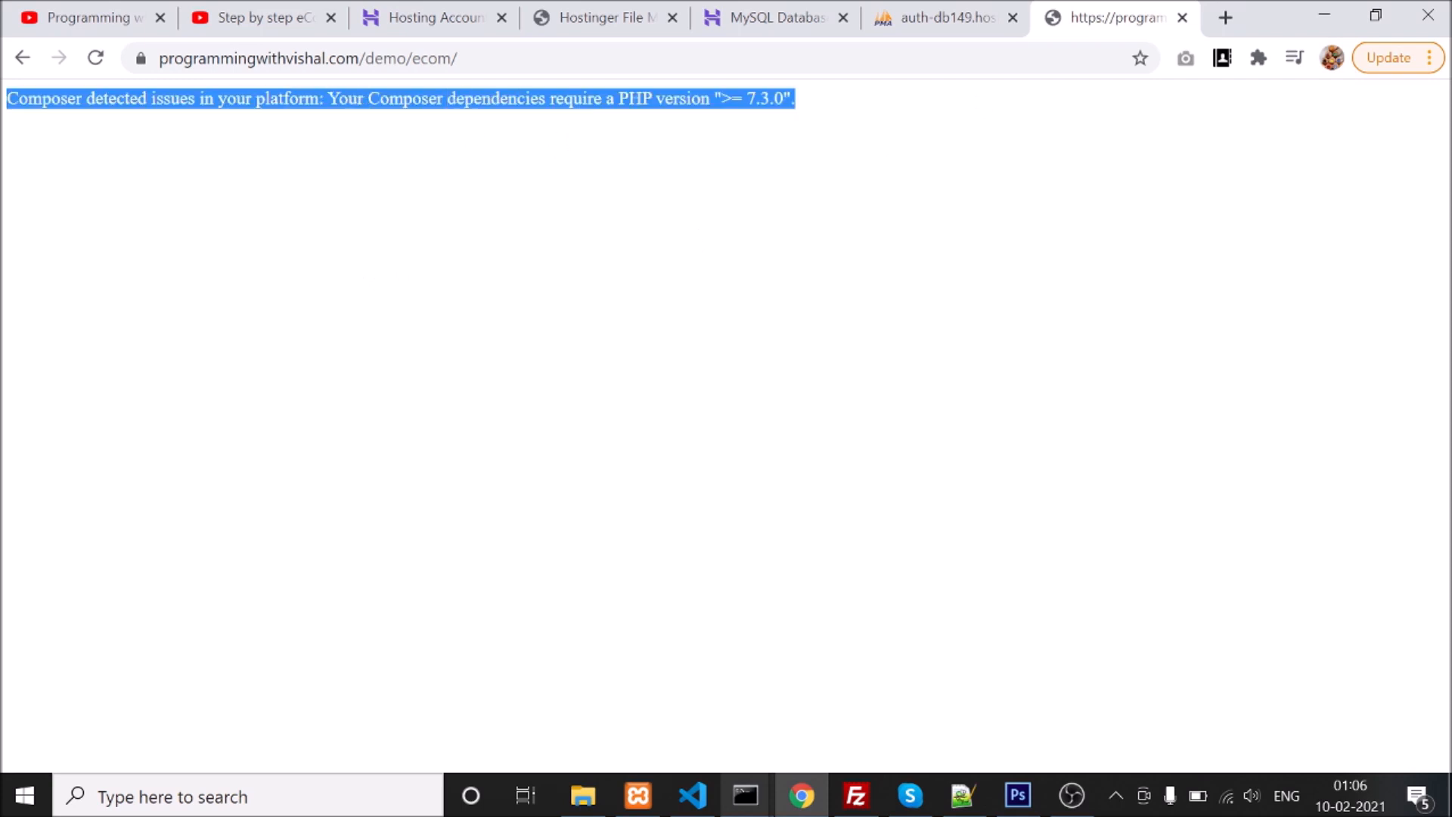
- Switch the website to PHP 7.4 in hPanel's PHP Configuration and save
click(461, 15)
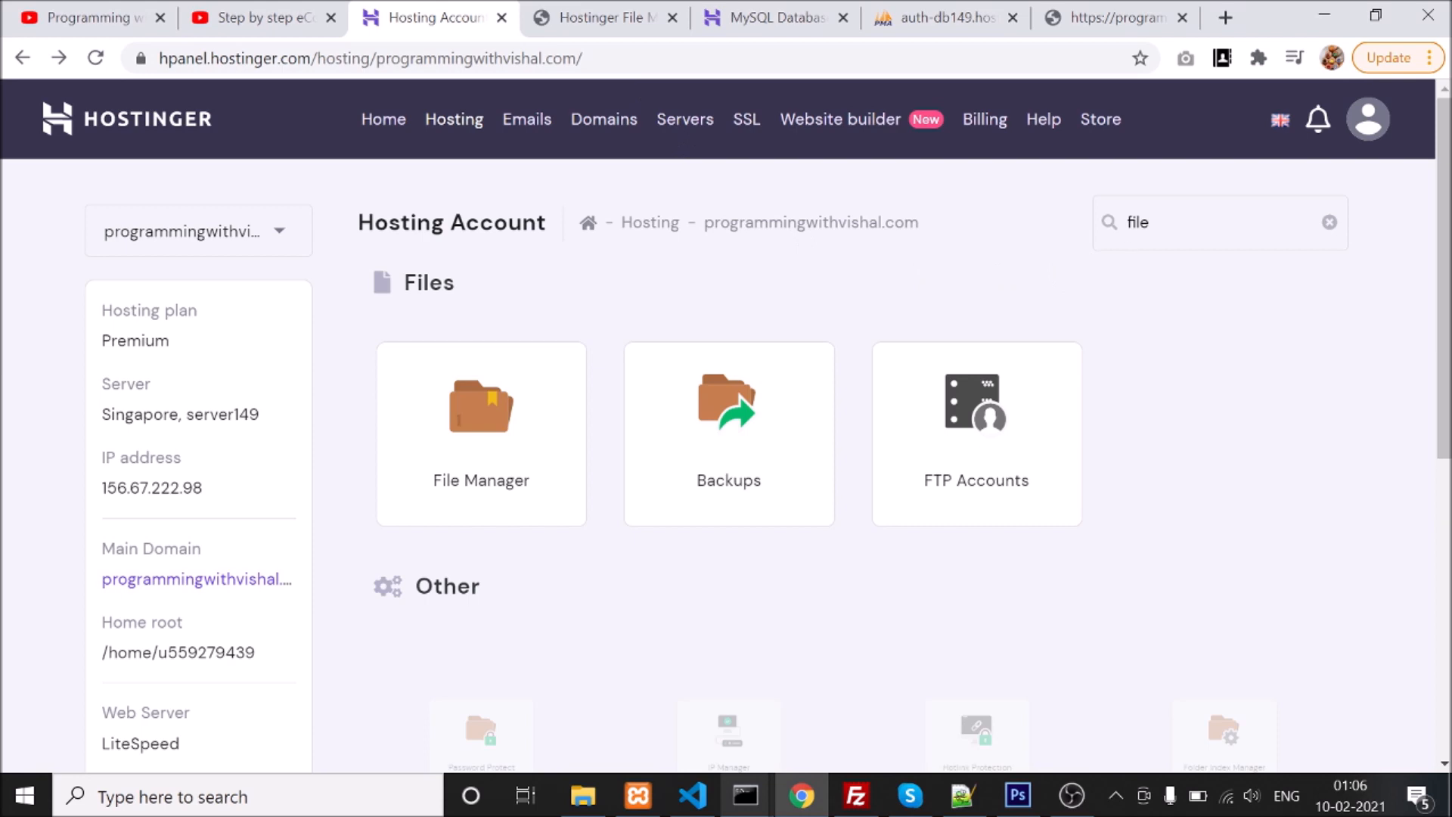
text(php)
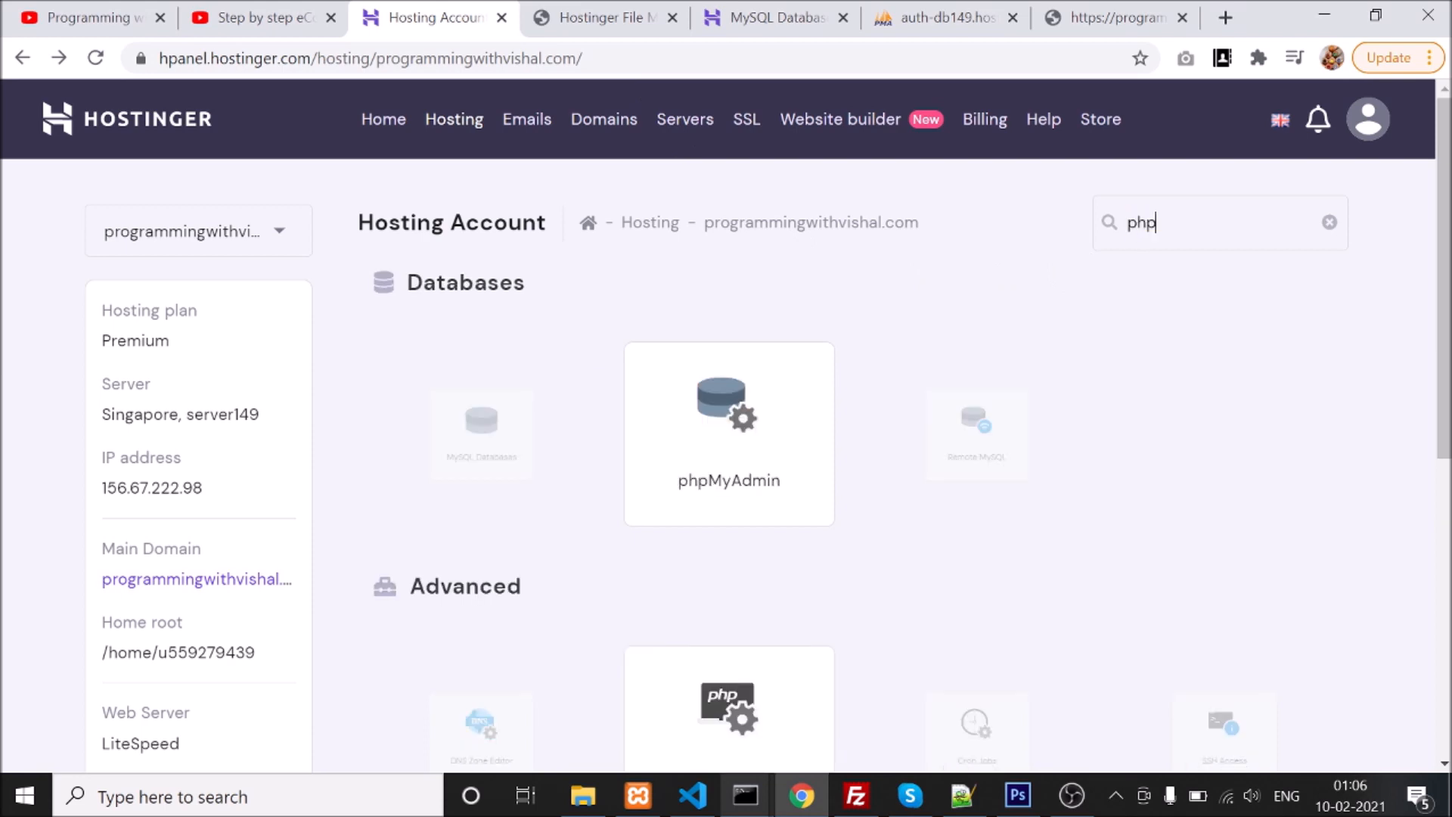
scroll(1049, 348, down, 6)
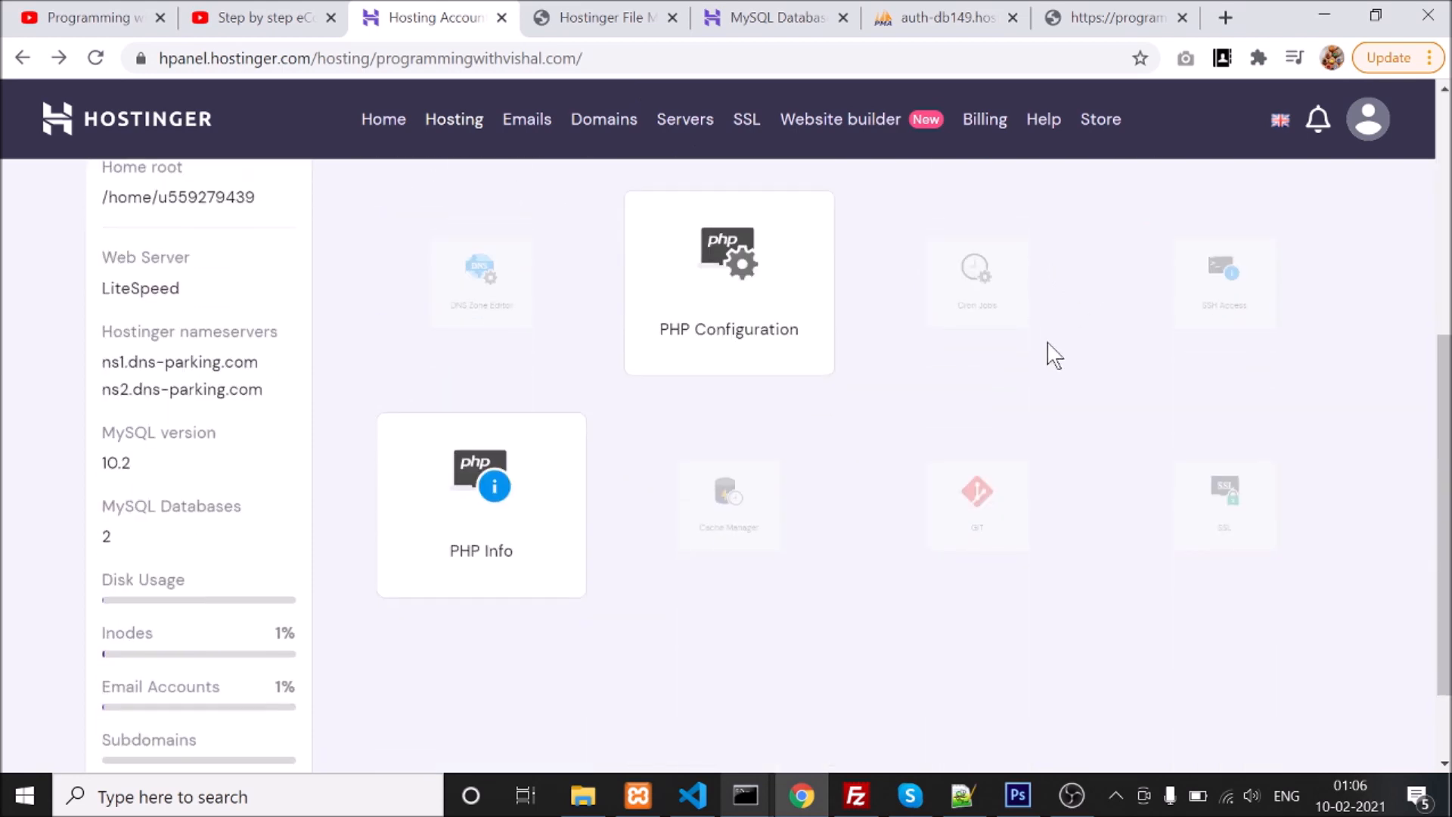
click(691, 315)
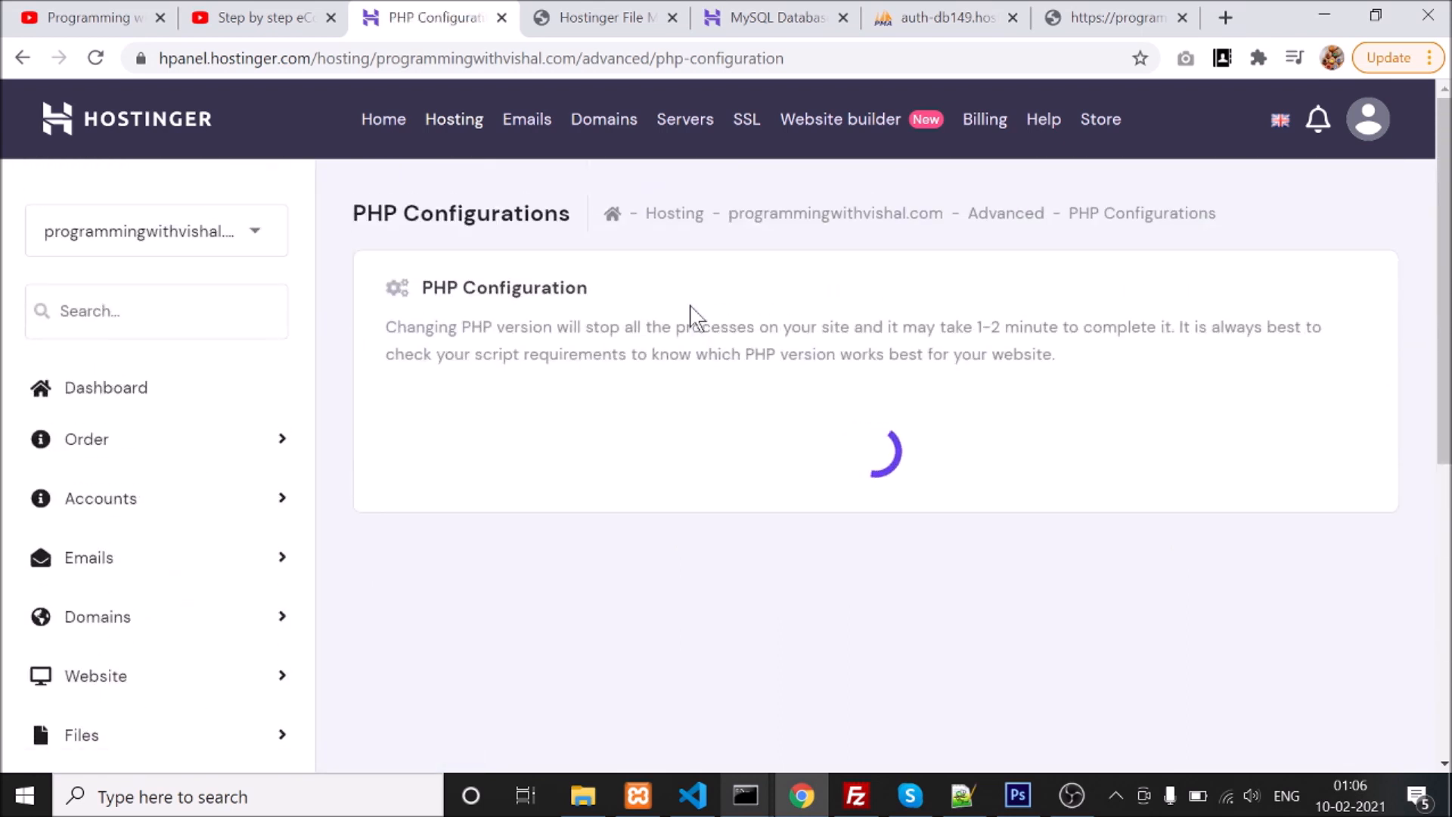
scroll(692, 315, down, 5)
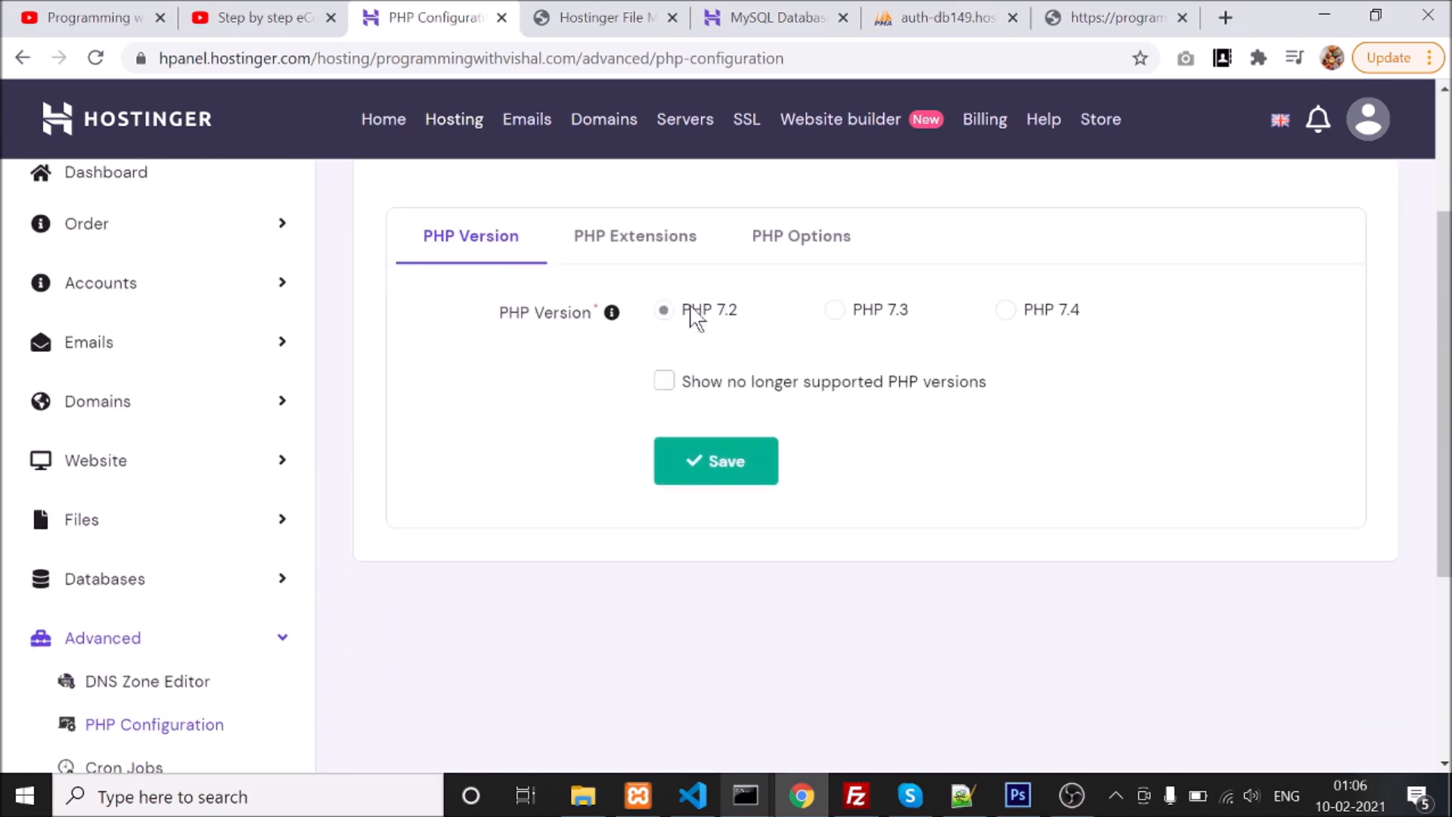
scroll(739, 311, up, 3)
click(1006, 412)
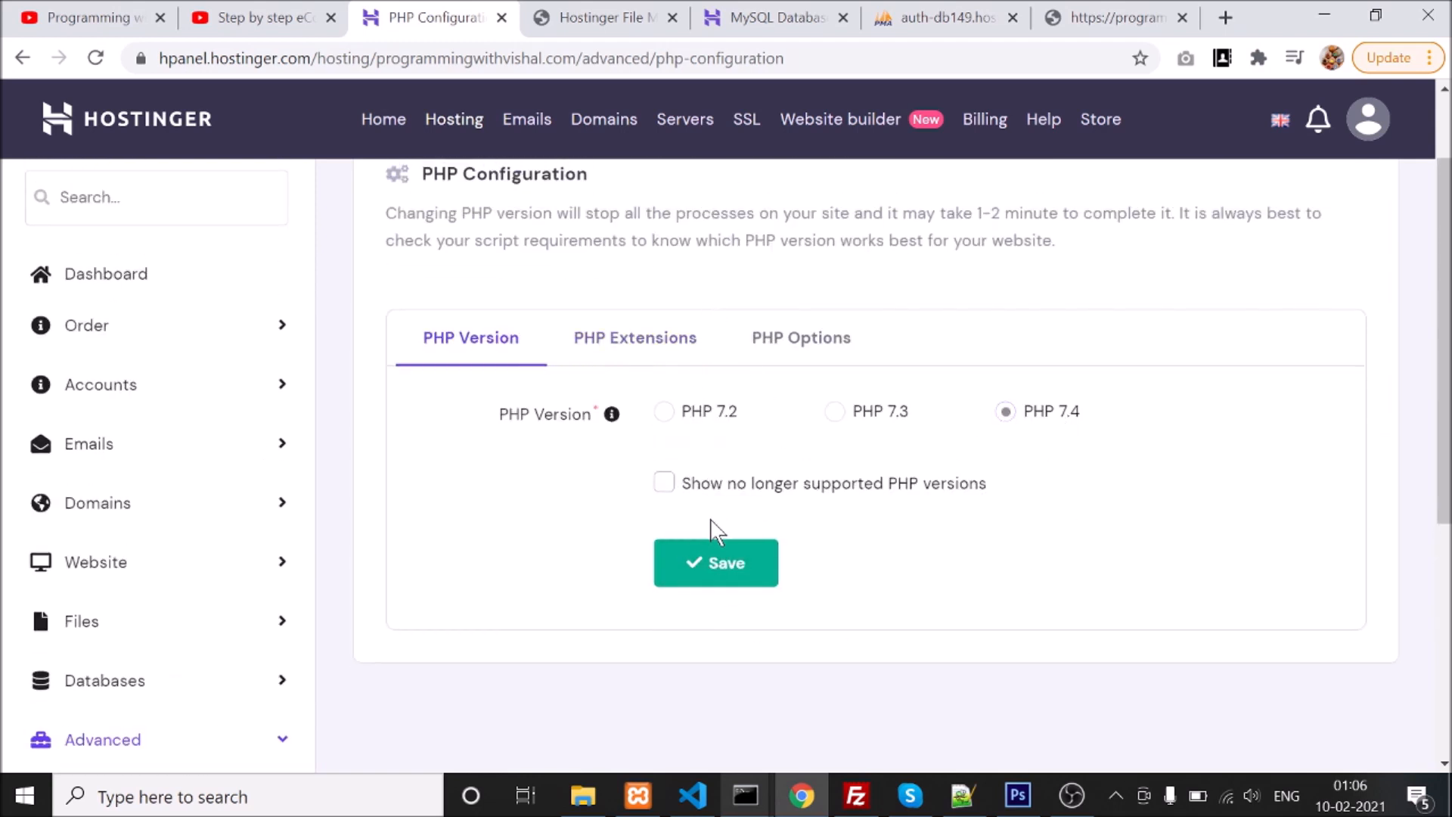
click(755, 581)
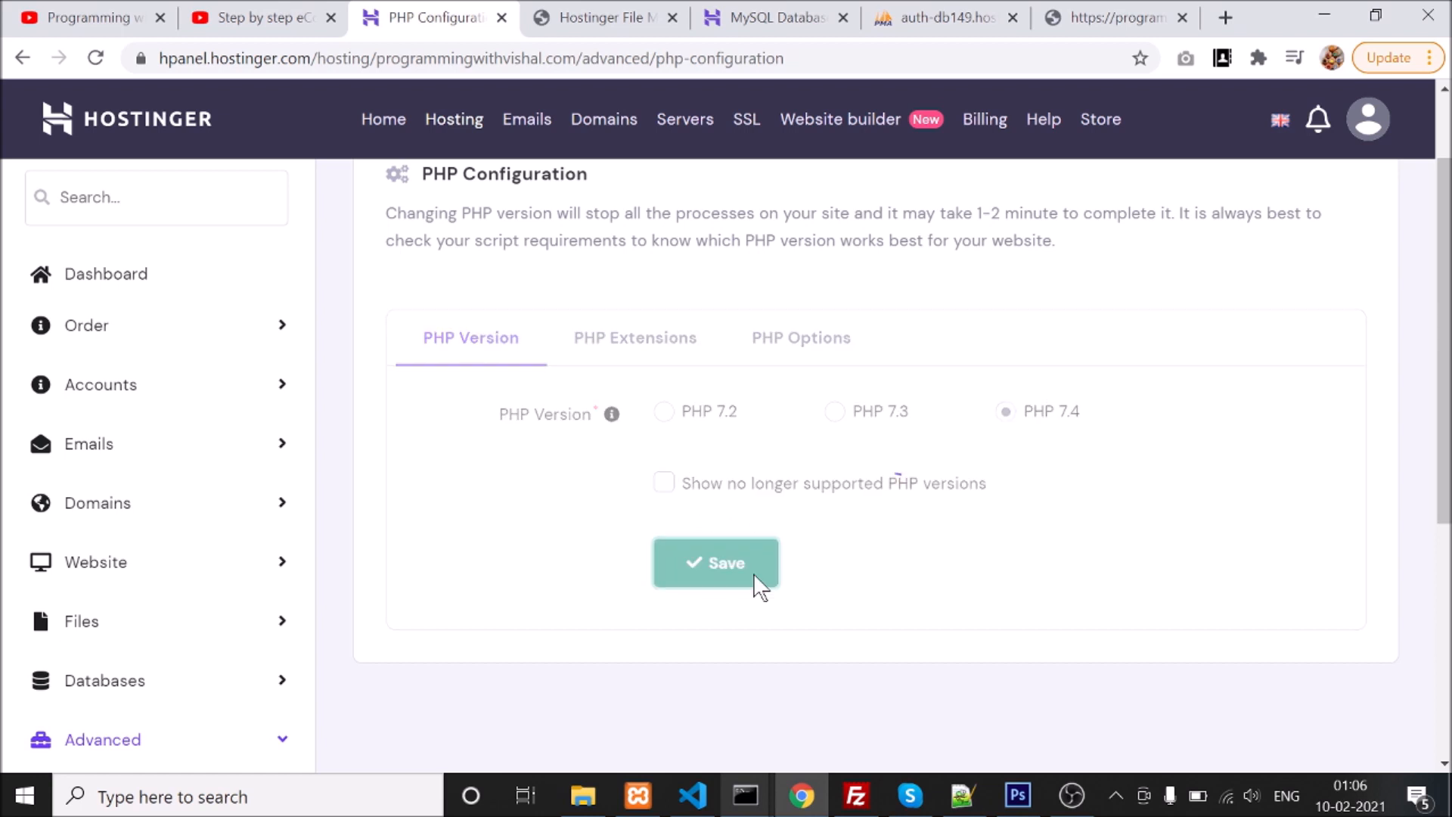
click(1149, 14)
right_click(713, 250)
right_click(588, 263)
- Reload the demo/ecom page so the Laravel welcome page appears
click(437, 314)
click(551, 172)
right_click(515, 258)
click(568, 327)
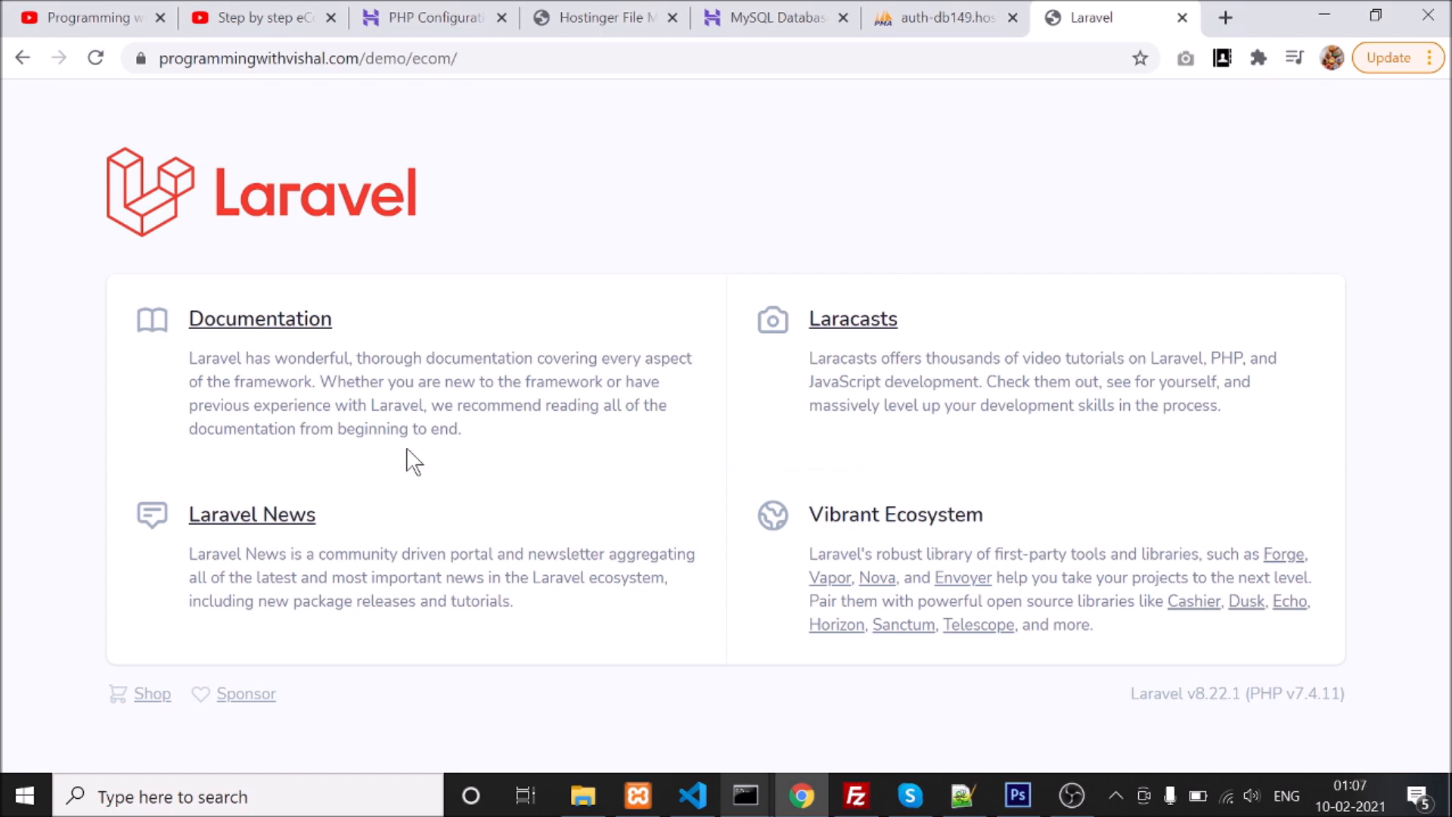
- Open demo/ecom/admin and sign in with the admin credentials
click(523, 58)
key(End)
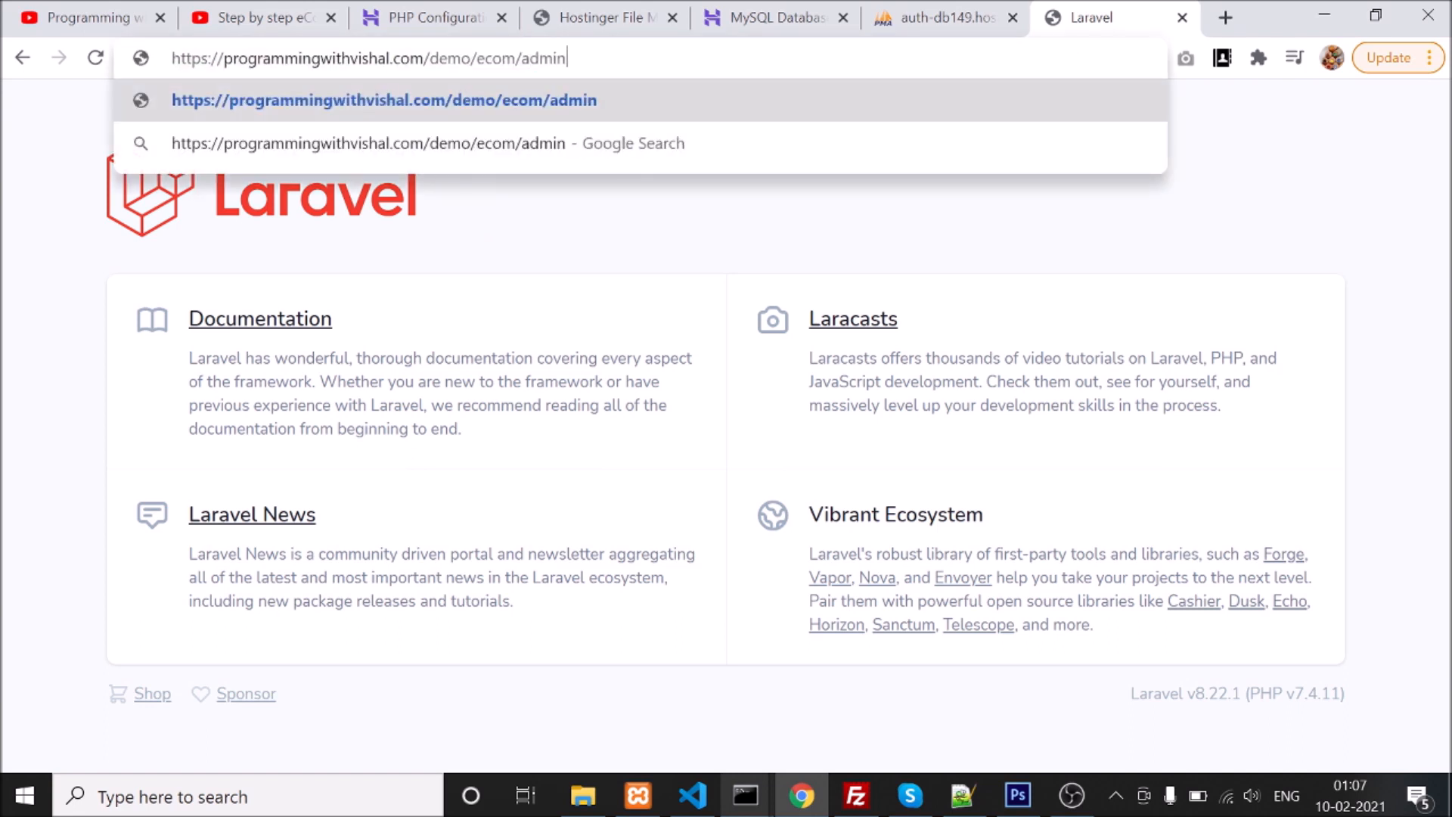
key(Return)
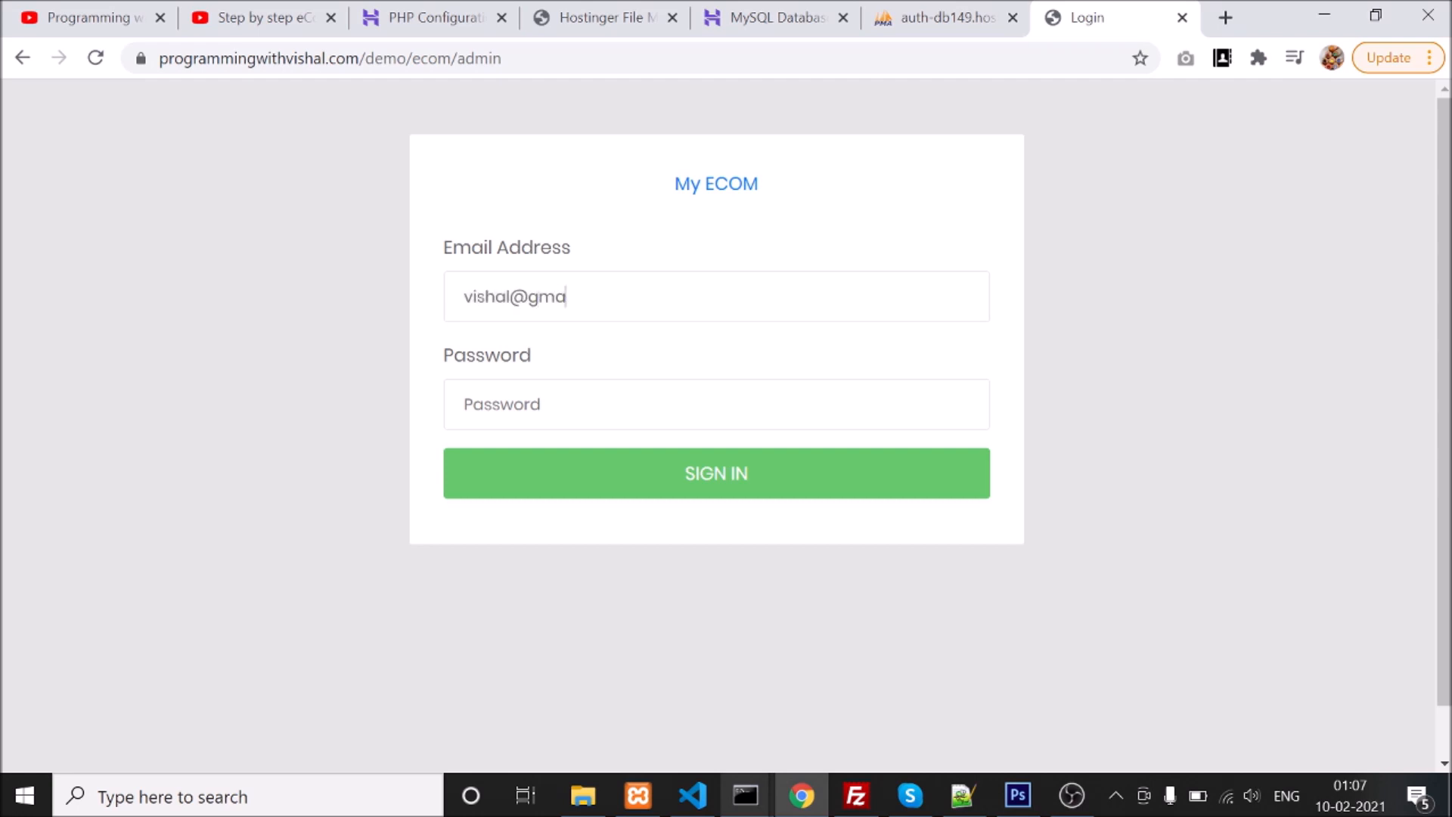
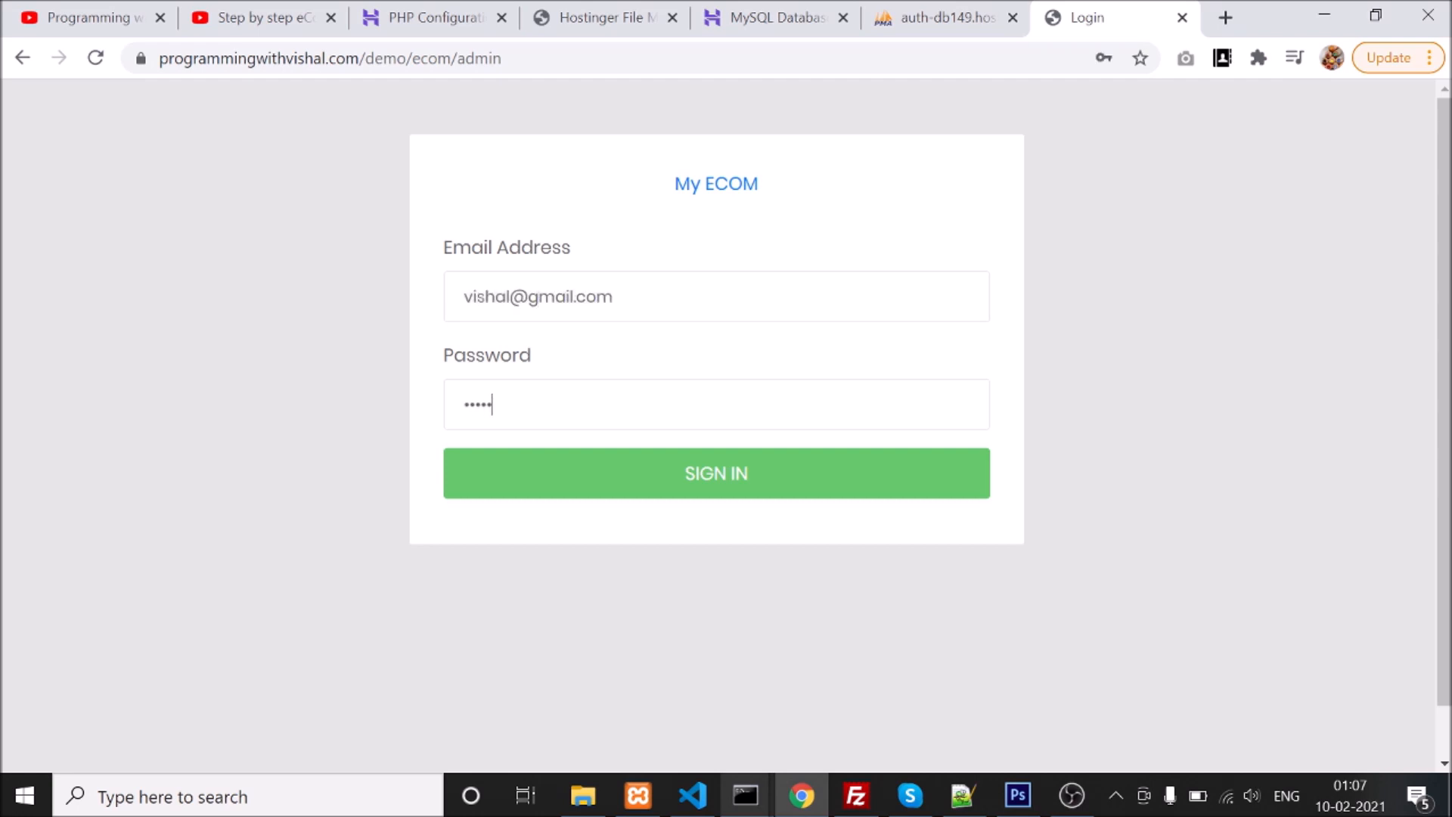
click(705, 472)
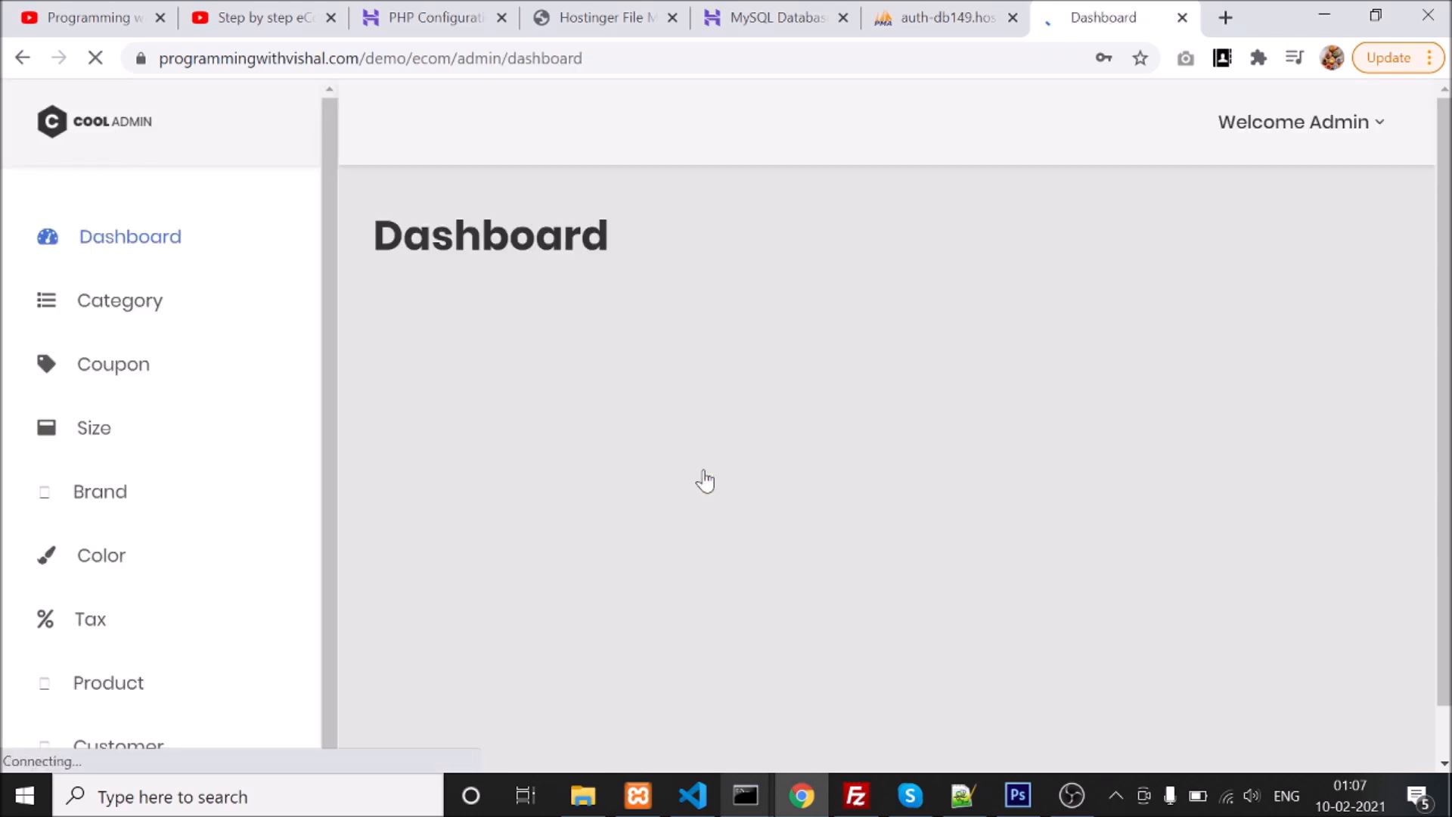
- Dismiss the password prompt and open New Cat for editing from the category list
click(941, 388)
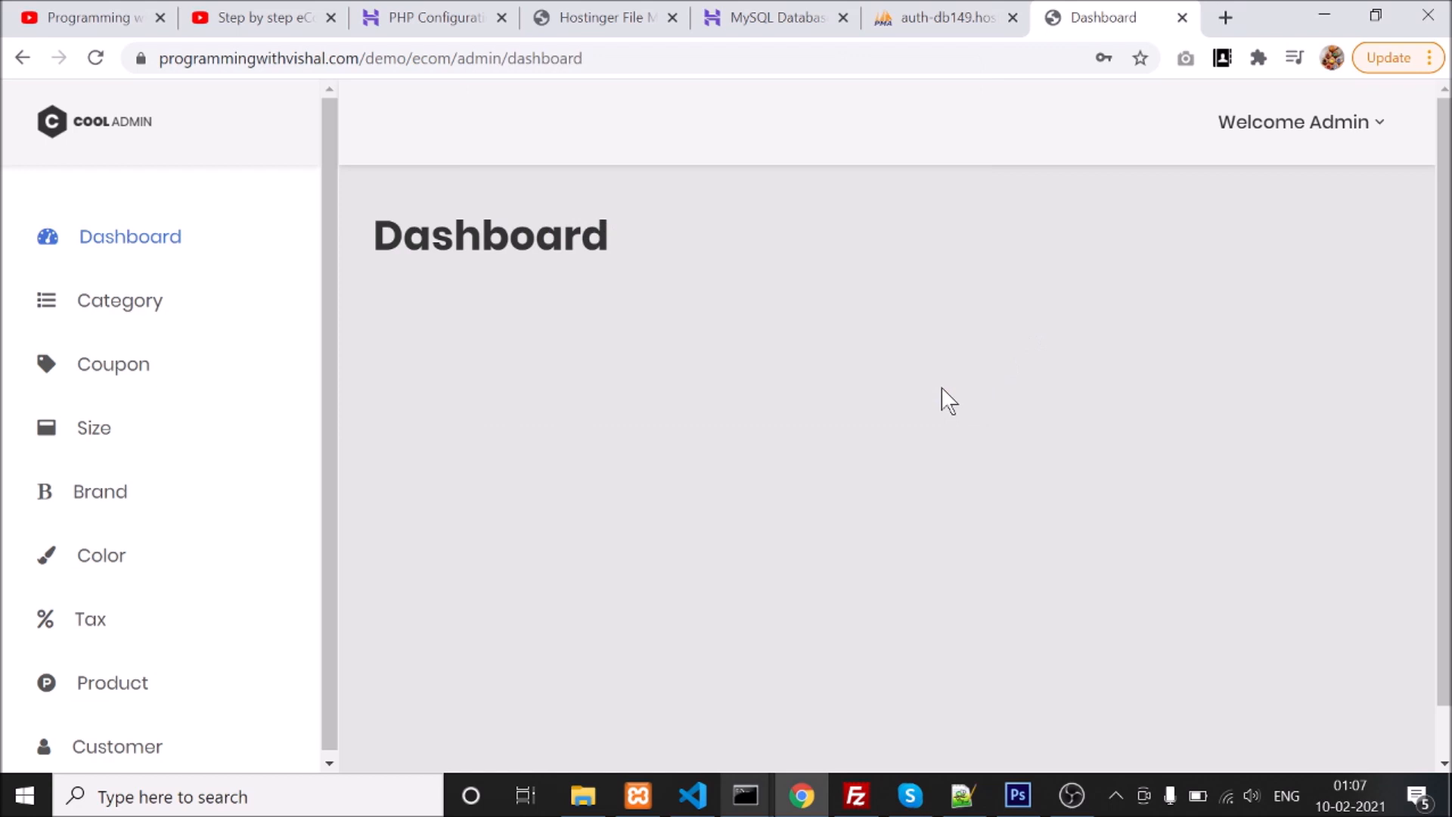
click(141, 311)
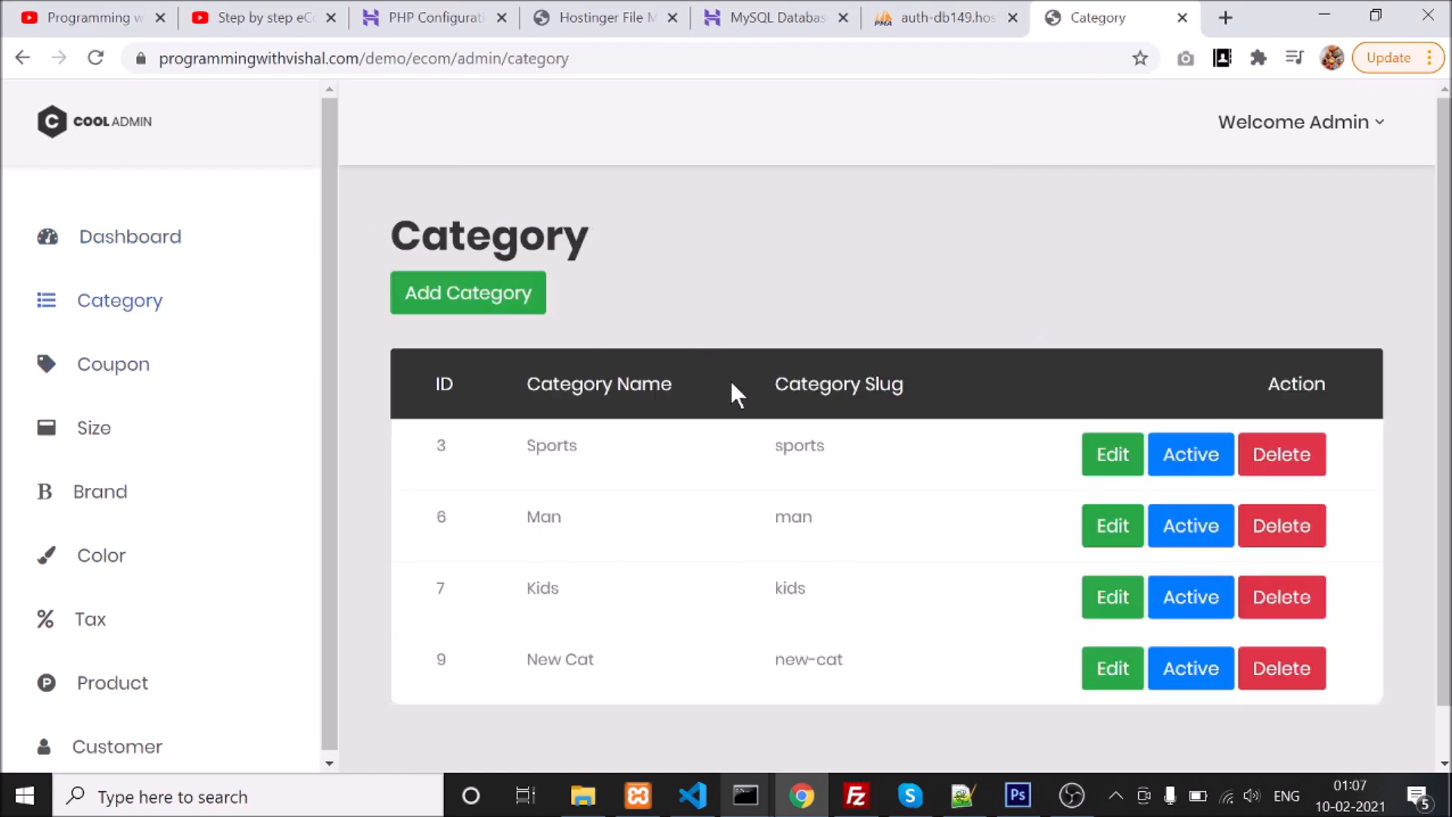
click(1110, 683)
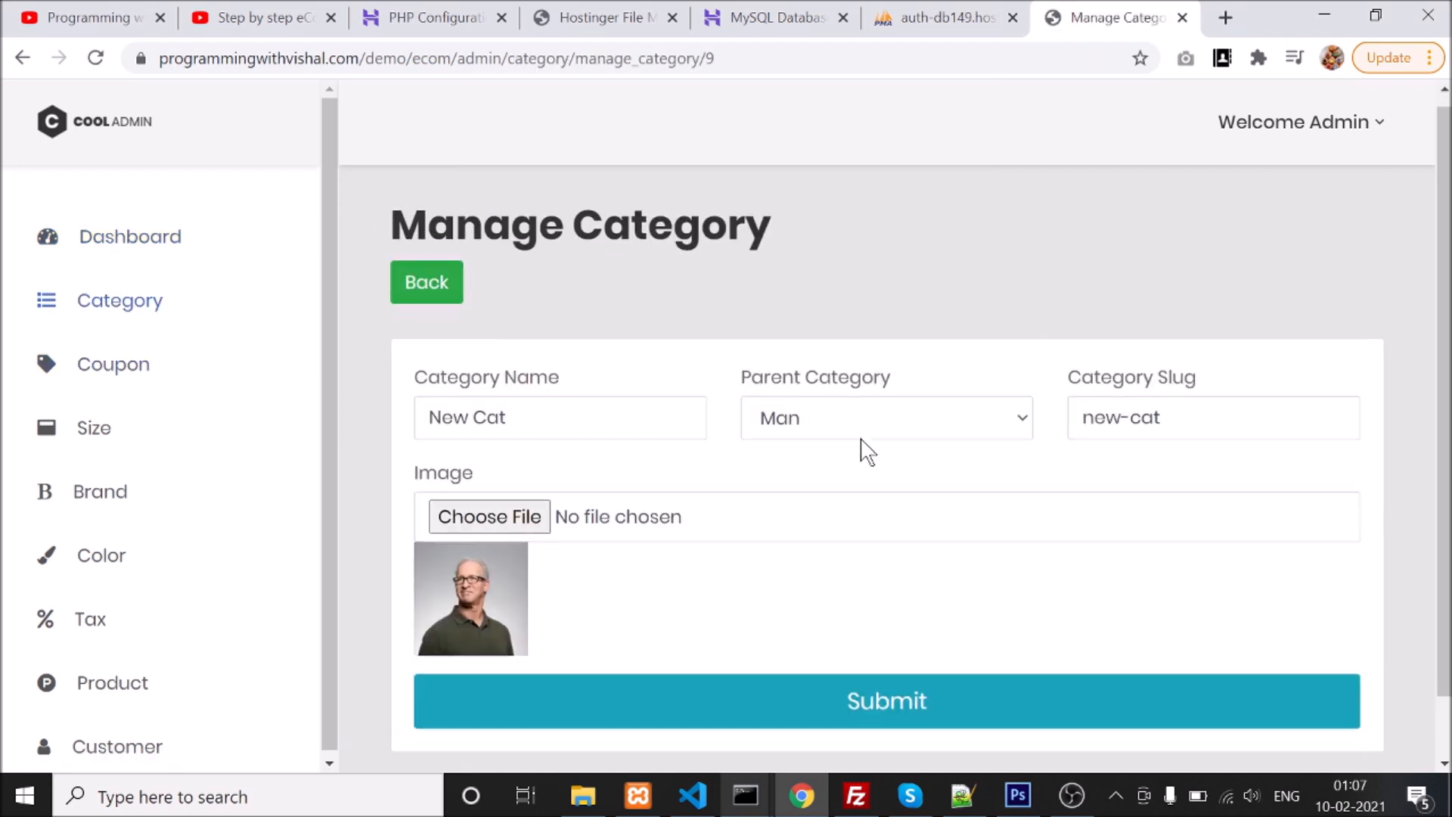
scroll(867, 451, down, 1)
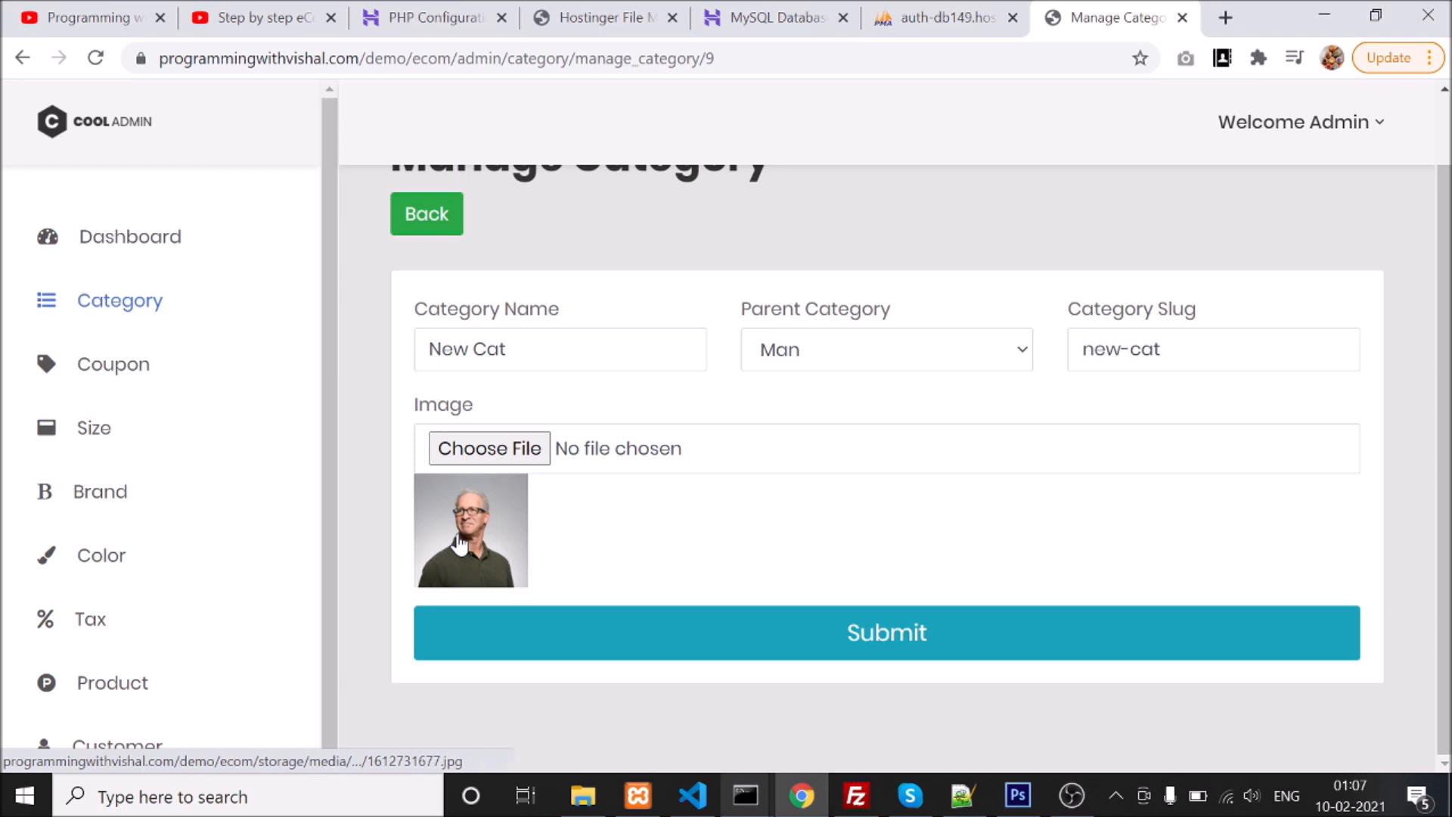
- Set New Cat's image to admin_html/images/bg-title-01.jpg and submit the category
click(492, 458)
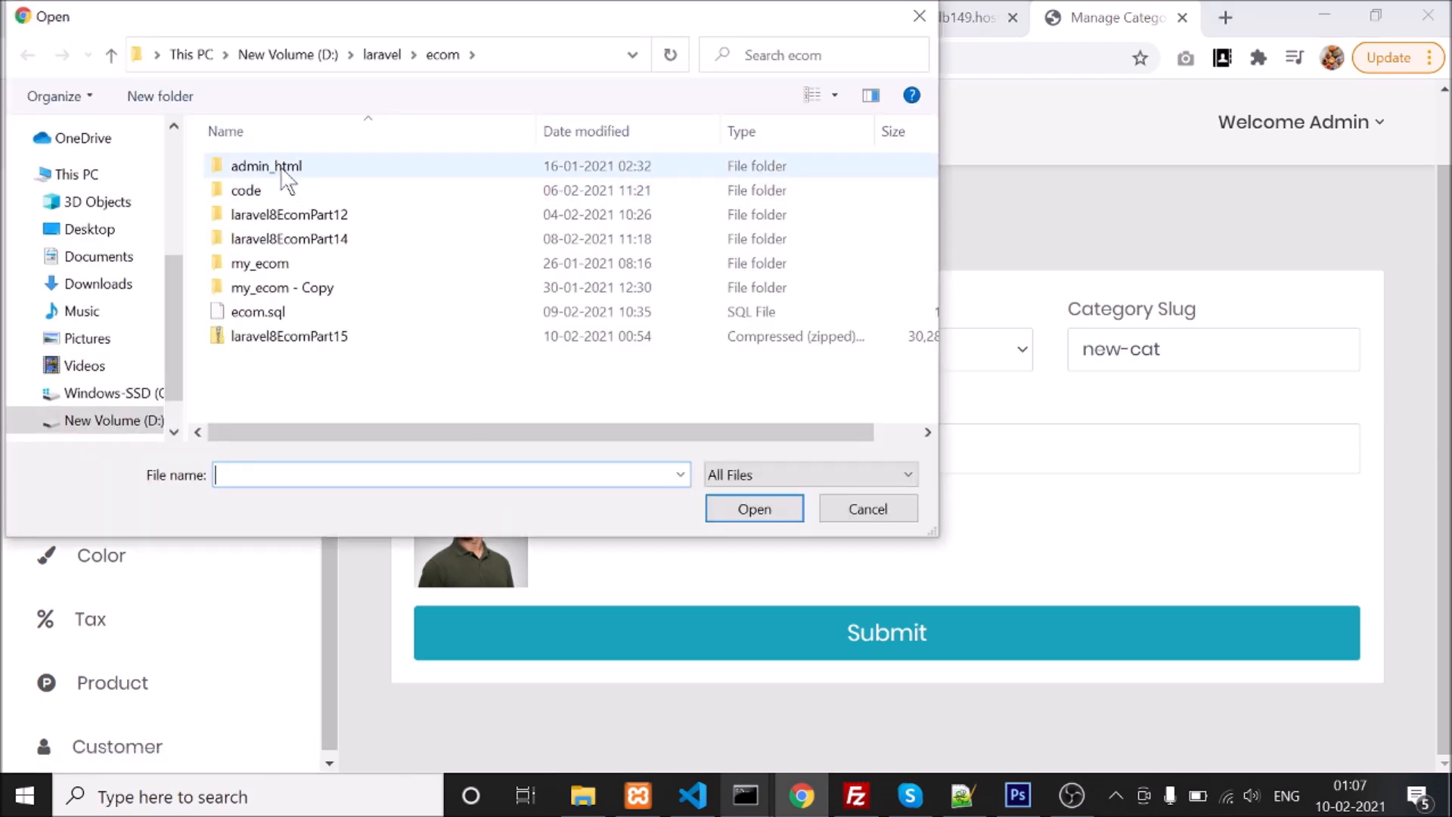
double_click(265, 263)
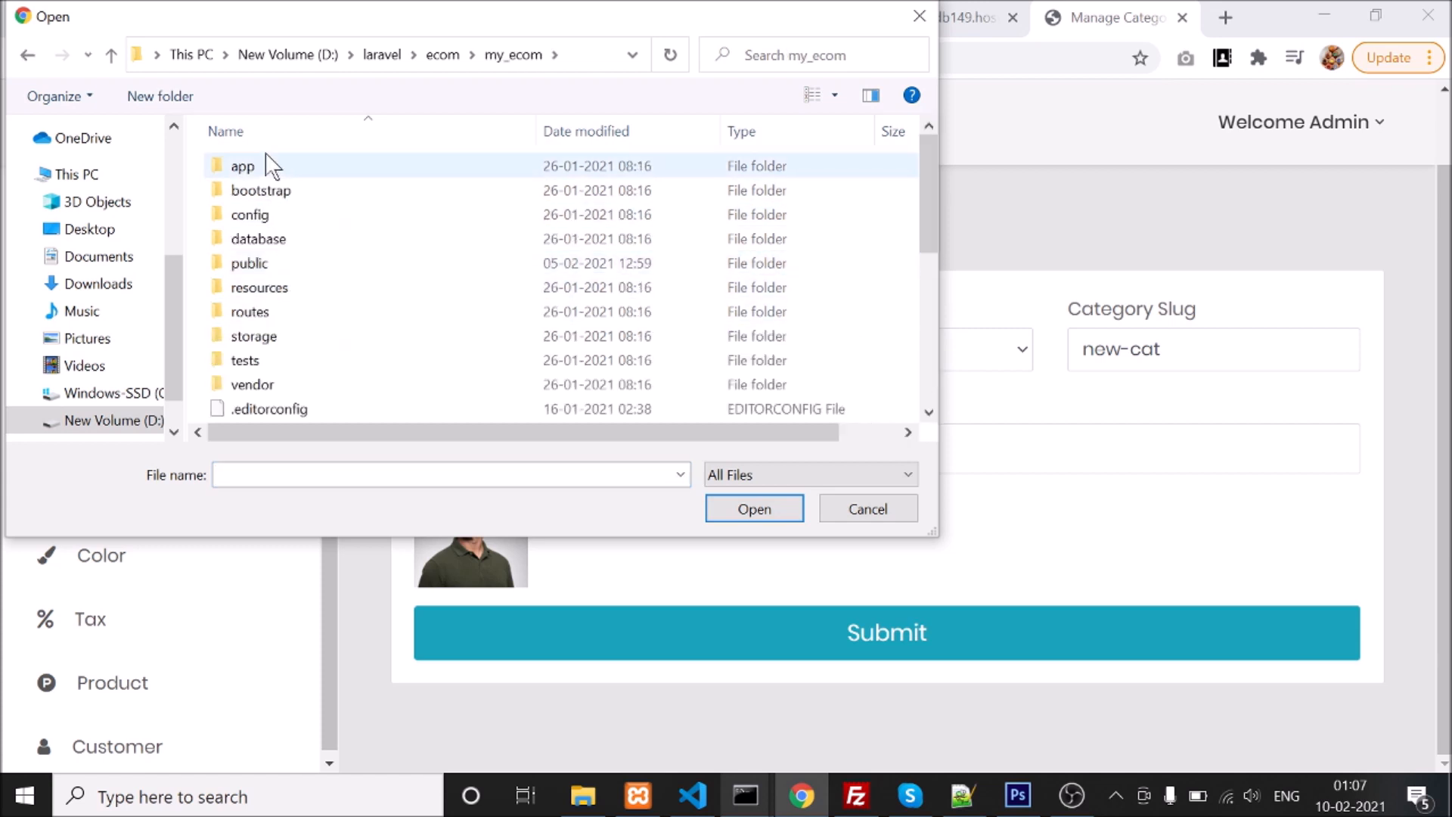
click(442, 54)
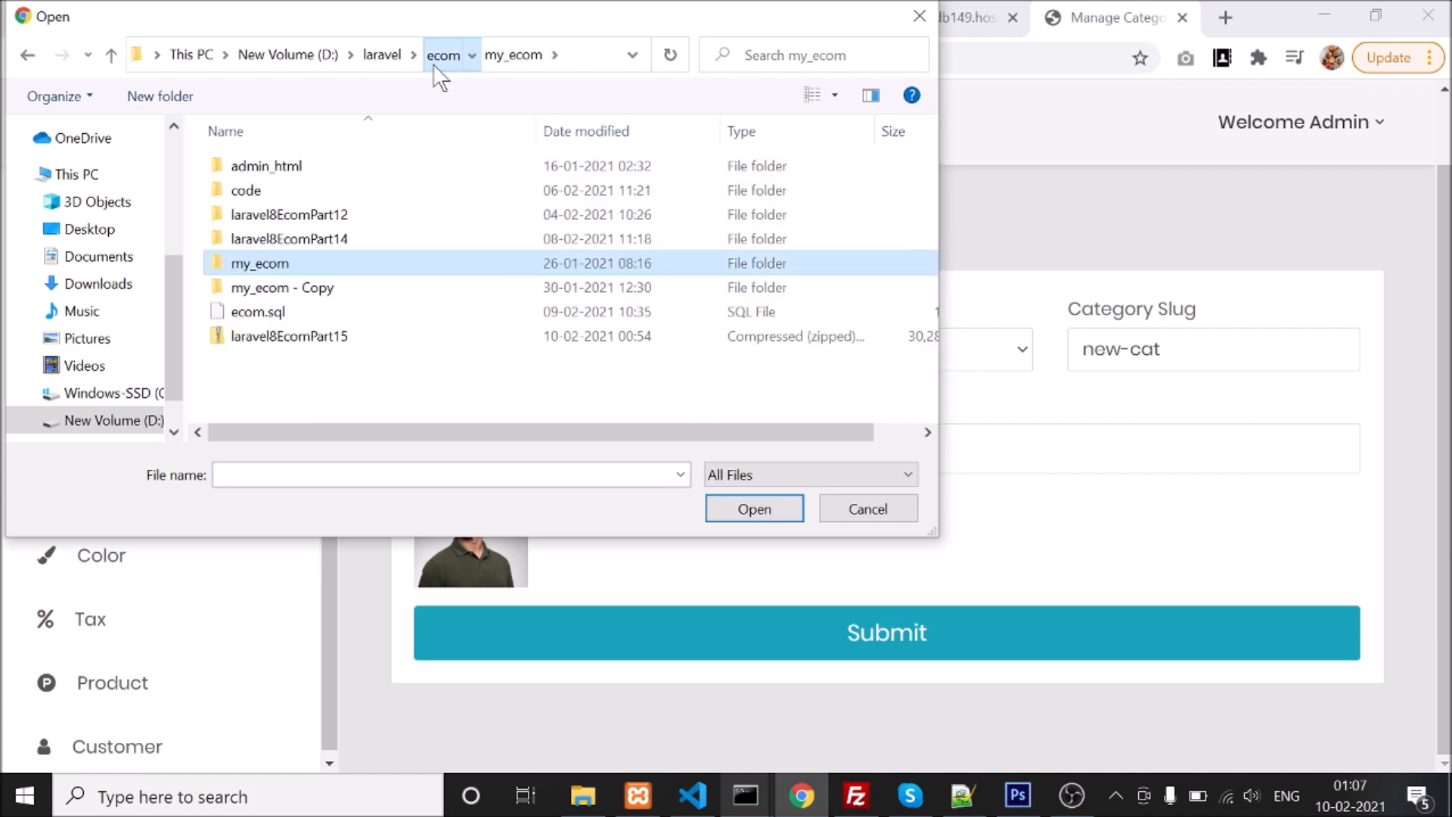
double_click(307, 166)
double_click(289, 224)
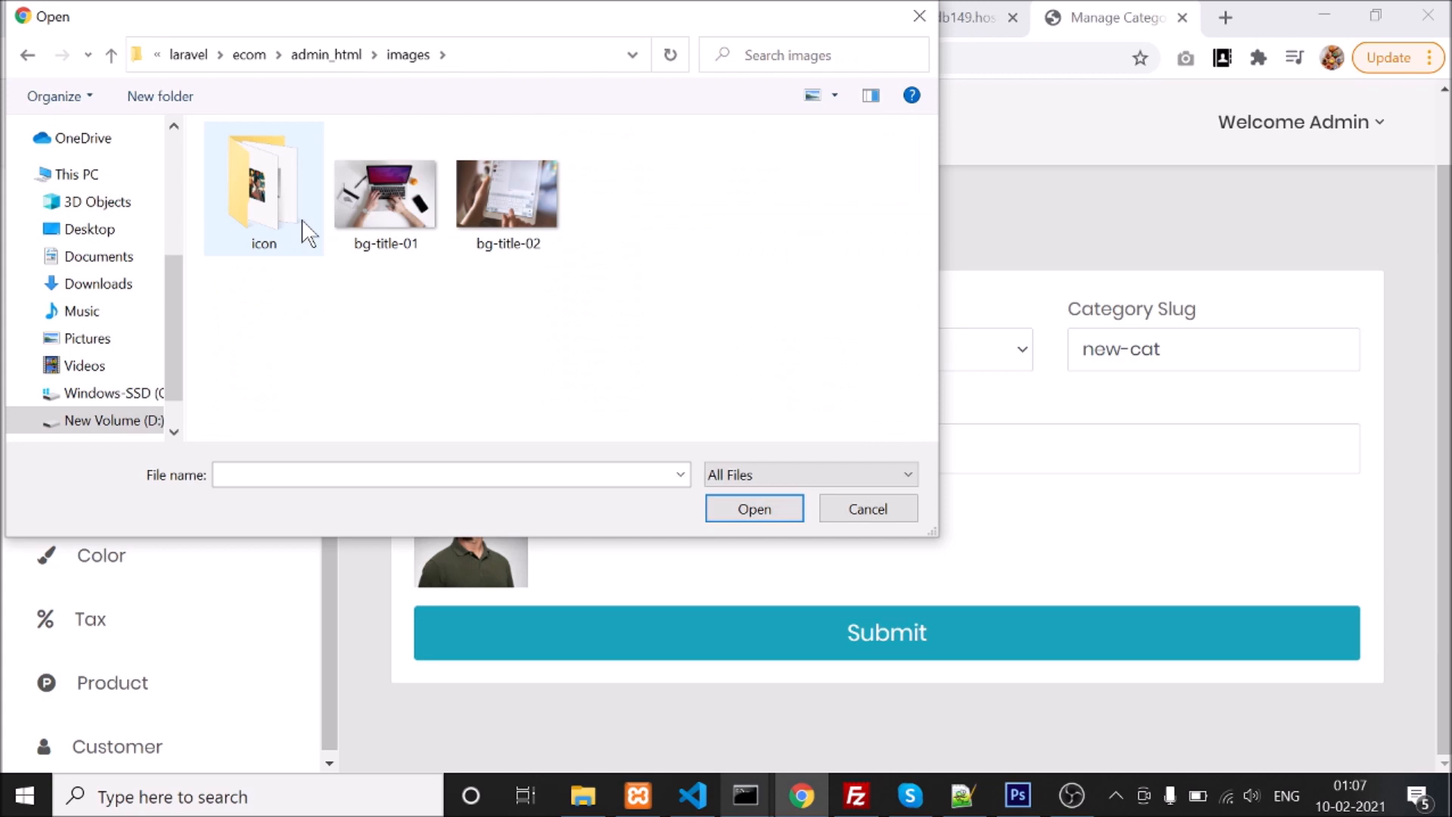
double_click(406, 225)
click(990, 647)
scroll(988, 644, down, 1)
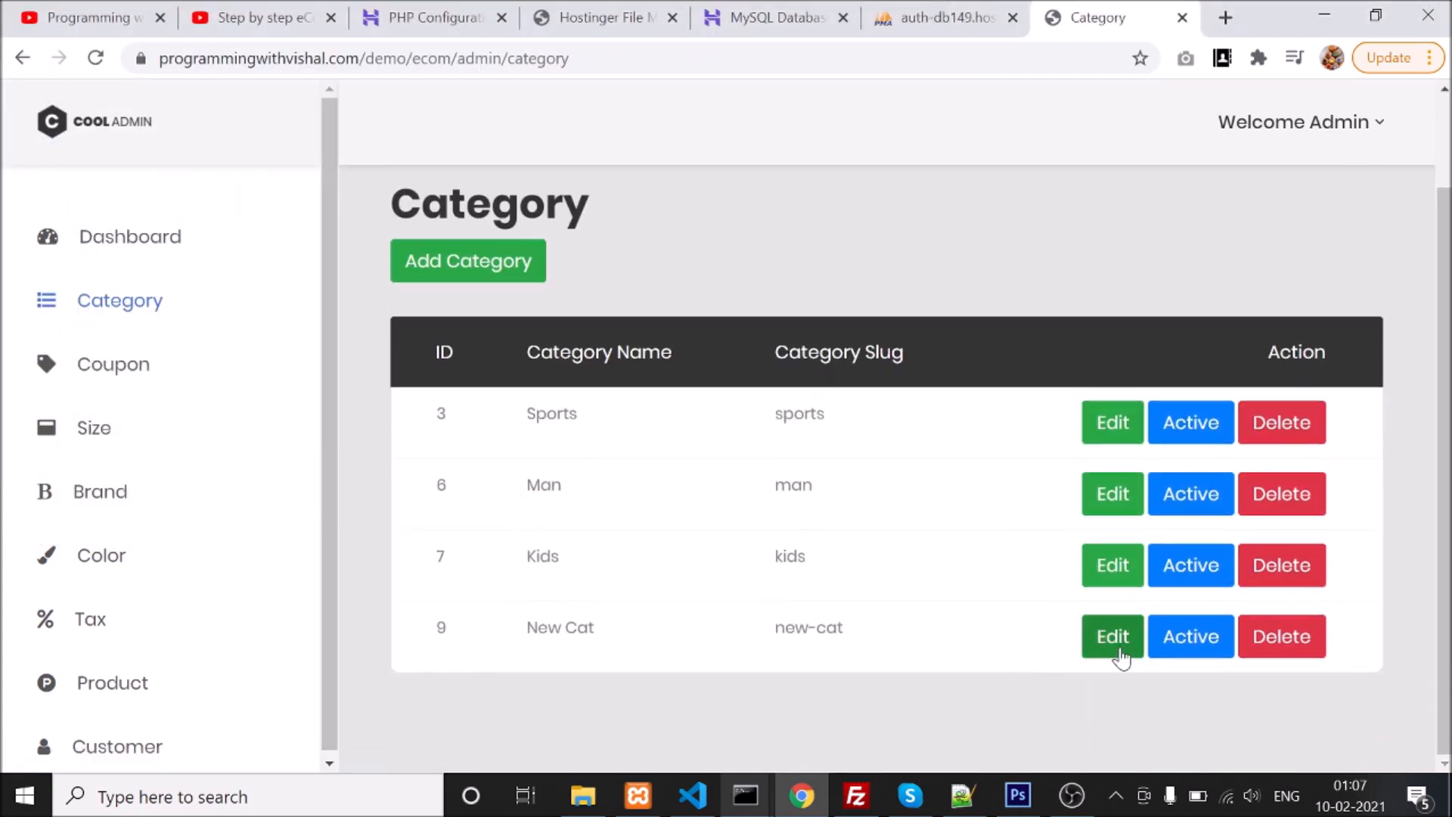
- Open New Cat's broken image in a new tab, which shows Not Found, then go back to File Manager
click(1116, 647)
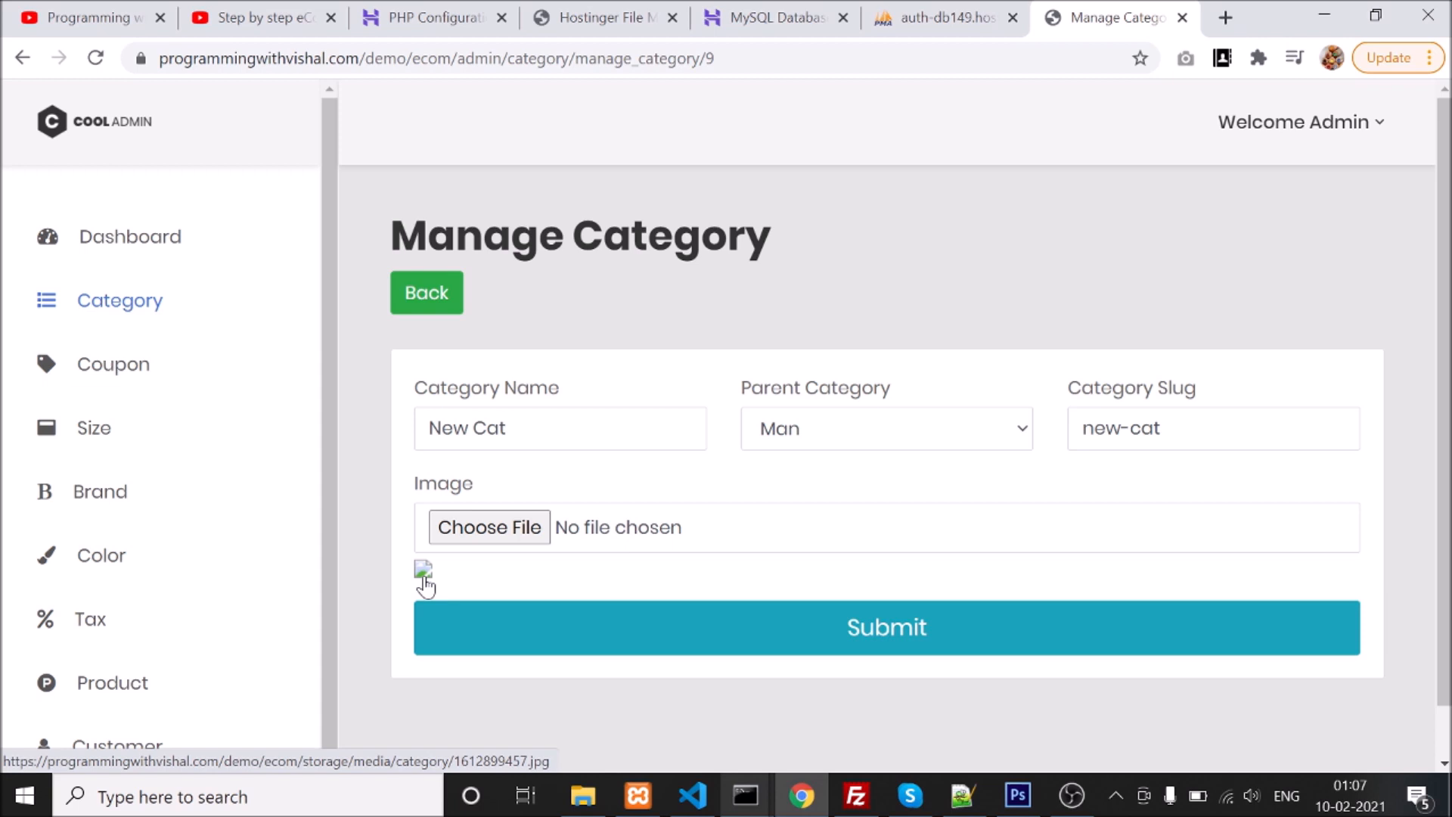
right_click(425, 582)
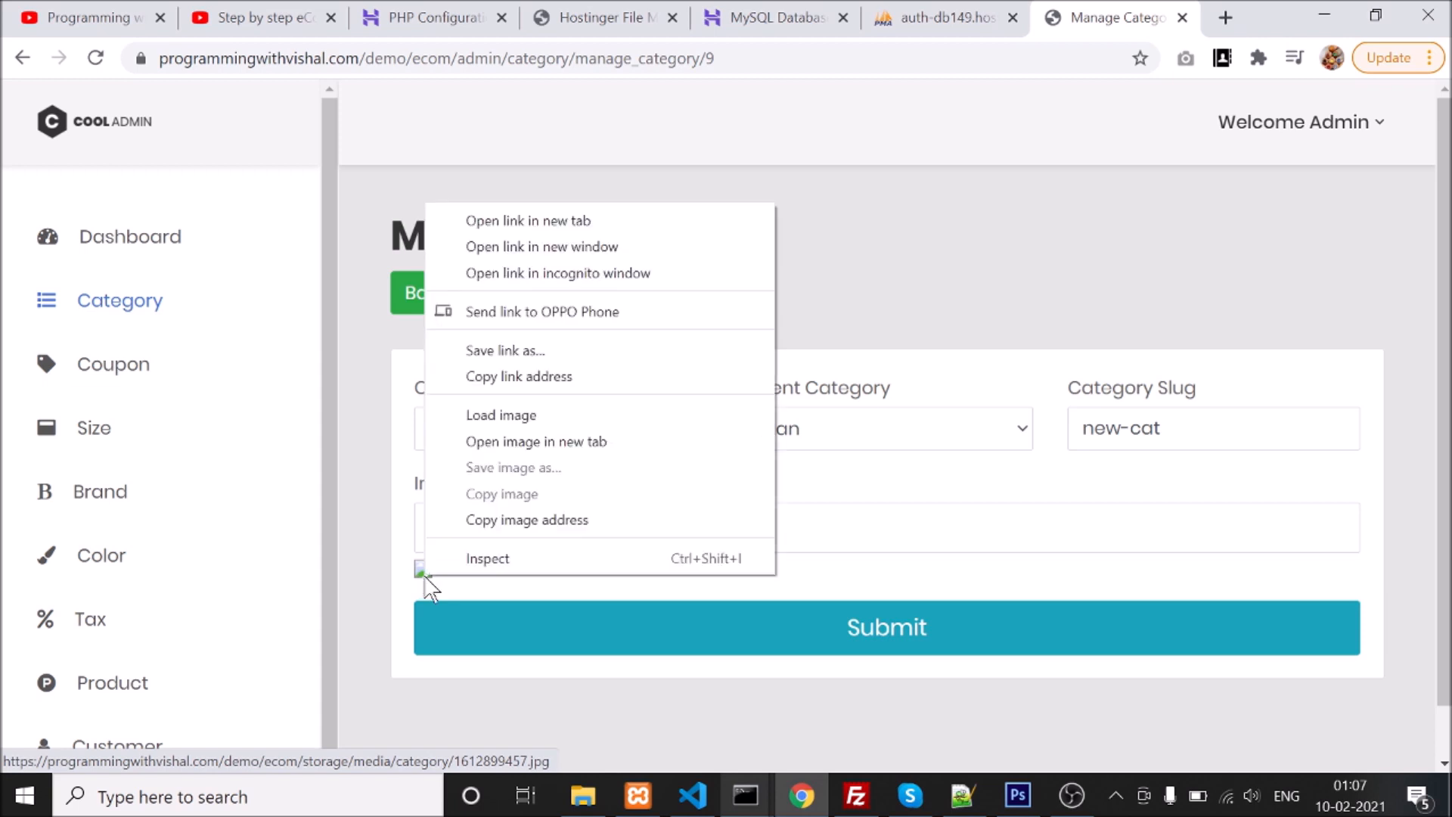
click(559, 441)
click(533, 17)
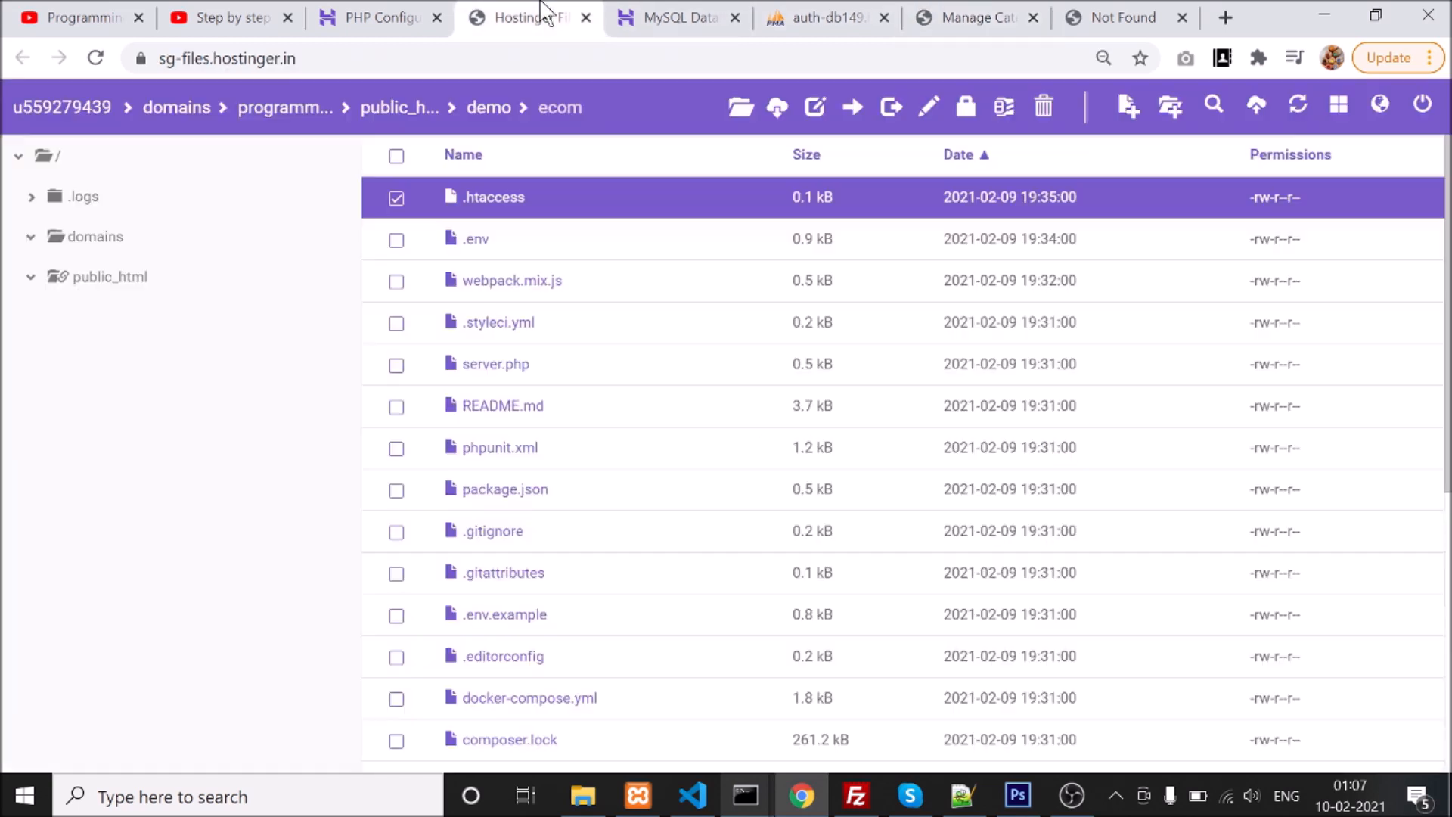
- Browse File Manager into demo/ecom/storage/app/public/media
click(396, 198)
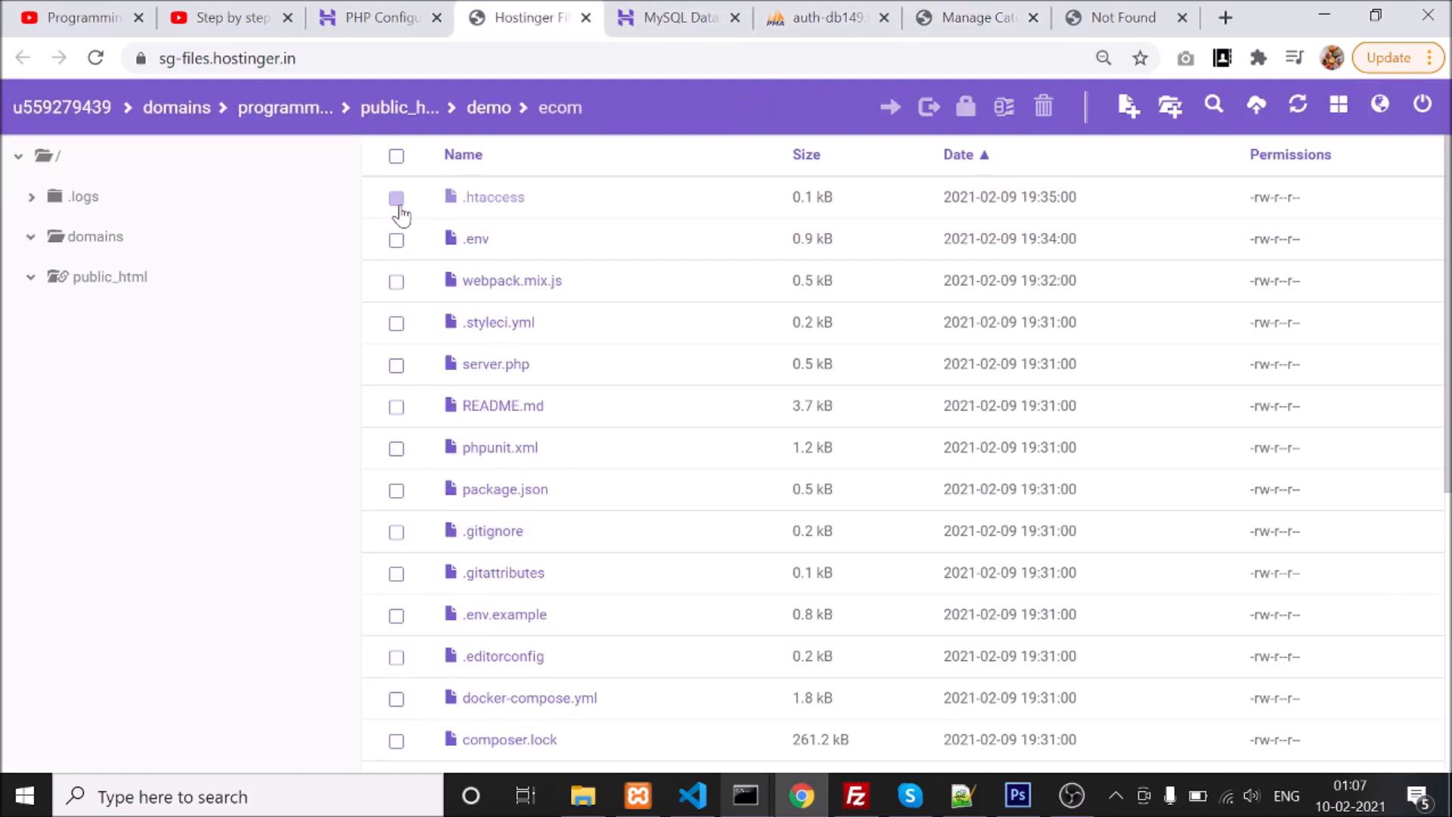
scroll(568, 484, down, 6)
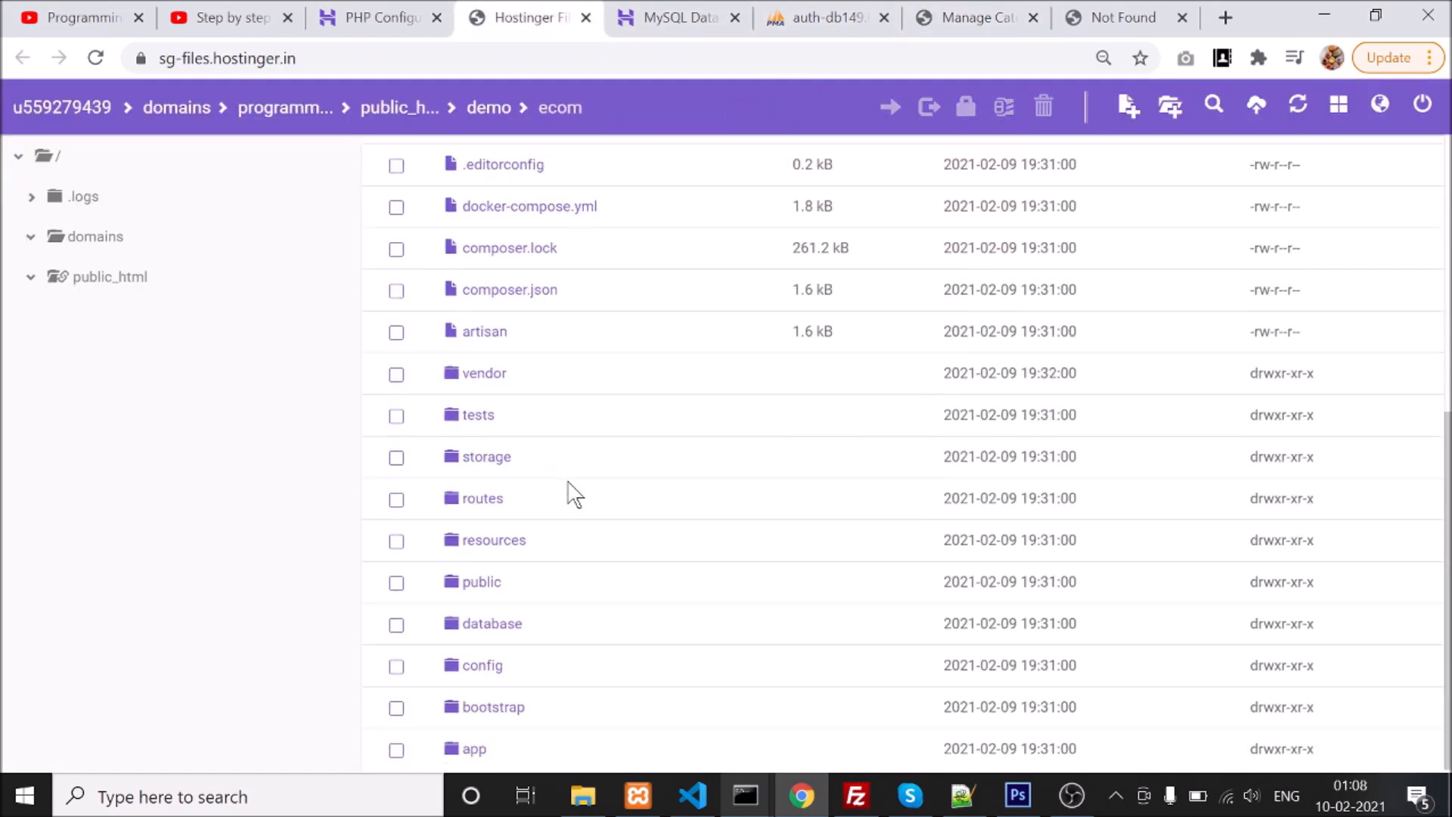
click(484, 462)
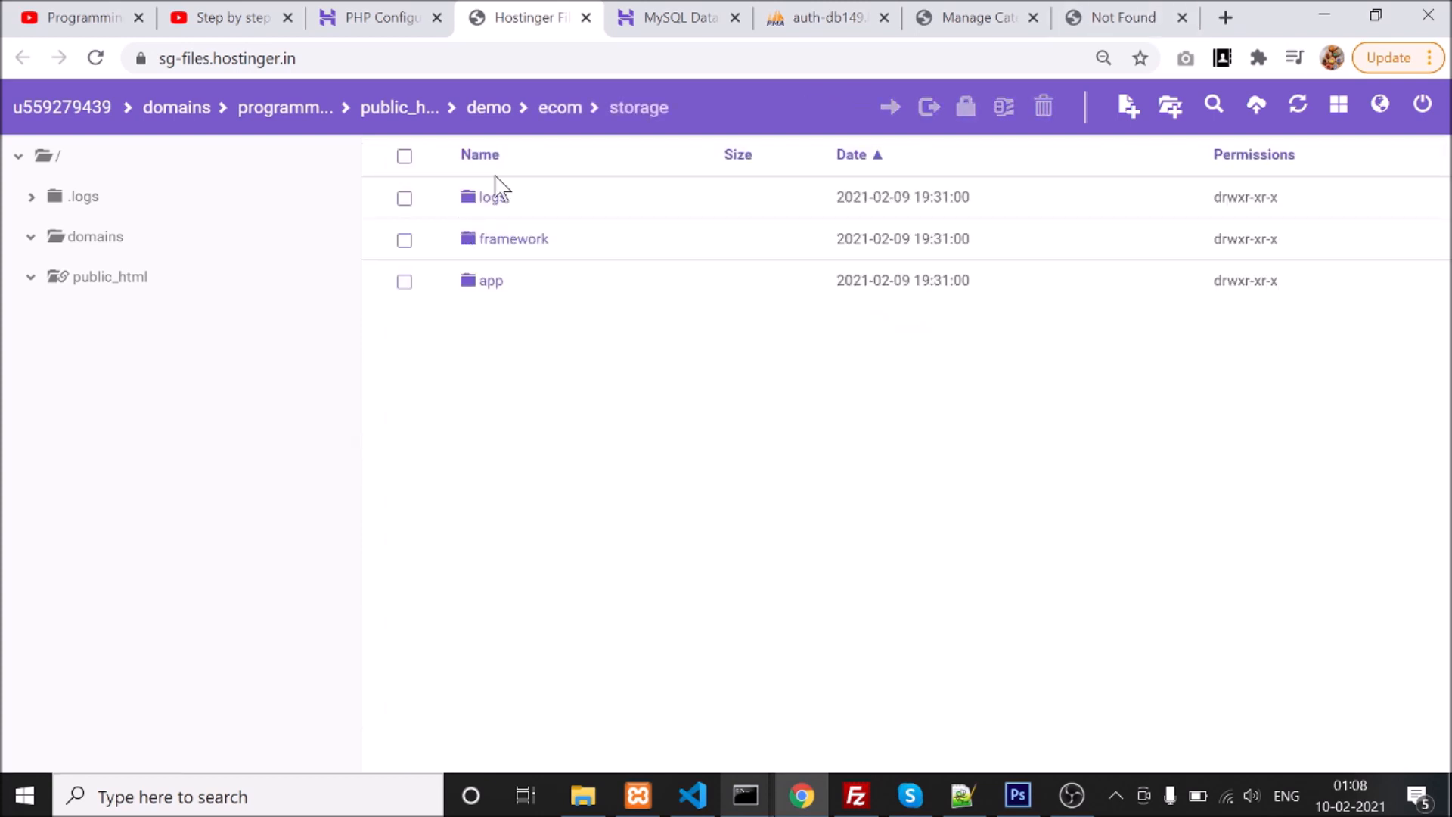
click(492, 281)
click(491, 280)
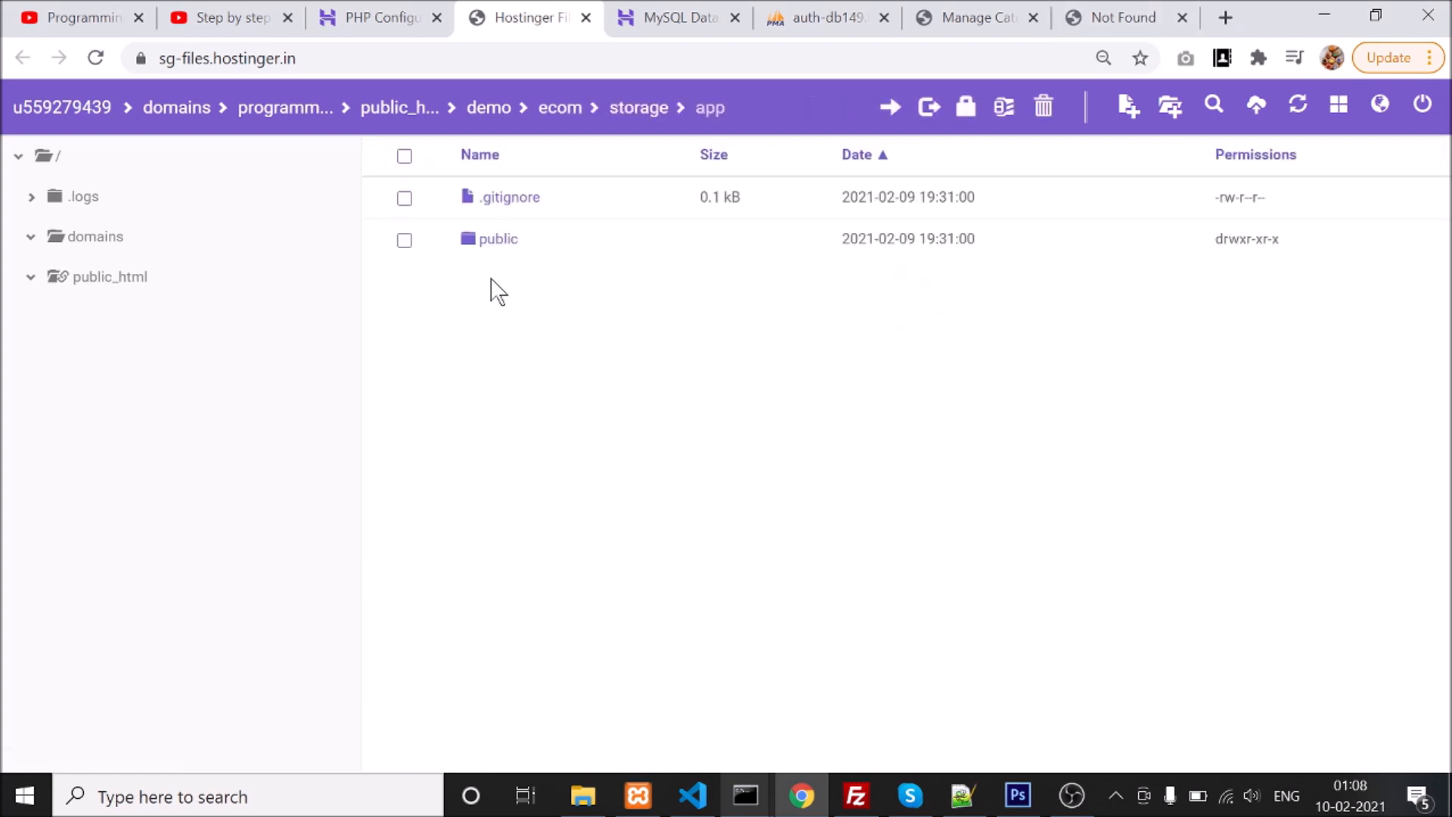
click(489, 244)
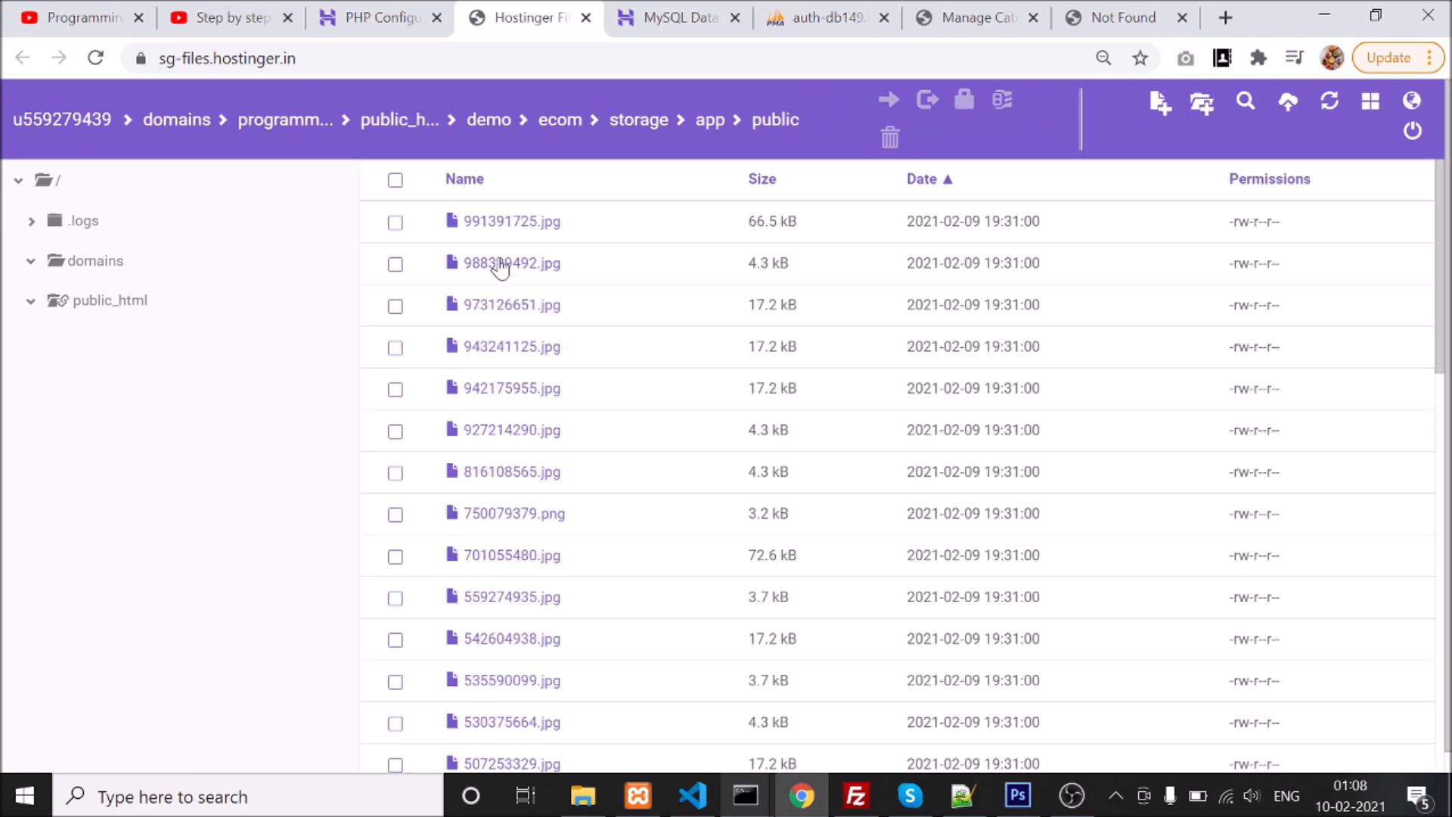
scroll(529, 627, down, 15)
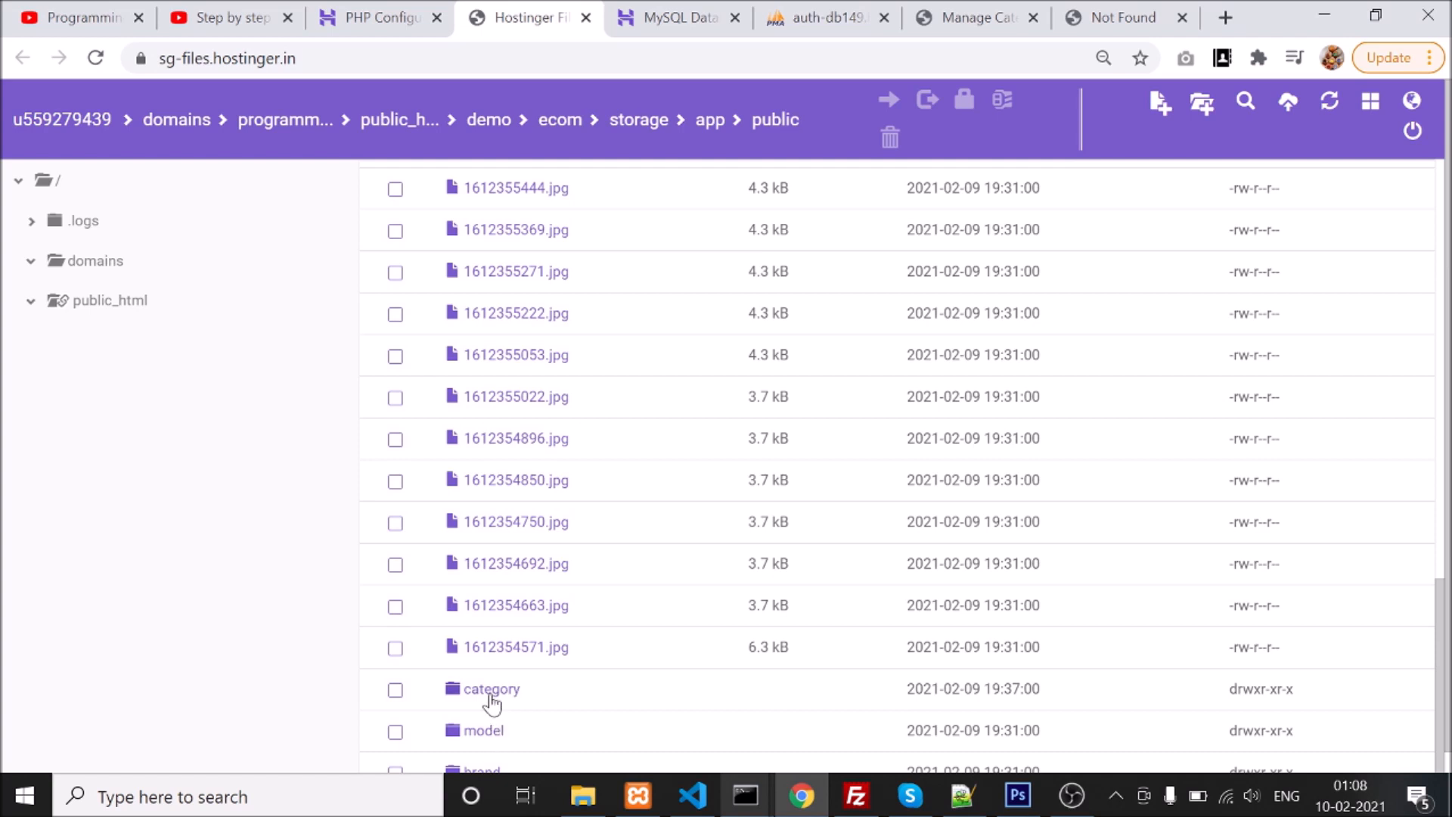
click(491, 690)
- Note the image name in the 404 URL and sort media by date, newest 1612899457.jpg first
click(1141, 11)
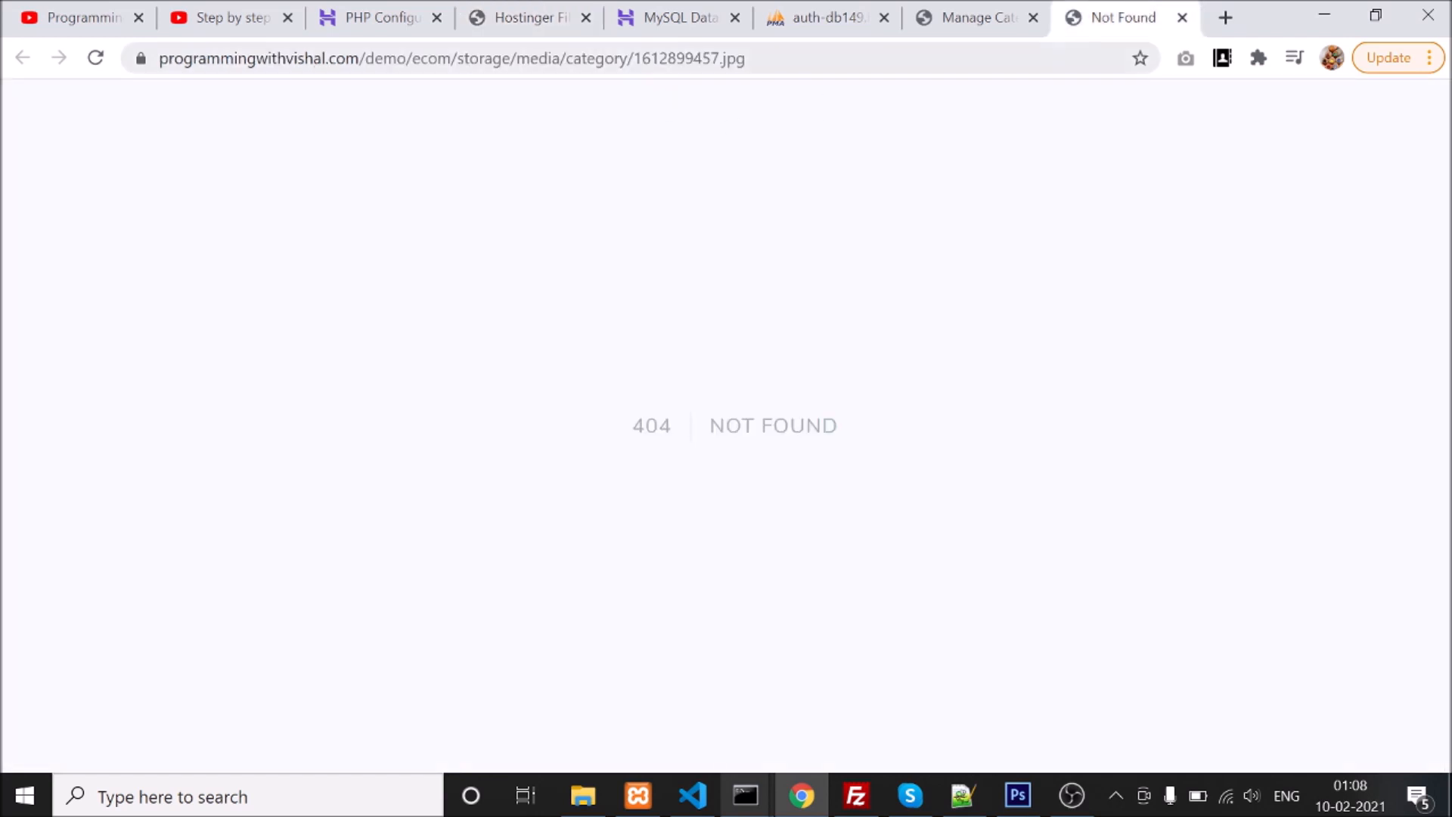
drag(634, 58, 745, 58)
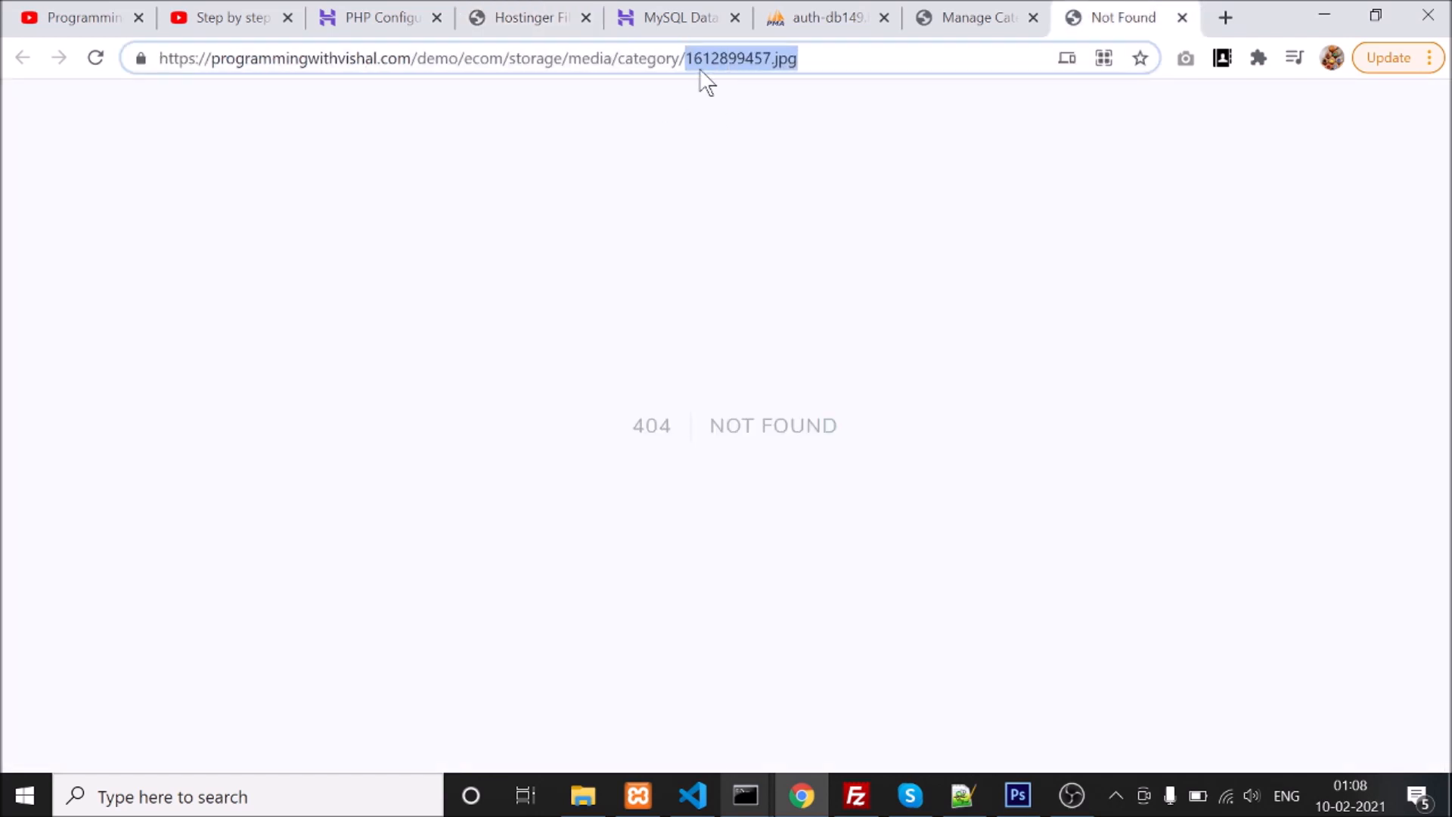
click(558, 15)
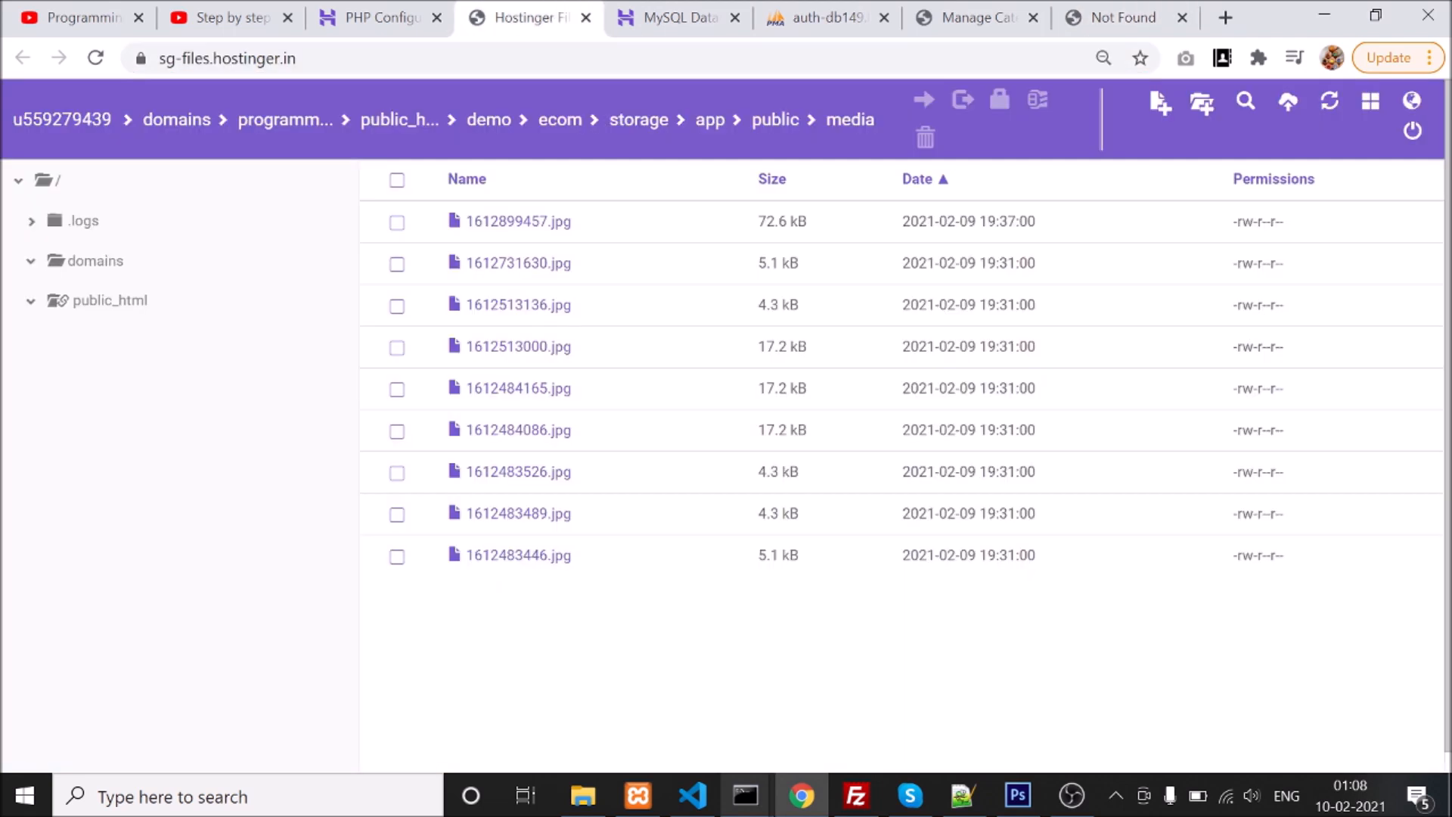
click(936, 183)
click(936, 183)
click(936, 183)
click(936, 183)
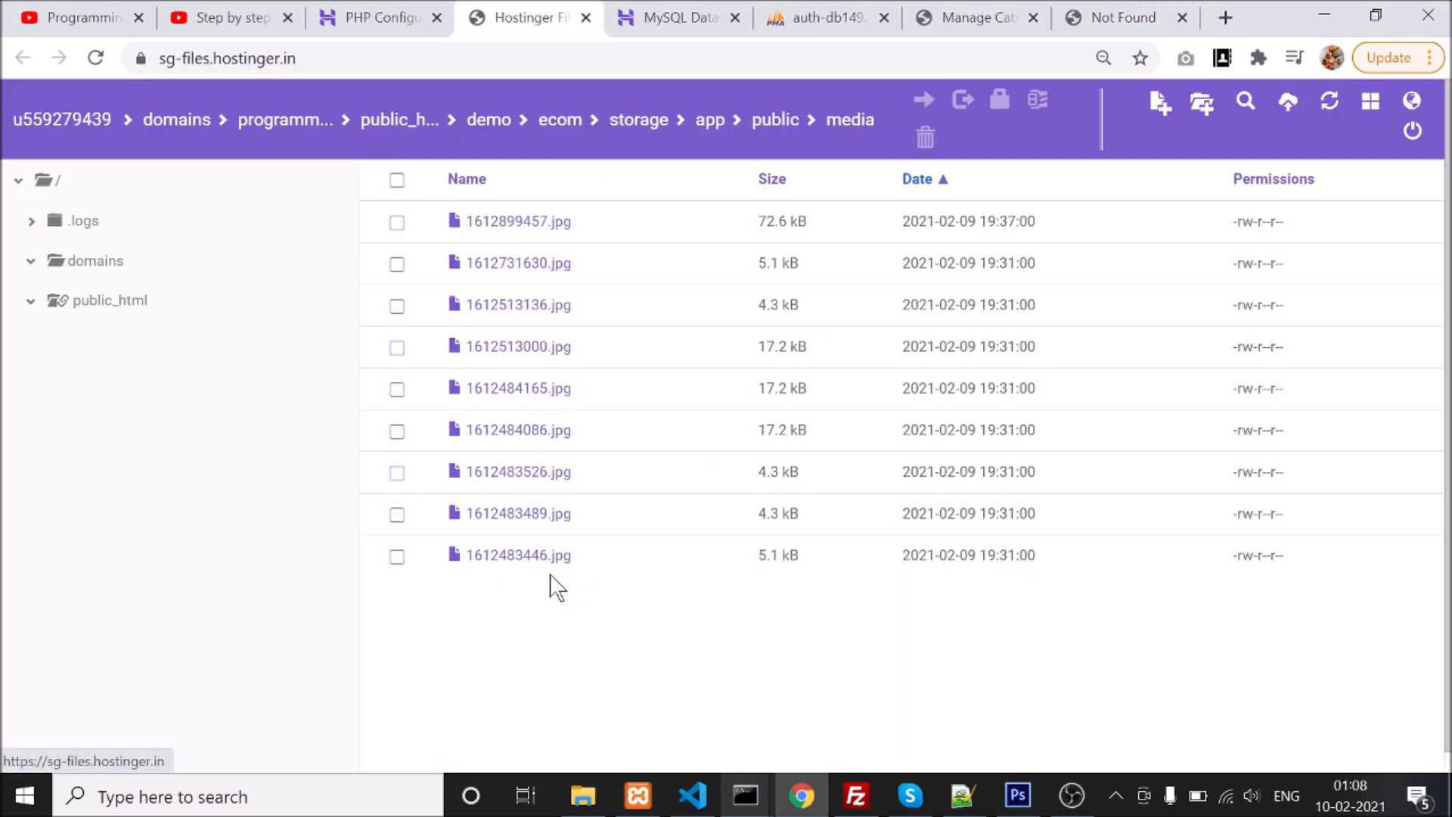
- Compare the 404 page with the media listing, then close the Not Found tab
click(1121, 16)
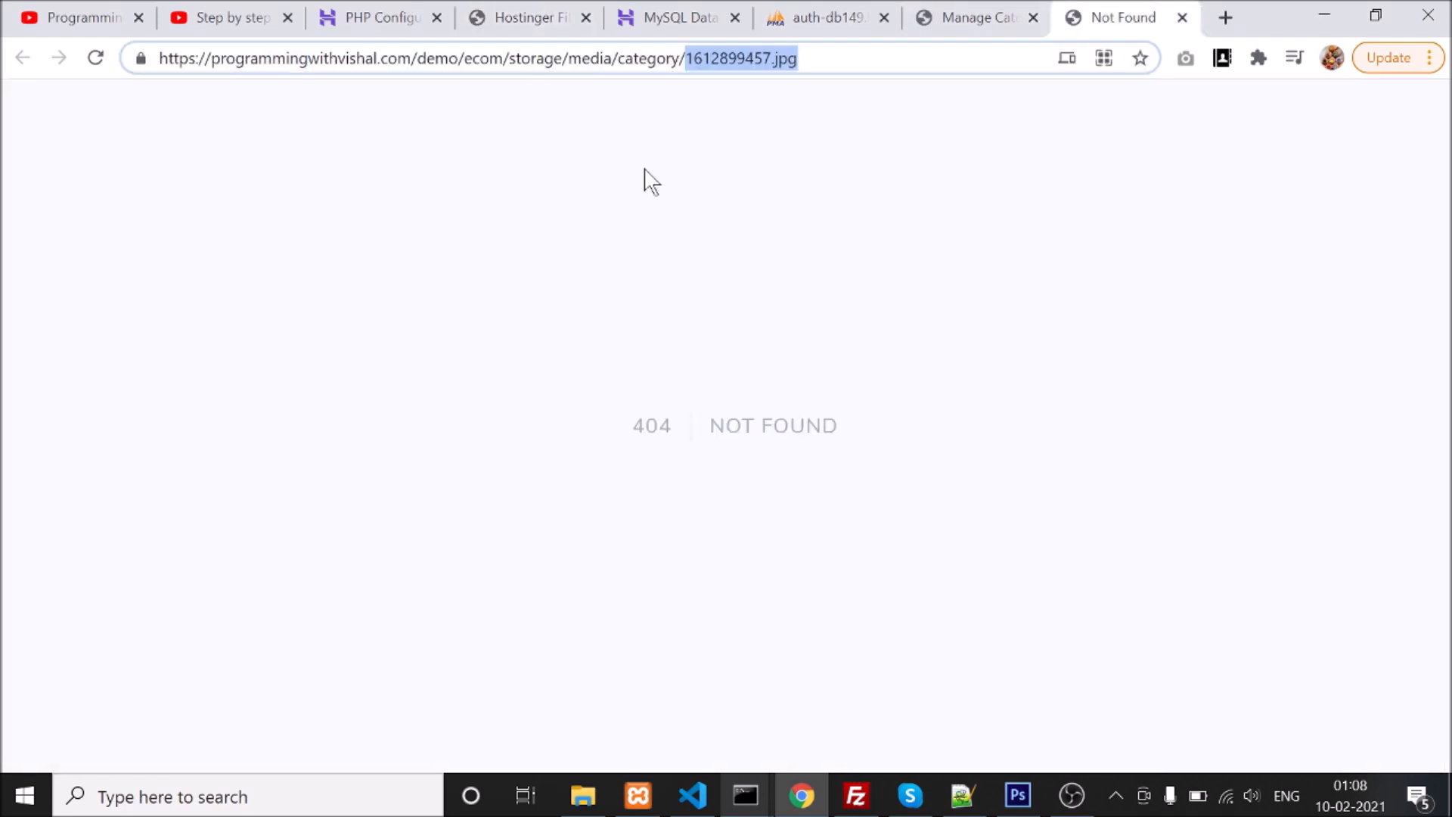
click(700, 15)
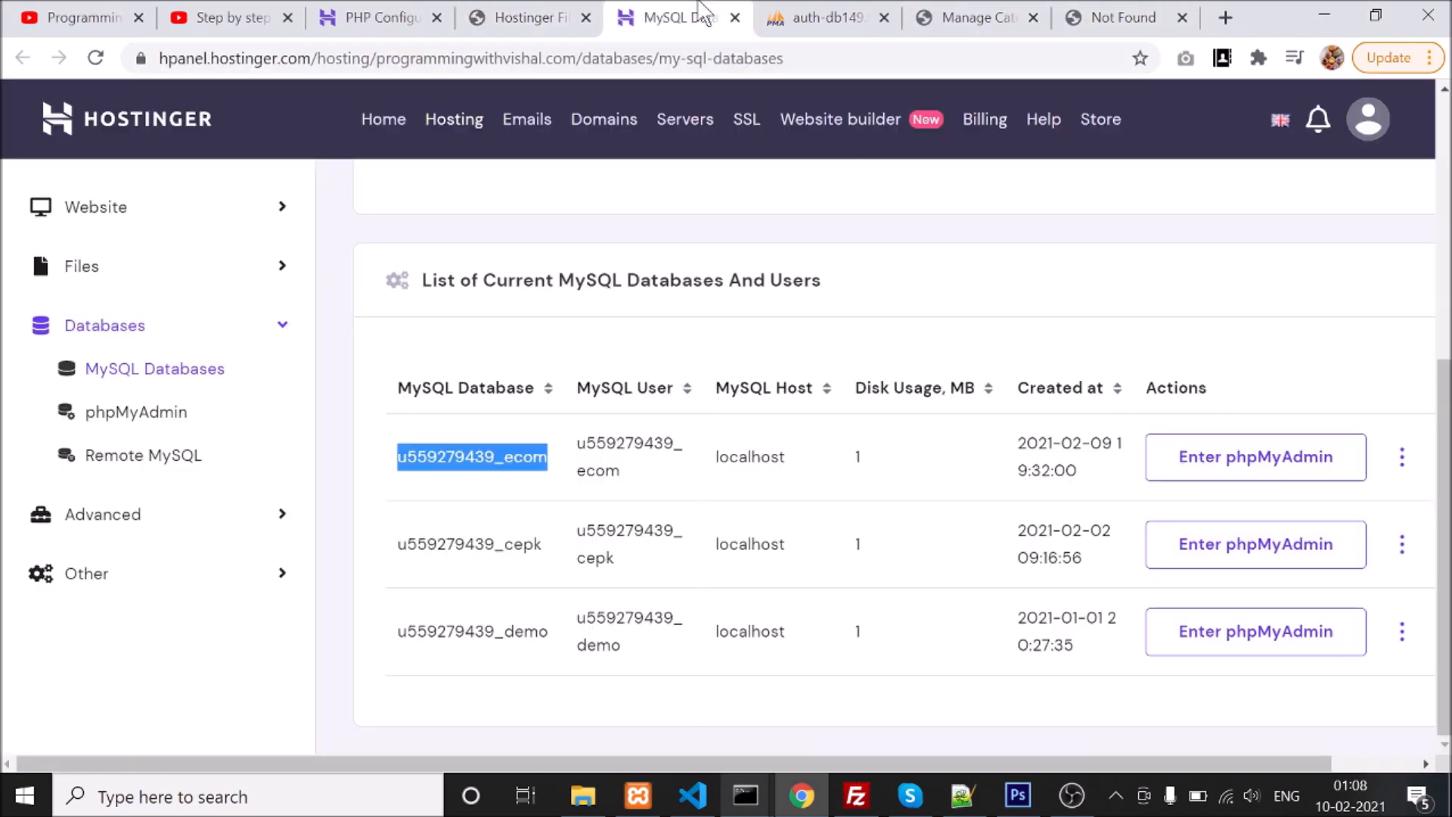
click(586, 15)
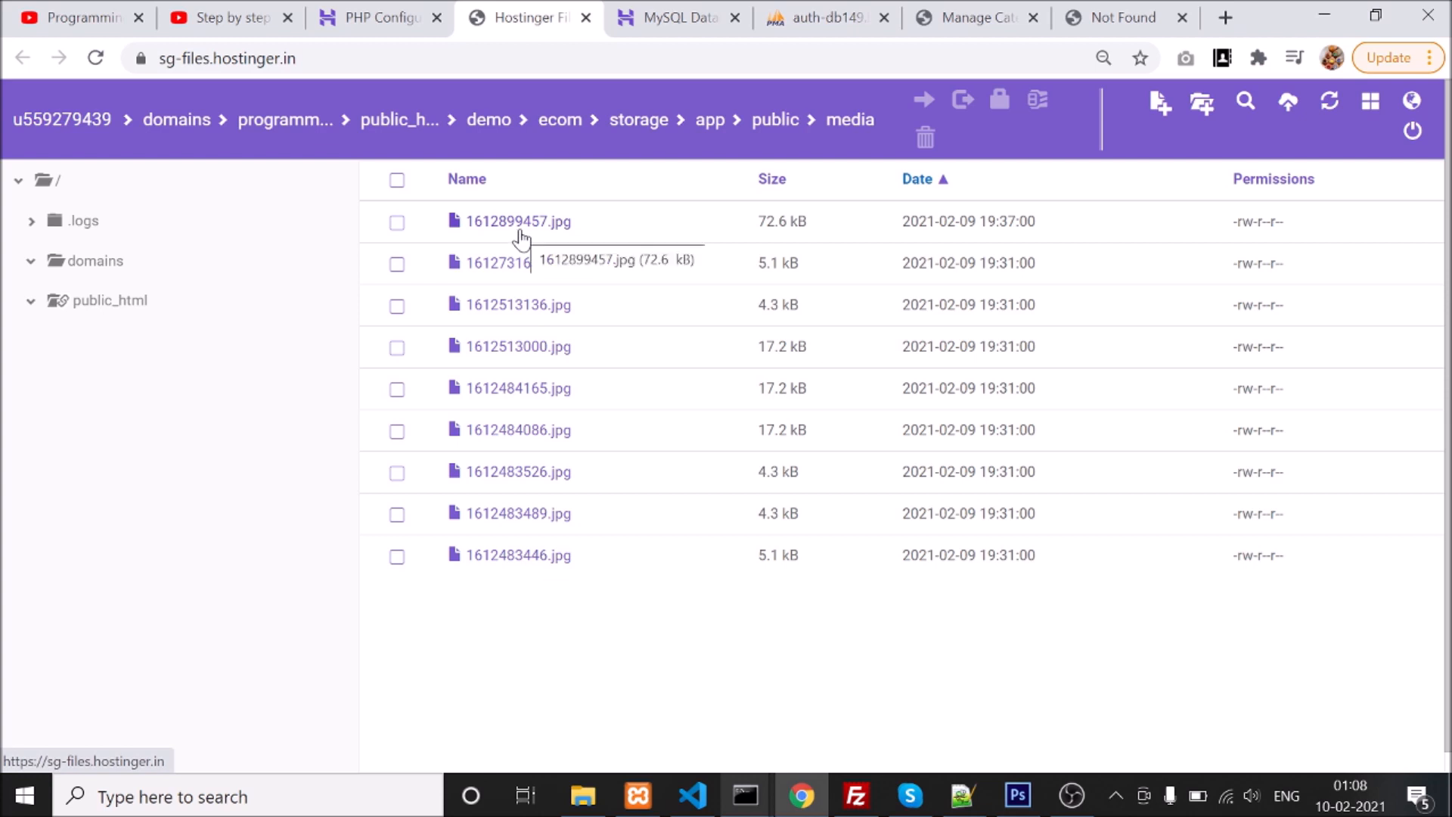
click(1157, 16)
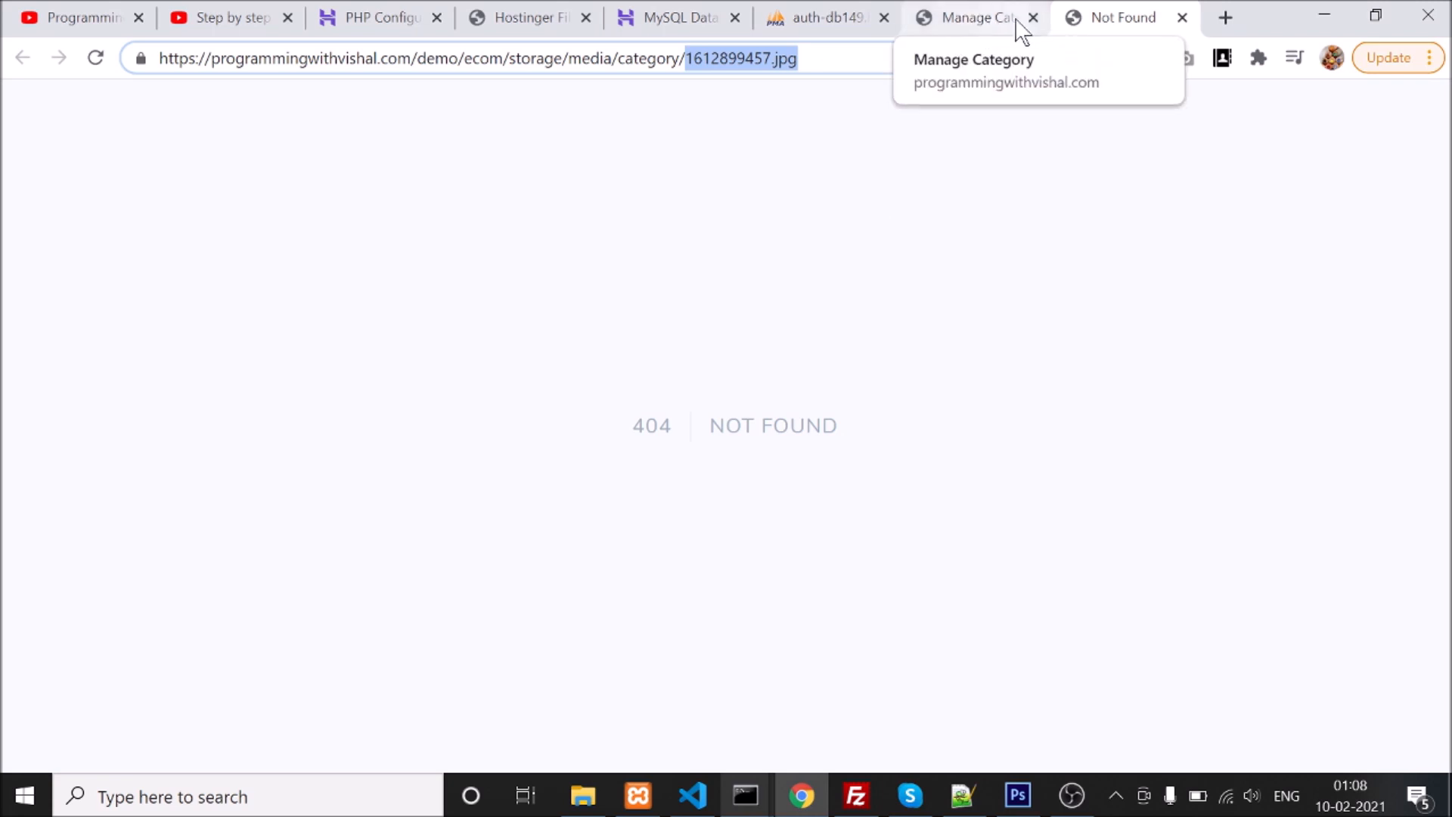
click(1181, 22)
click(654, 19)
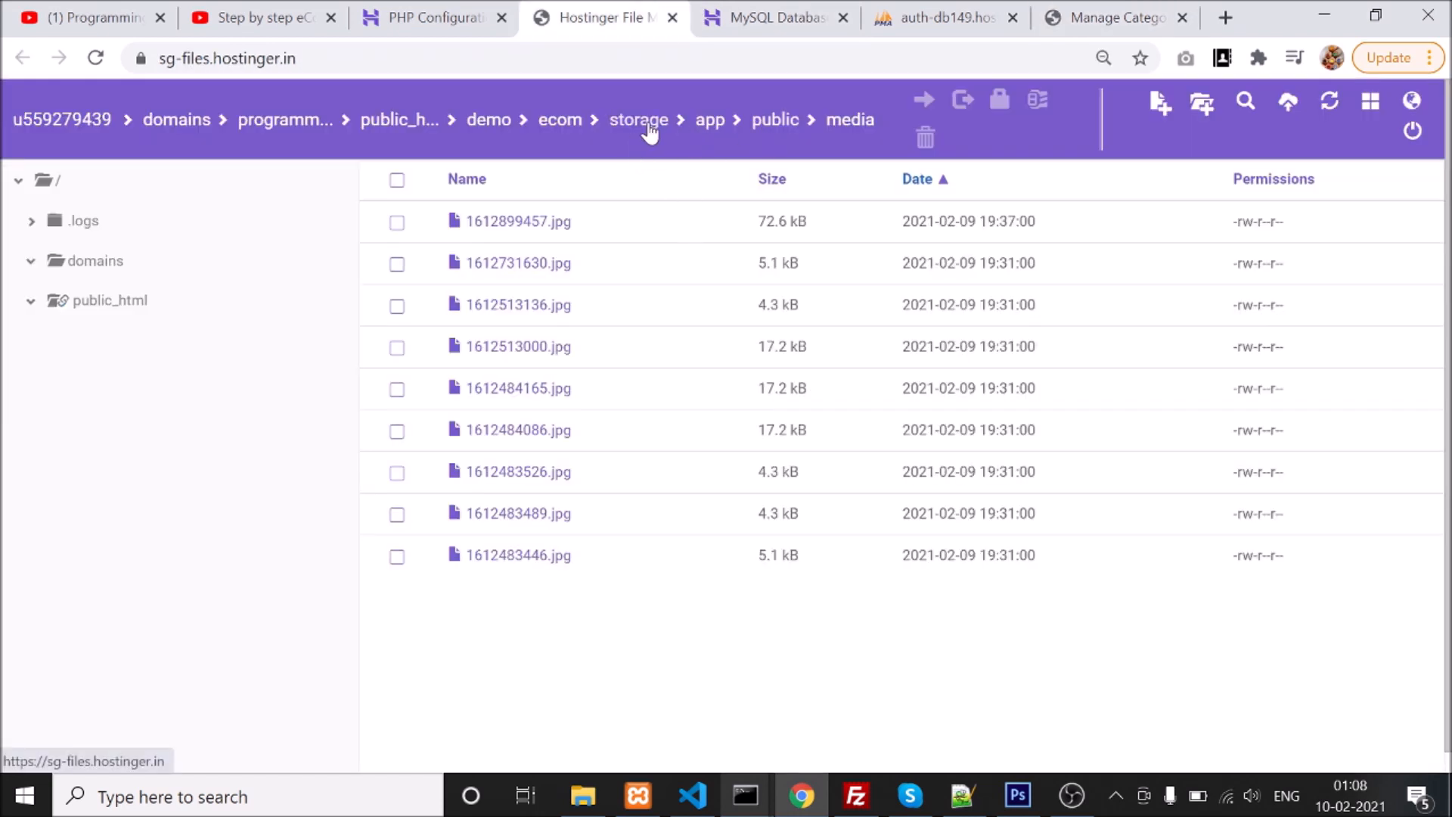
- Browse to demo/ecom/public and delete its storage folder, confirming DELETE
click(573, 121)
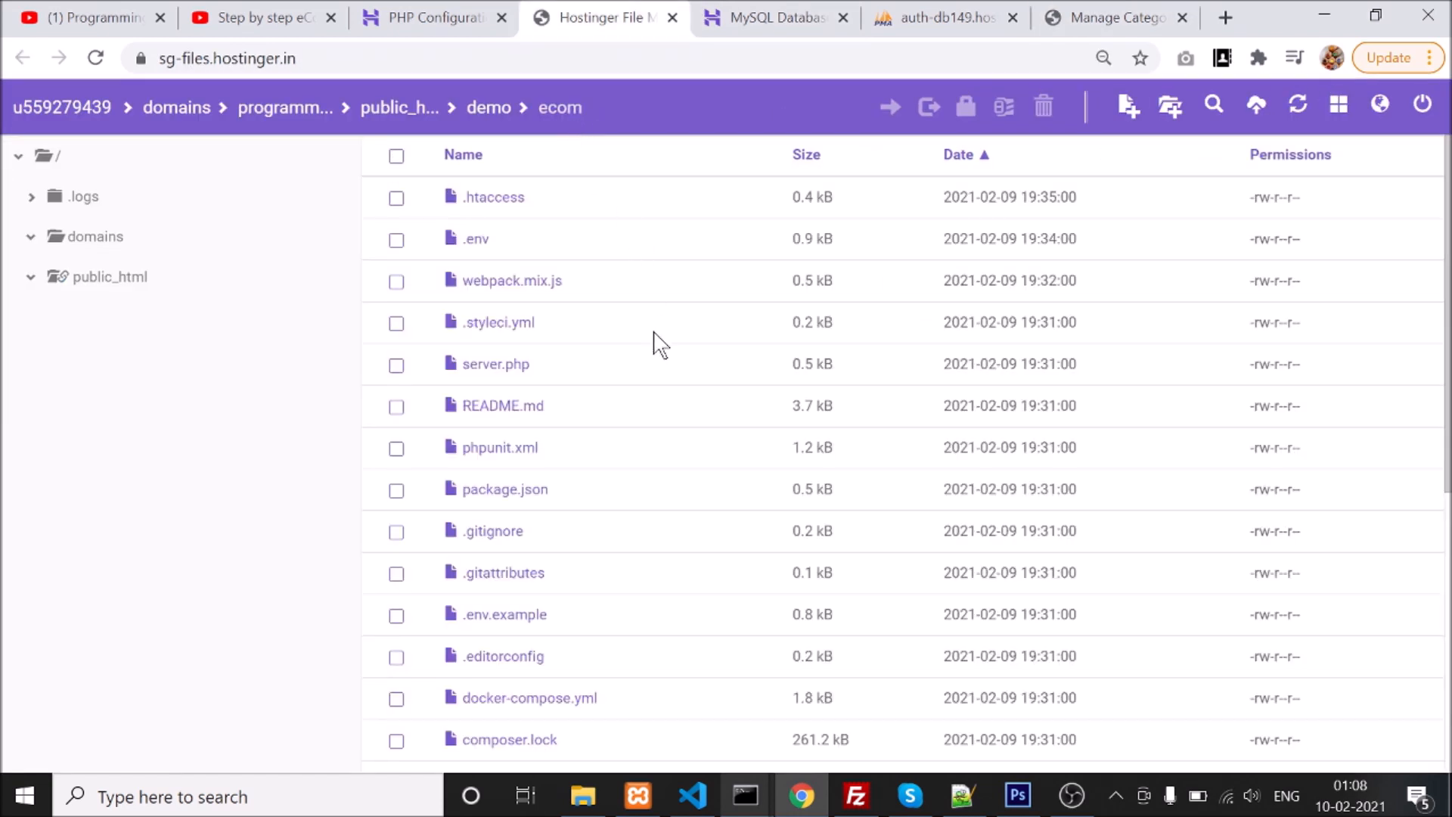
scroll(656, 344, down, 7)
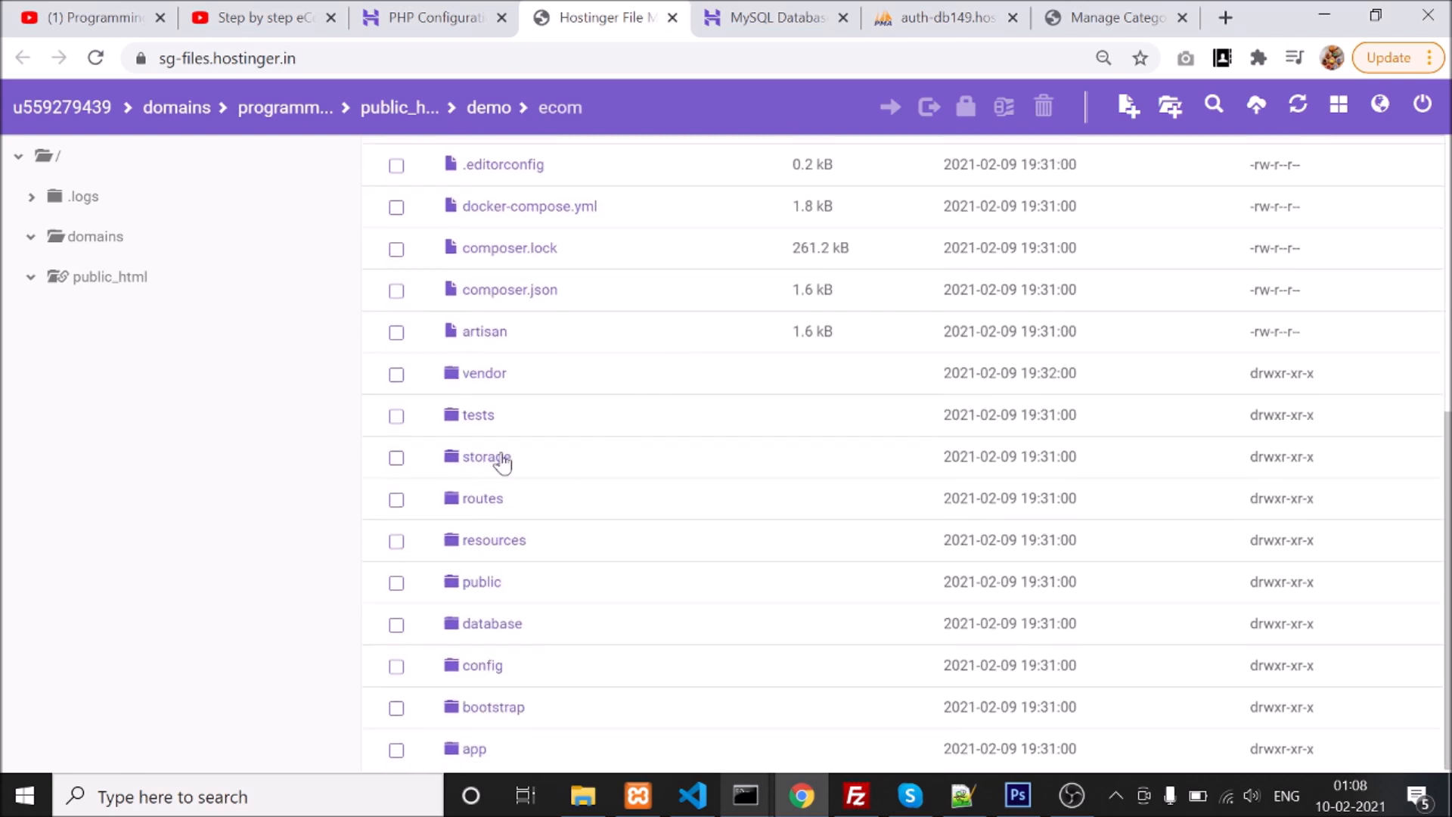
double_click(481, 582)
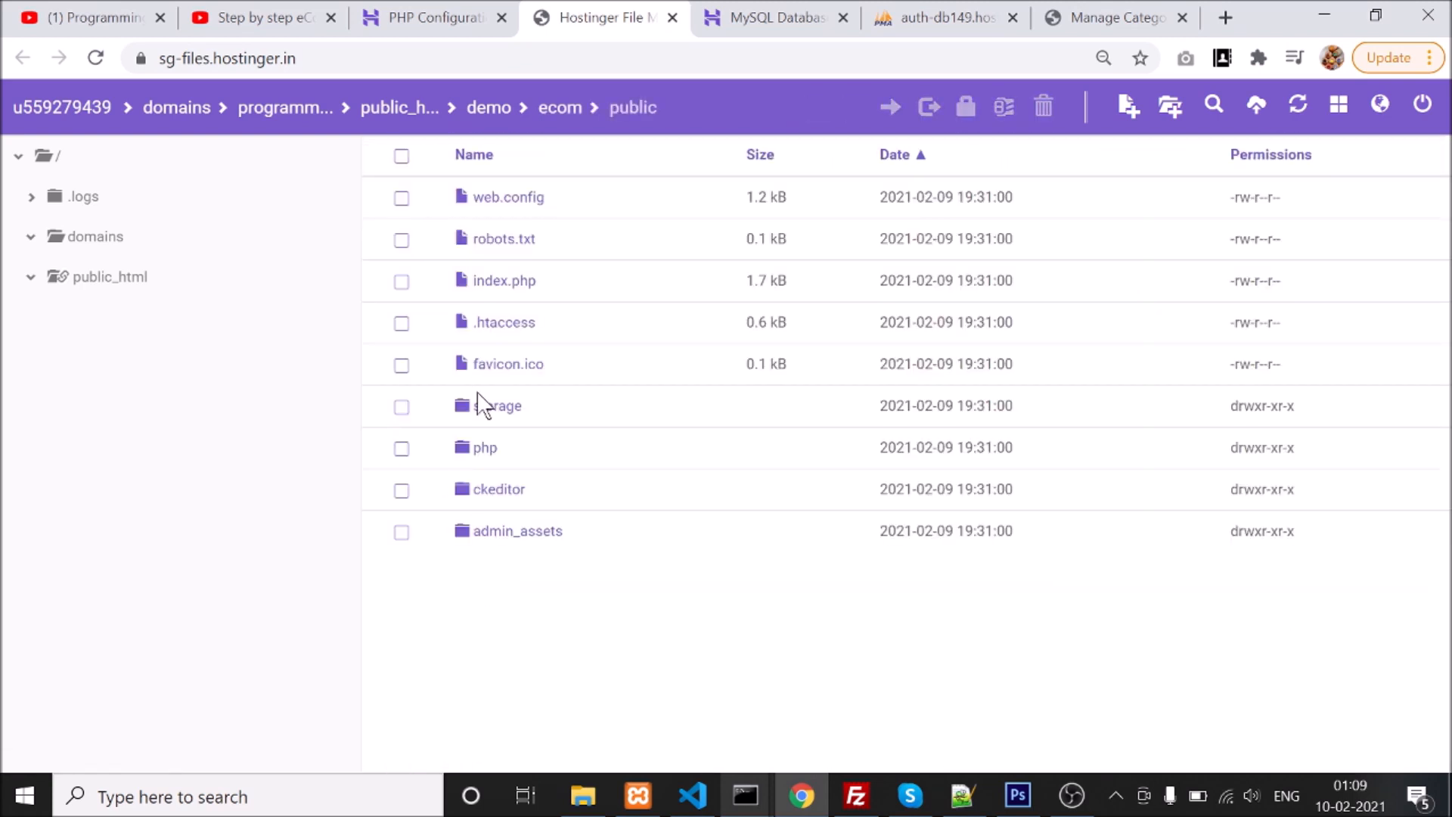
double_click(496, 406)
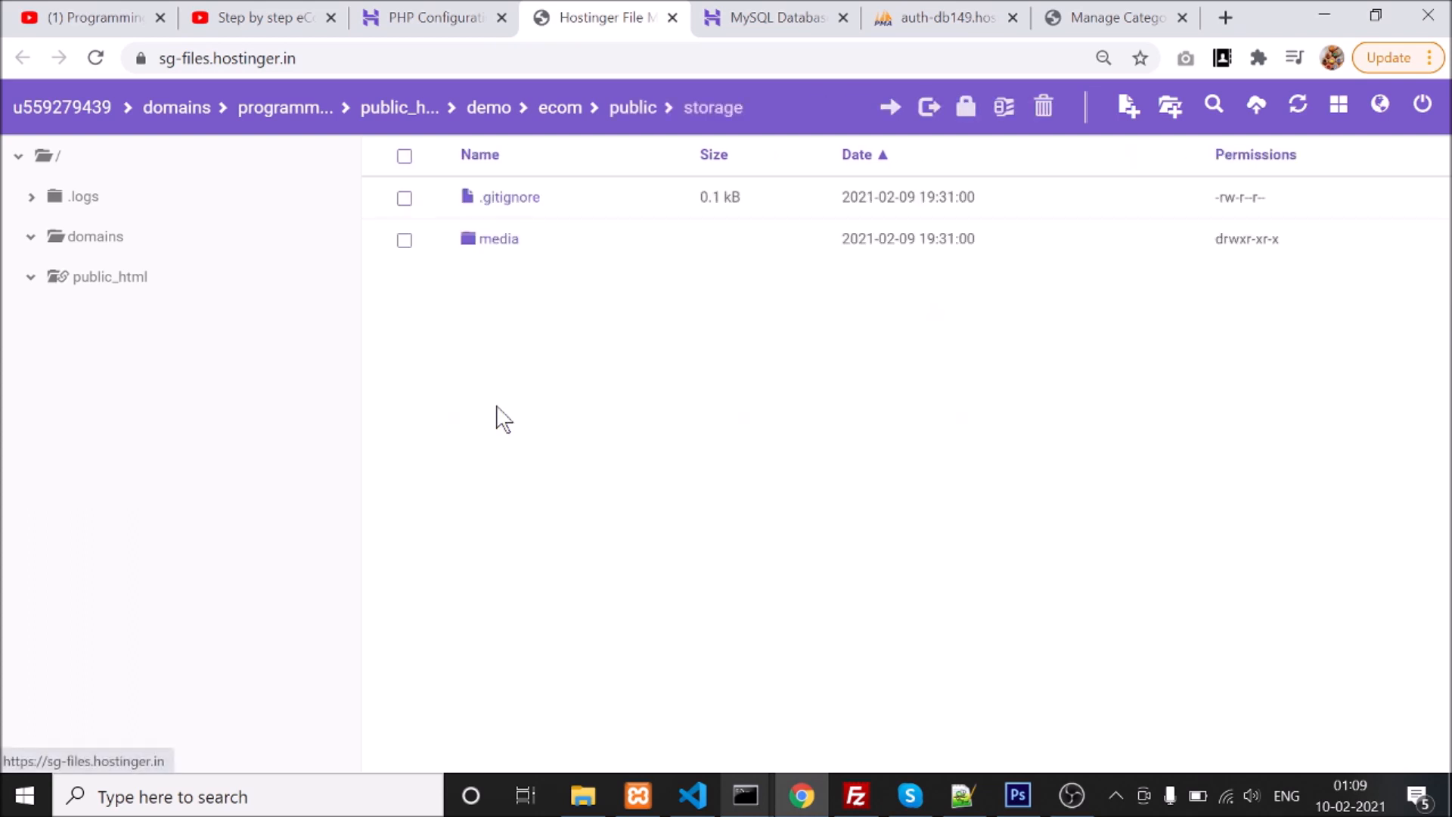
click(625, 112)
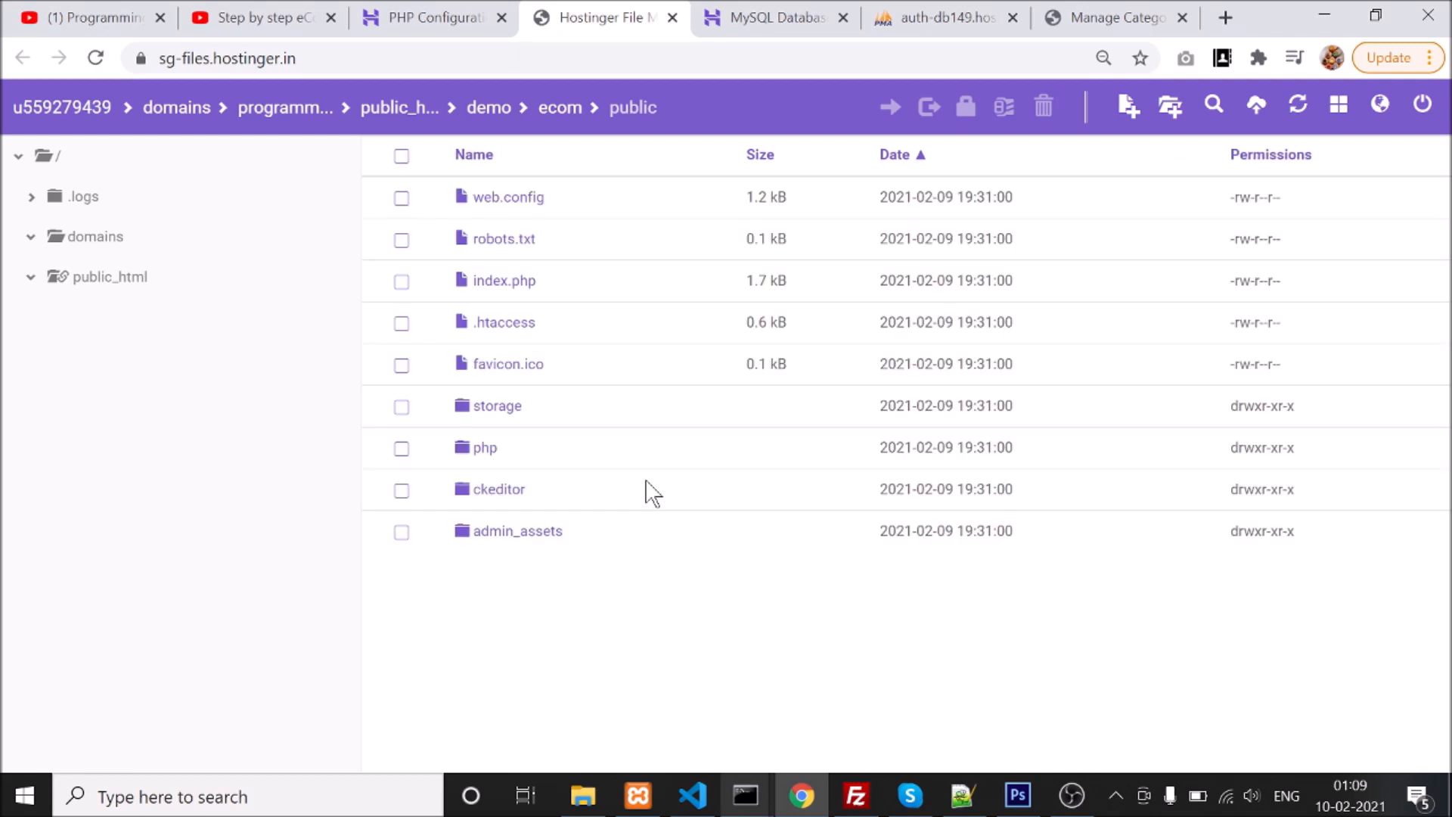
click(402, 410)
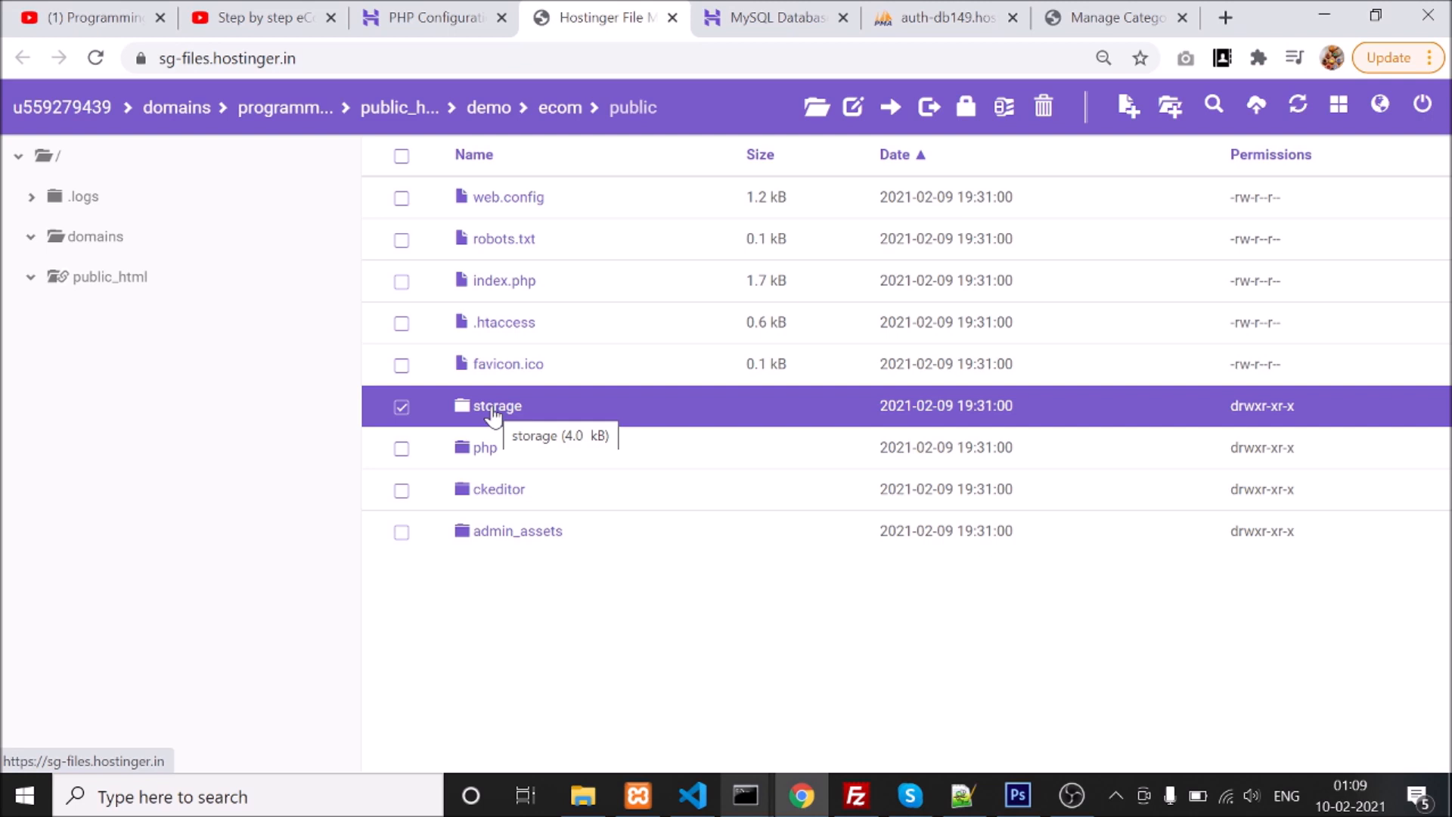
click(1043, 106)
click(973, 259)
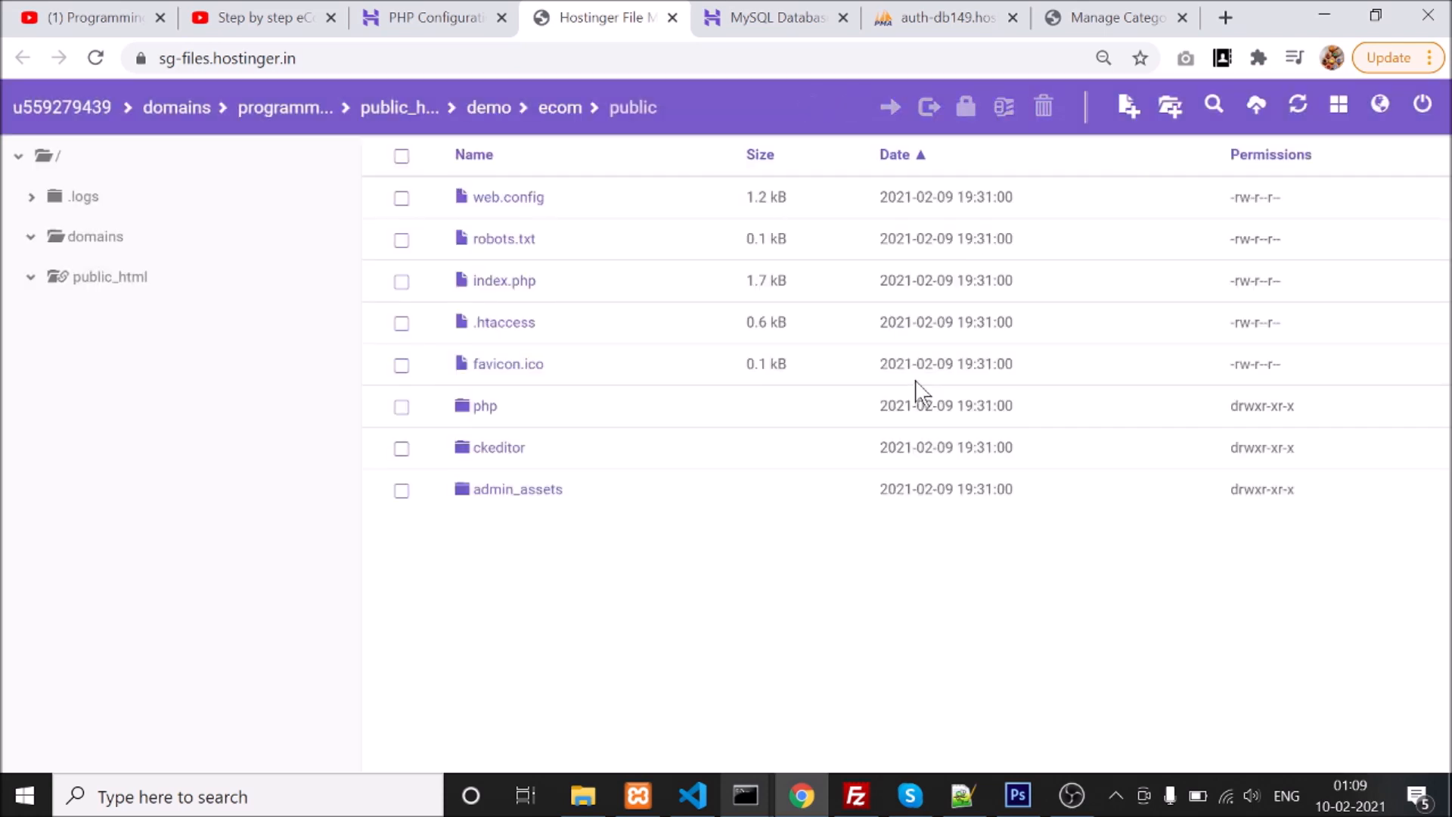
- Open demo/ecom/routes, which lists web.php, console.php, channels.php and api.php, and select web.php
click(558, 110)
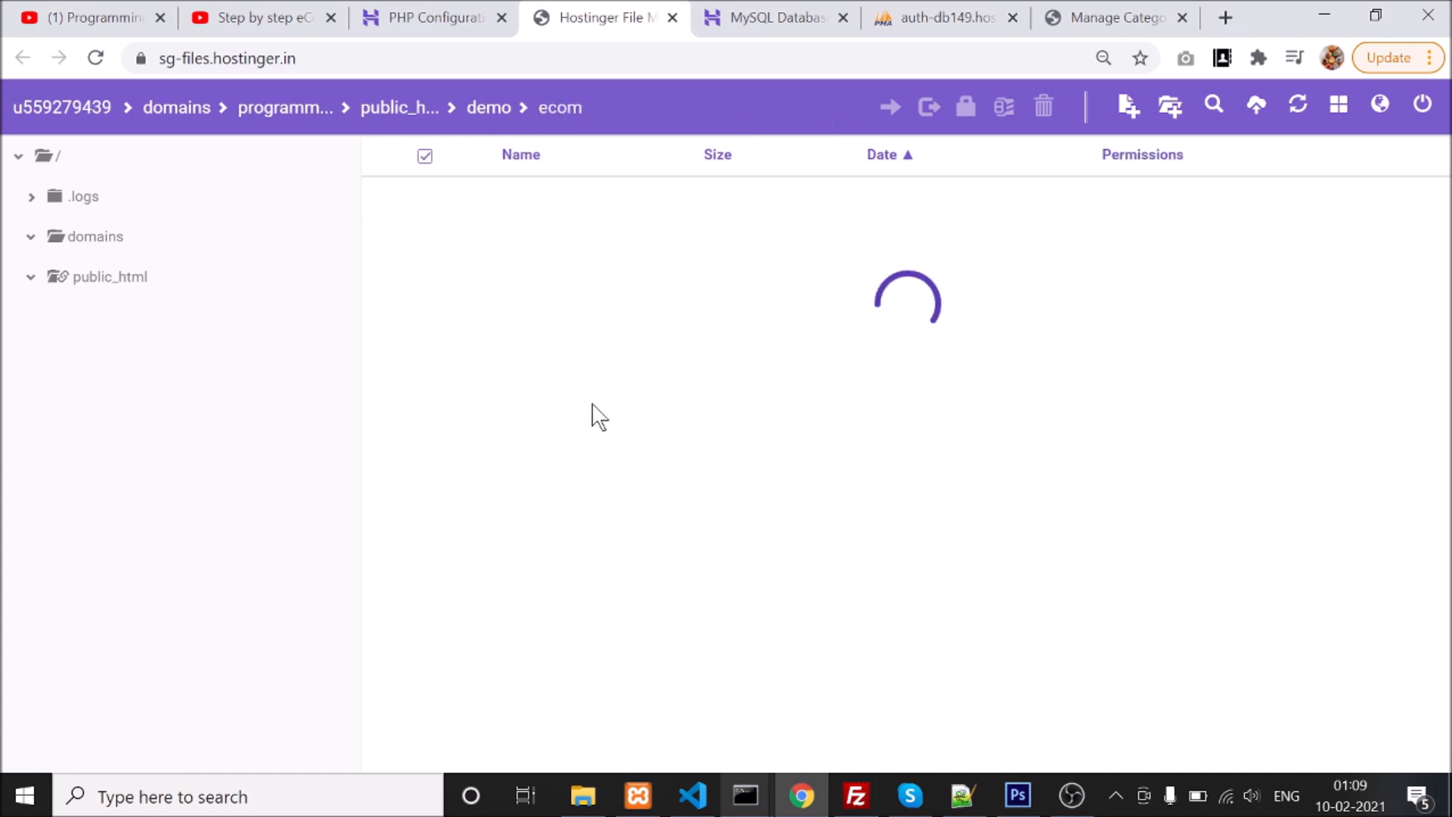
scroll(598, 435, down, 6)
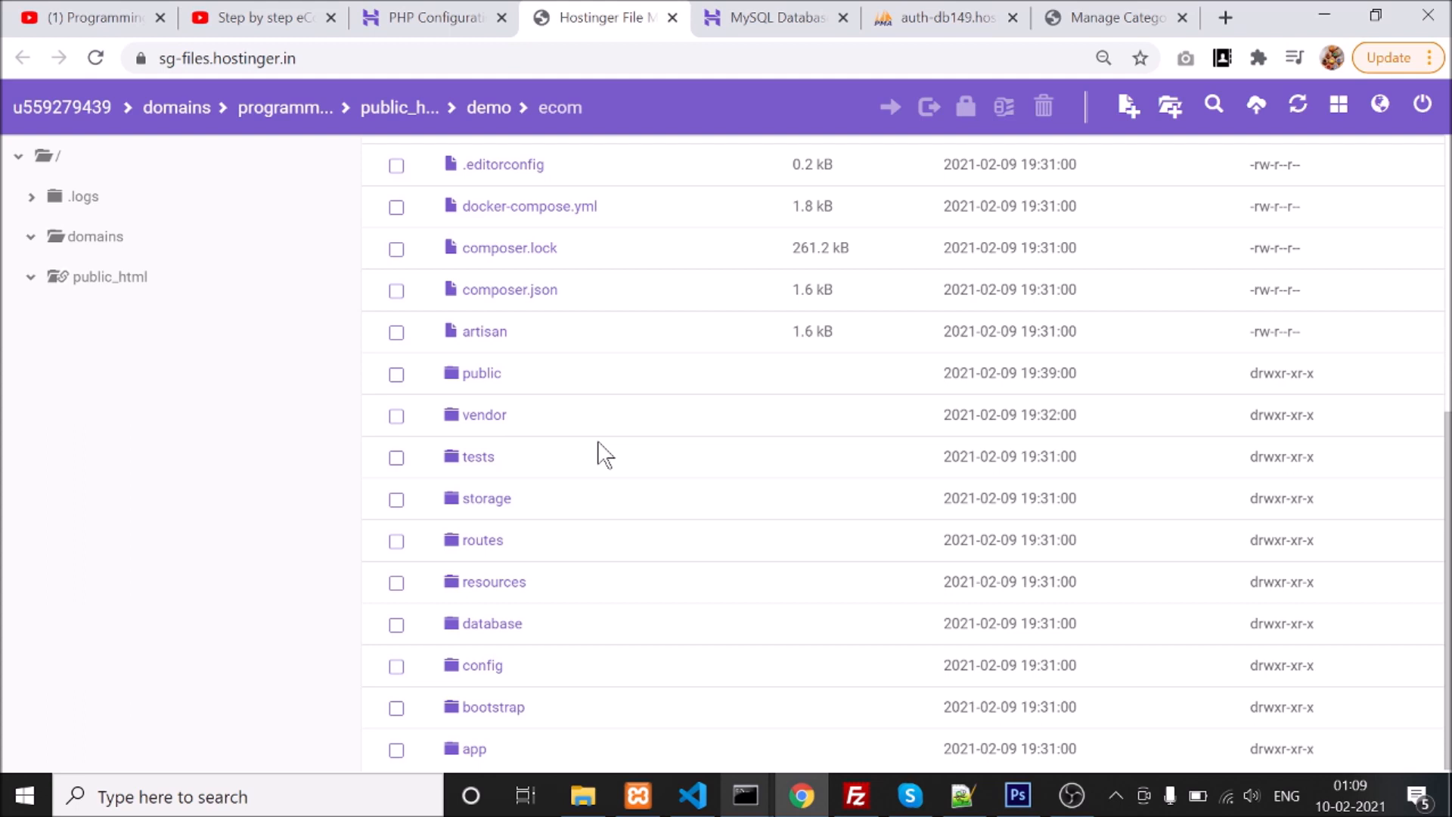
click(486, 541)
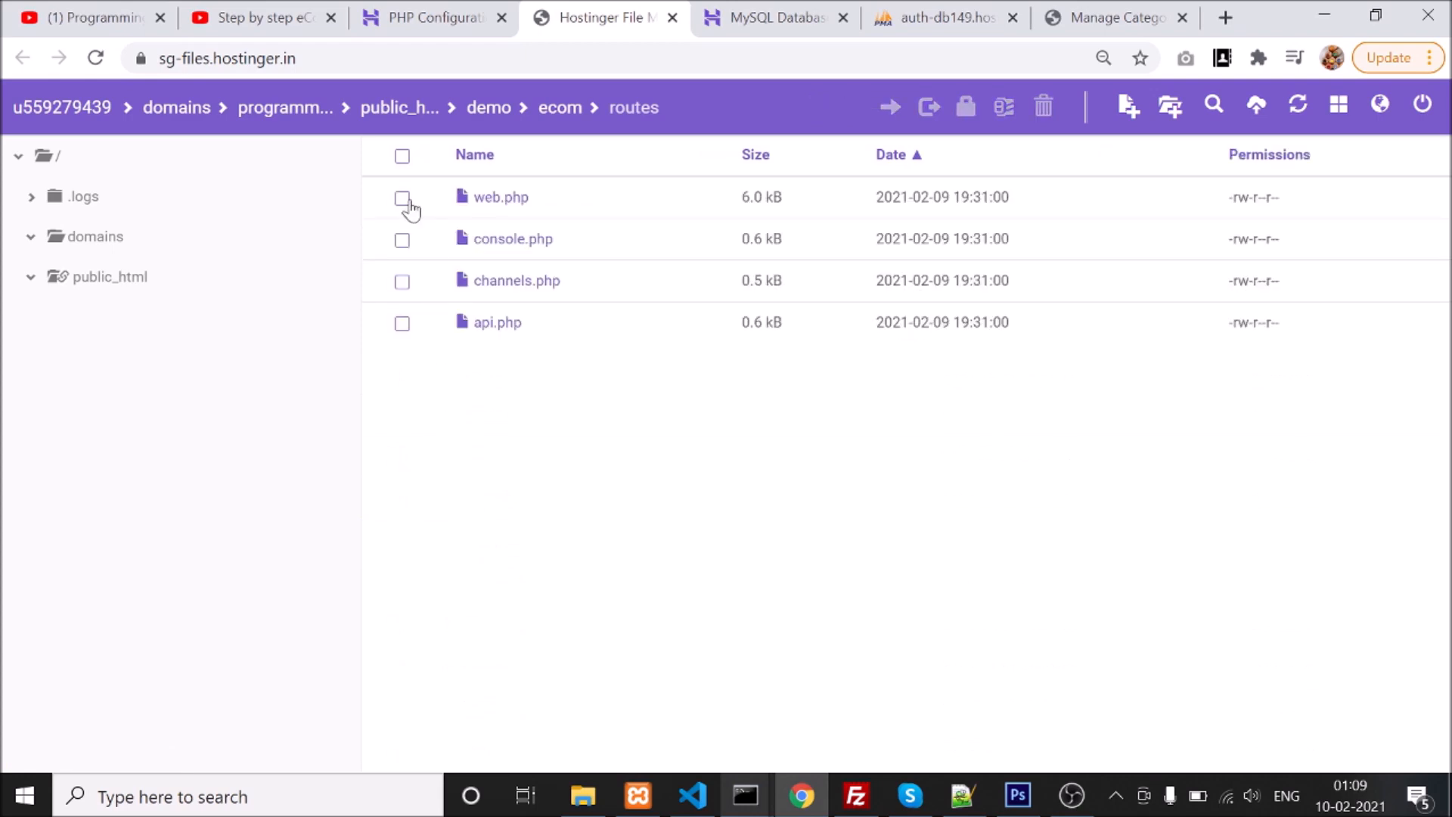
click(403, 199)
- Open web.php in the editor and paste a copy of the admin/logout route at the end
click(931, 106)
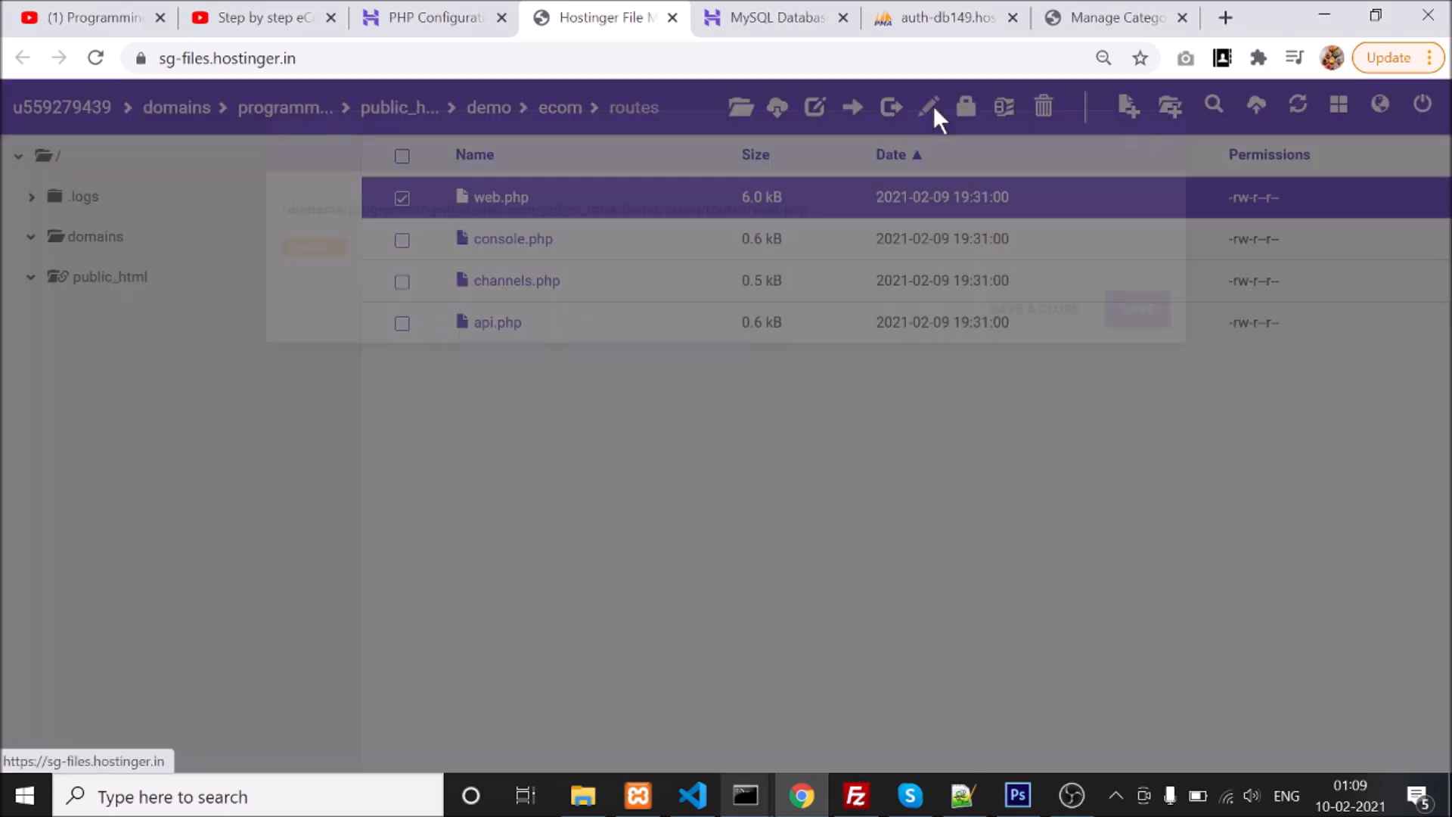
scroll(725, 412, down, 15)
click(388, 556)
key(Down)
key(Return)
key(Return)
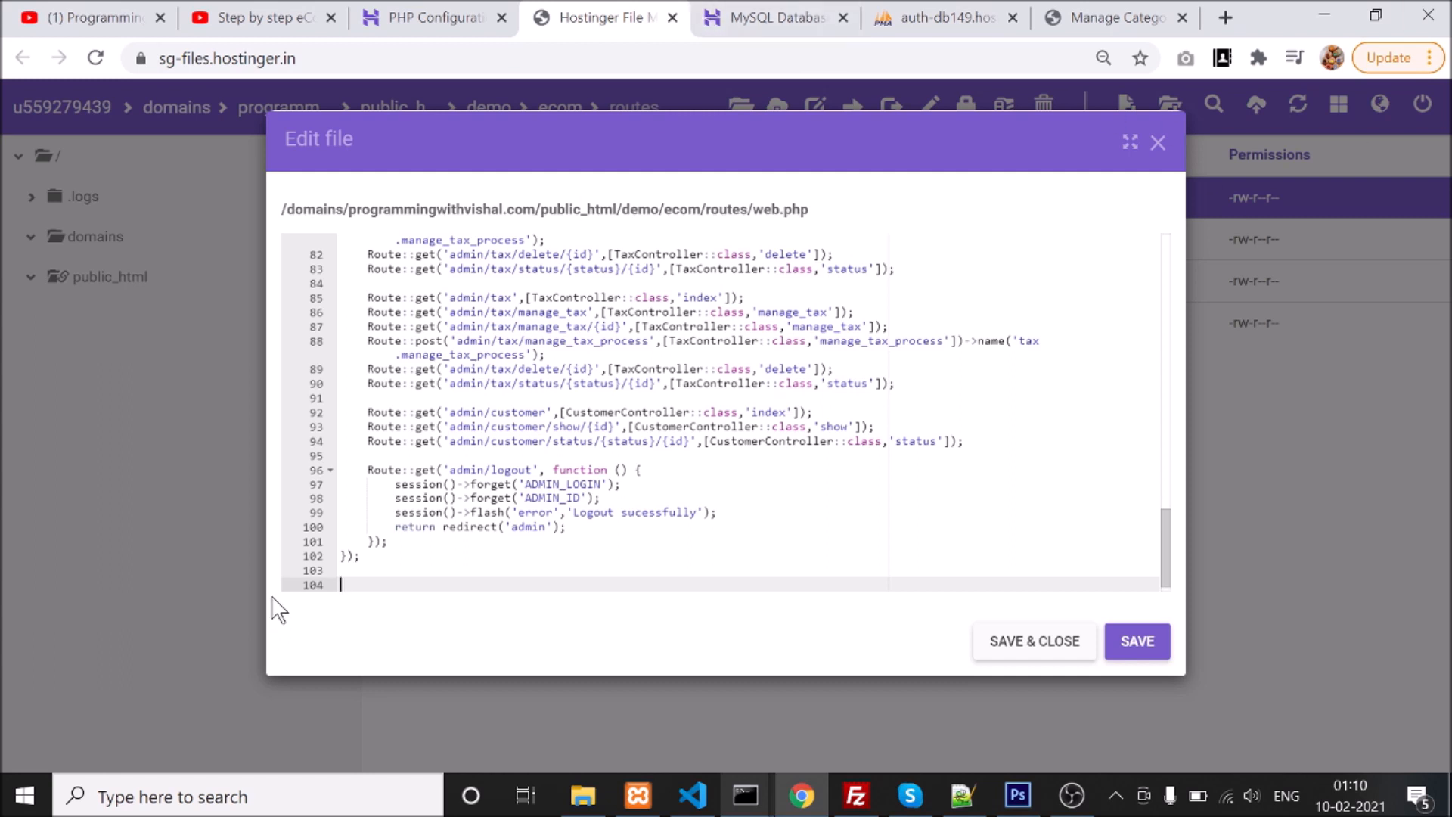
drag(367, 469, 389, 542)
key(ctrl+c)
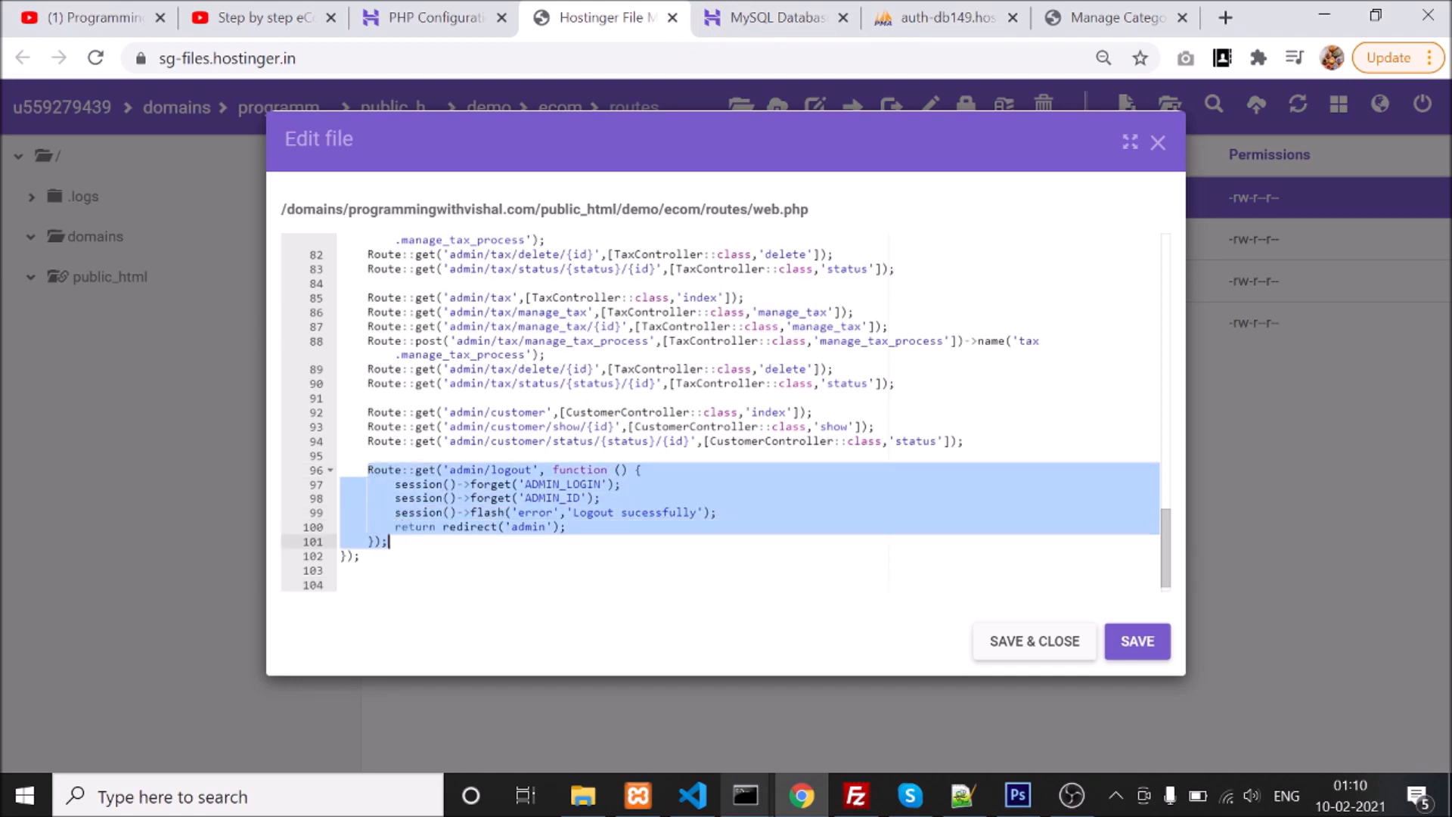
click(341, 570)
key(Return)
key(ctrl+v)
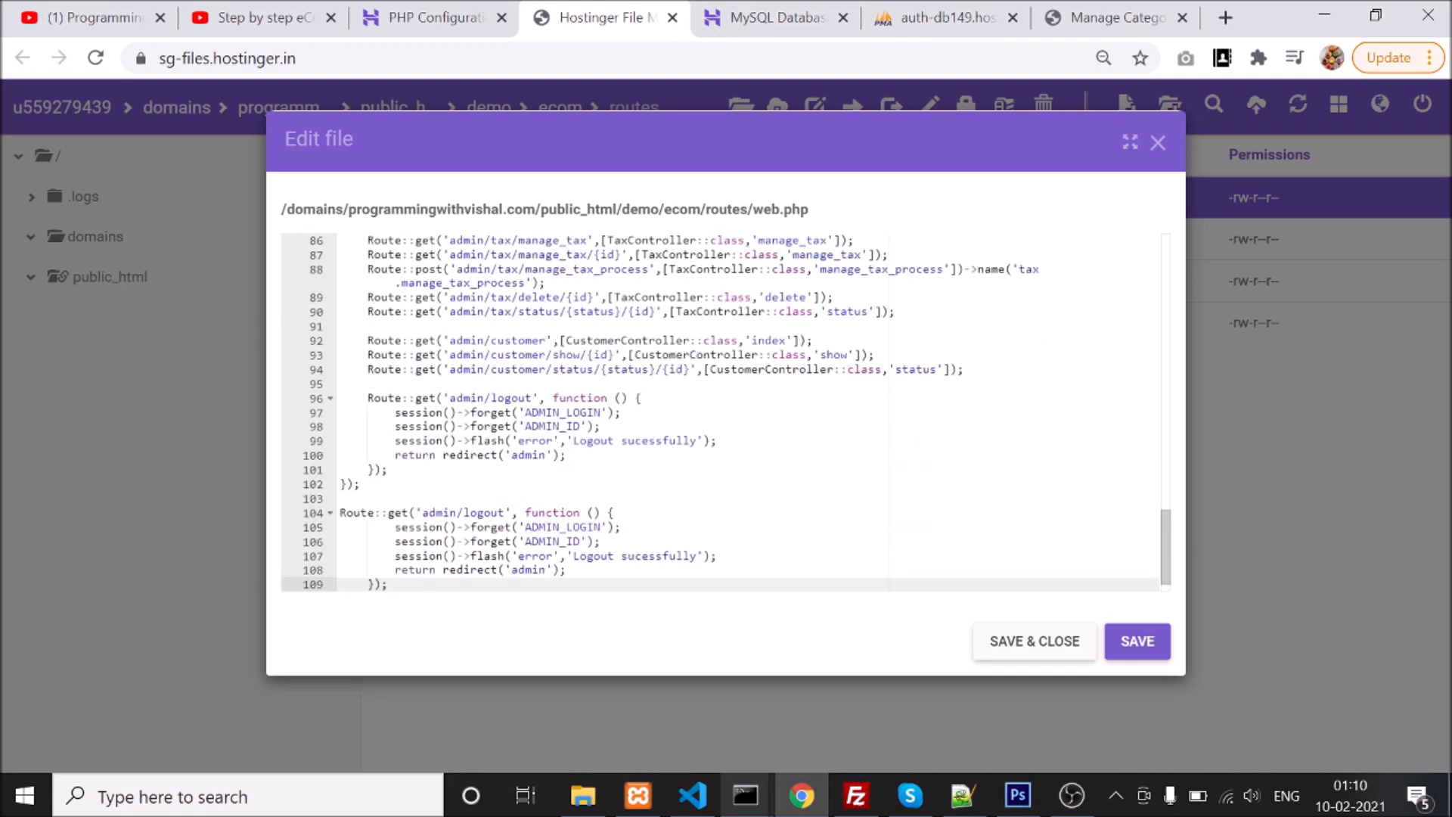
- Change the copied route's path to '/cache' and clear out its old body
drag(416, 512, 506, 513)
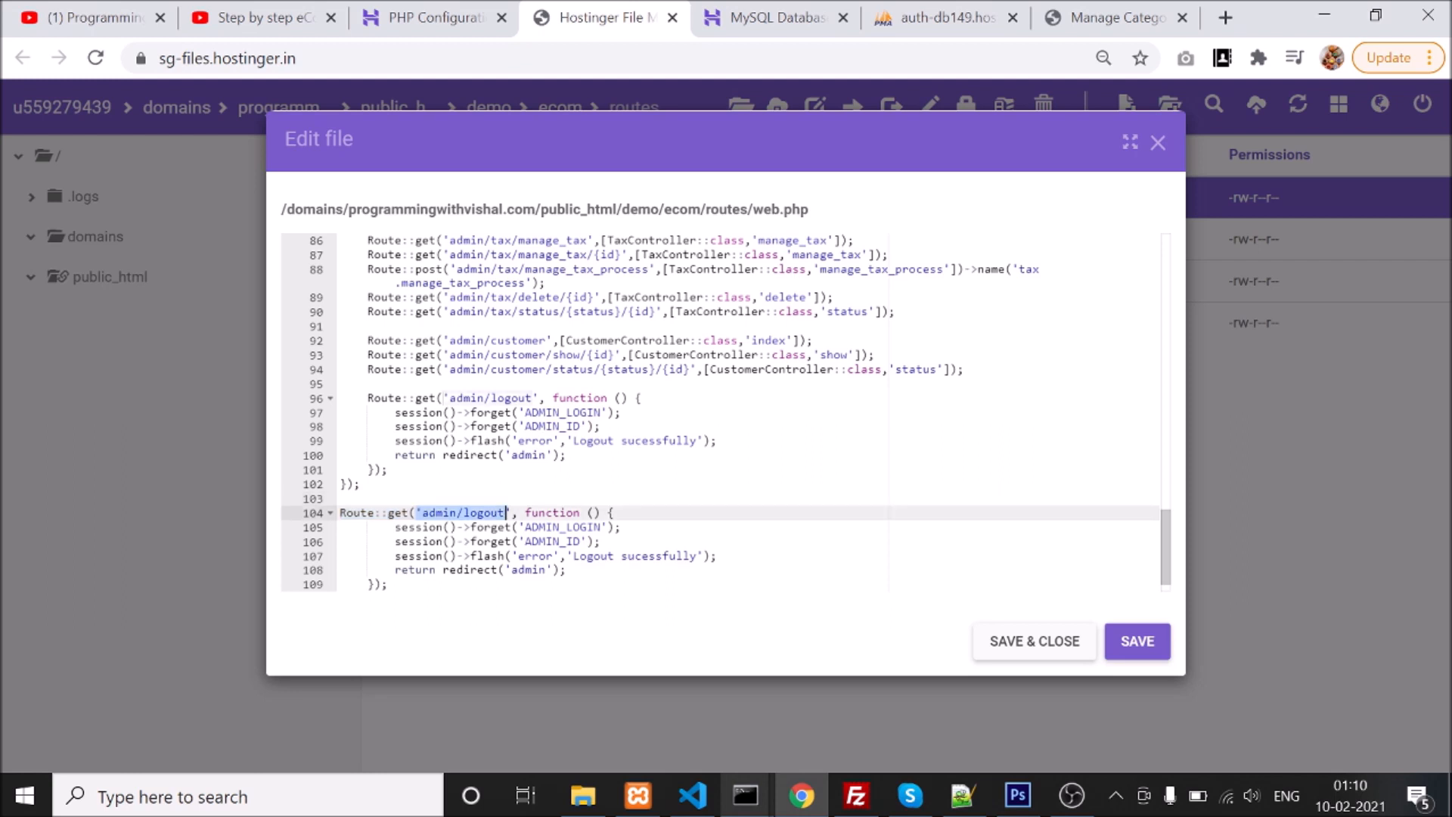
key(BackSpace)
text(/cache)
key(Left)
key(Left)
key(Left)
key(Left)
key(Left)
key(Left)
text(')
key(Down)
key(shift+Down)
key(shift+Down)
key(shift+Down)
key(shift+End)
key(BackSpace)
drag(369, 557, 341, 558)
key(BackSpace)
- At 175% zoom, write Artisan::call('cache:clear'); in the /cache route and select the block
click(387, 527)
key(Down)
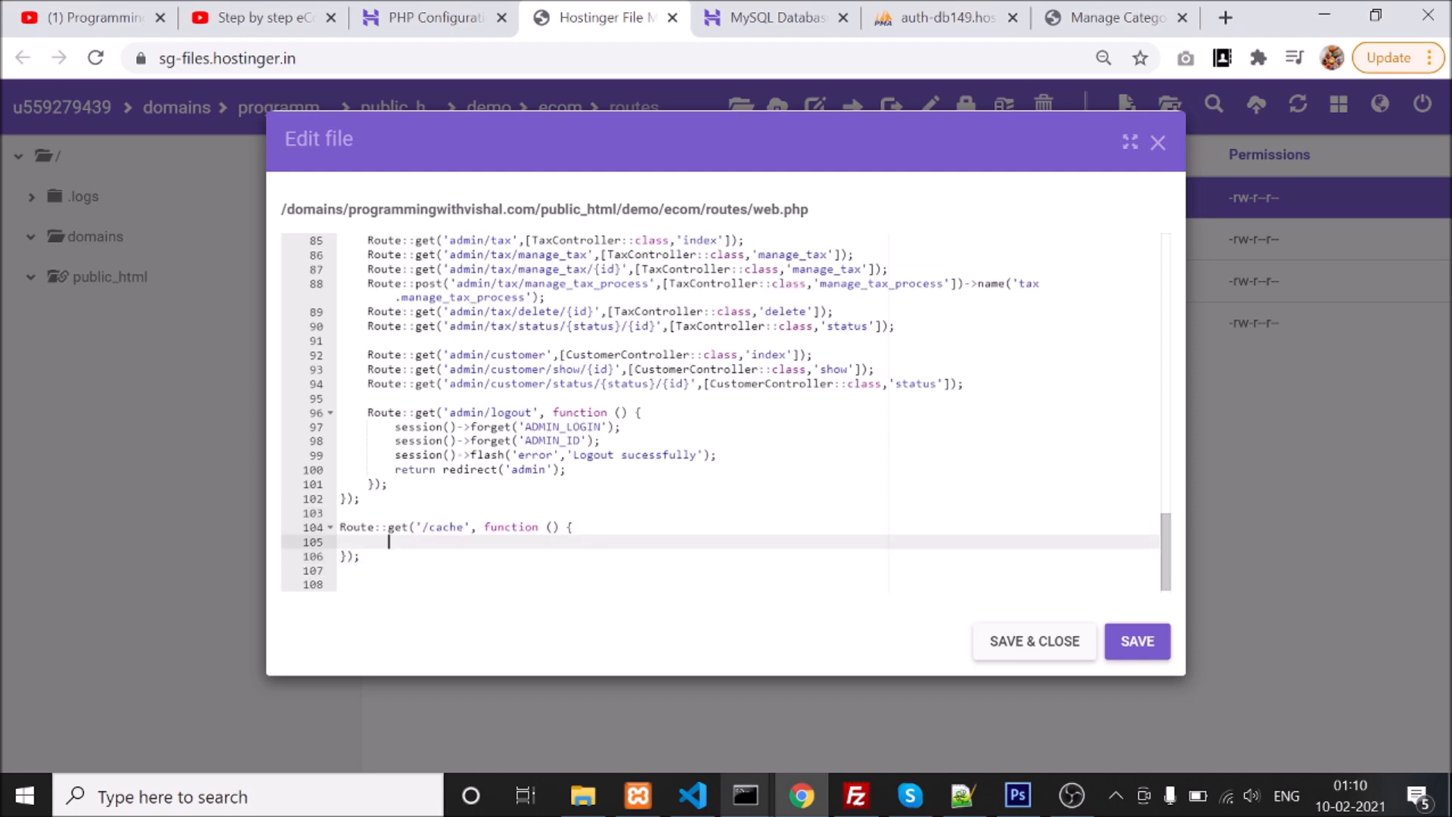
key(Left)
key(Left)
key(Left)
key(ctrl+plus)
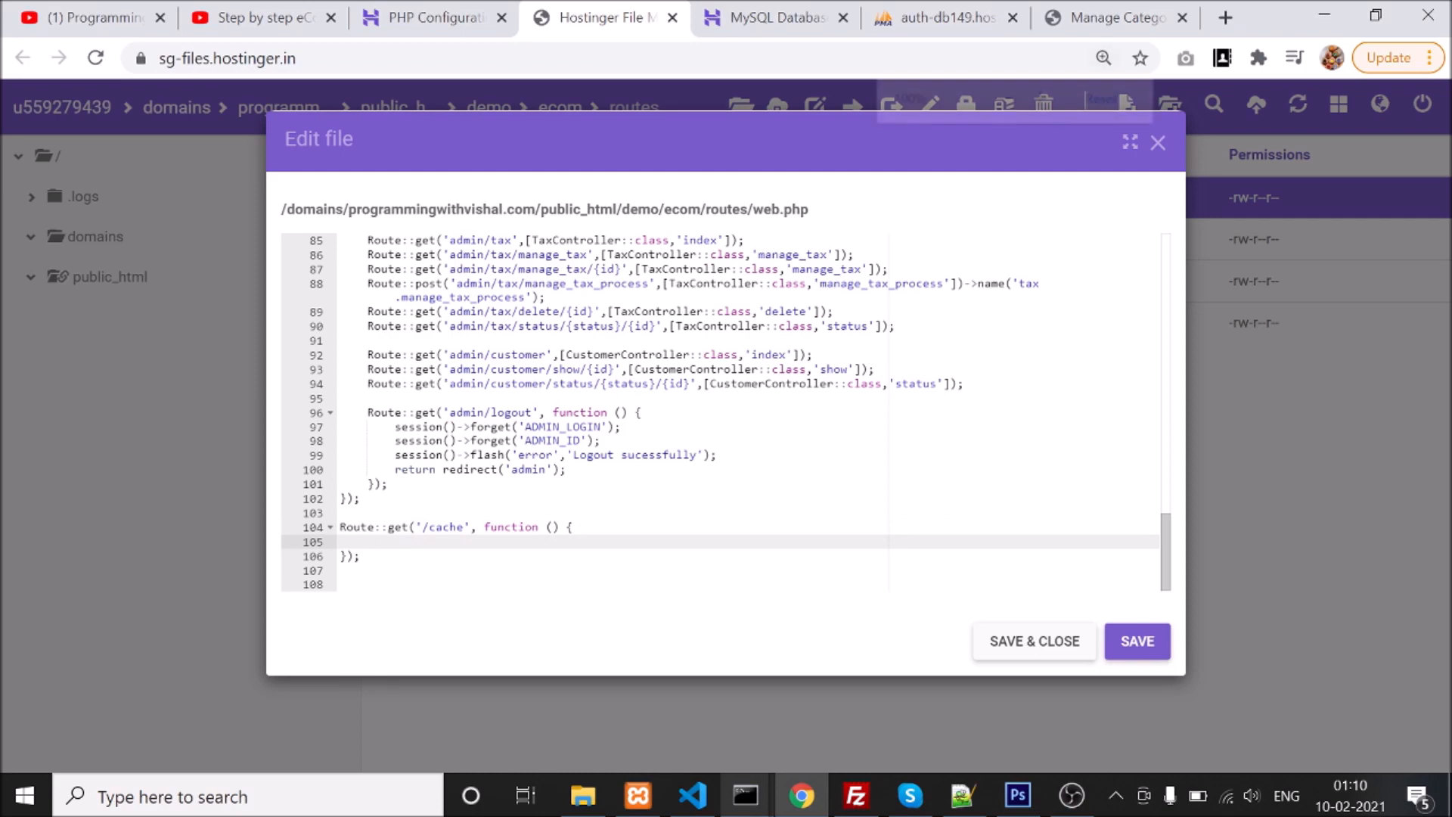
key(ctrl+plus)
key(ctrl+plus)
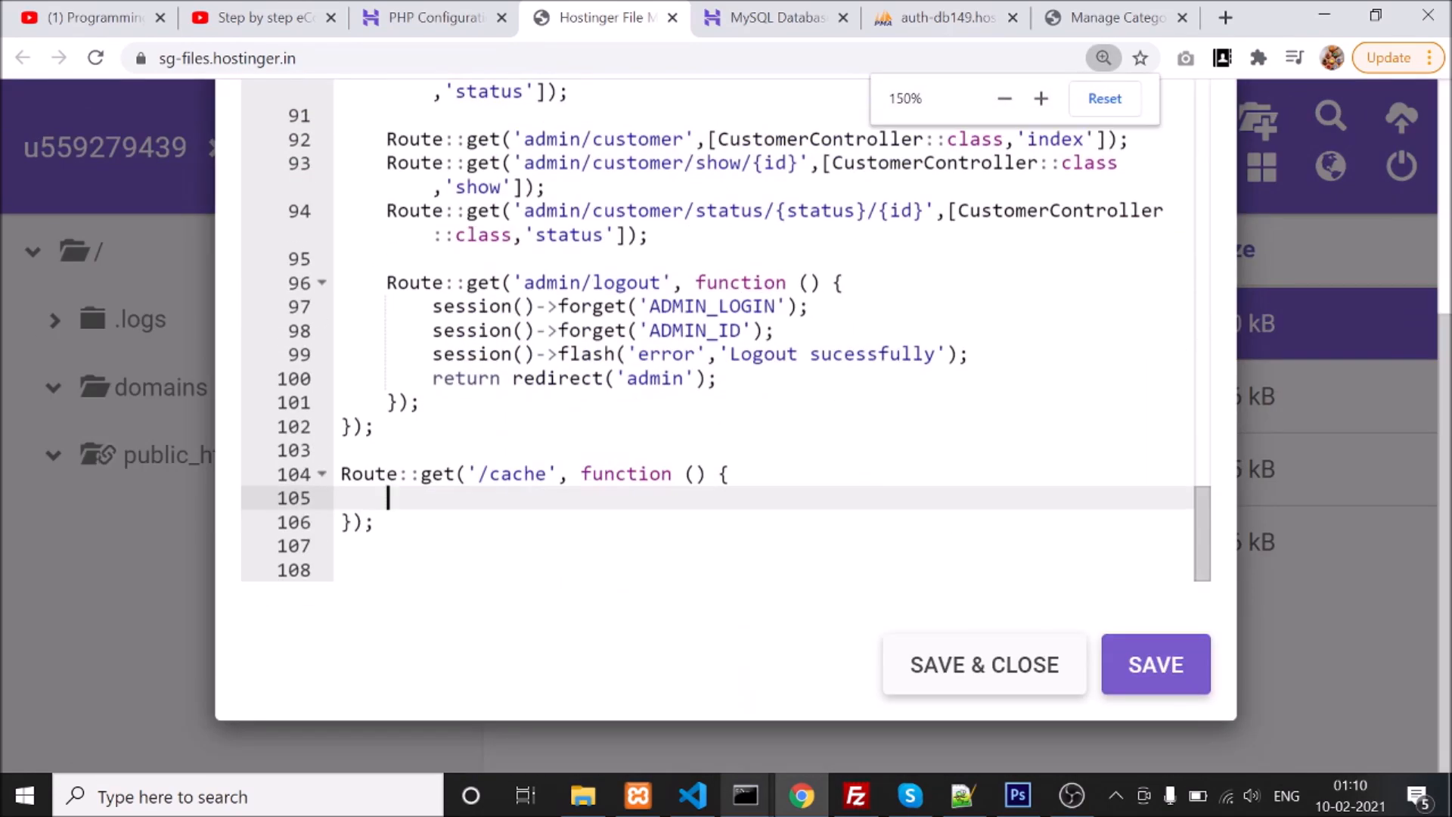
key(ctrl+plus)
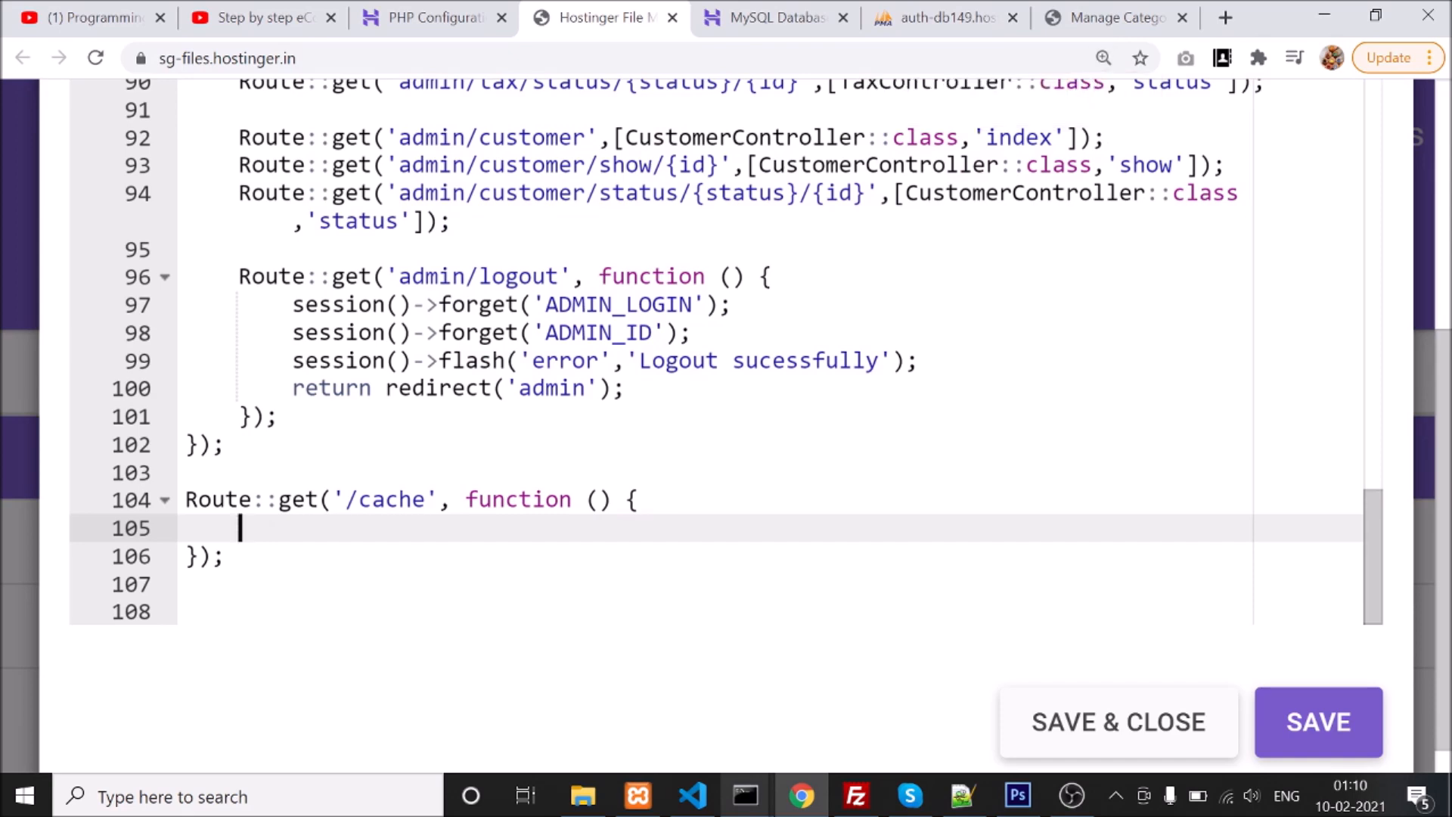
text(Art)
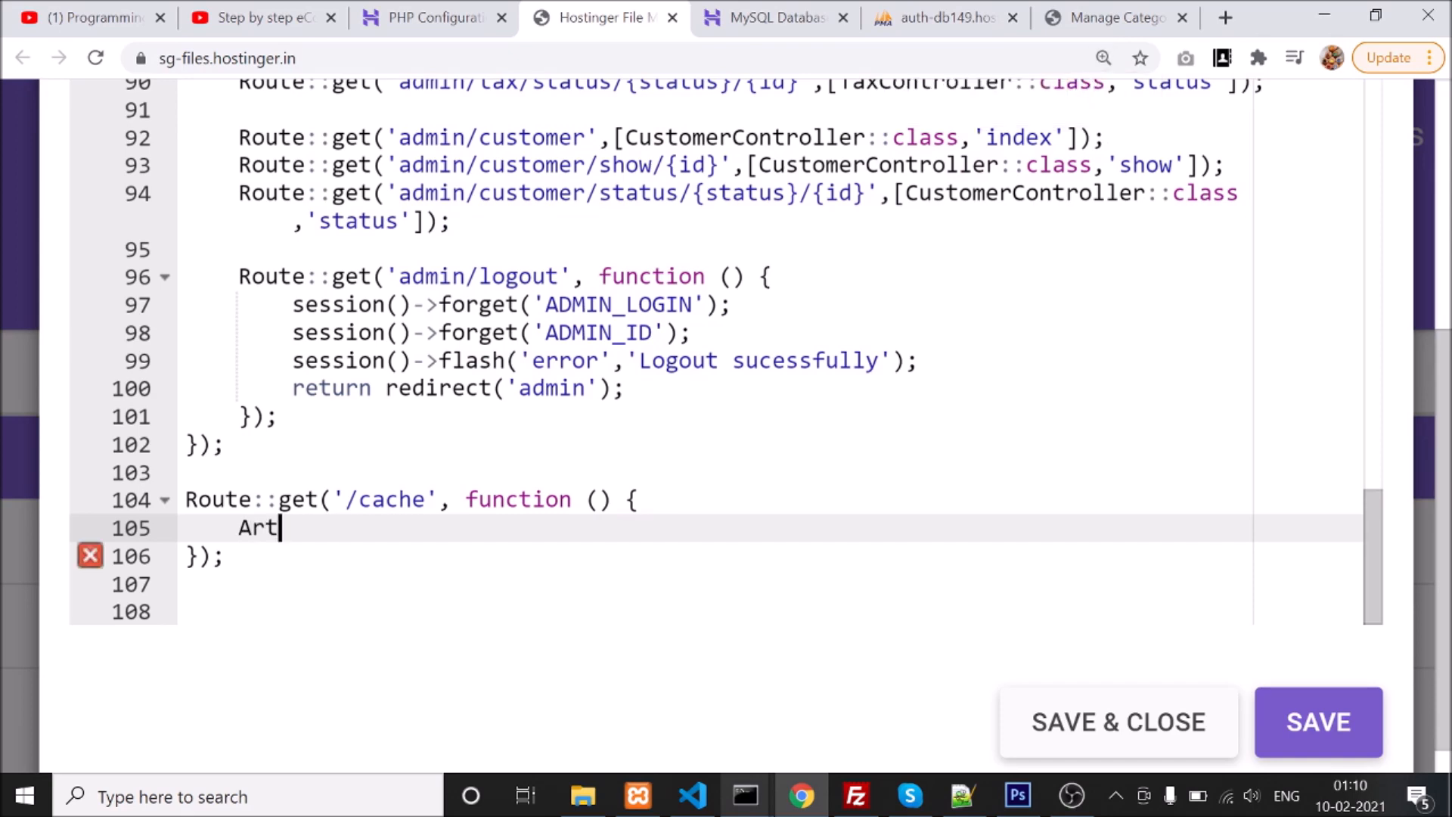
text(isan::call('');)
key(Left)
key(Left)
text(')
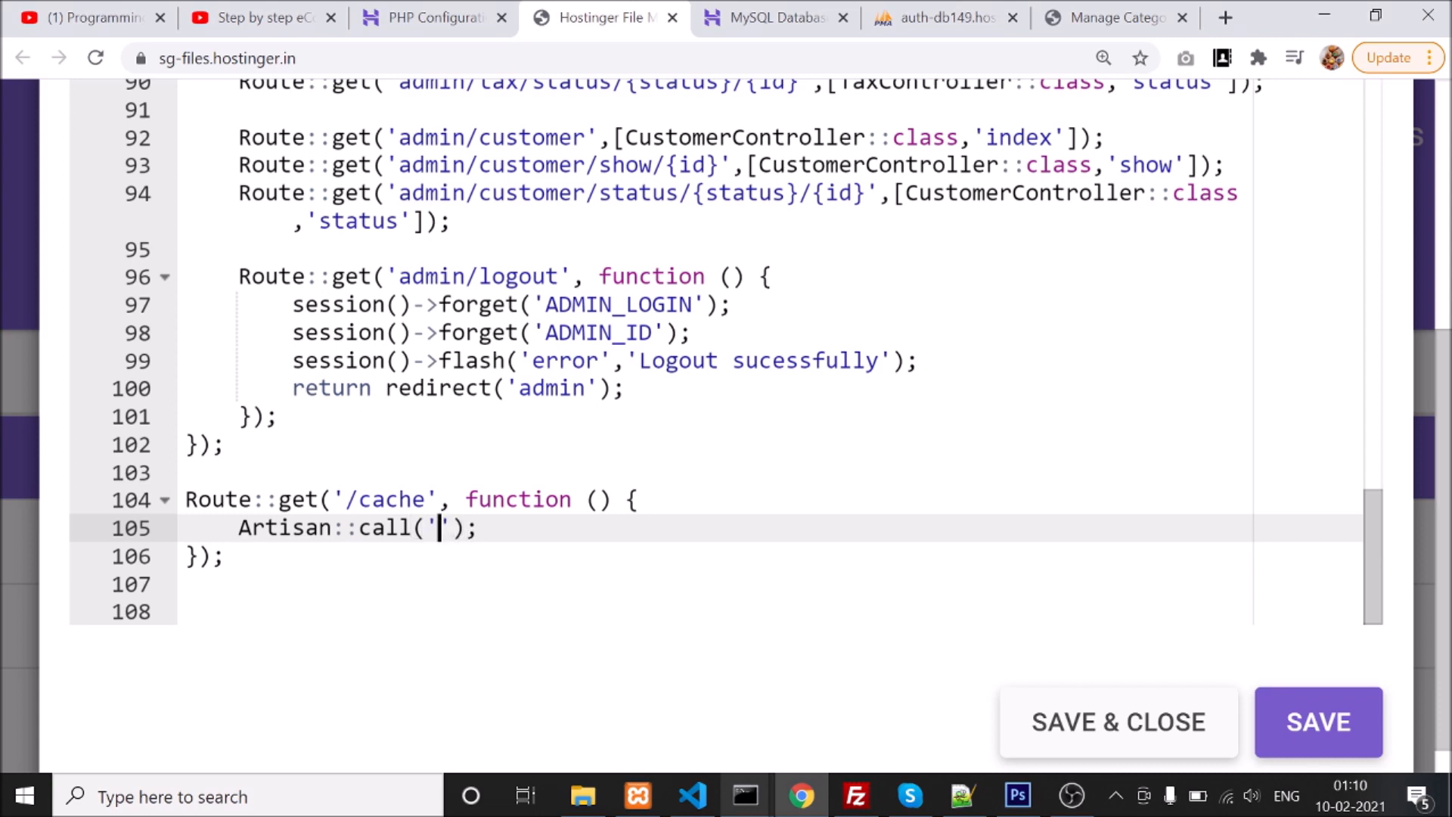
text(cache:clear)
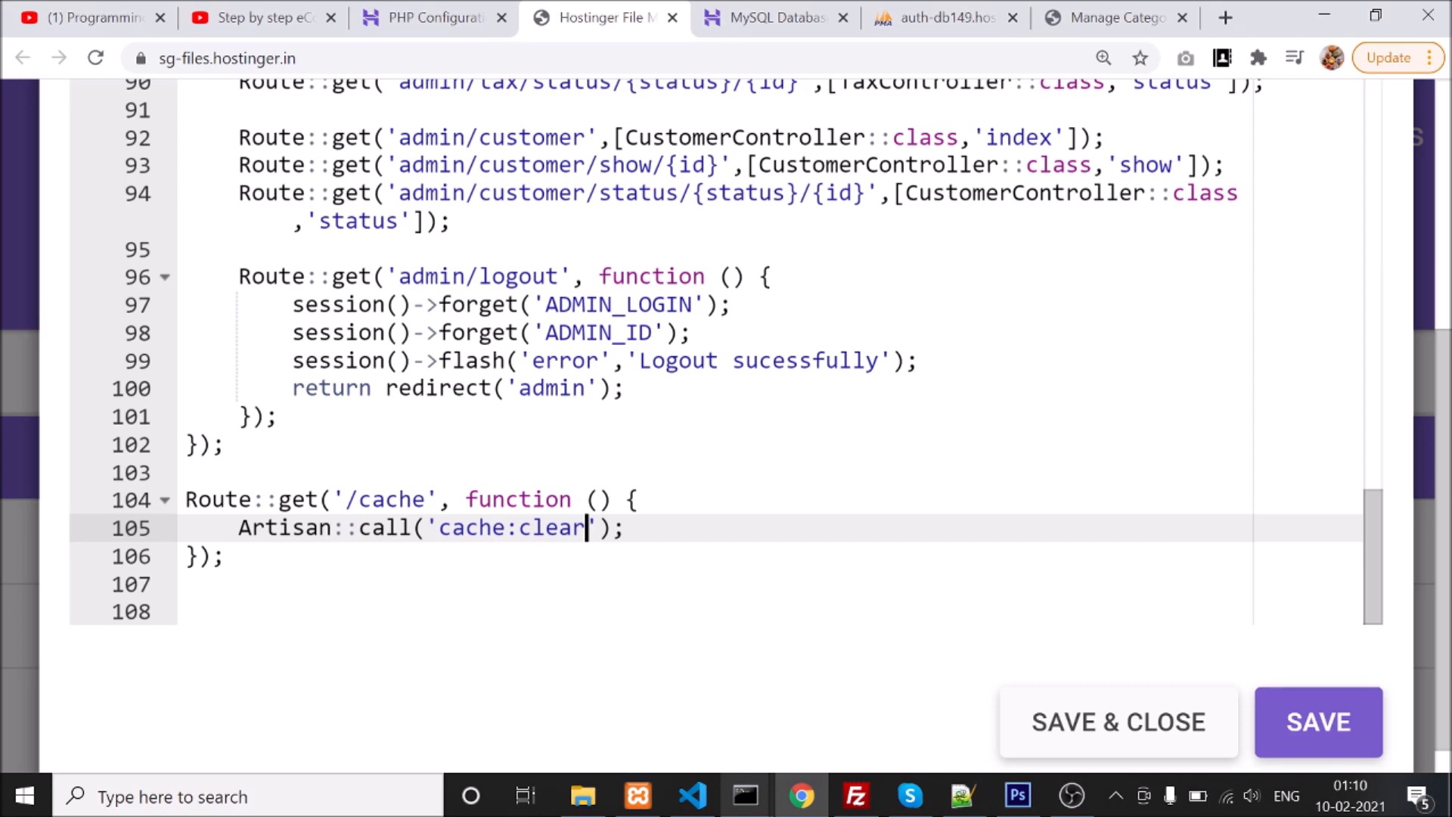
drag(272, 563, 163, 499)
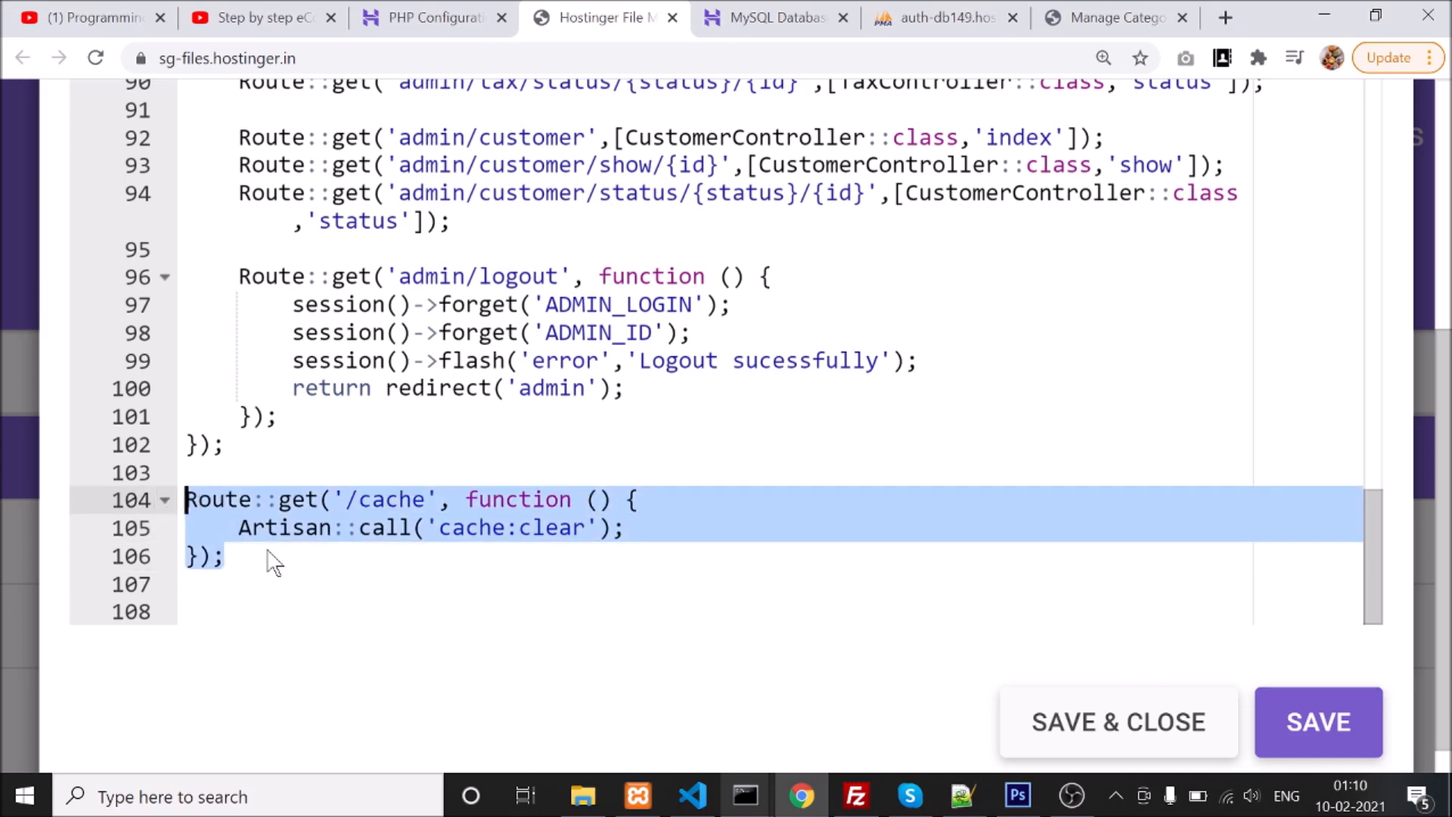
- Duplicate the /cache route block and change its command to storage:link
key(ctrl+c)
click(272, 564)
key(Return)
key(ctrl+v)
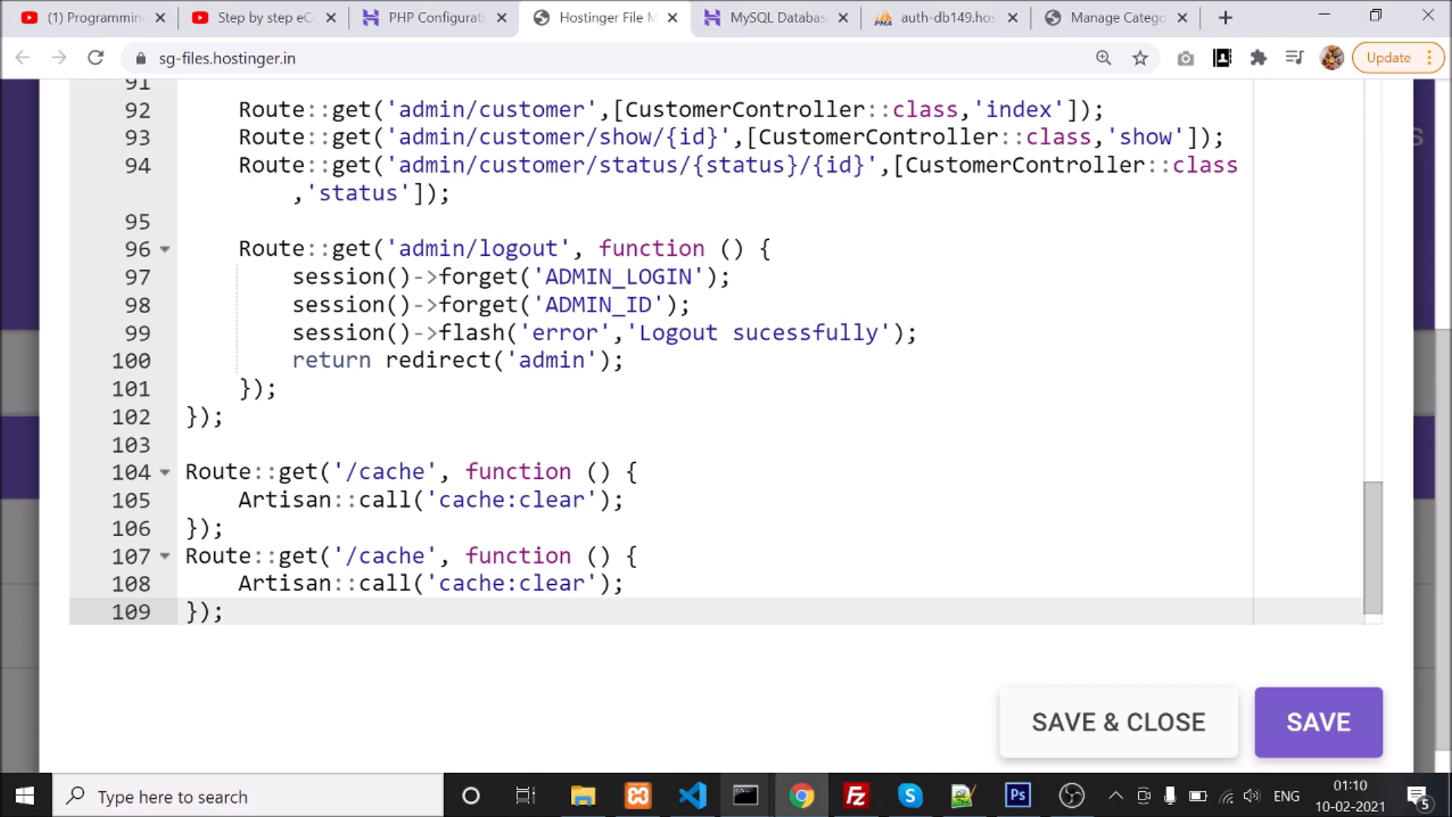
double_click(460, 583)
text(storage)
key(Right)
key(shift+Right)
key(shift+Right)
key(shift+Right)
key(shift+Right)
key(shift+Right)
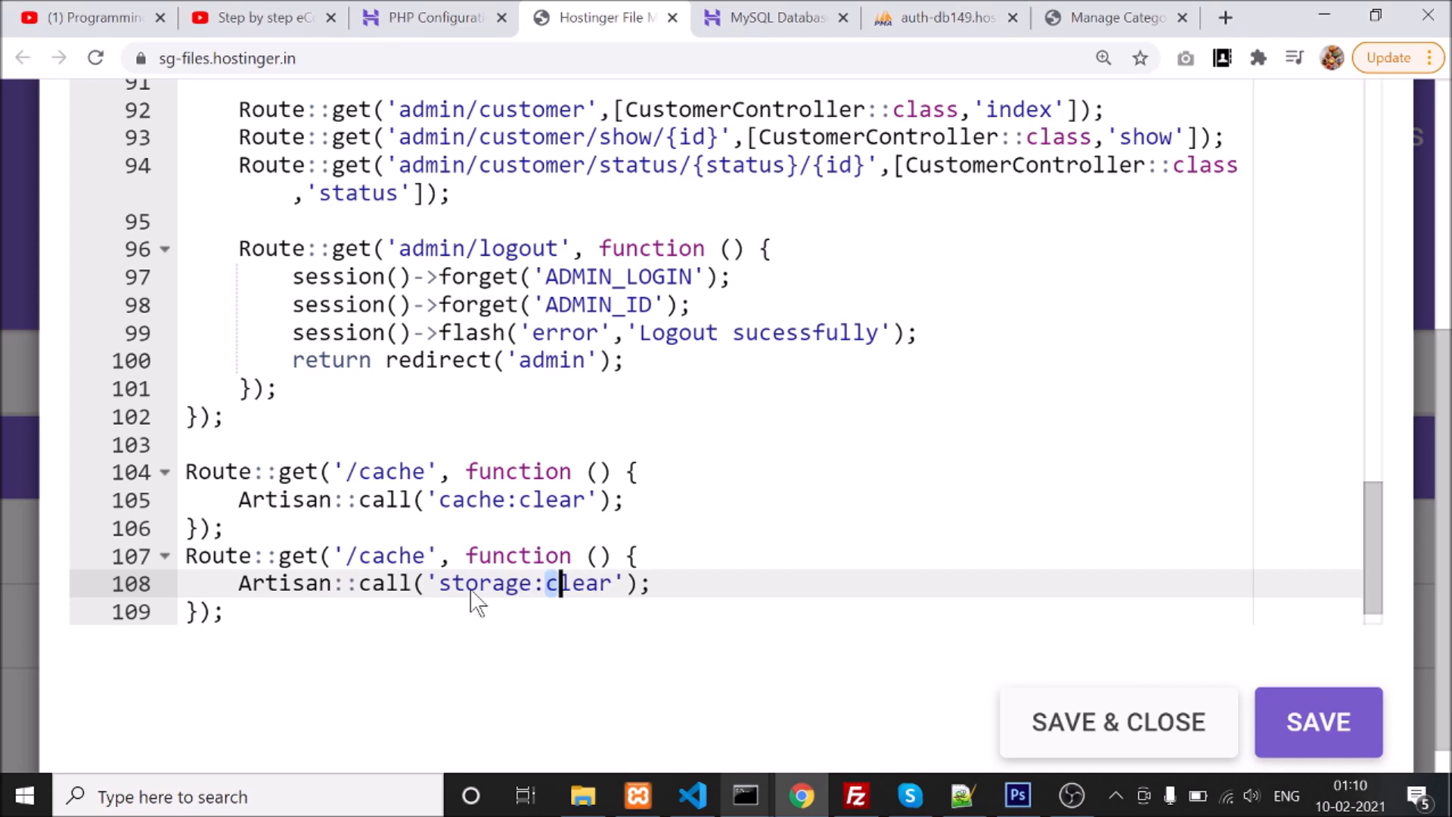
text(link)
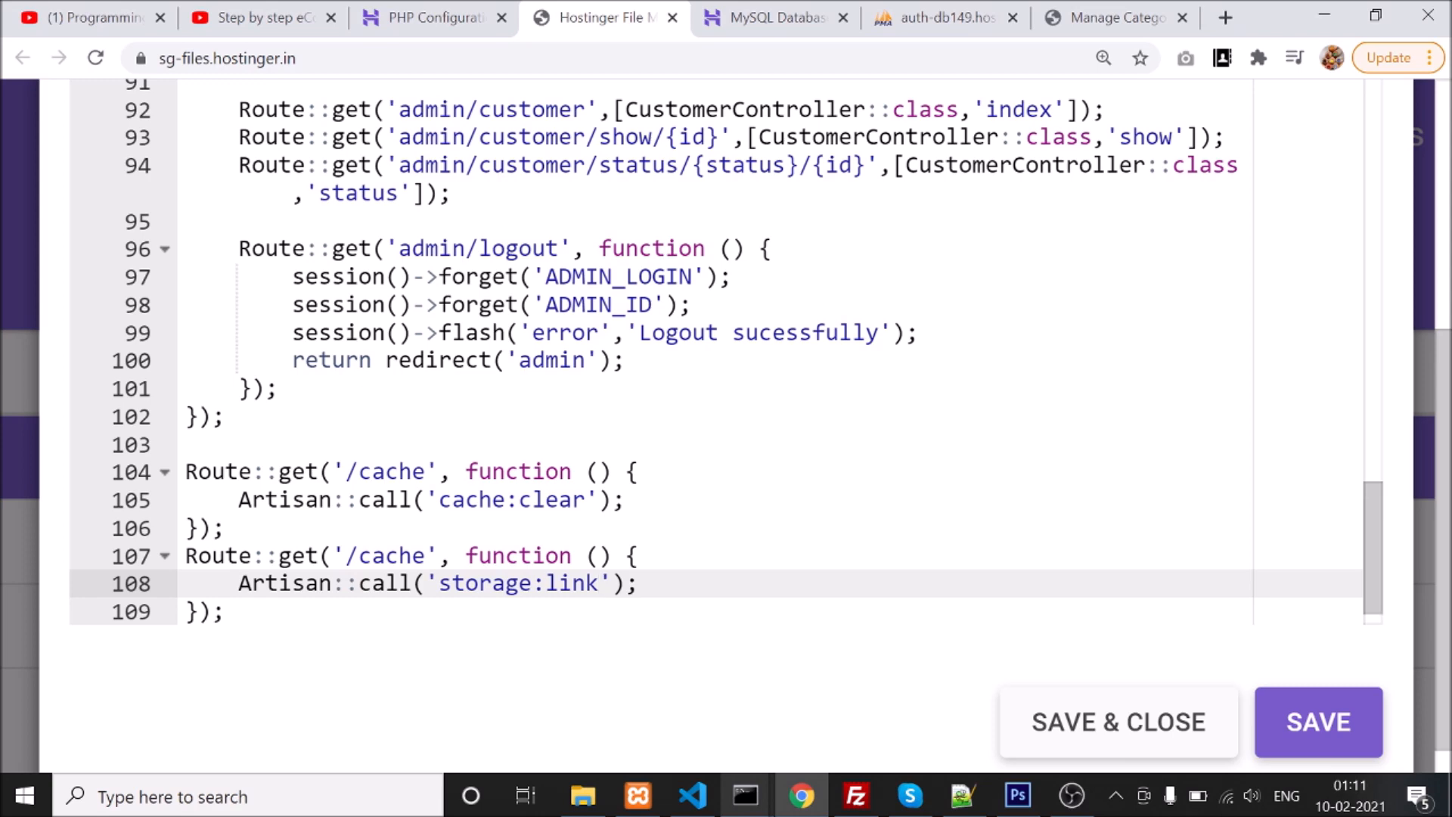
- Change the duplicate's path to '/storage' and save web.php
double_click(485, 583)
key(ctrl+c)
double_click(392, 556)
key(ctrl+v)
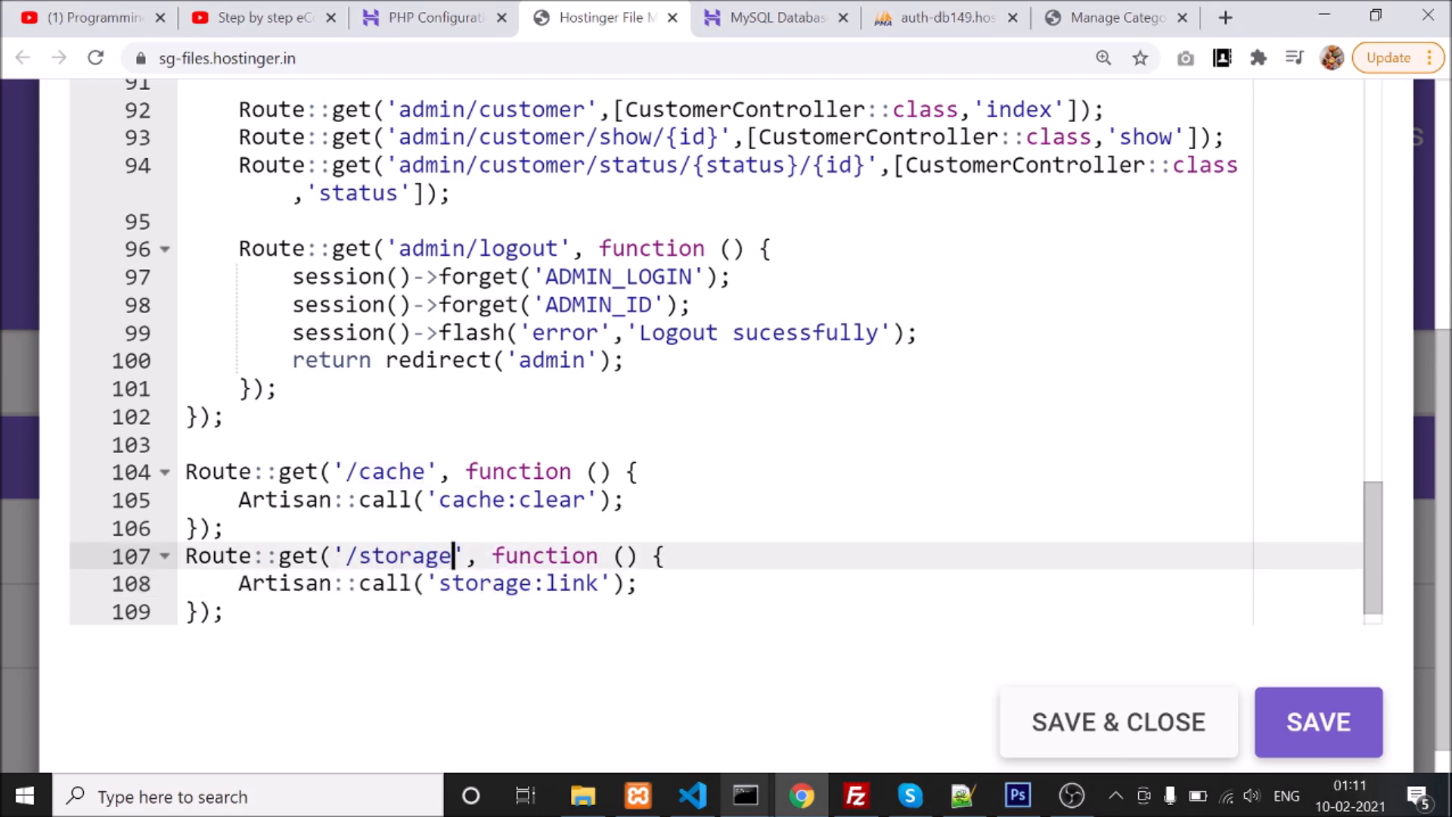
click(1290, 719)
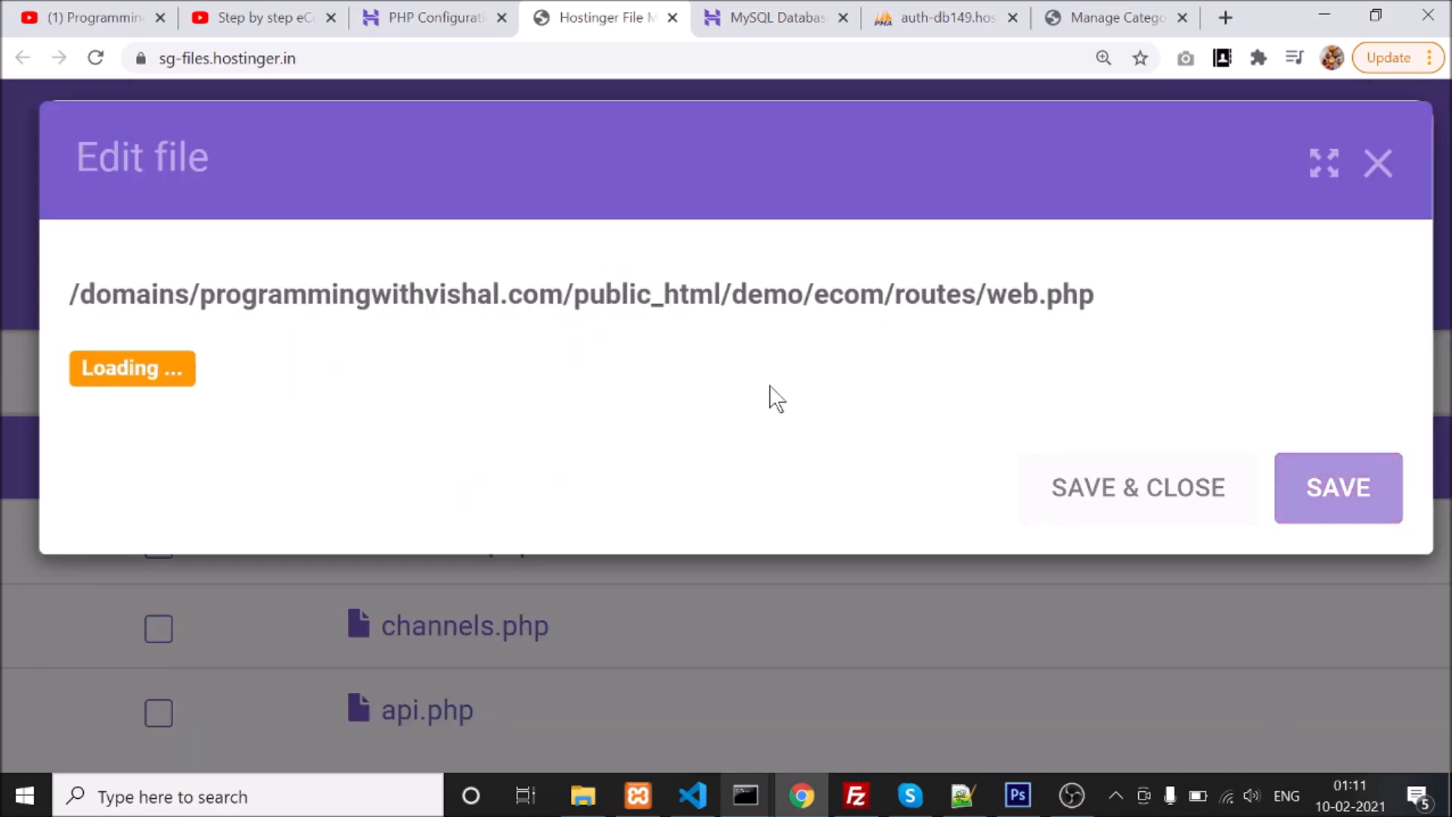
- Copy the Manage Category address and load the site's /demo/ecom/cache route in a new tab
click(1087, 7)
click(605, 16)
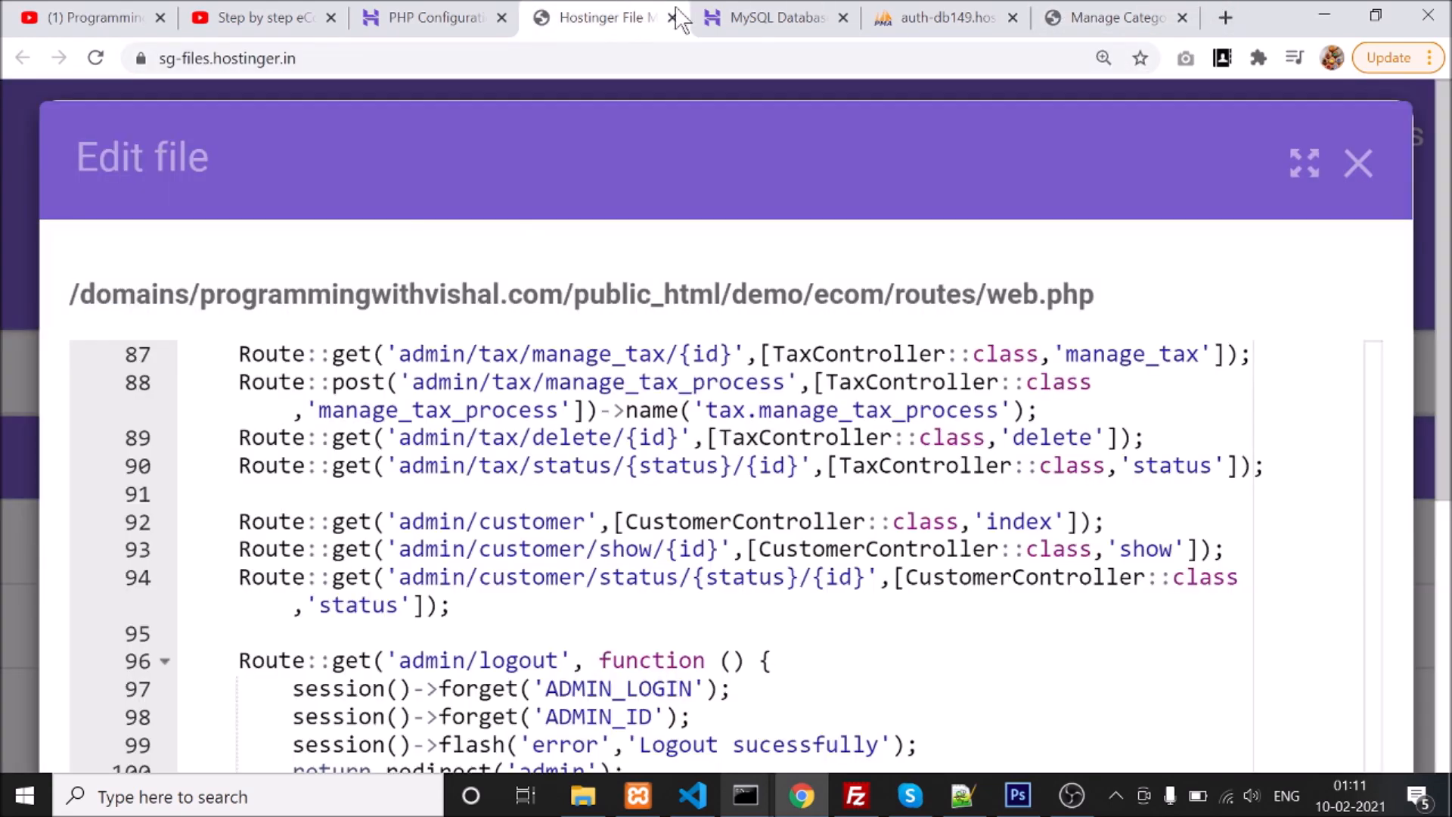
click(1124, 15)
key(ctrl+l)
key(ctrl+c)
click(1225, 16)
key(ctrl+v)
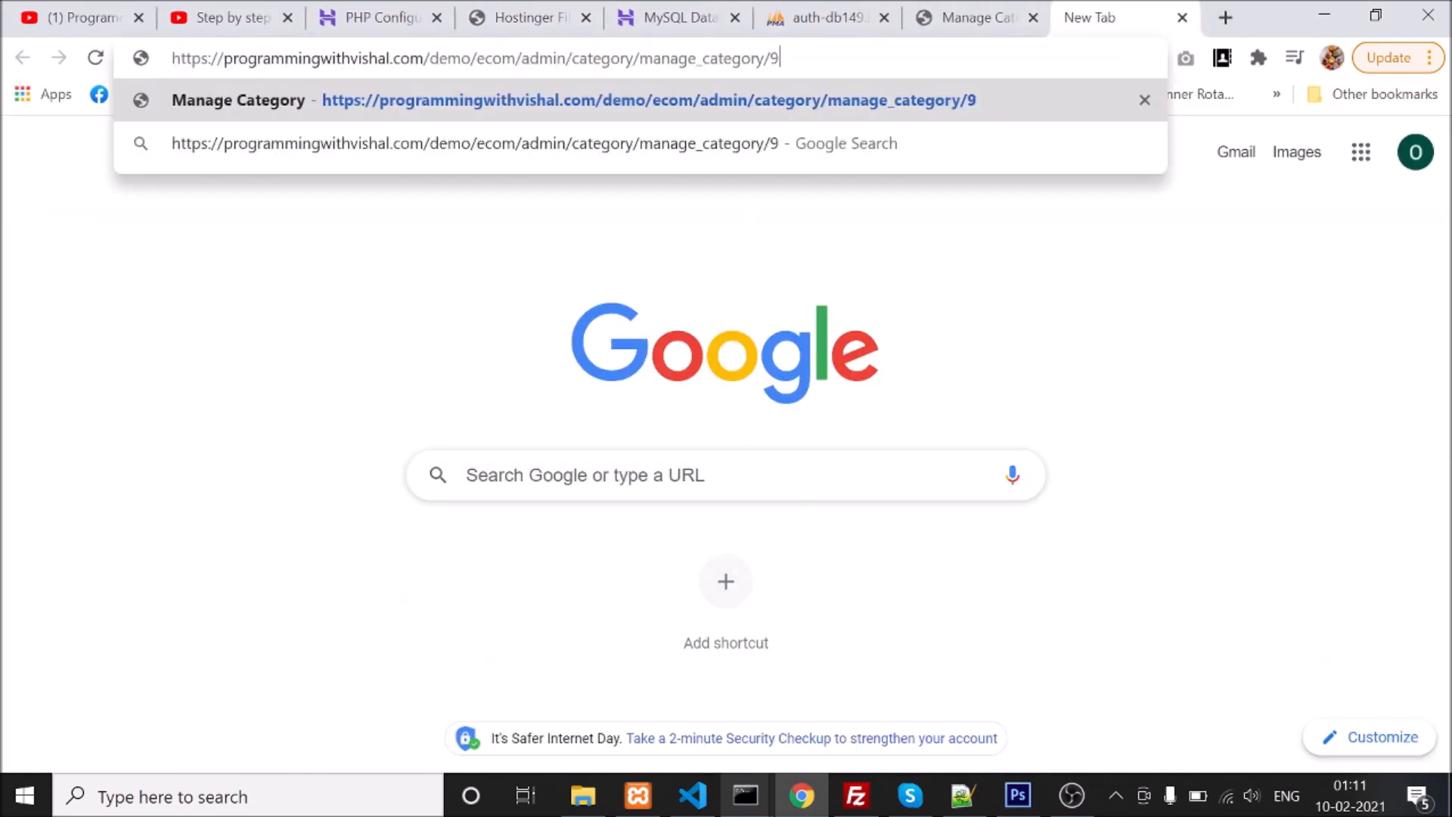
key(ctrl+shift+Left)
key(ctrl+shift+Left)
key(ctrl+shift+Left)
key(ctrl+shift+Left)
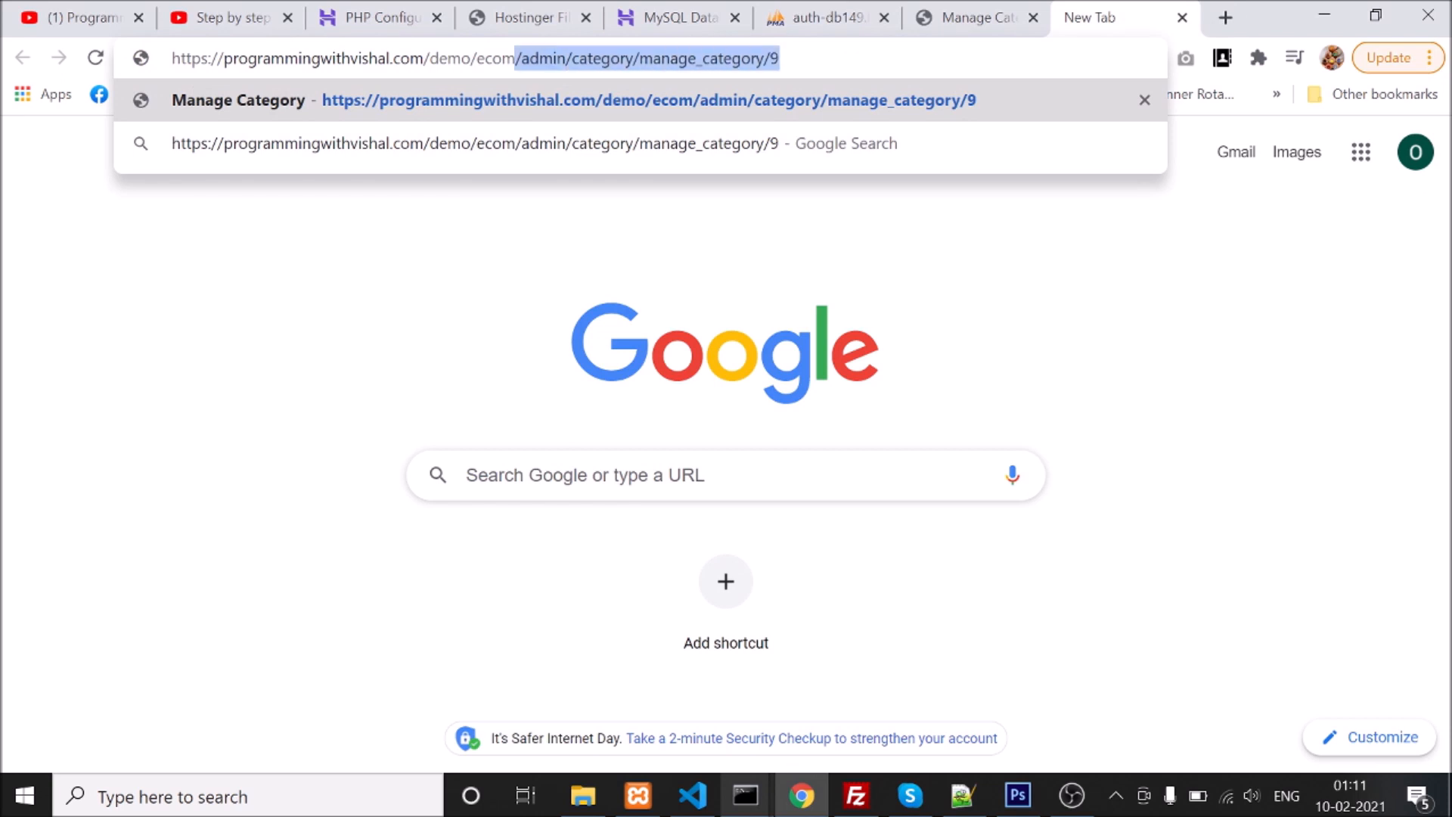
text(/cache)
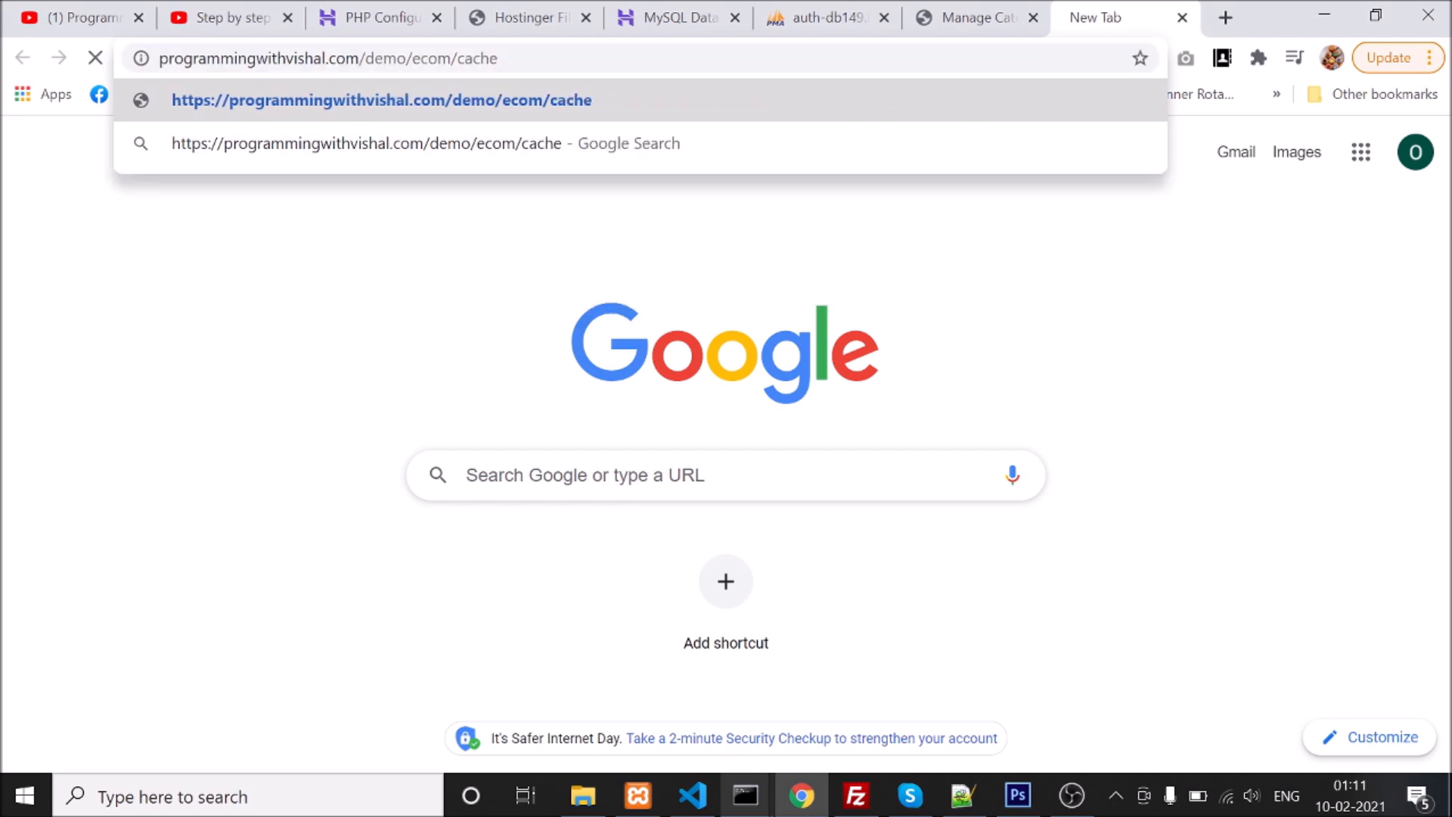
key(Return)
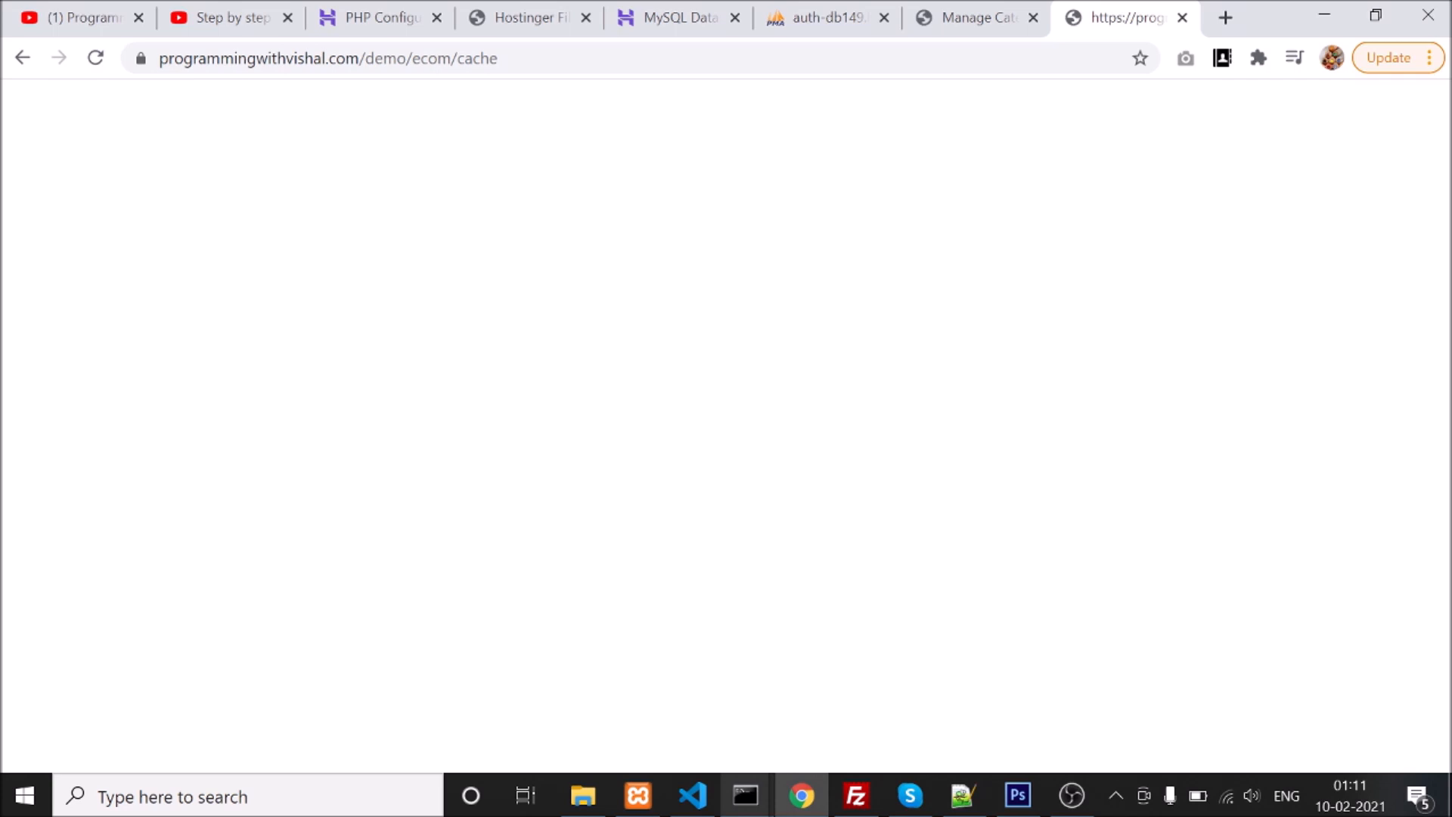
- Swap cache for storage in the address to run /demo/ecom/storage, then return to Manage Category
click(560, 15)
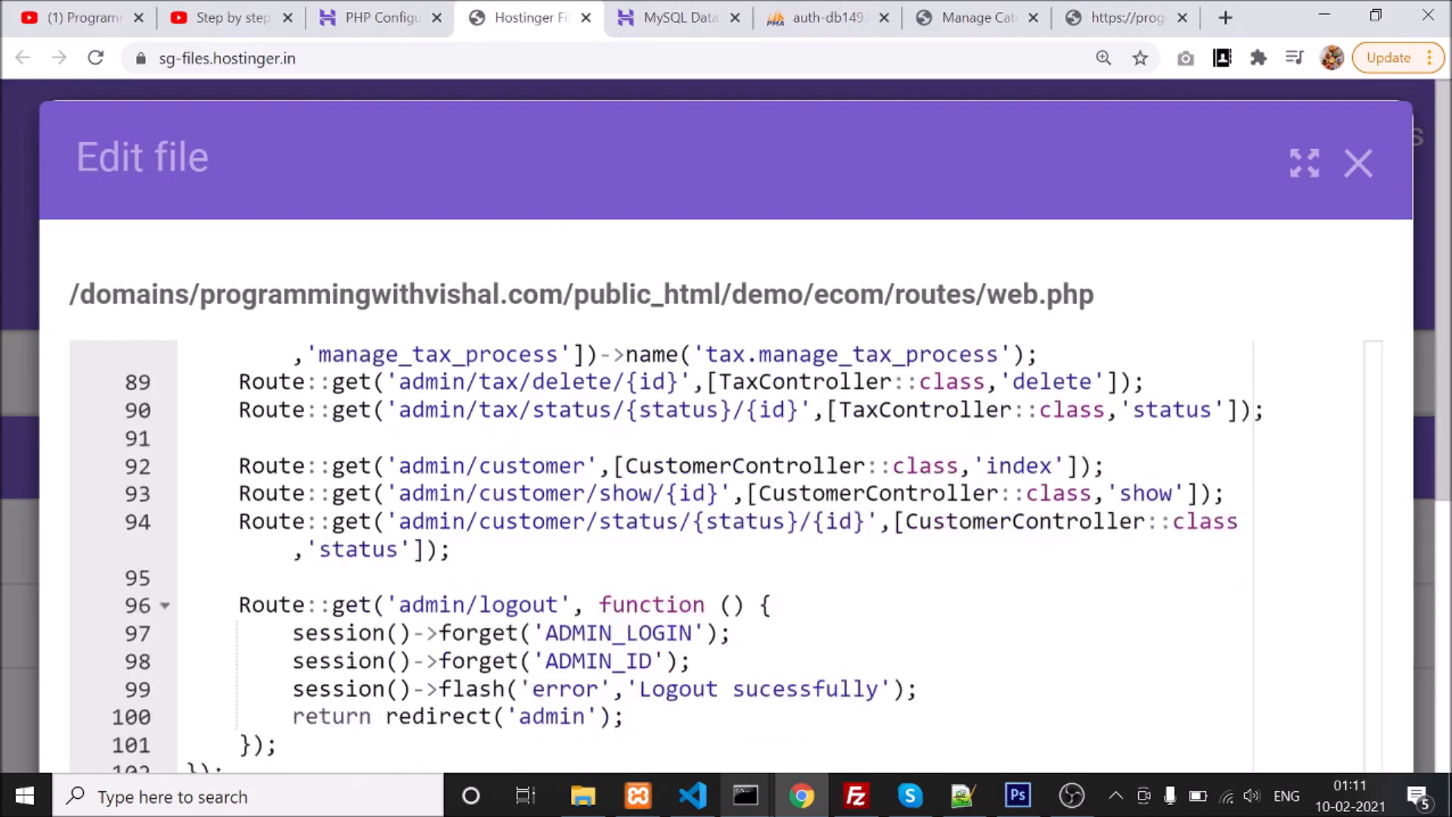
scroll(421, 463, down, 5)
double_click(422, 463)
click(1095, 15)
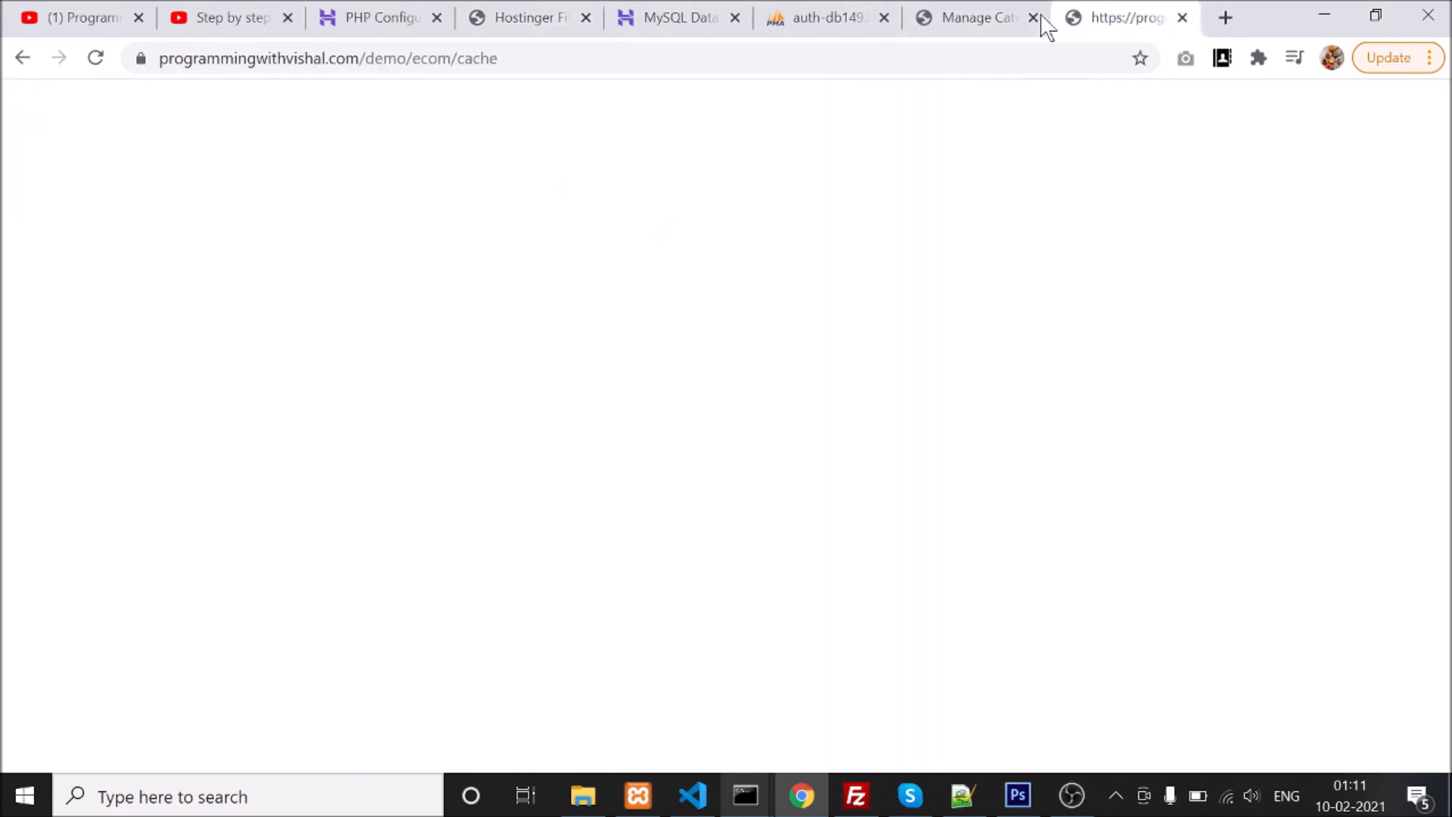
double_click(479, 58)
key(ctrl+v)
key(Return)
key(ctrl+shift+Tab)
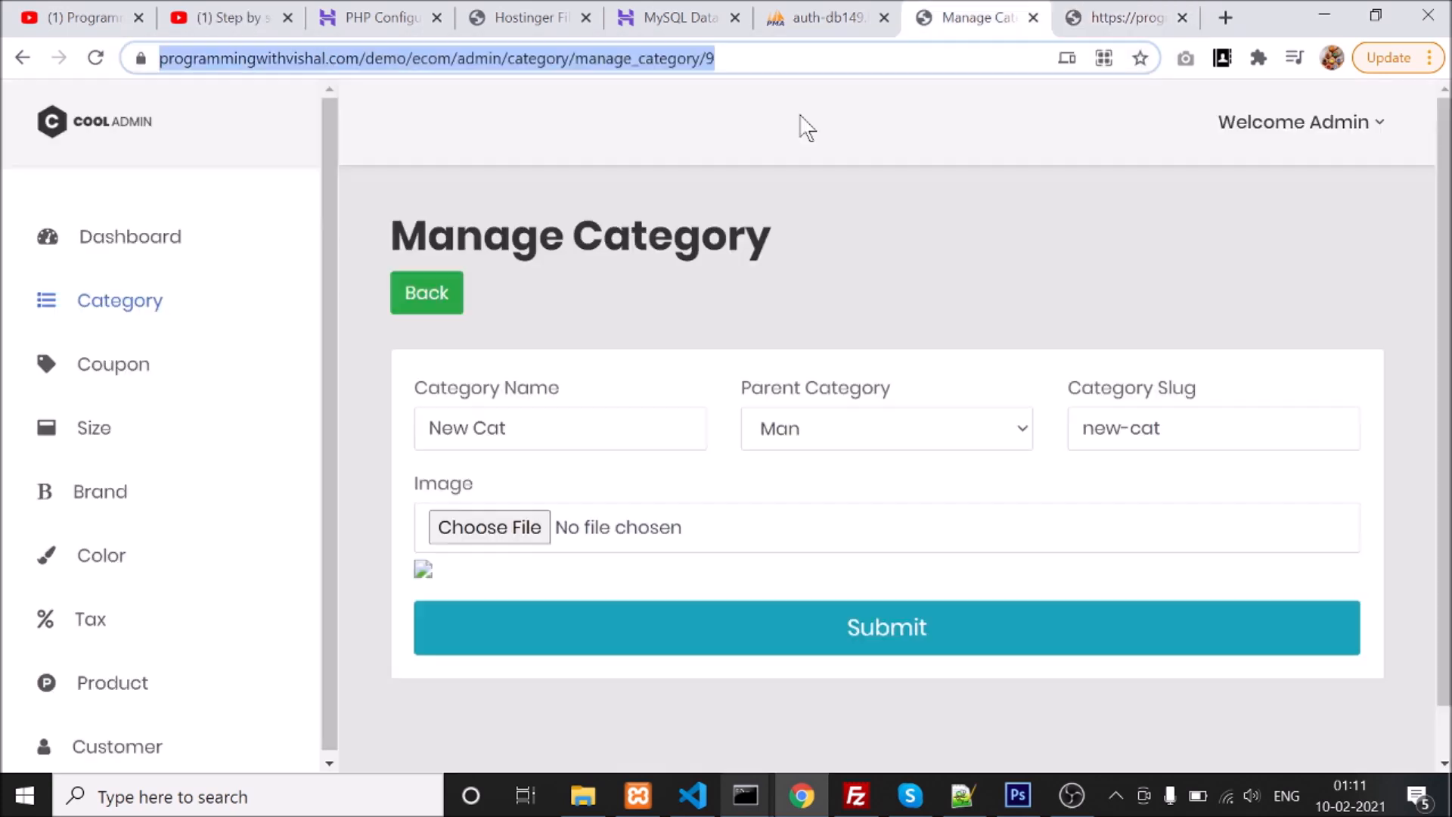
- Reload Manage Category, pick bg-title-02 as New Cat's image and submit
click(614, 58)
key(Return)
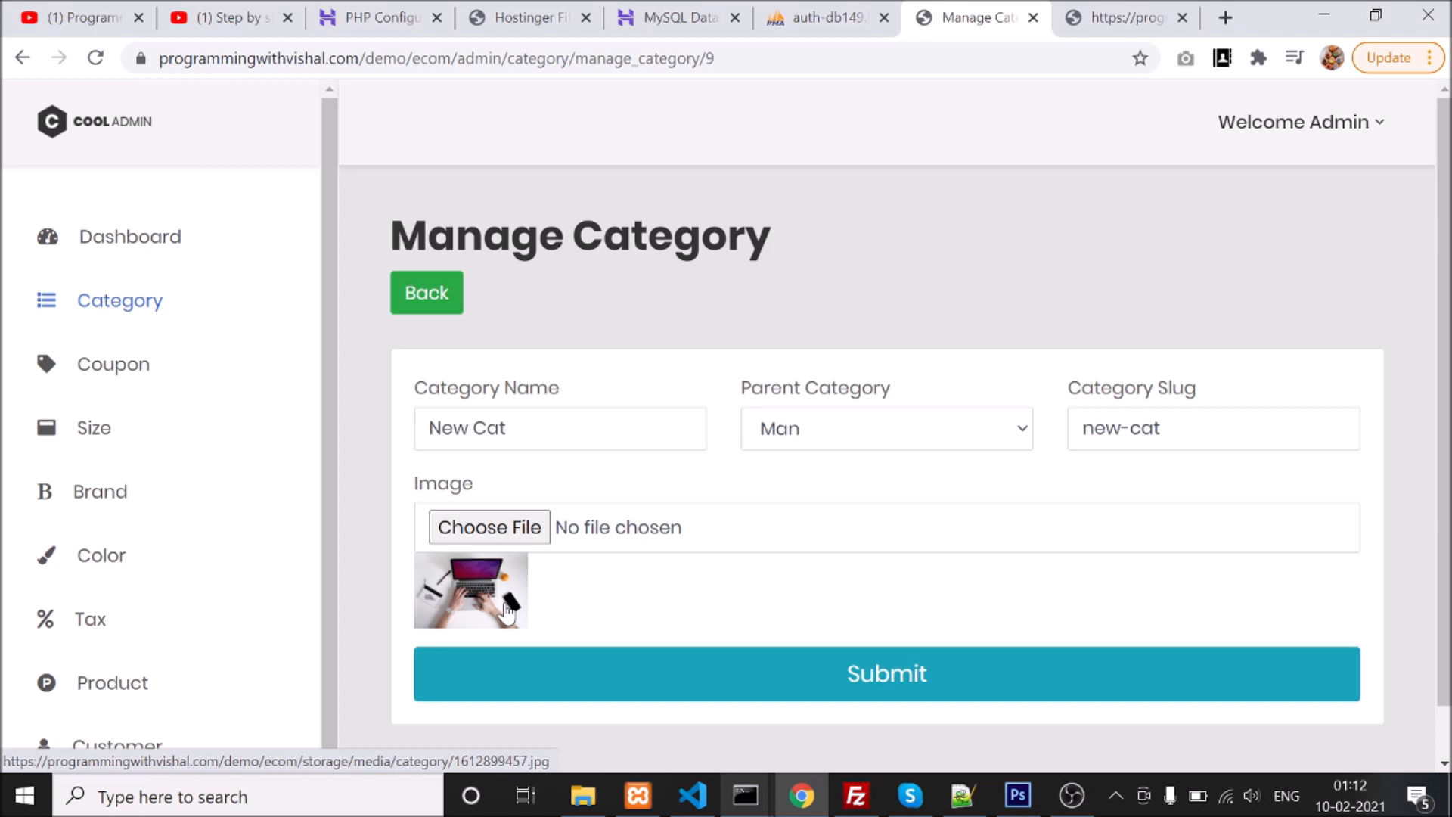
click(489, 527)
double_click(508, 223)
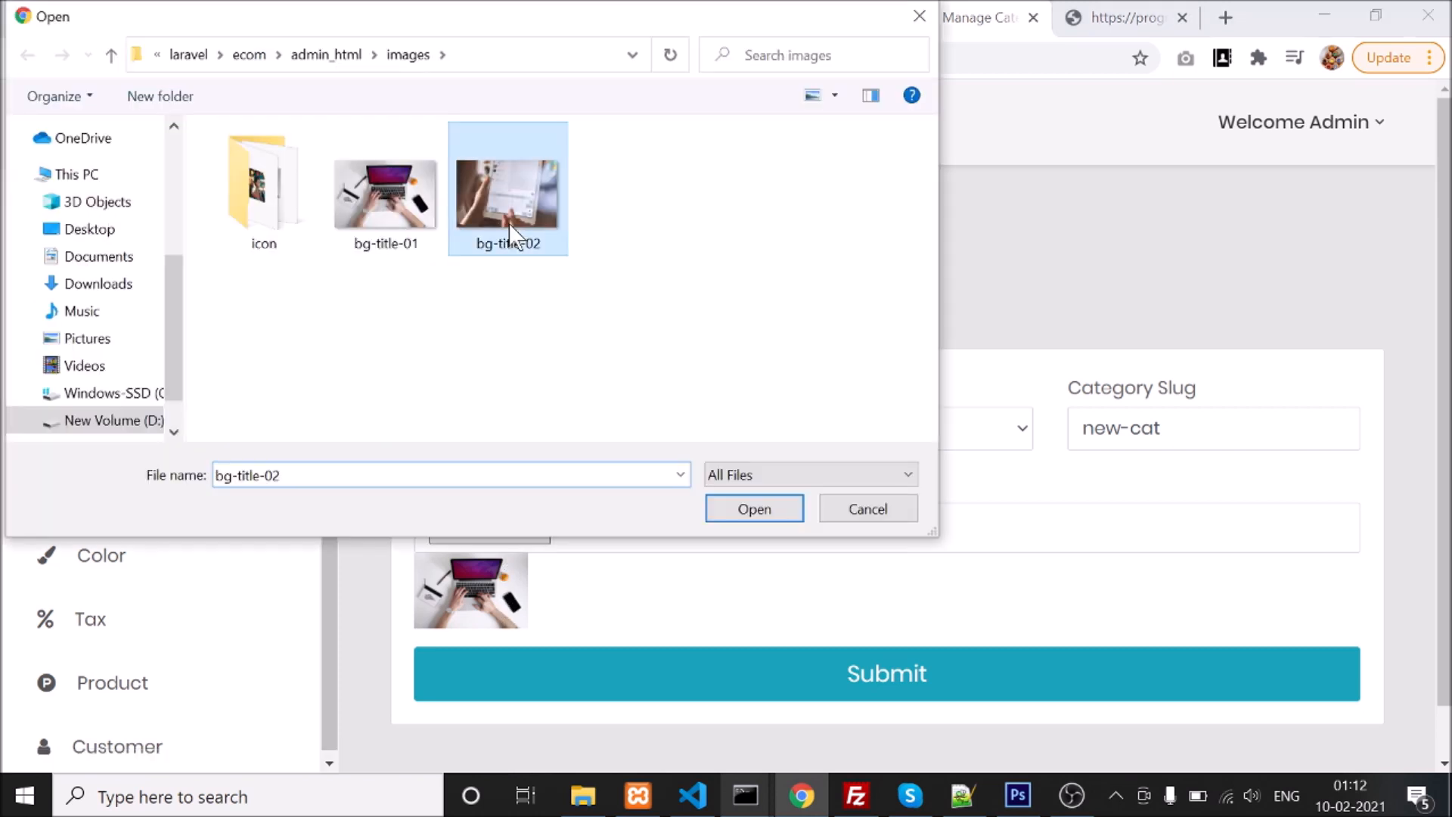
click(912, 661)
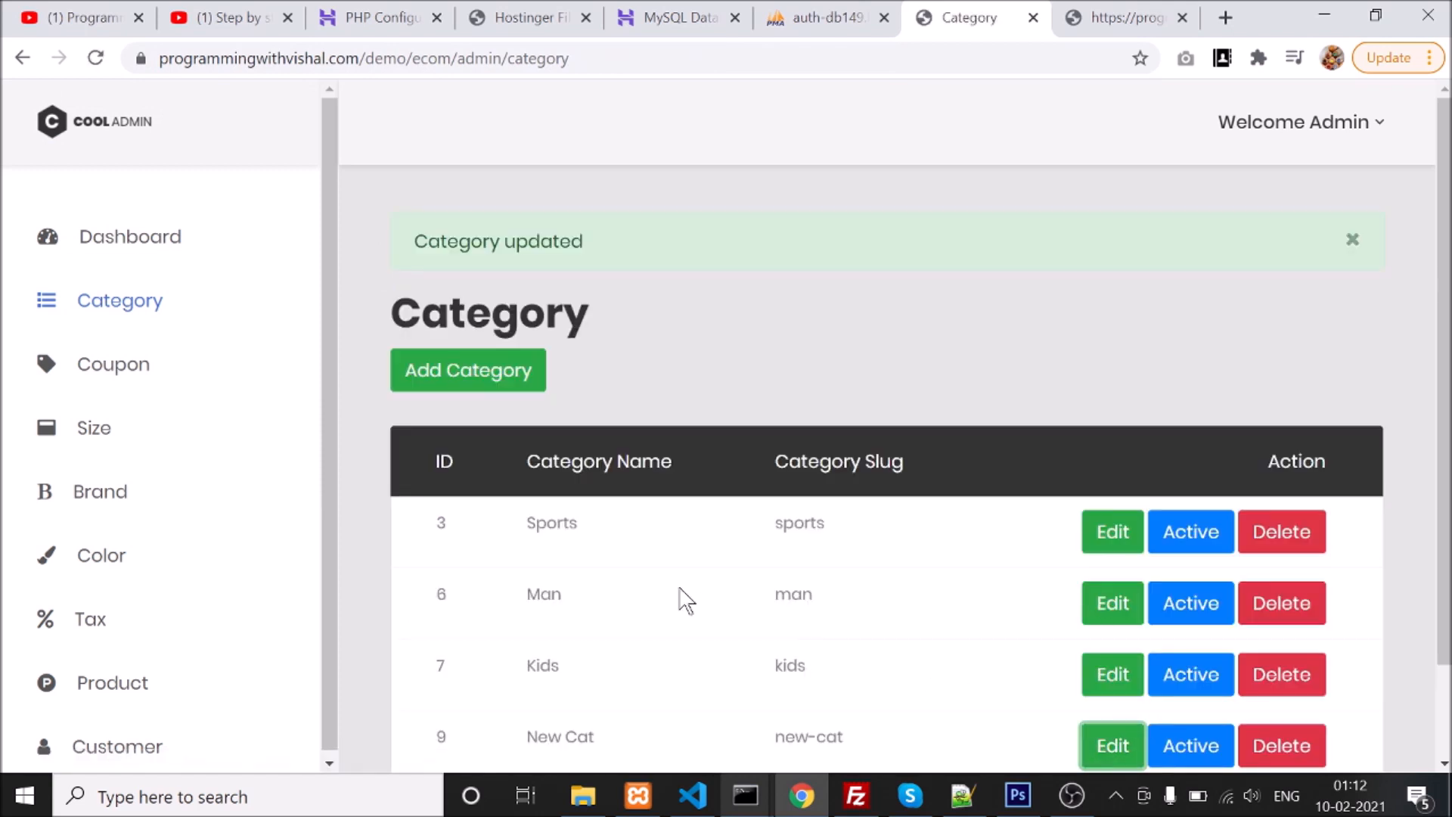
- Reopen New Cat, view its image in its own tab, then move to the MySQL Databases page
click(1122, 749)
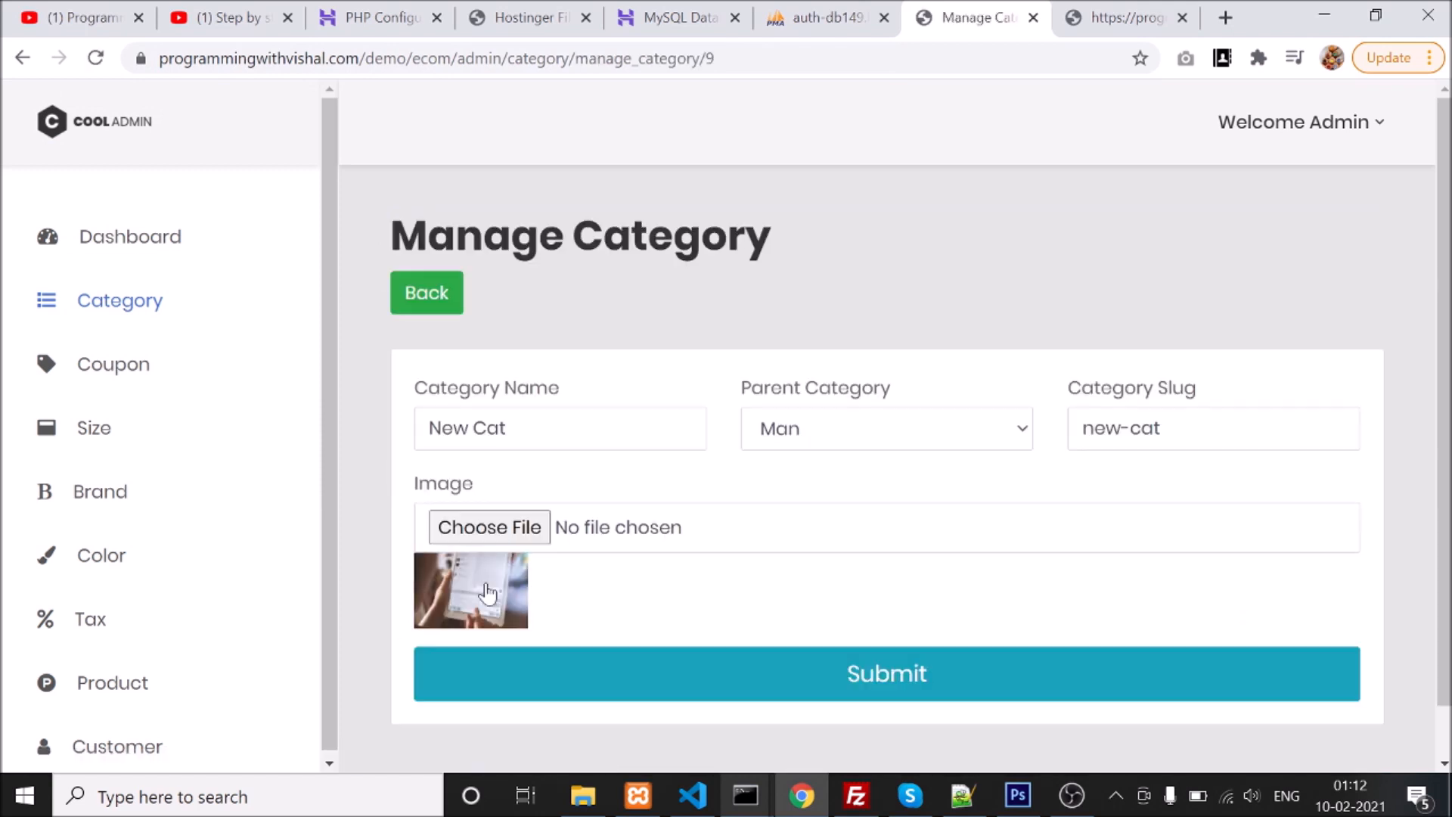
click(488, 594)
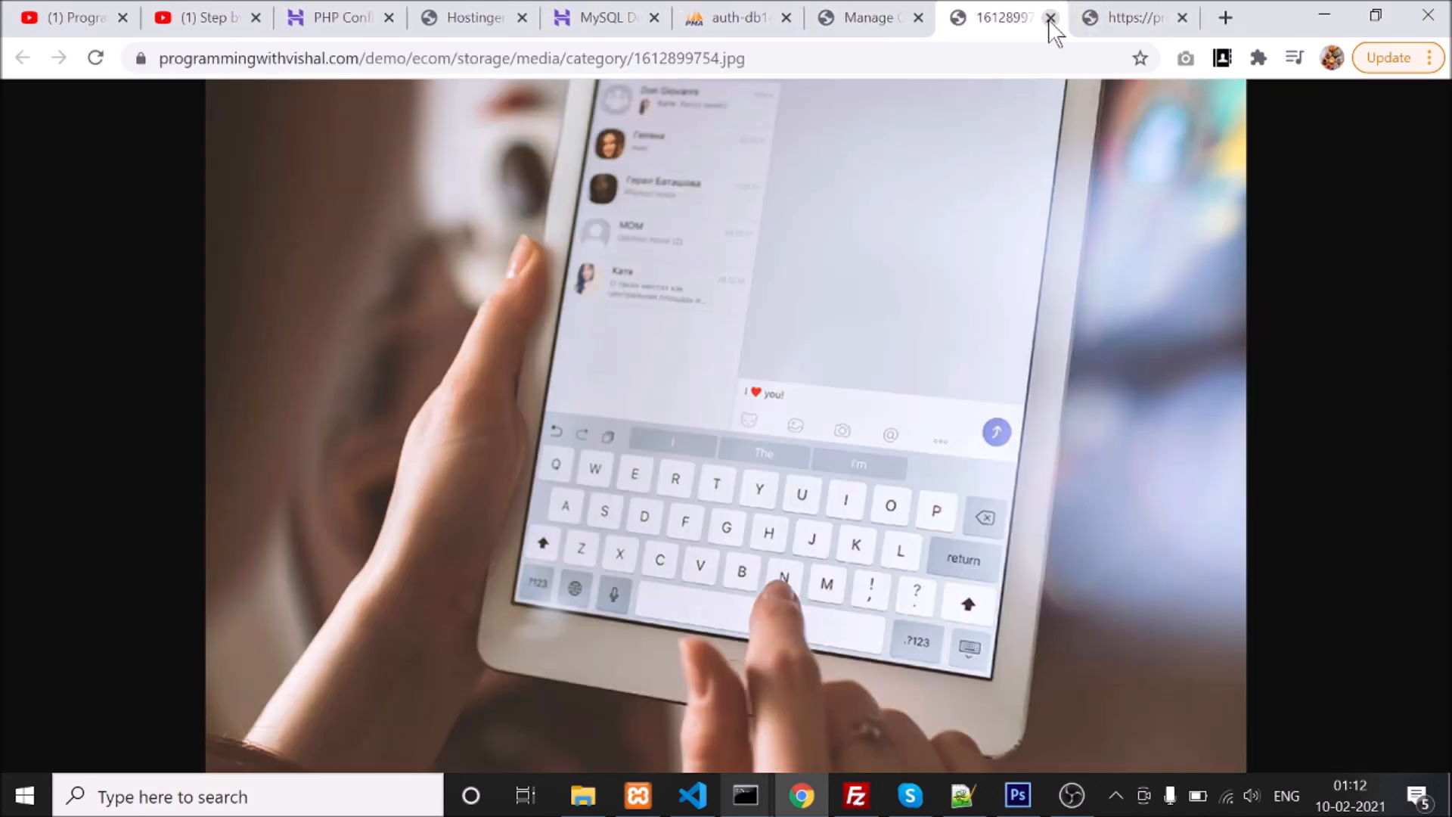
click(1050, 17)
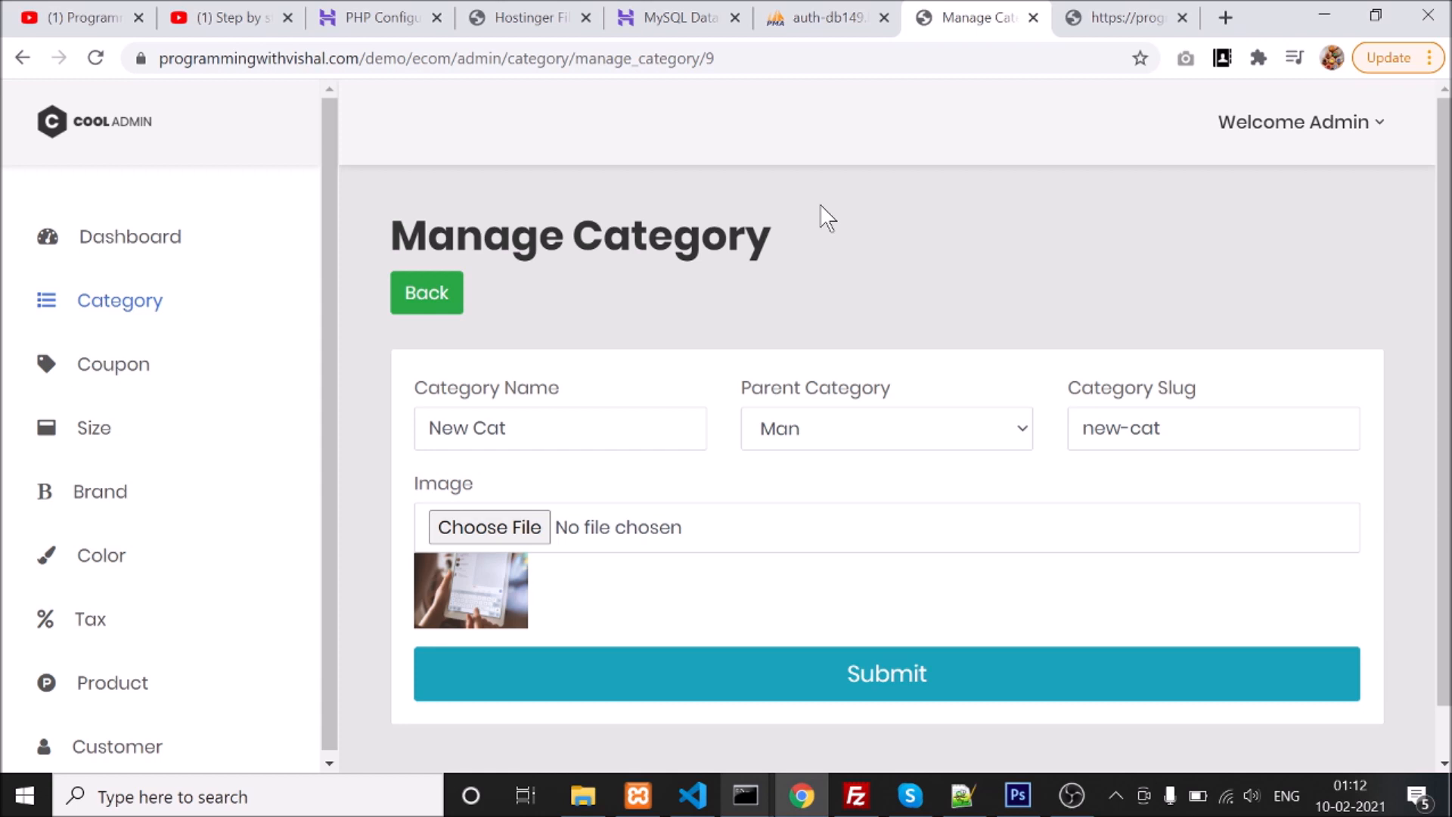
click(672, 12)
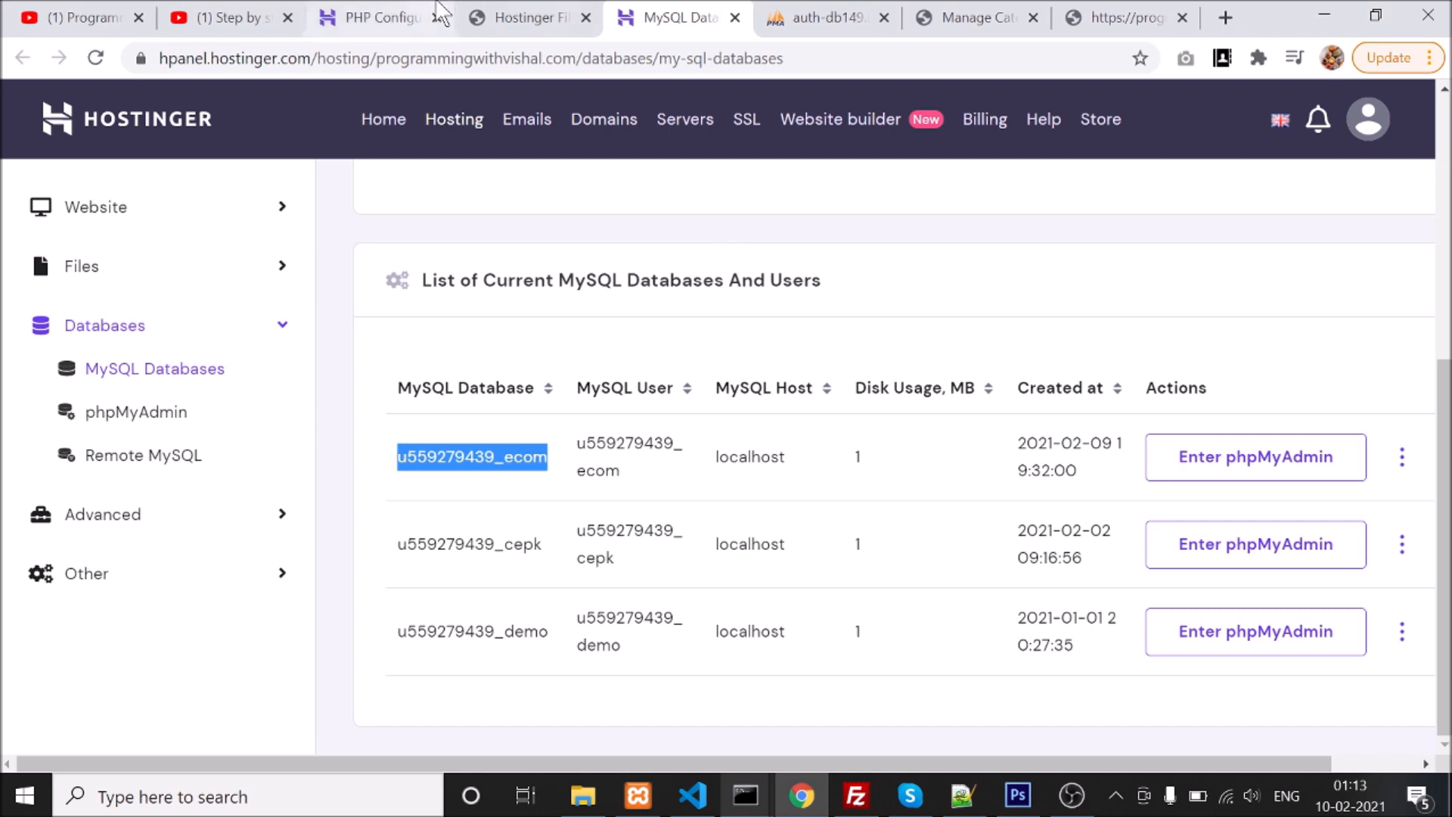
- Check the PHP Configuration page's PHP 7.4 setting, then switch to the YouTube channel's Videos page
click(414, 17)
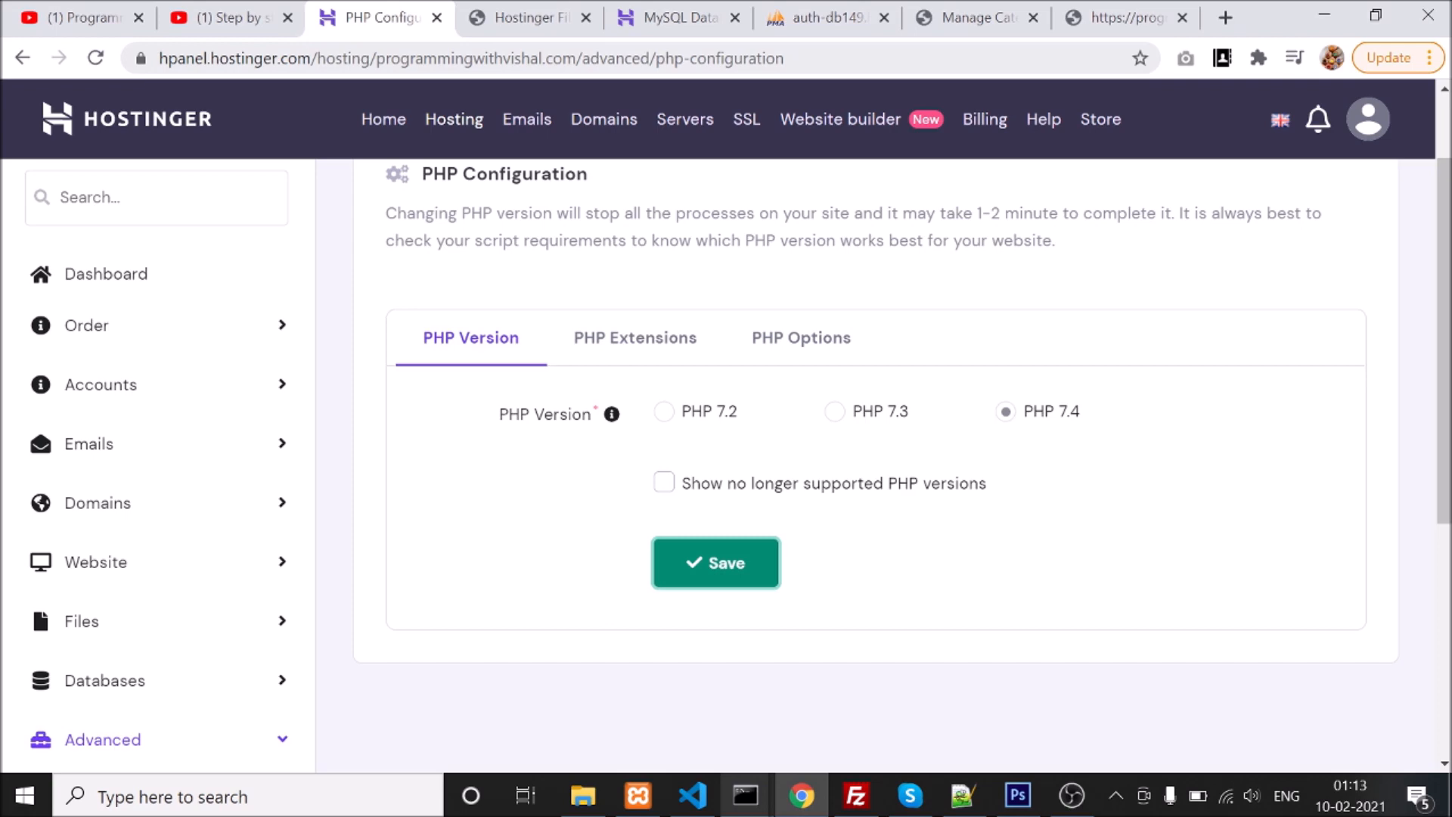
click(79, 16)
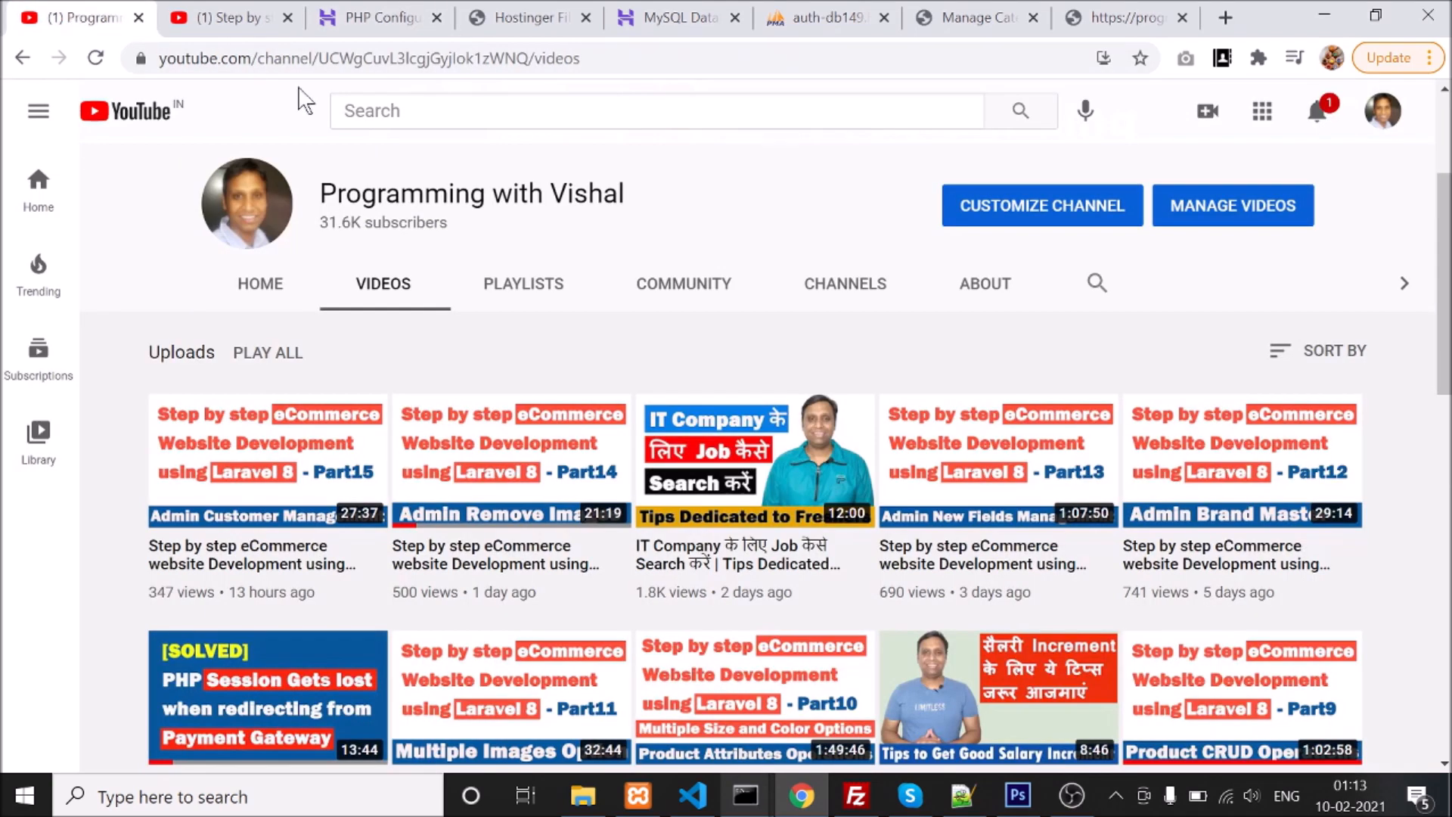